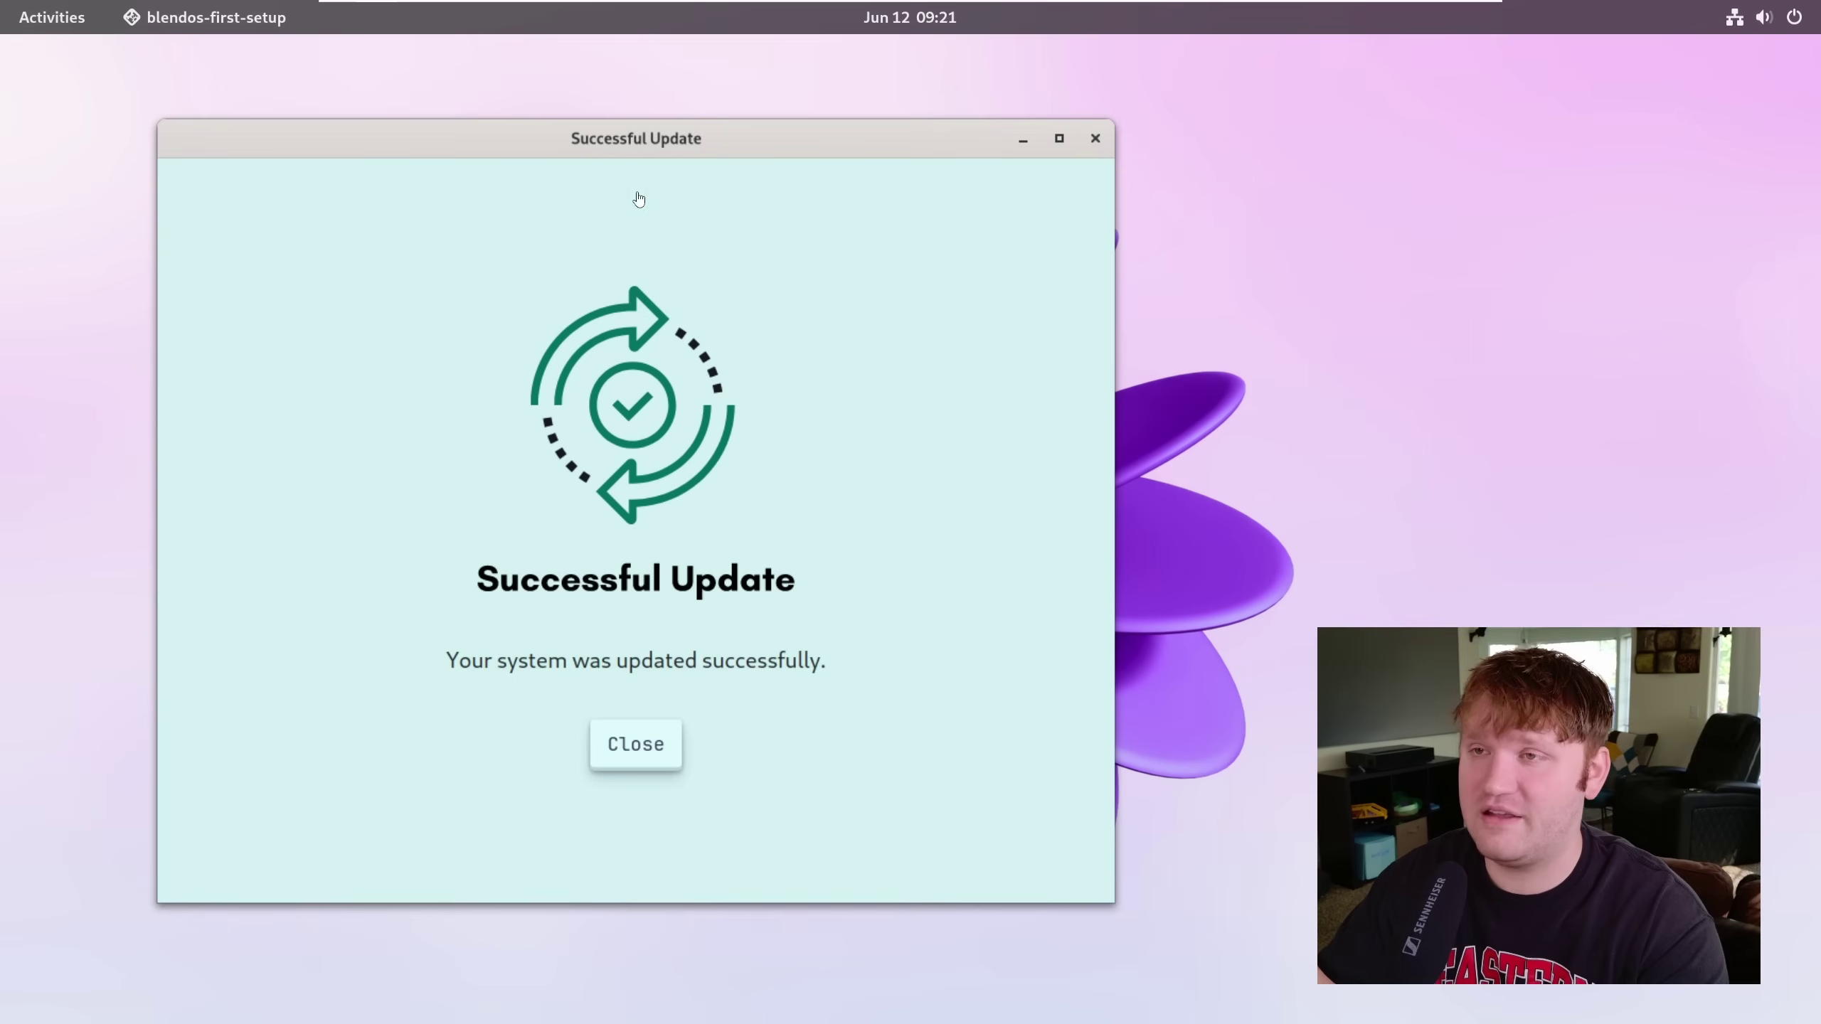
Dismiss the Successful Update message so the Firefox blendOS homepage comes forward
left_click(634, 746)
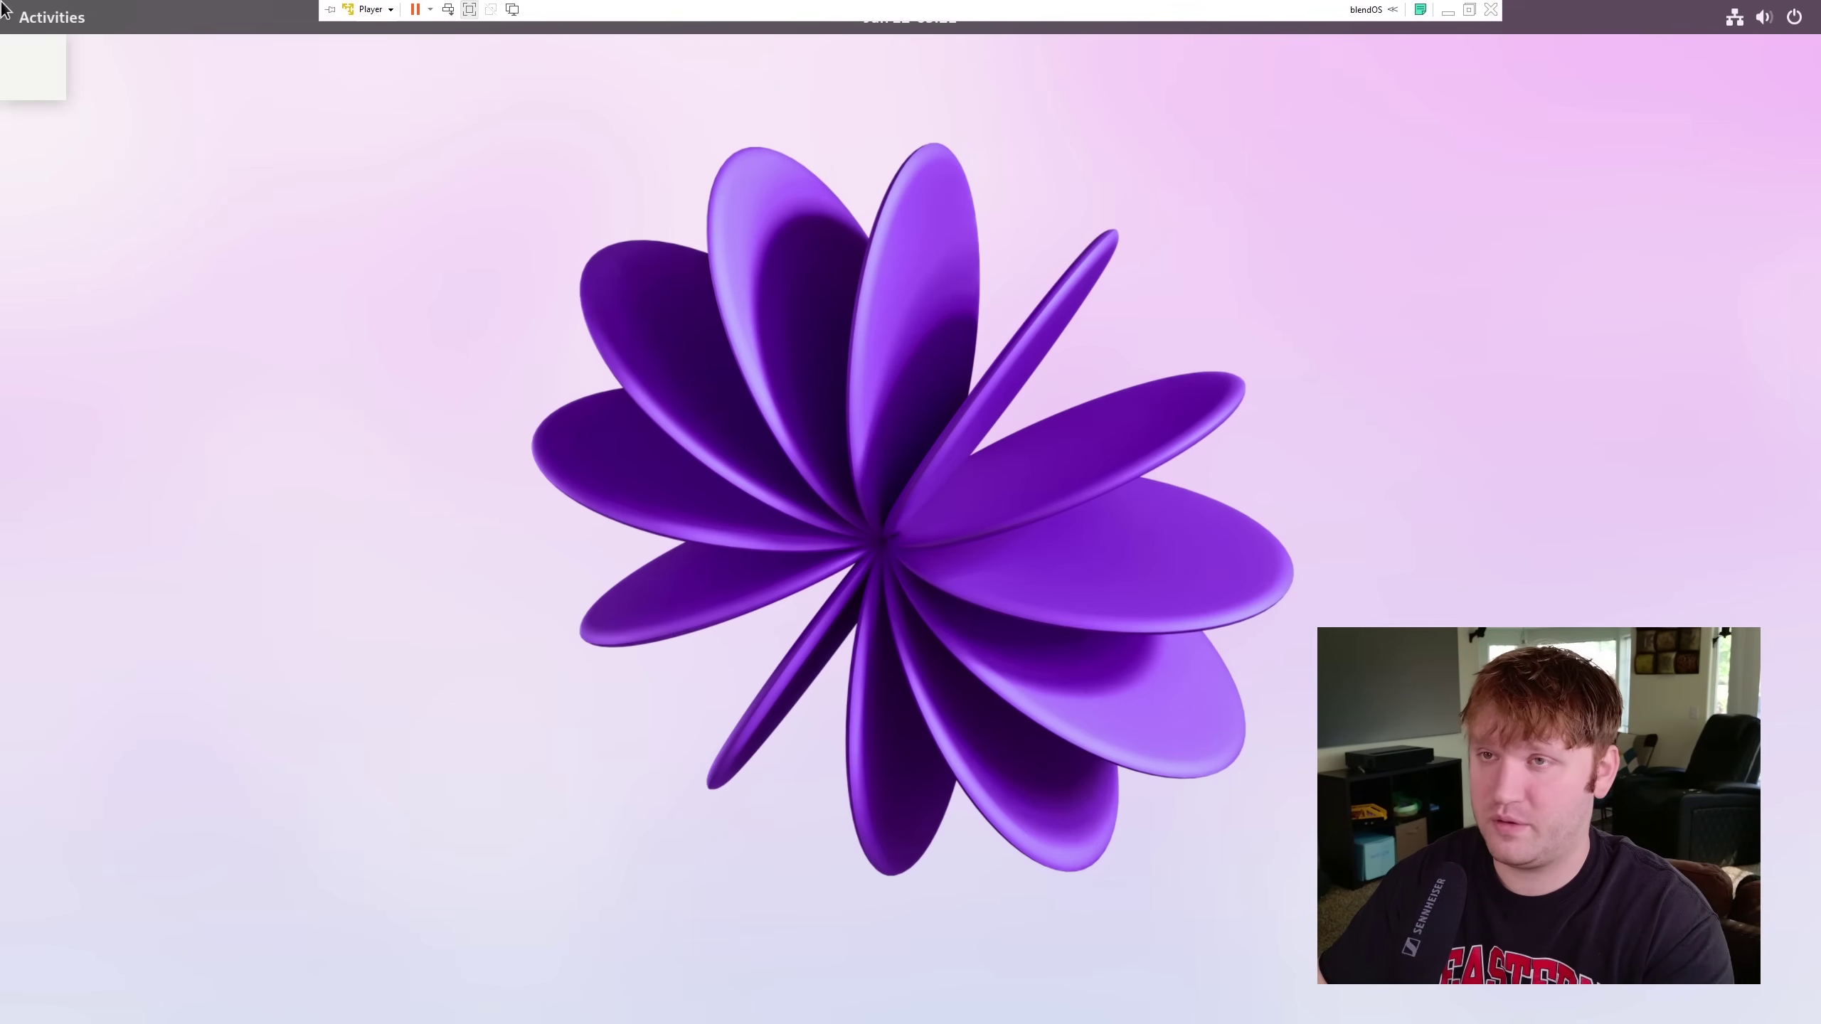
Bring Firefox forward and scroll blendos.co down to the Features list and back to the top
mouse_move(2, 2)
left_click(602, 422)
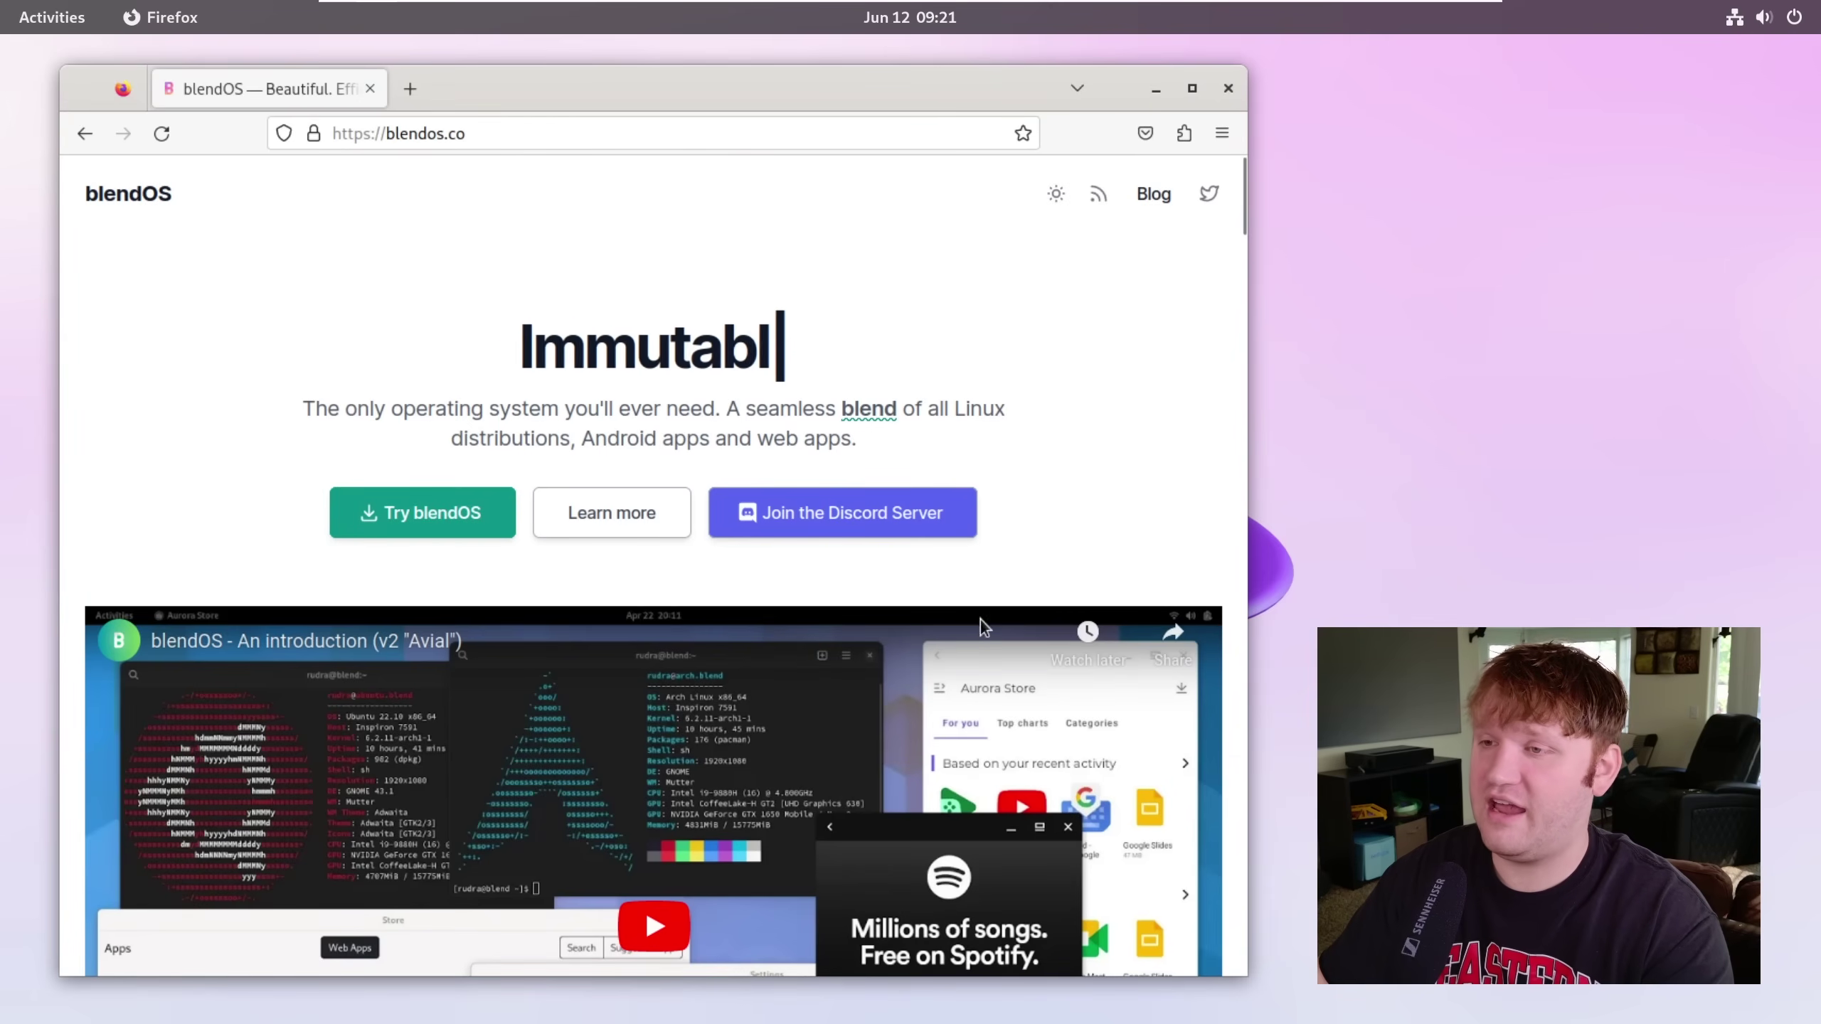
scroll(974, 272, "down", 10)
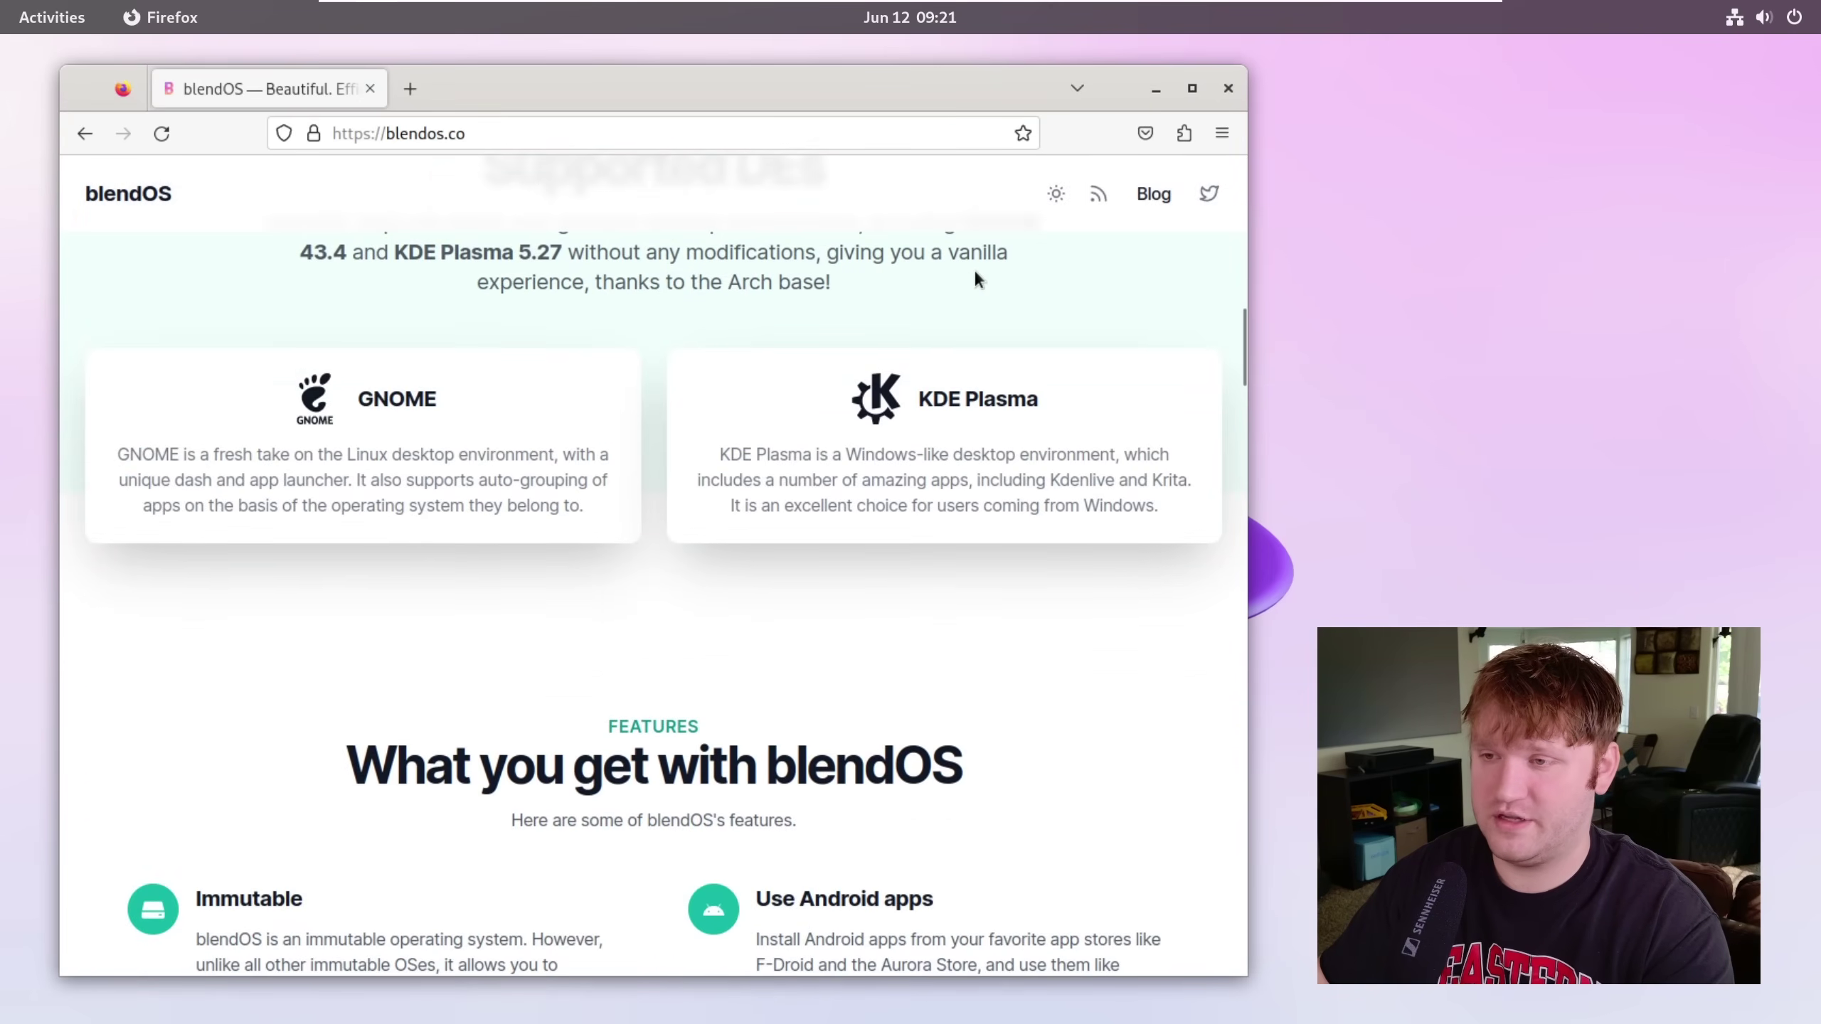
scroll(976, 274, "down", 6)
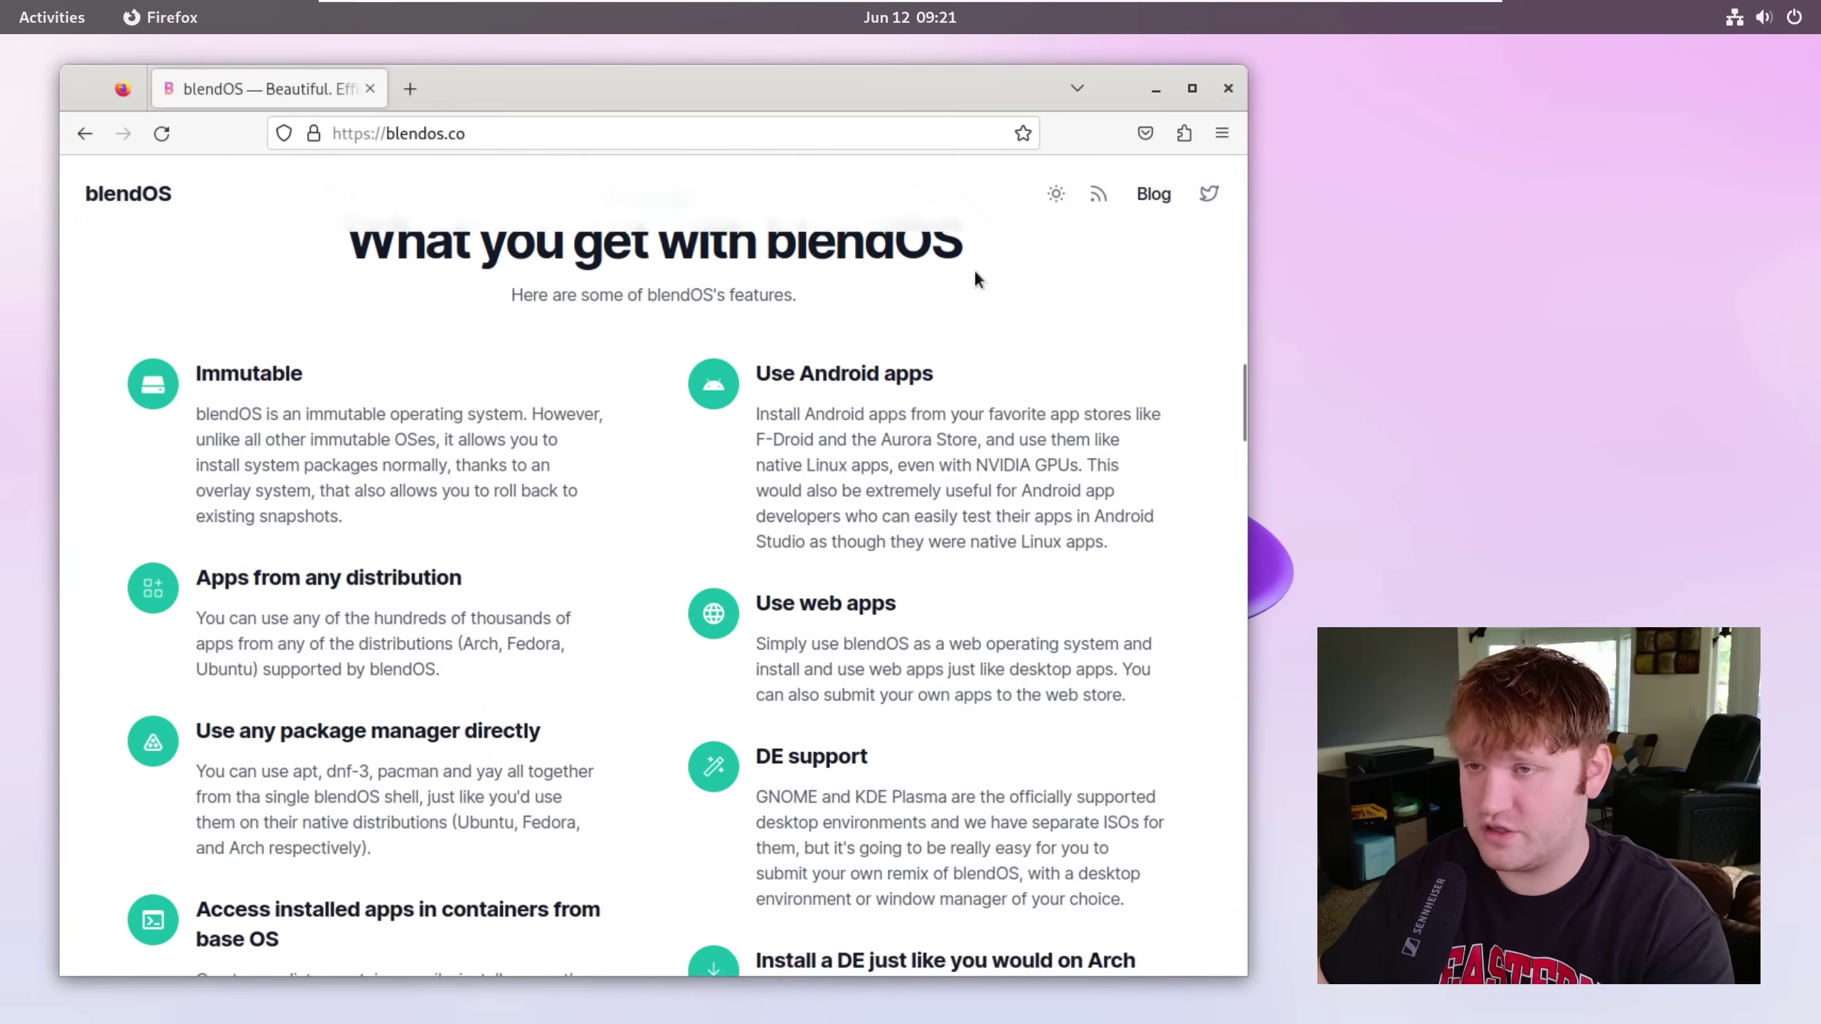
scroll(973, 268, "up", 12)
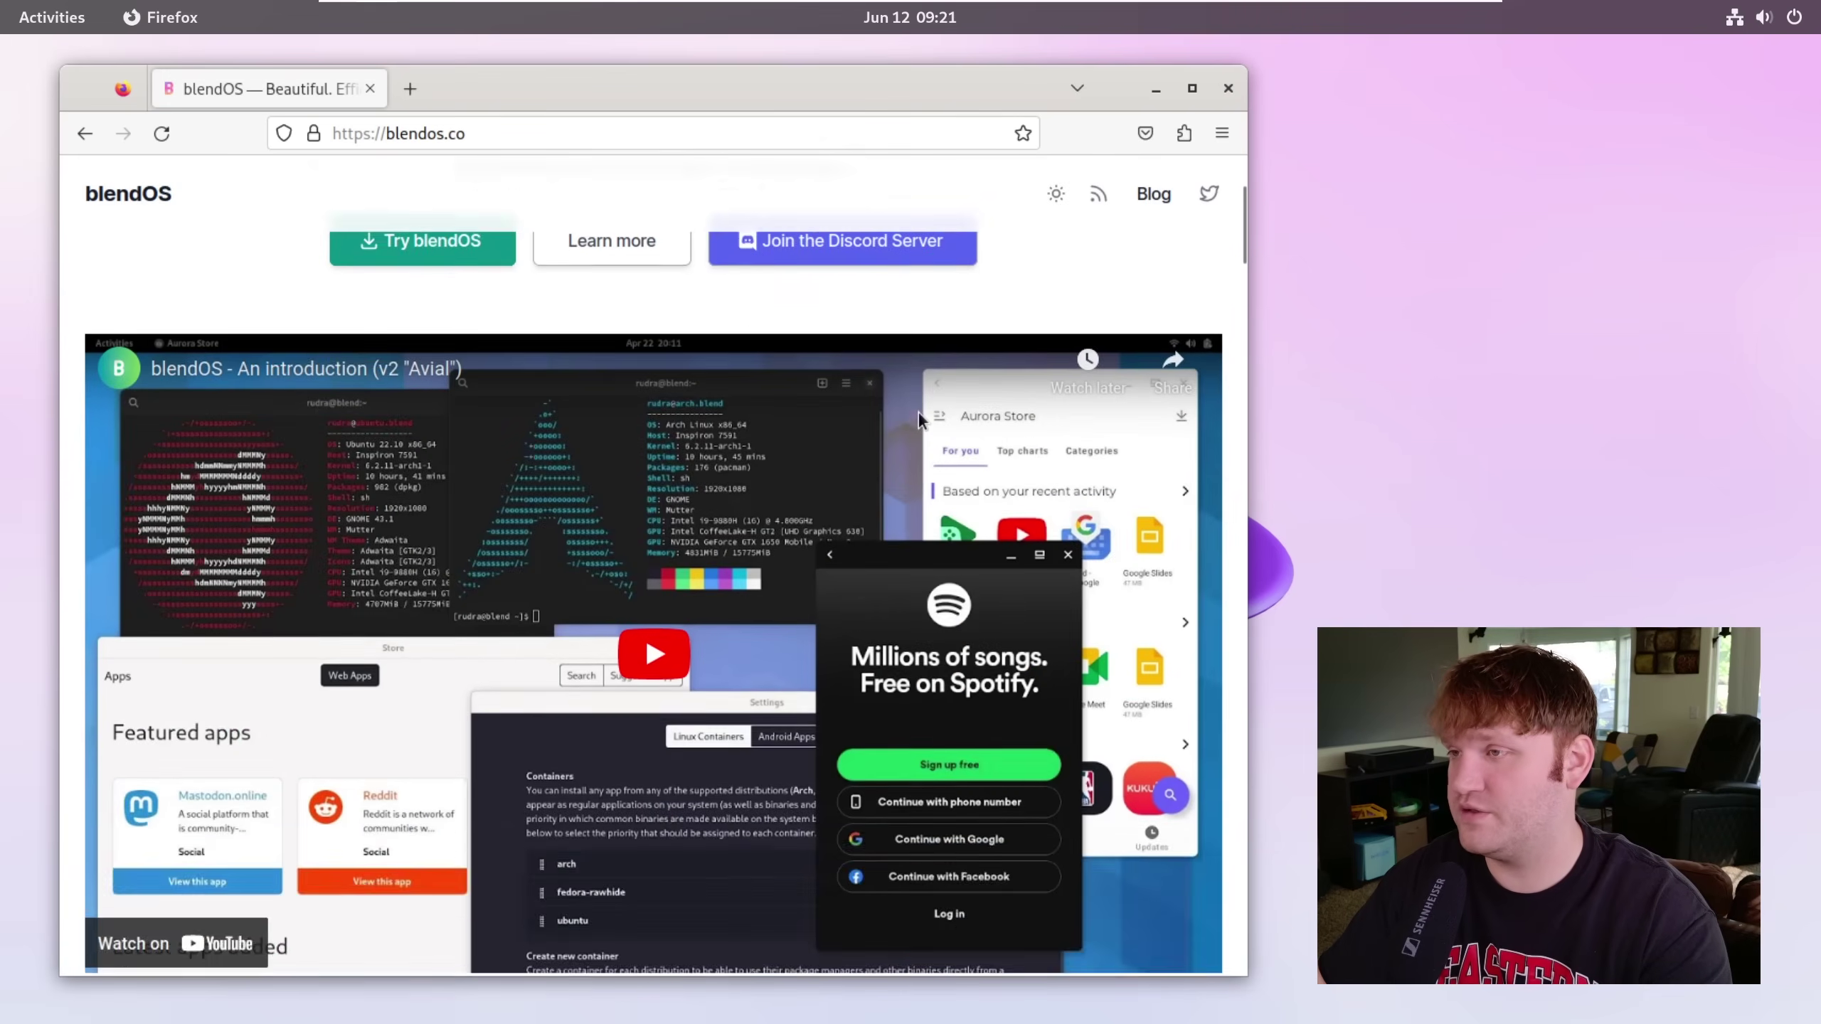
scroll(919, 413, "up", 3)
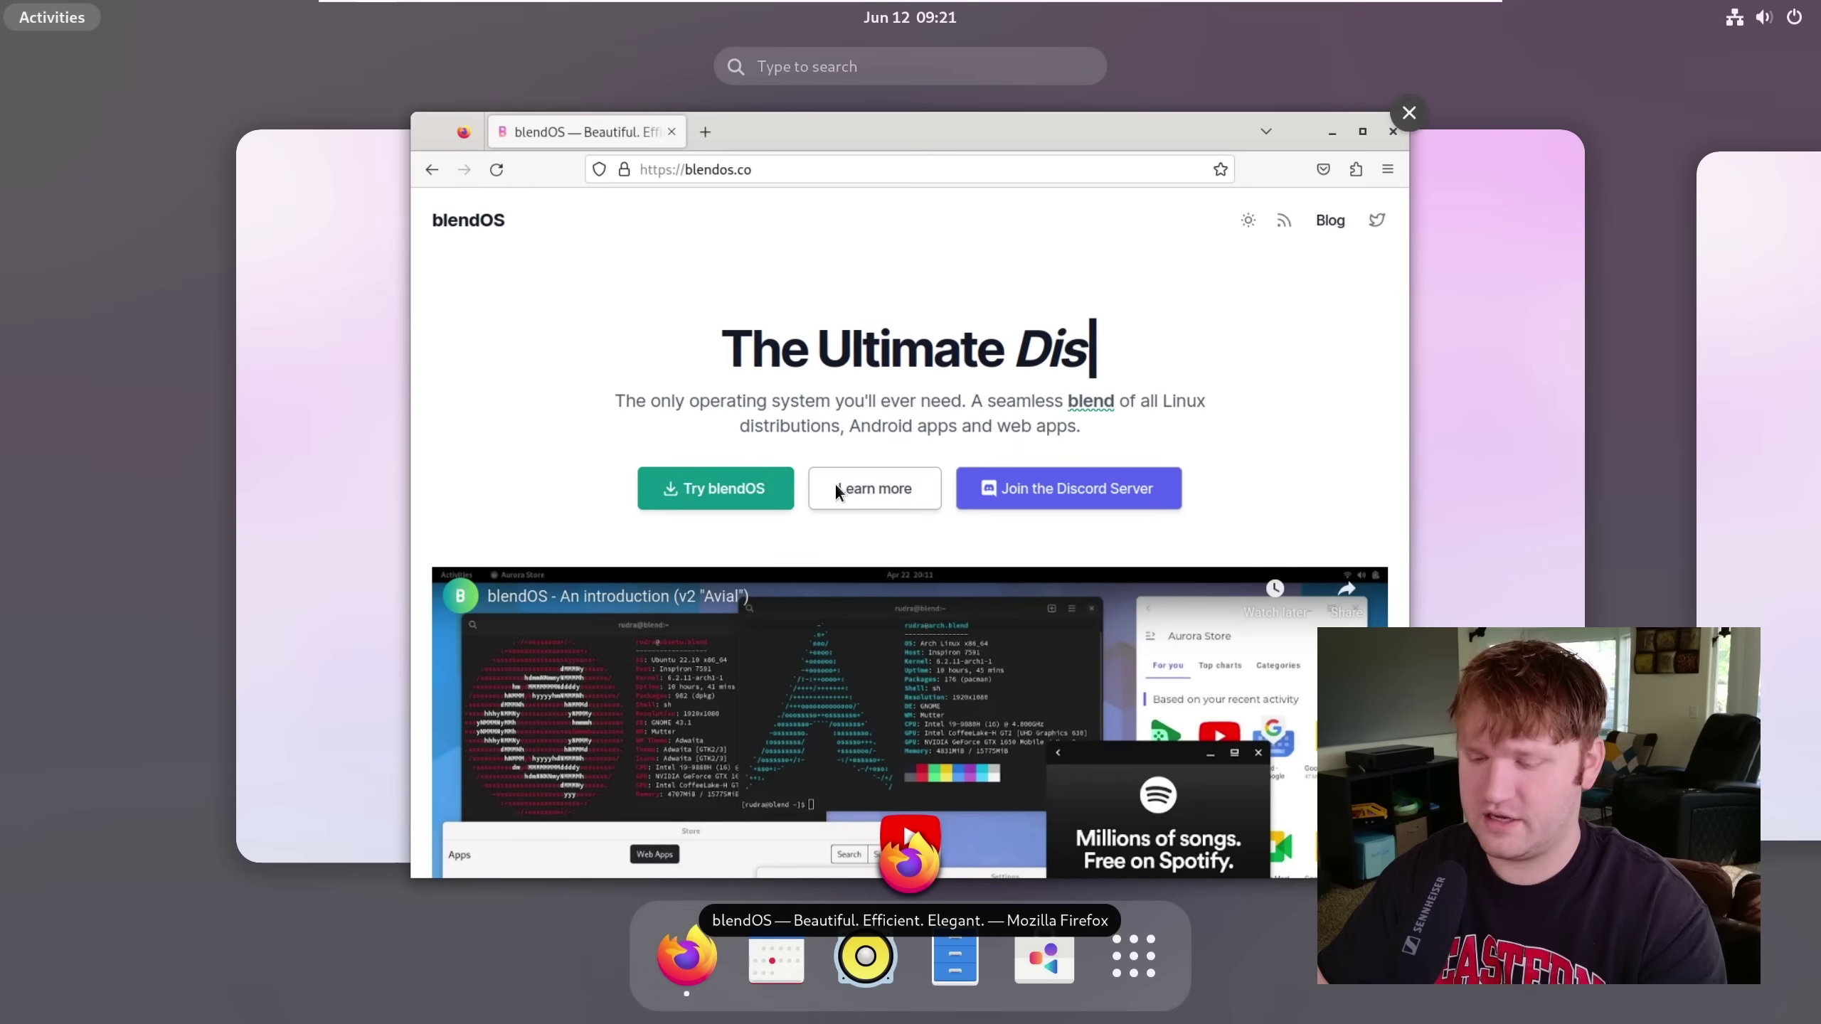
left_click(887, 192)
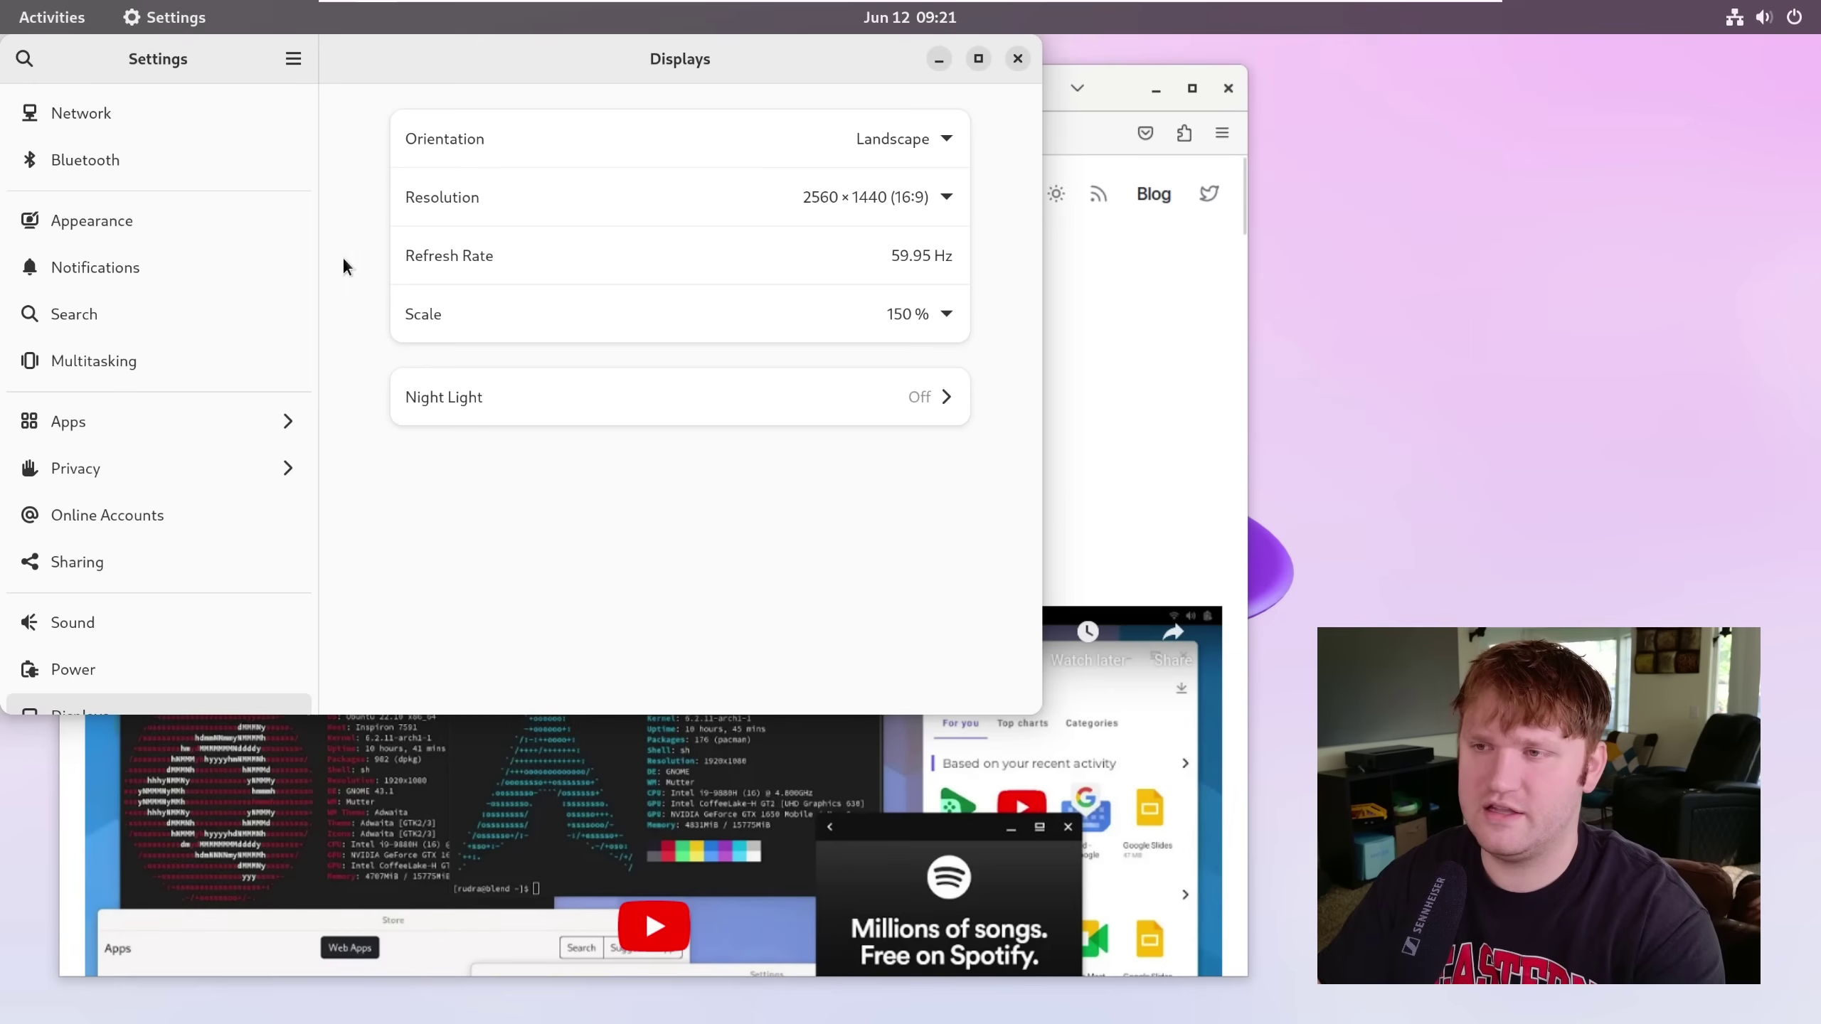
scroll(58, 627, "down", 5)
scroll(80, 631, "down", 1)
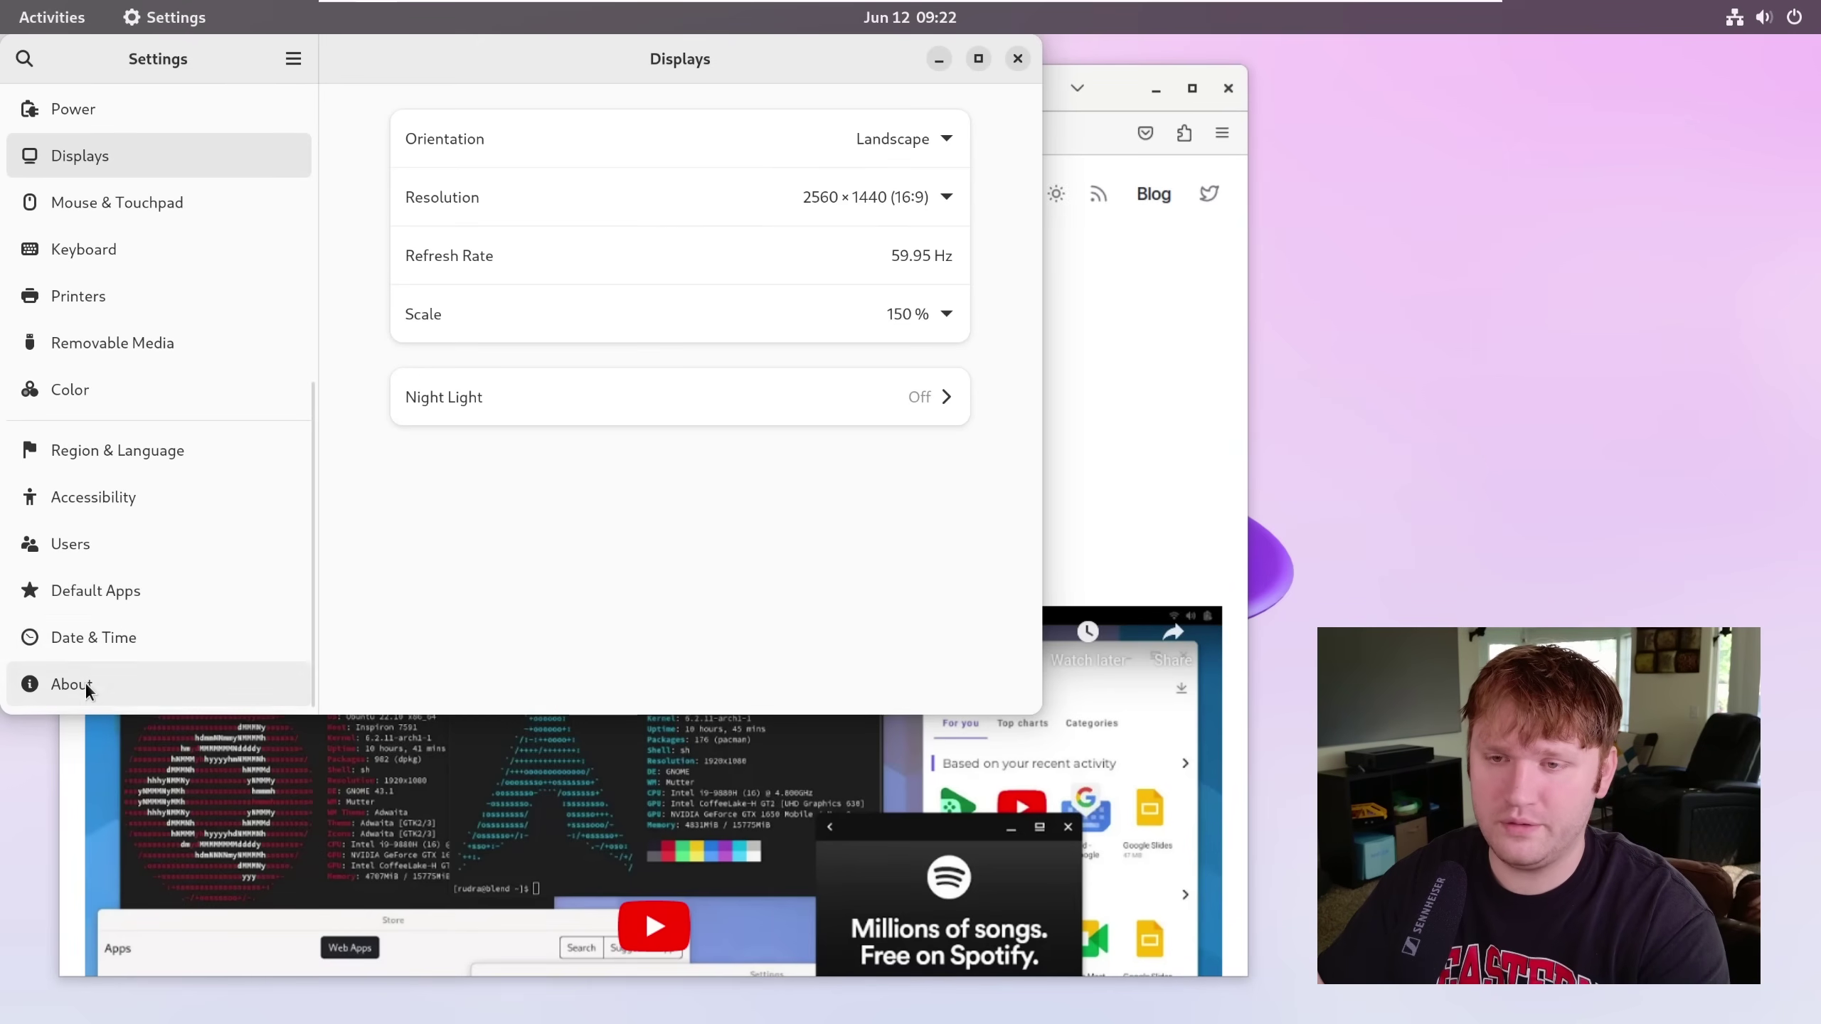
left_click(58, 683)
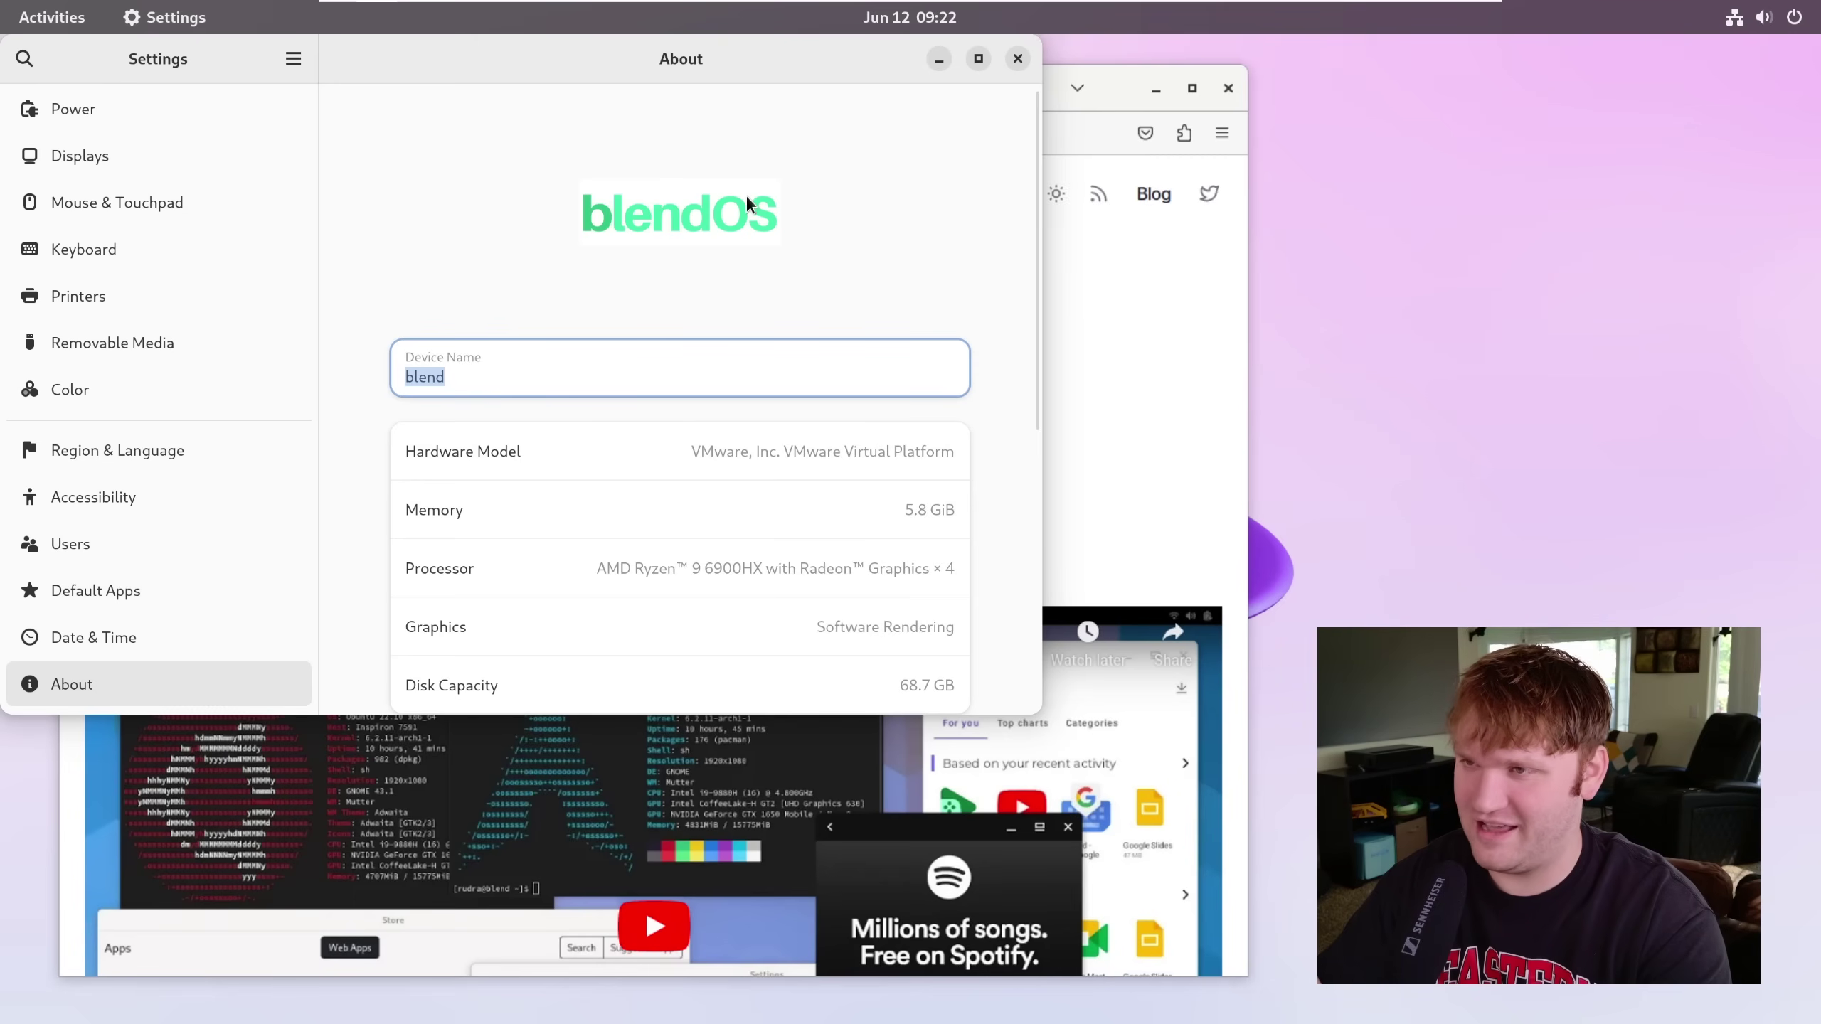
scroll(734, 220, "down", 2)
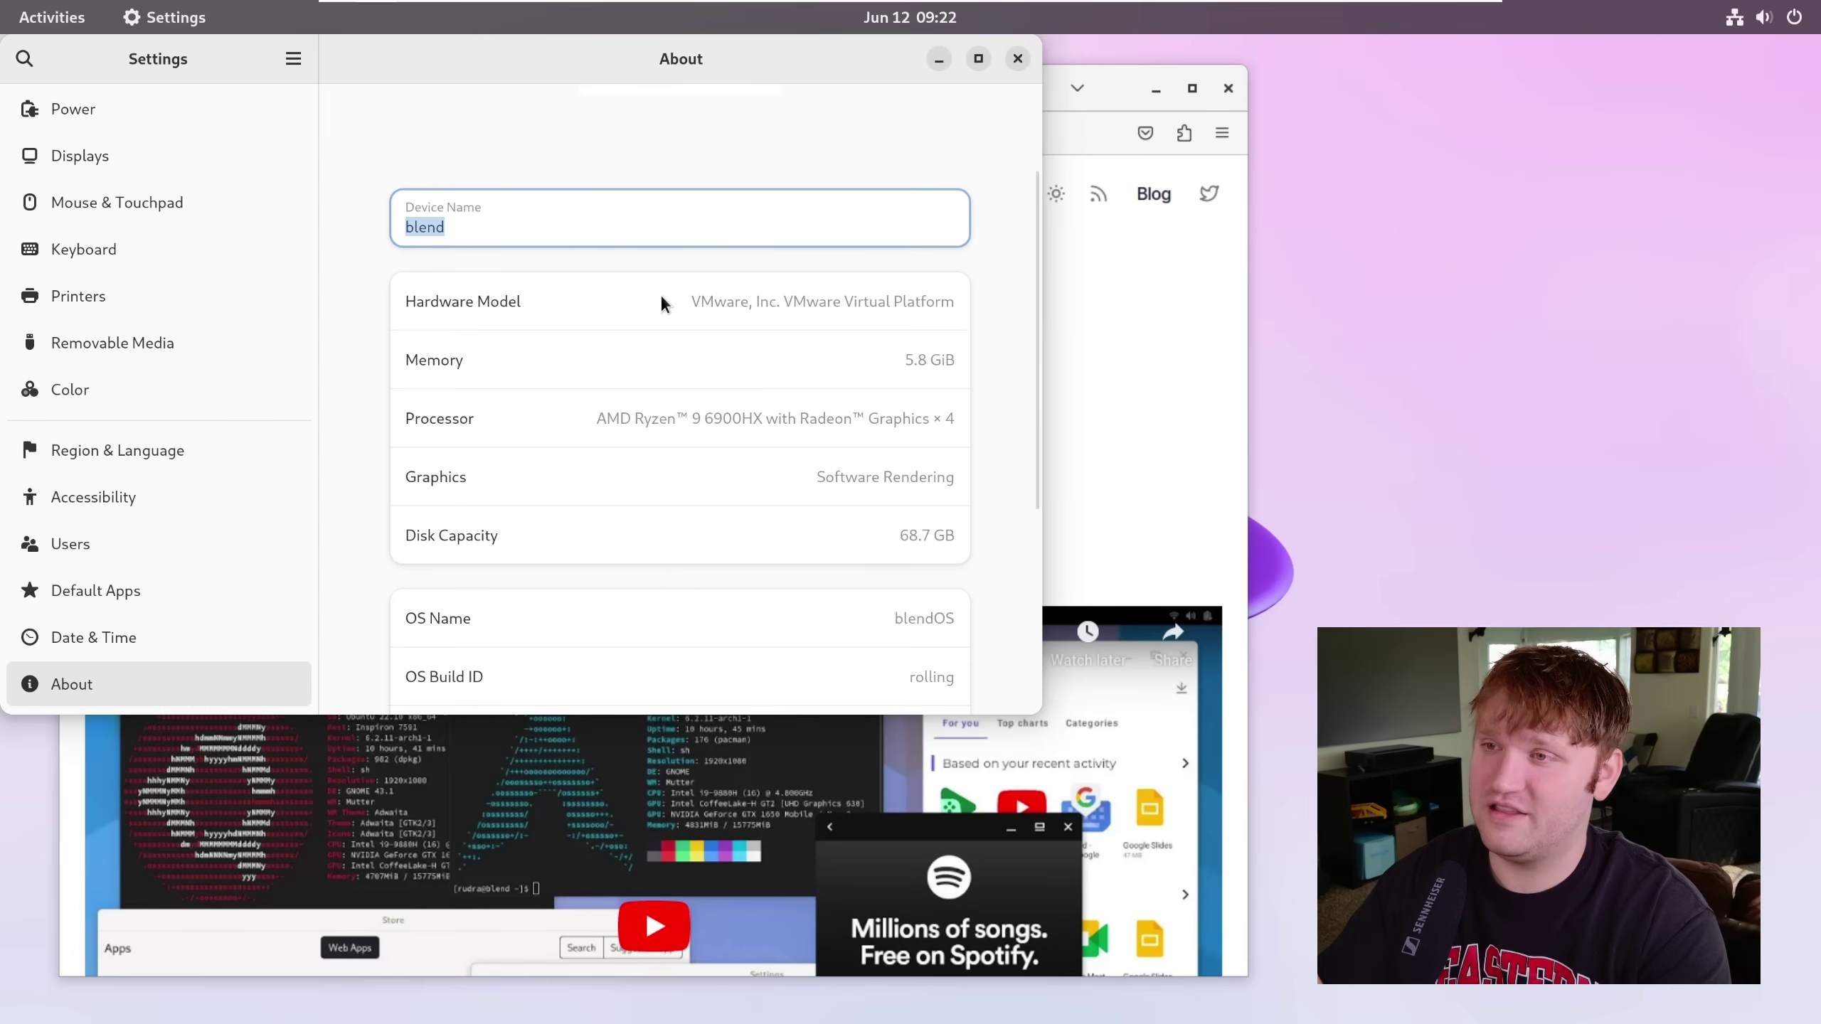
mouse_move(1028, 6)
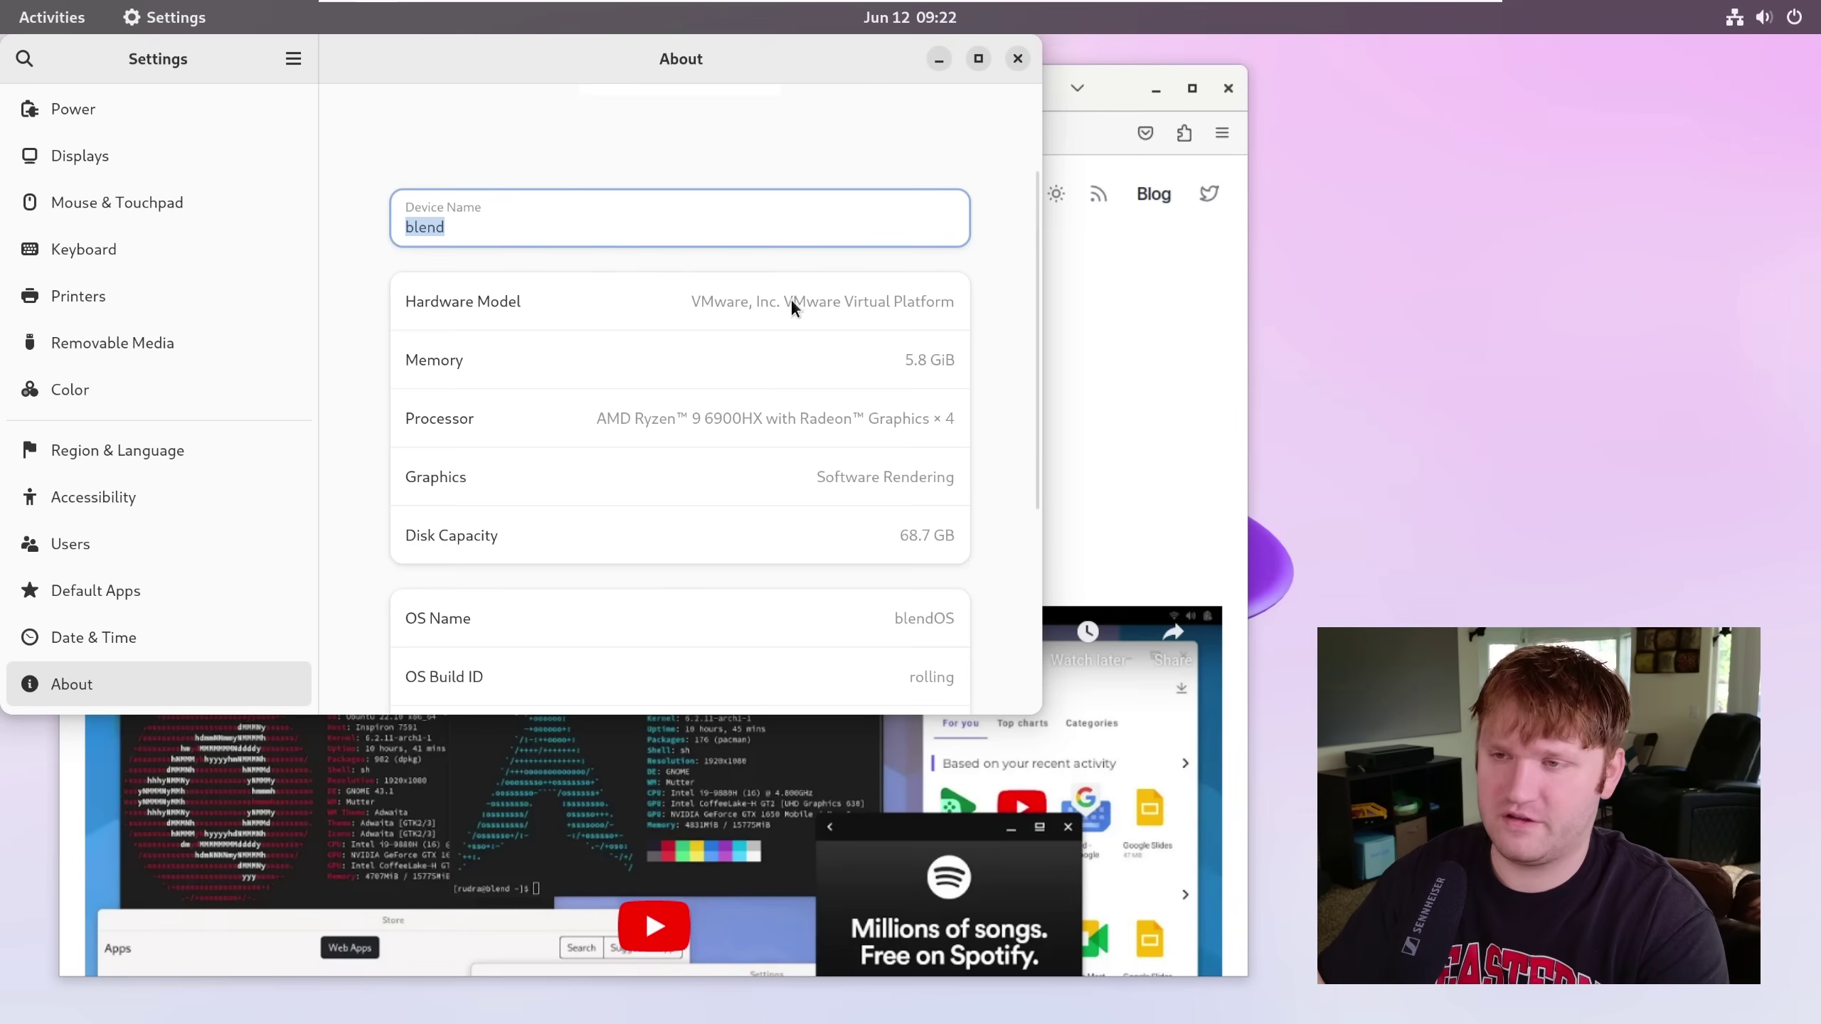
scroll(791, 296, "down", 3)
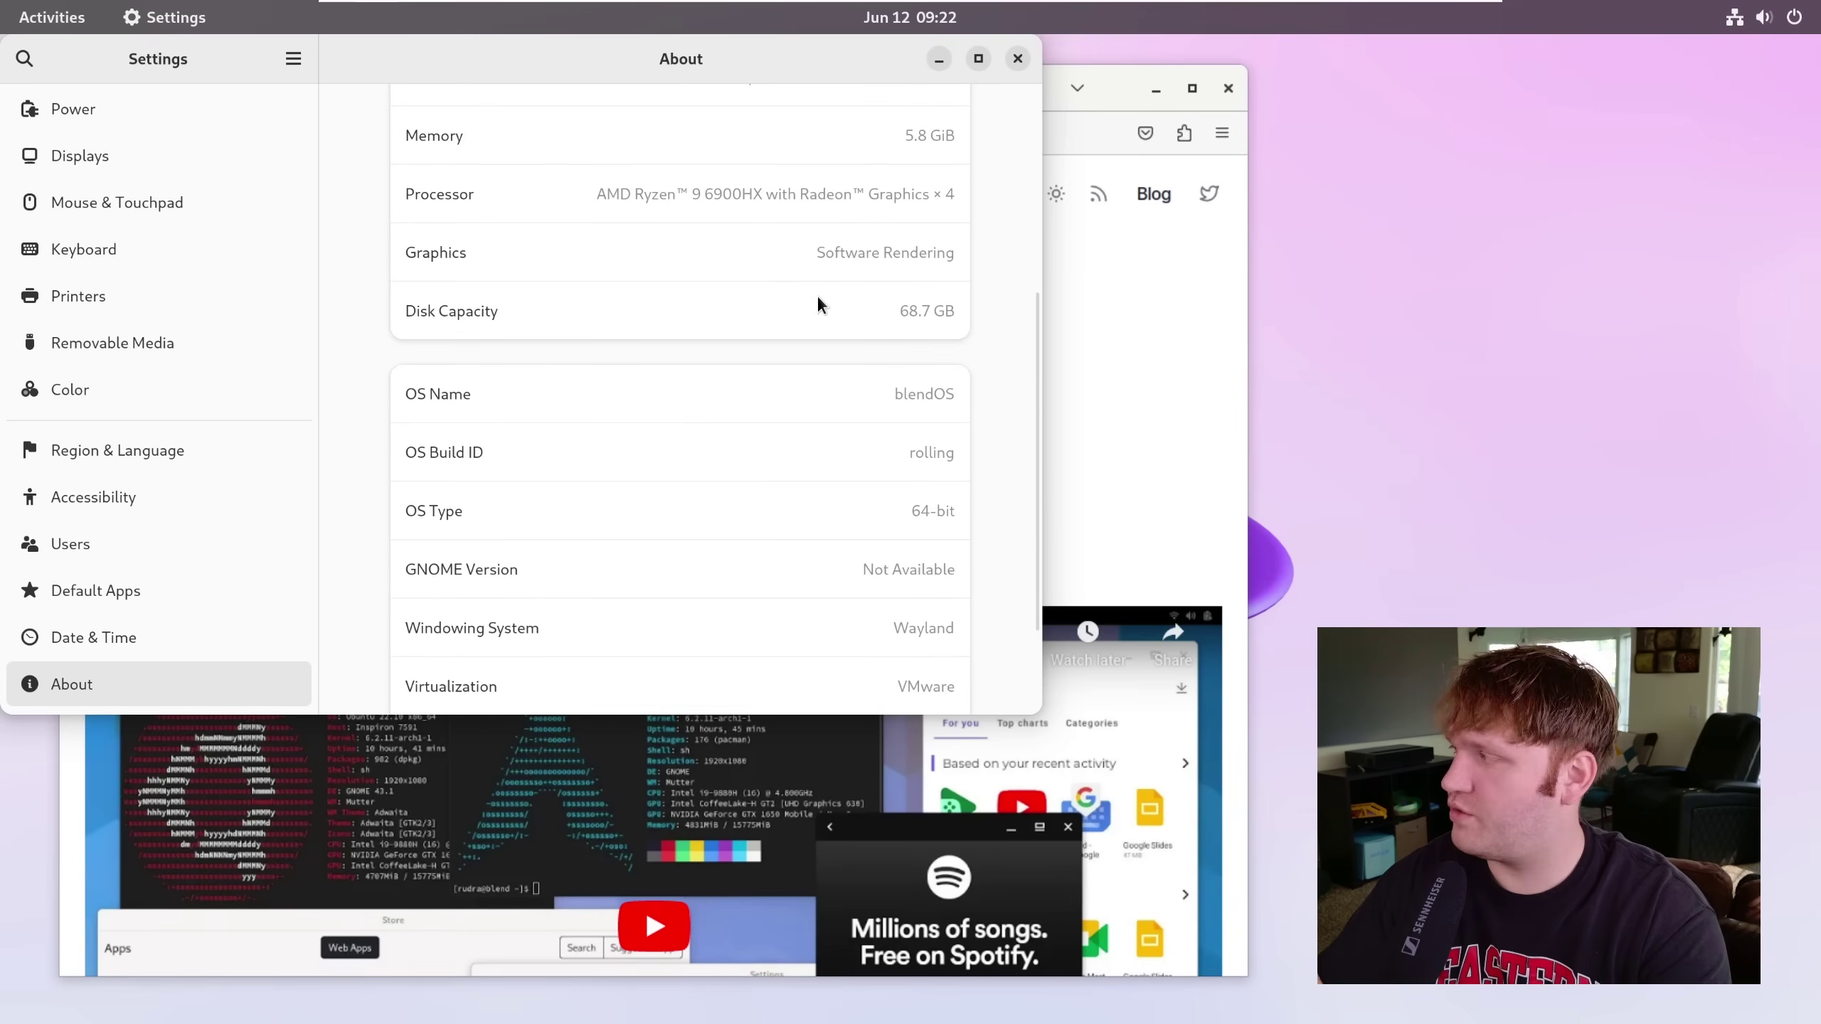
scroll(804, 318, "down", 2)
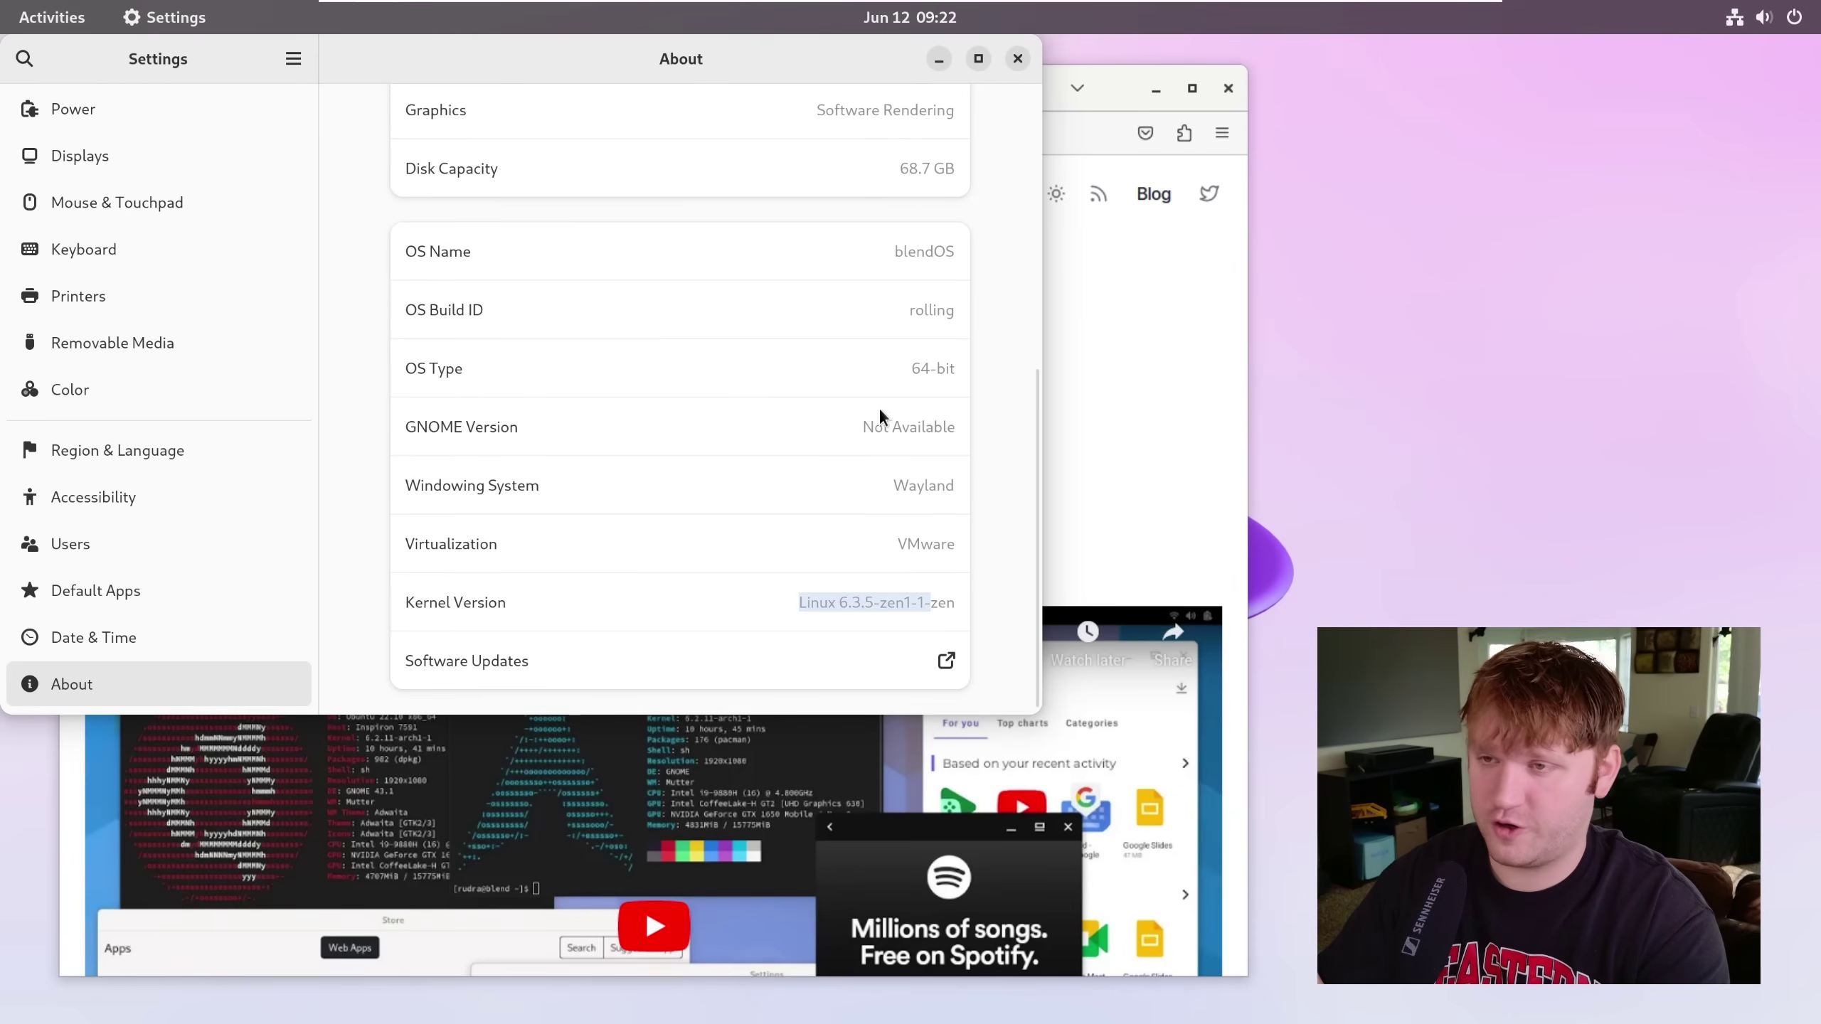
Return to the blendOS website and scroll to its Features section
left_click(1018, 59)
scroll(874, 500, "down", 15)
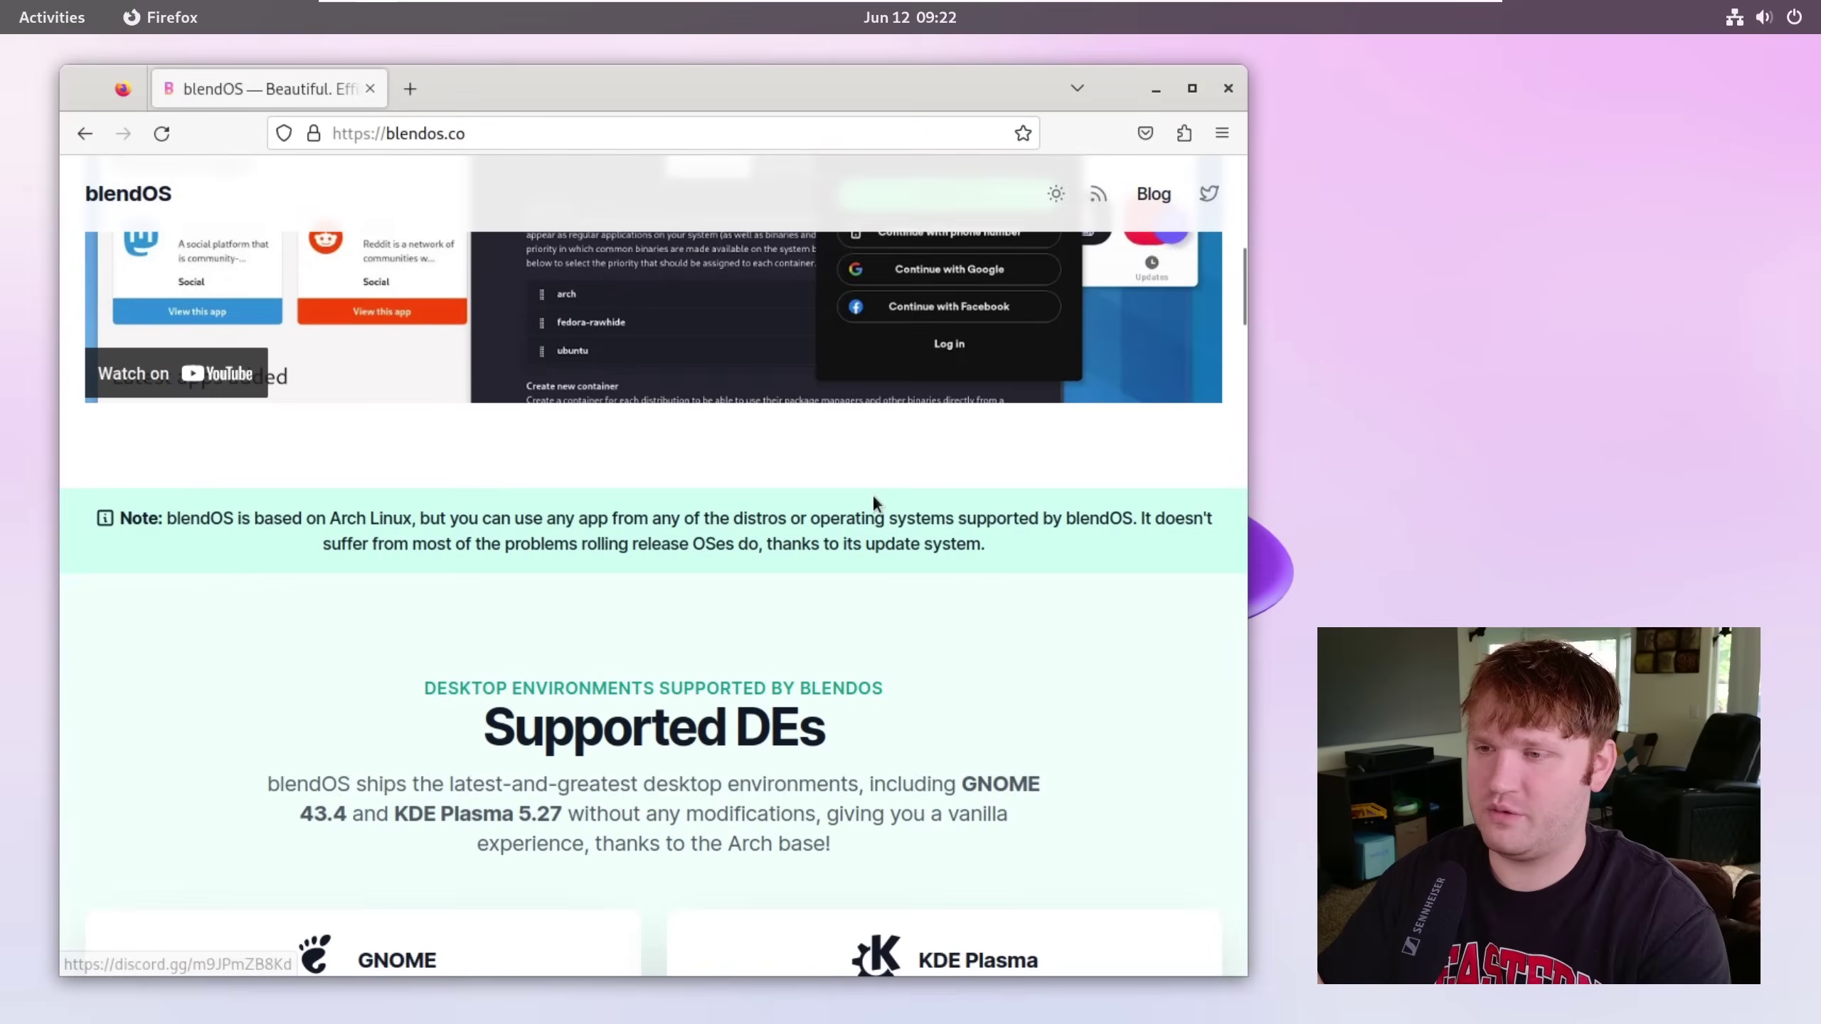
scroll(875, 502, "up", 4)
scroll(874, 500, "up", 2)
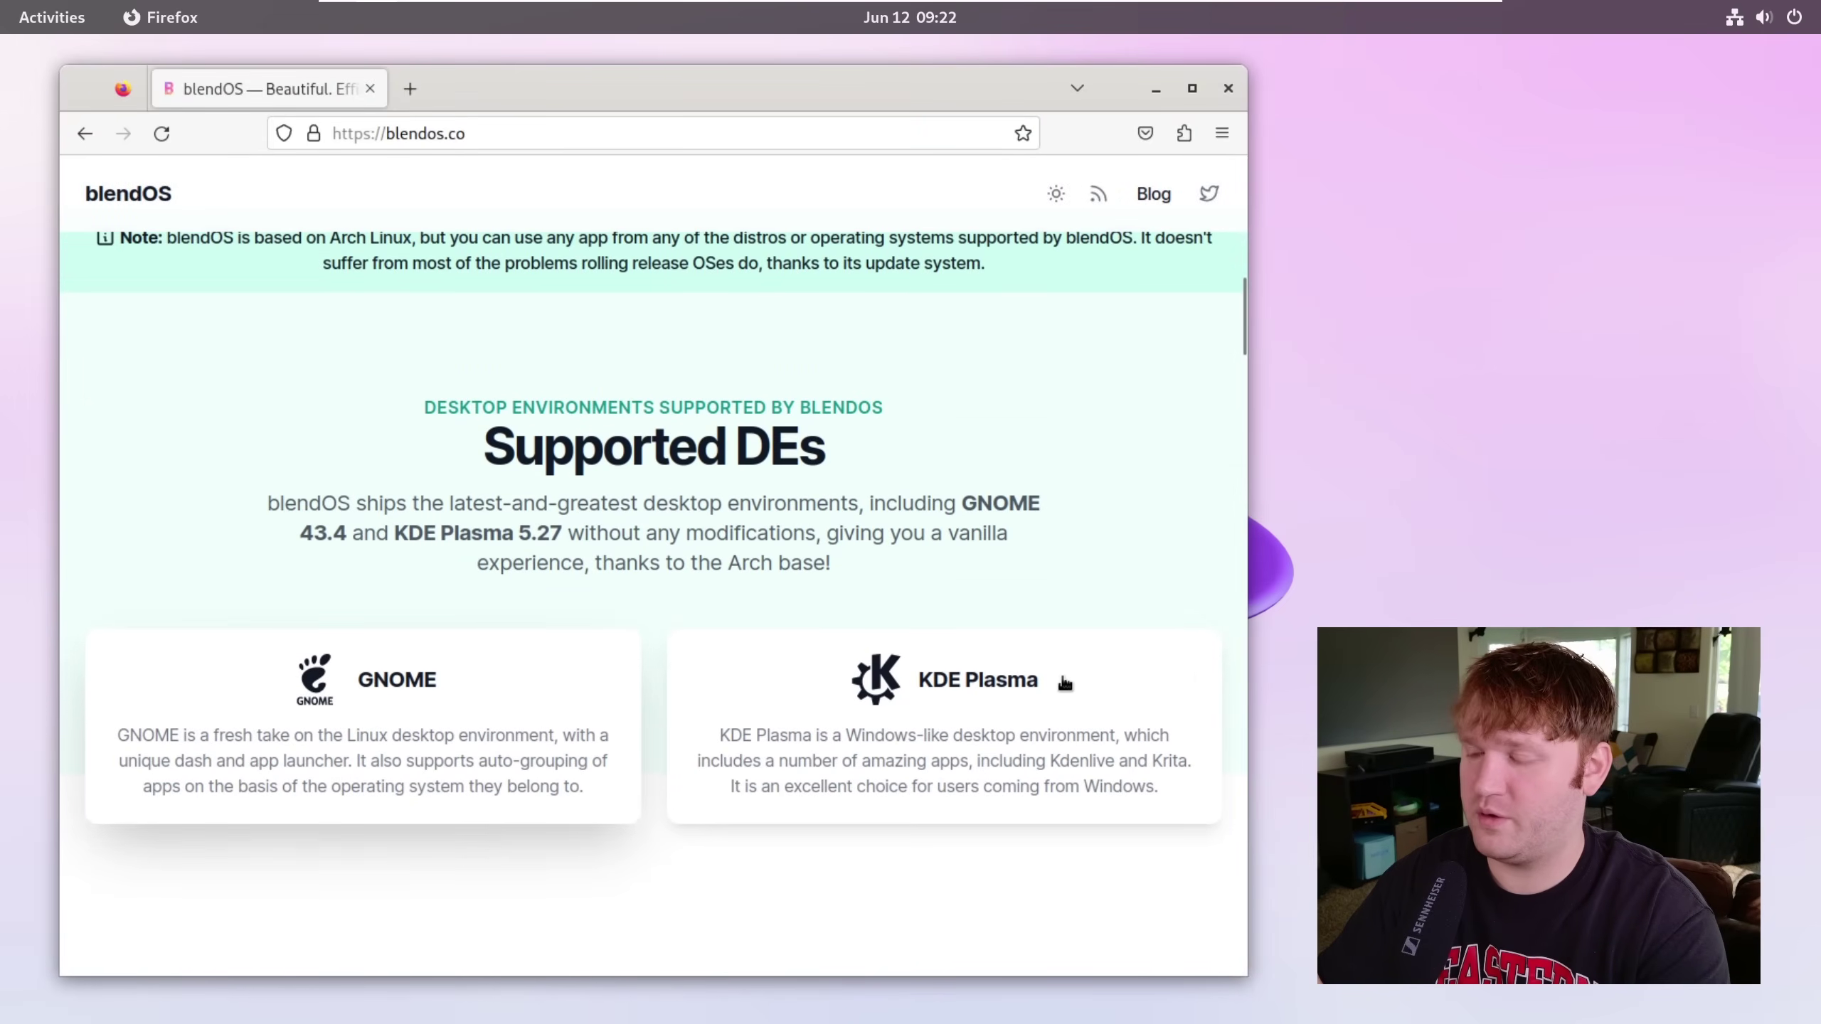
scroll(666, 326, "down", 10)
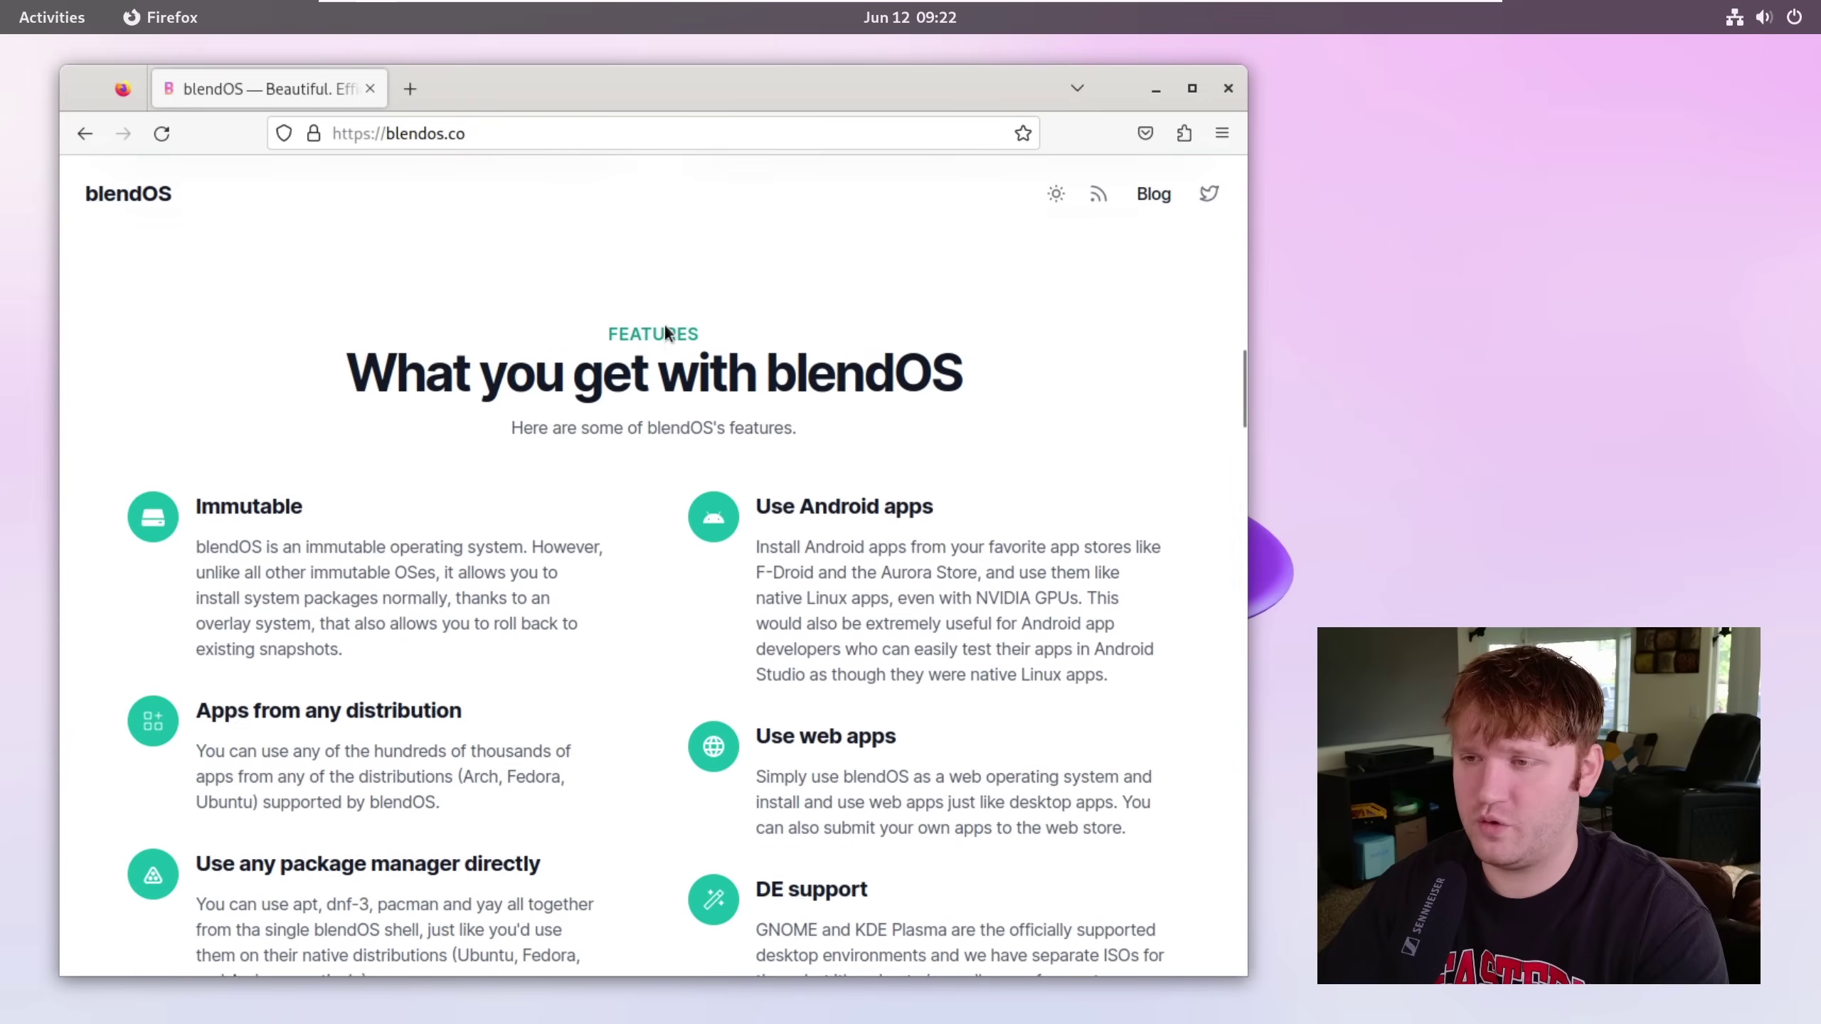
scroll(665, 324, "down", 2)
scroll(380, 437, "up", 3)
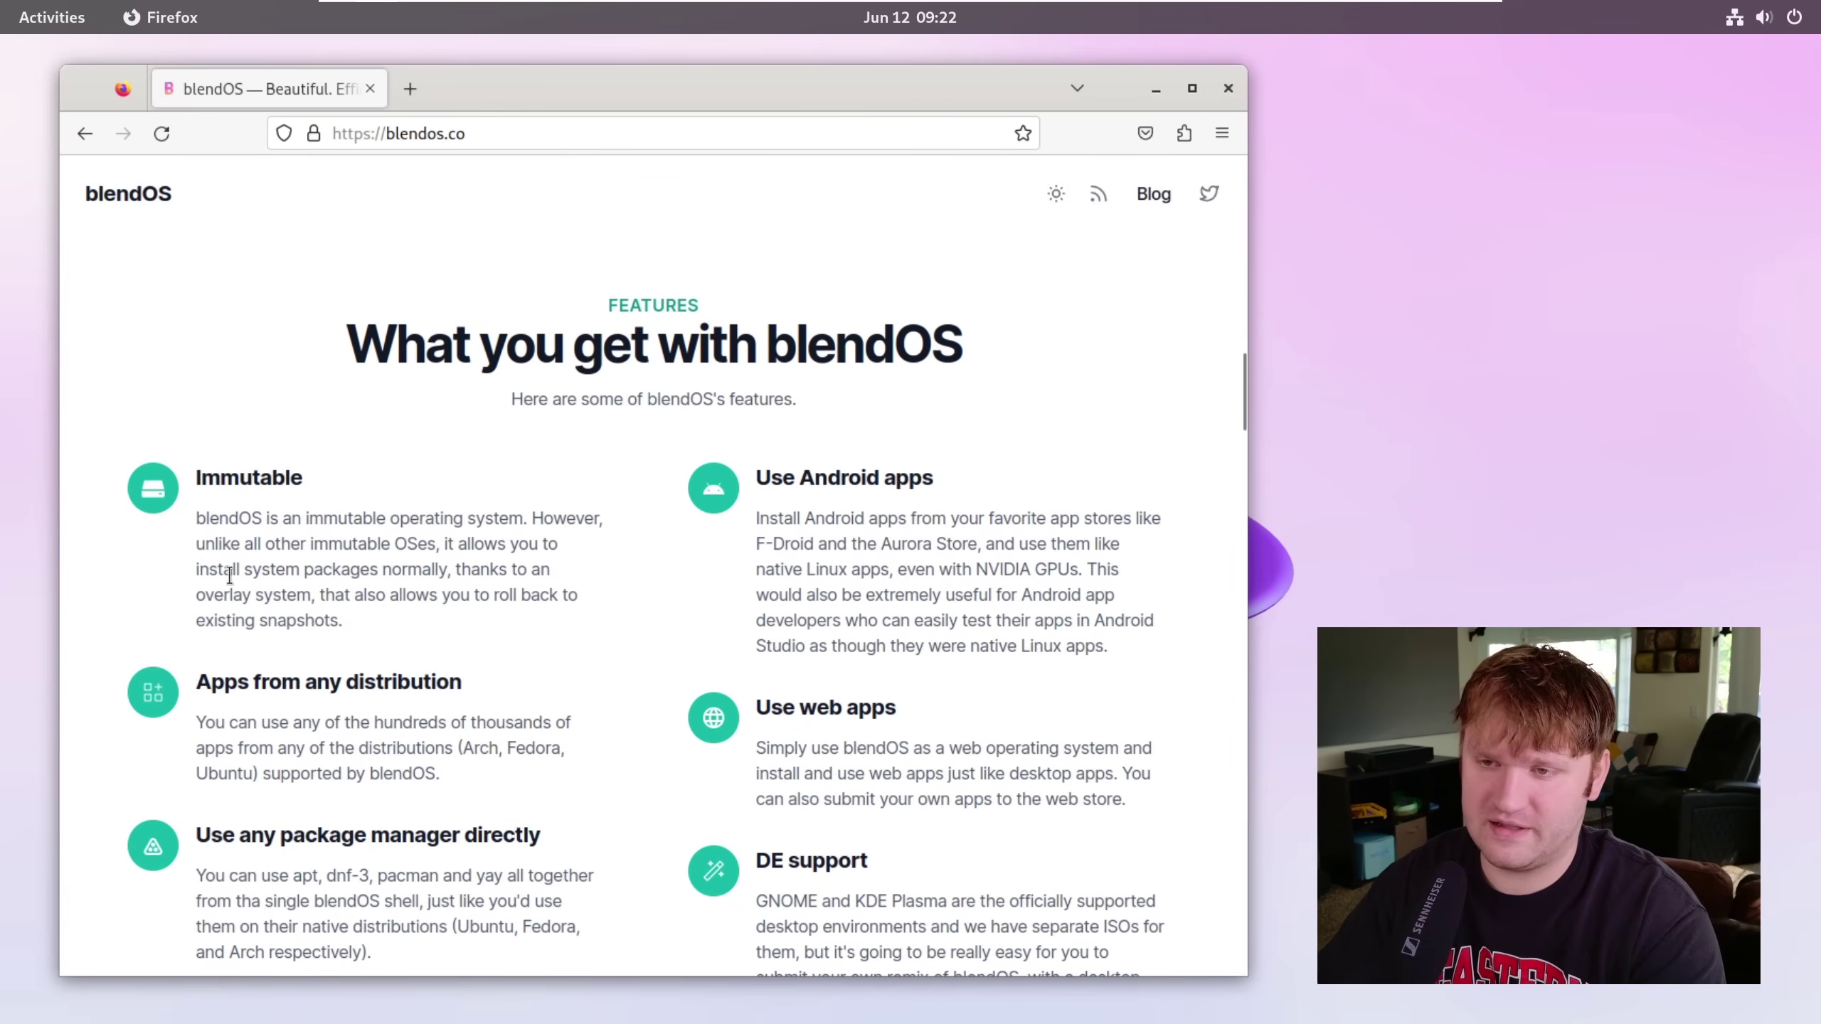
Highlight feature text: overlay system, Android apps, web apps and the package manager heading
left_click(436, 569)
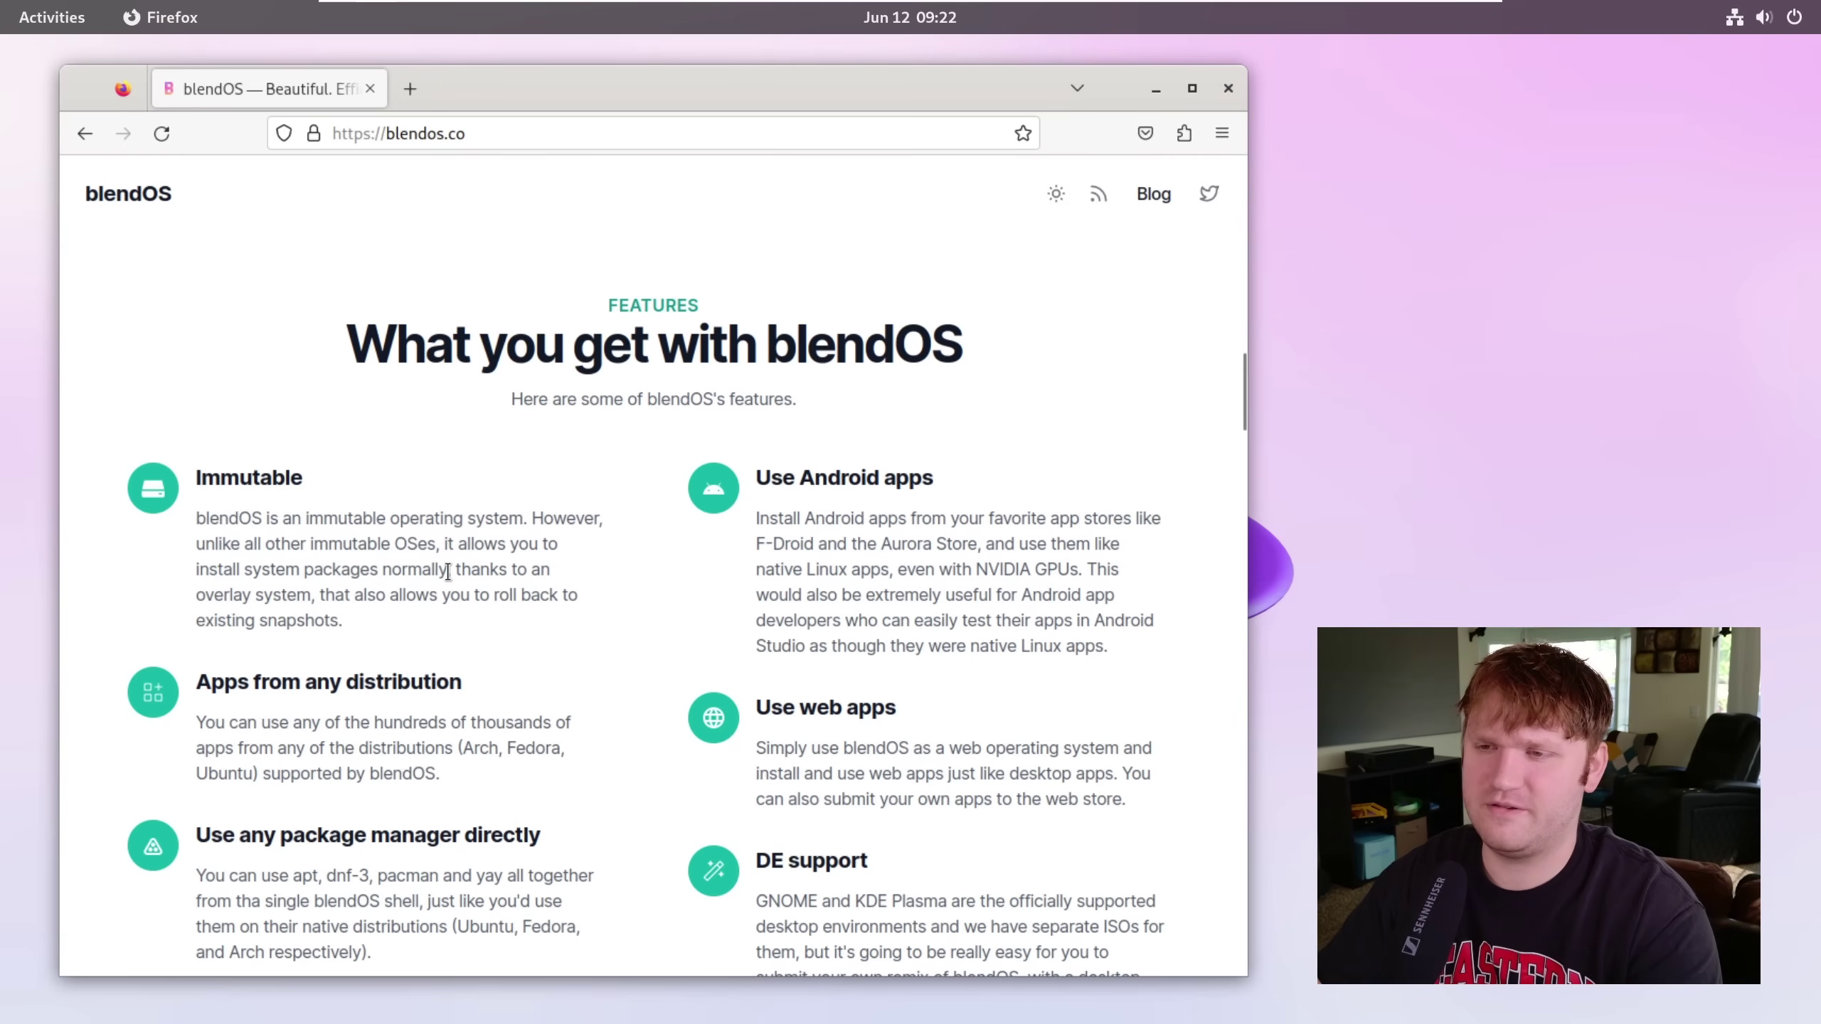
left_click_drag(316, 590, 312, 589)
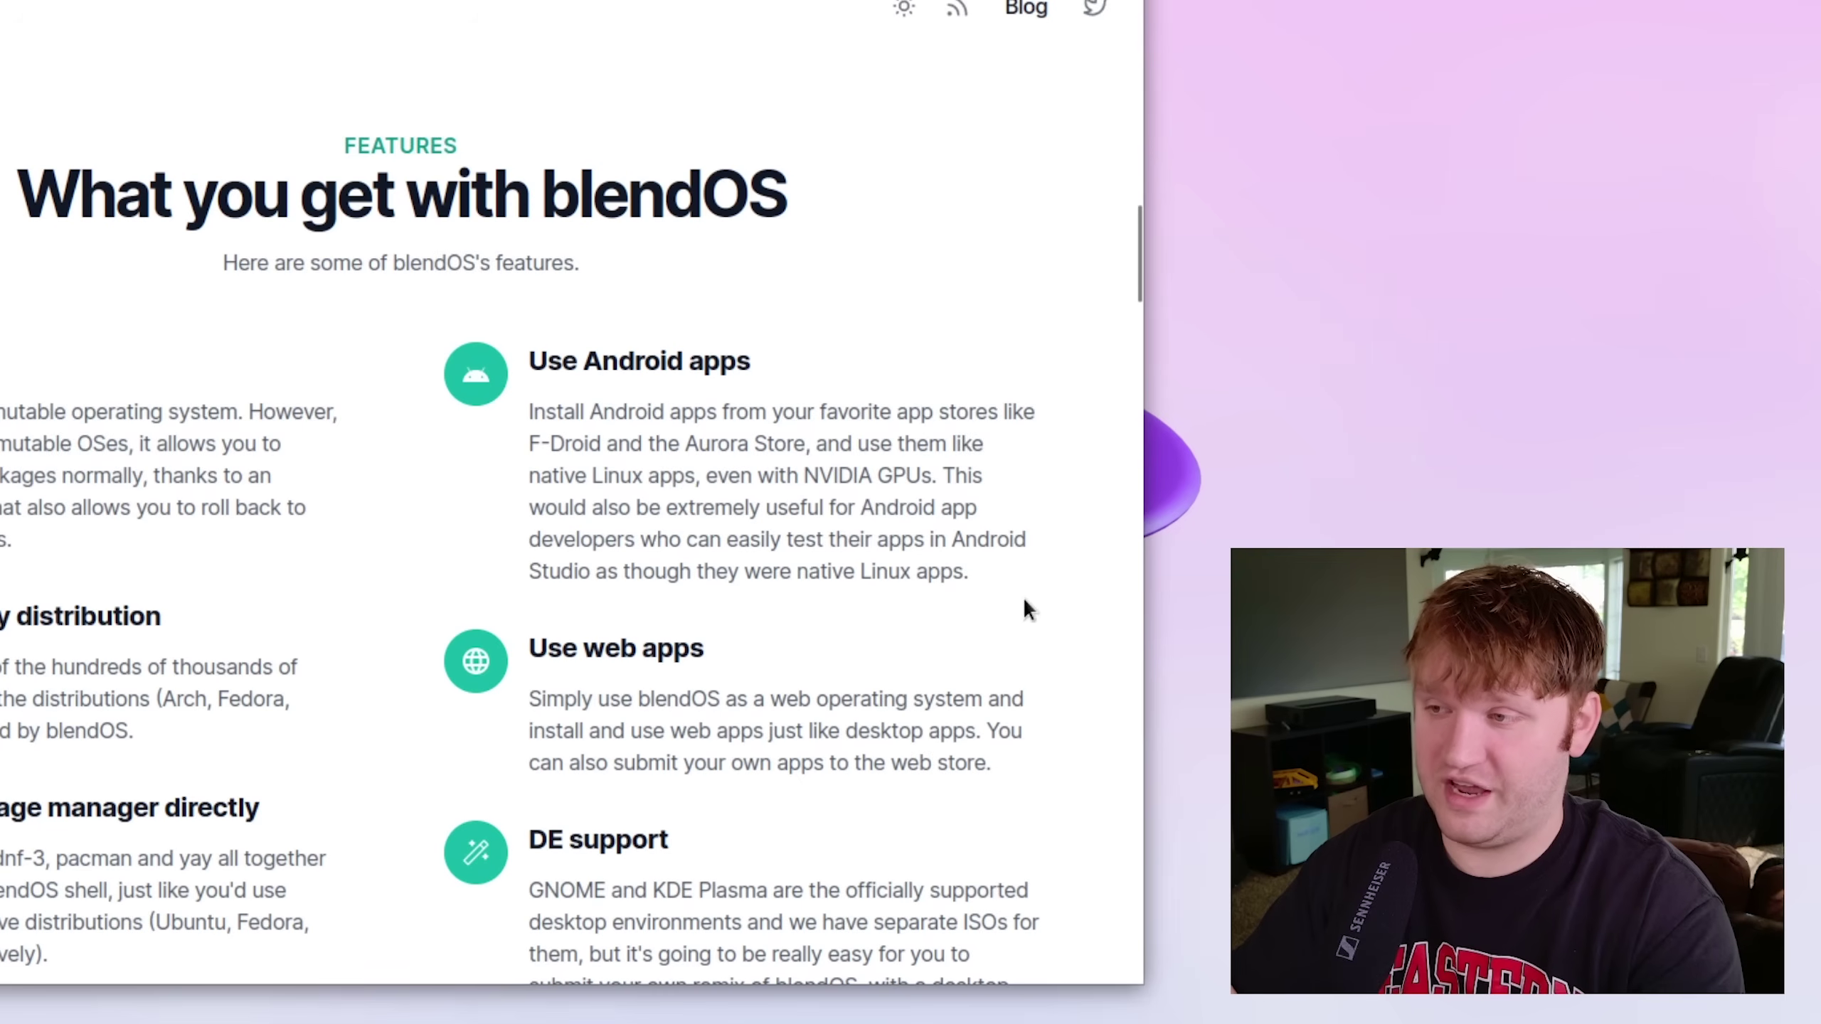
left_click_drag(1024, 608, 502, 374)
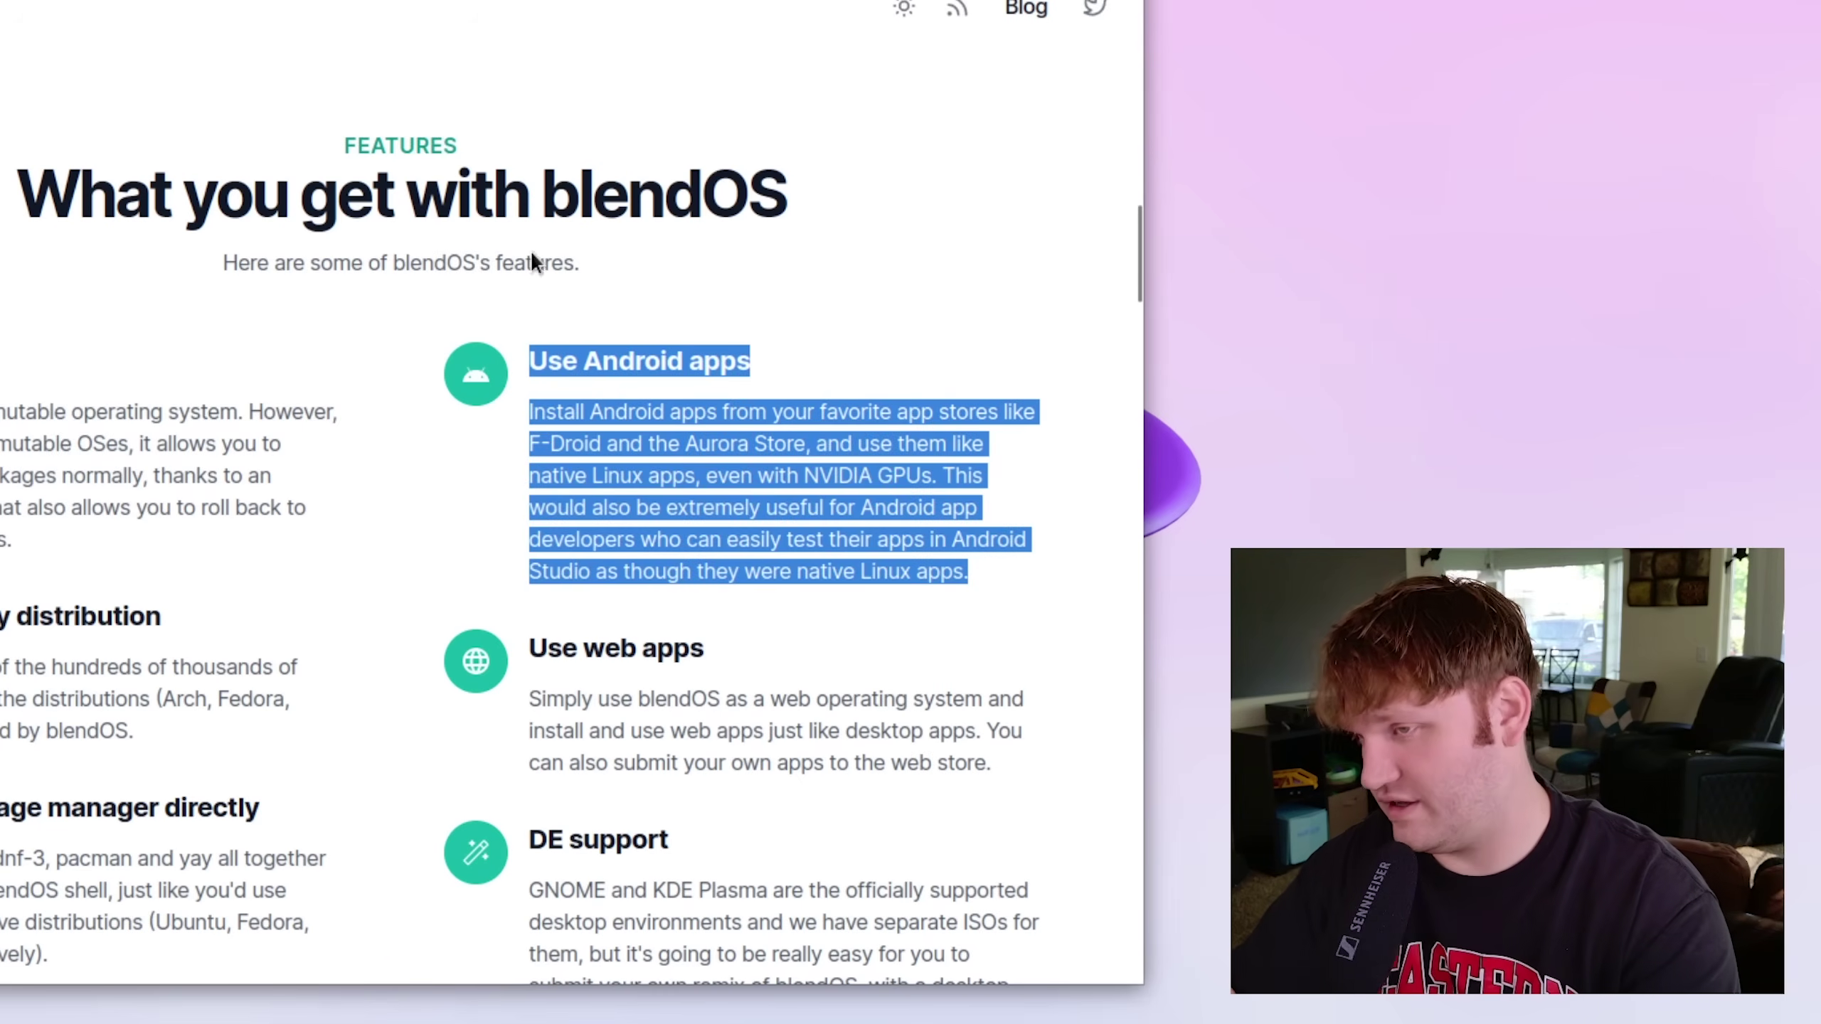
left_click(1000, 574)
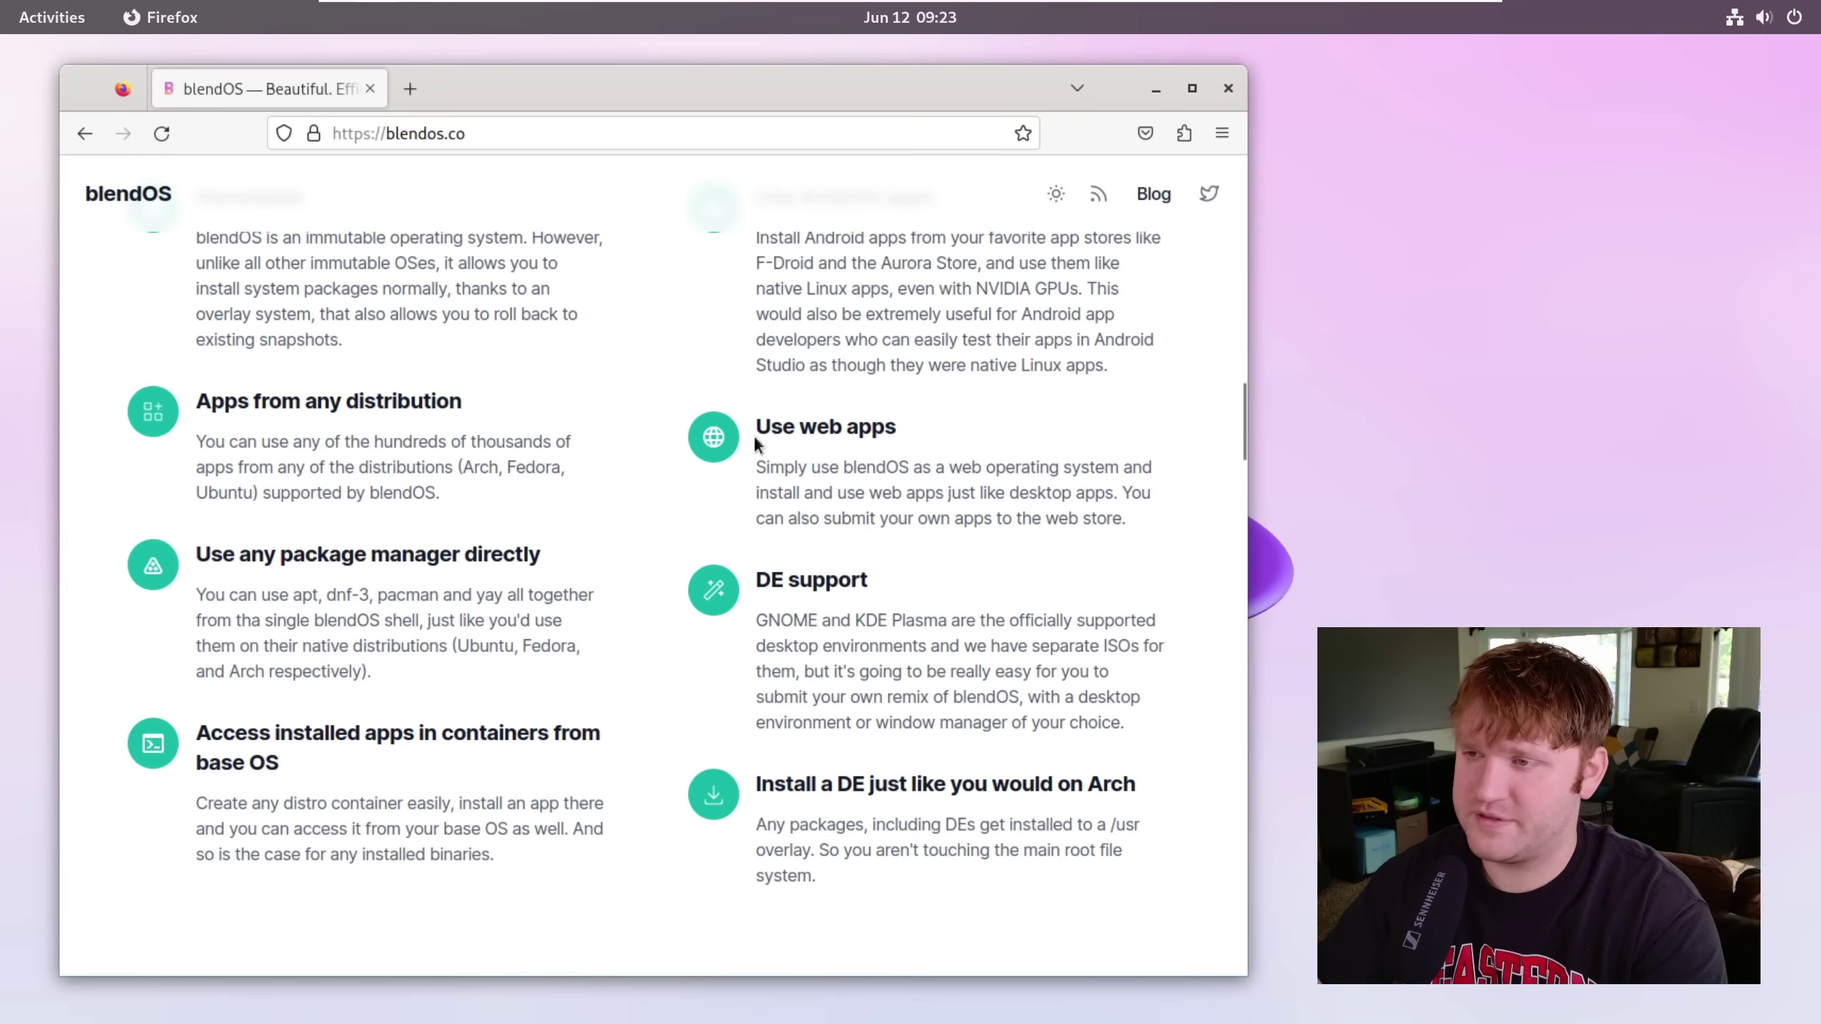
left_click_drag(525, 661, 489, 913)
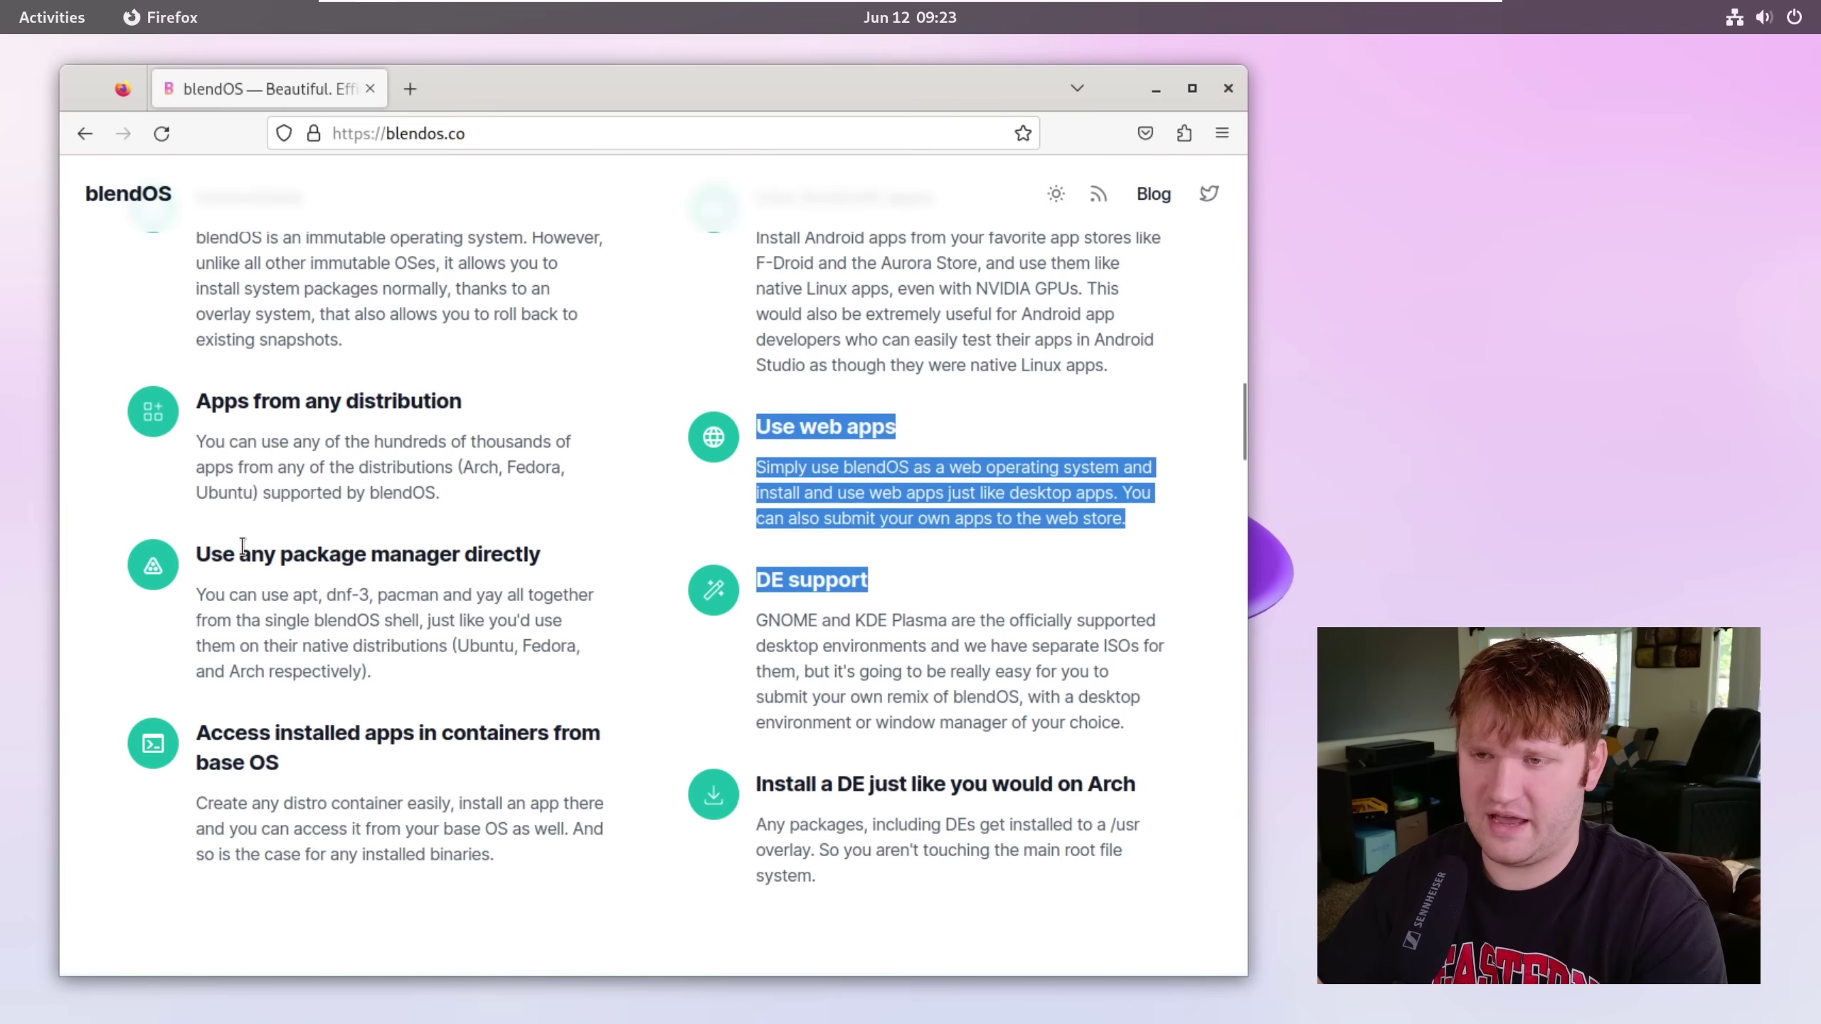
left_click_drag(242, 546, 541, 553)
Scroll further down the homepage to the blendOS Installer (Jade GUI) section
scroll(862, 622, "down", 5)
scroll(856, 613, "up", 1)
scroll(722, 462, "down", 15)
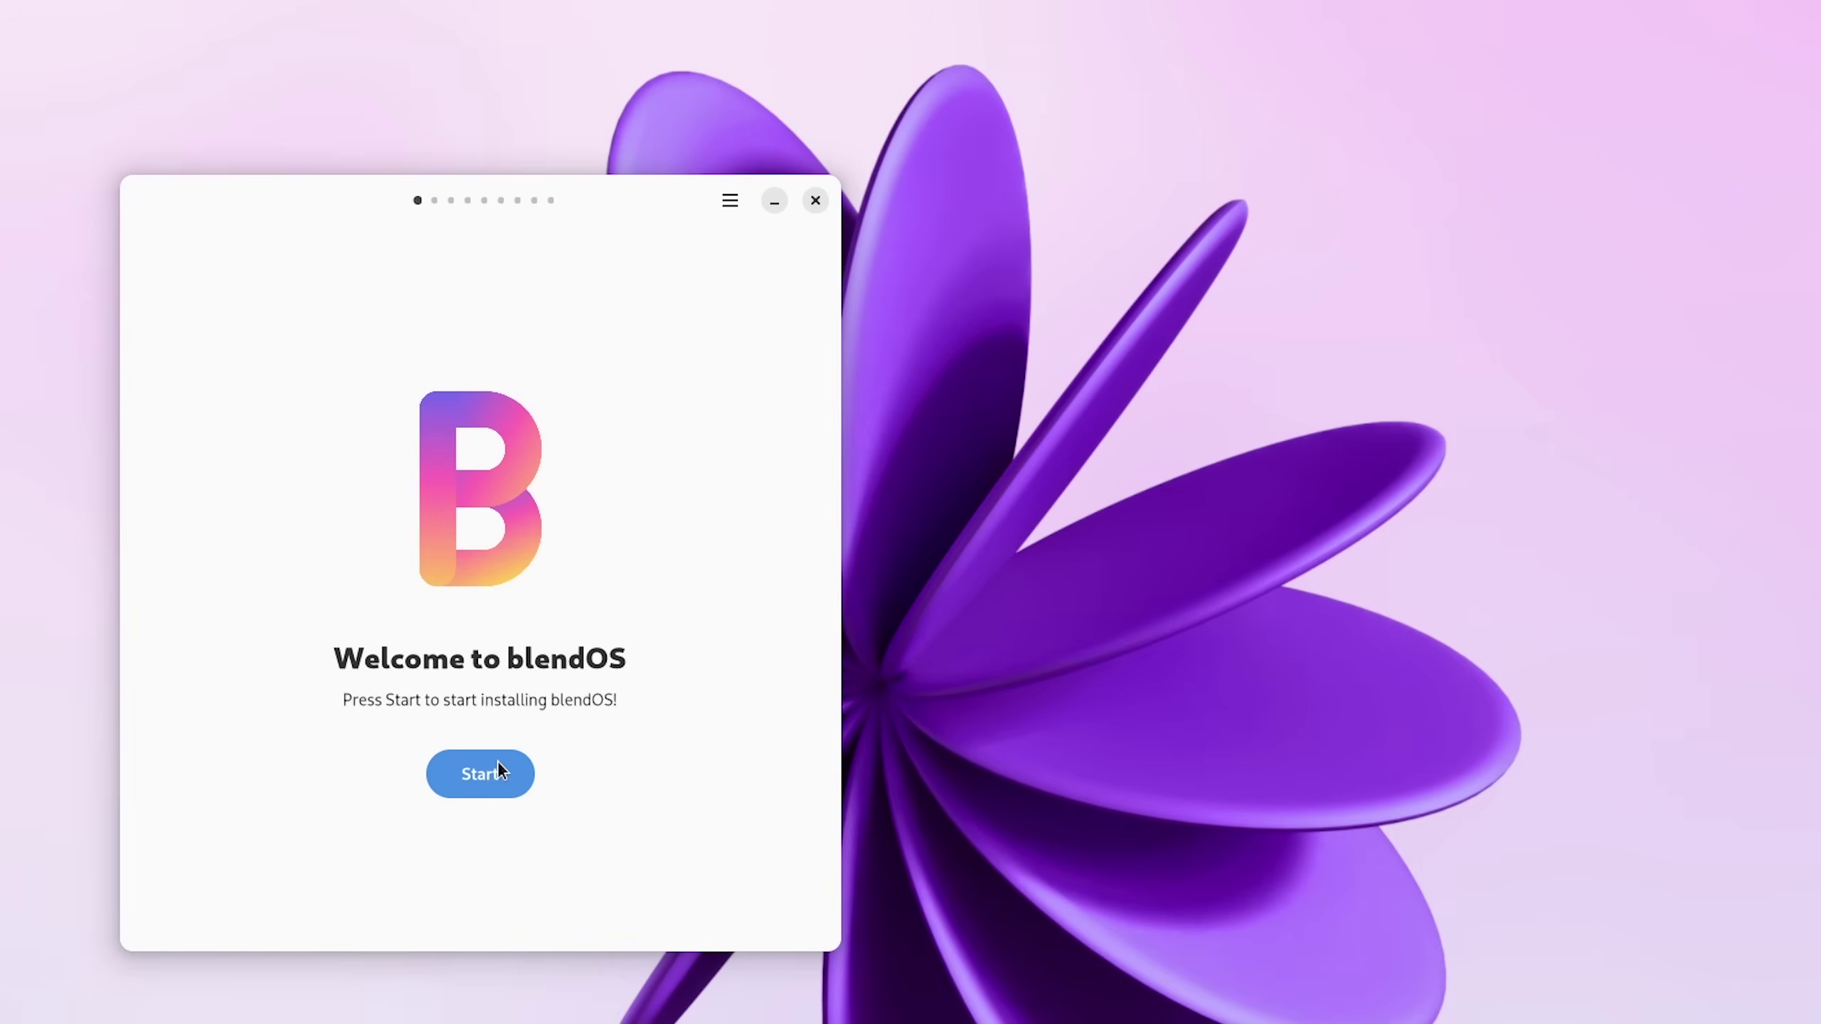
Start the blendOS installer, accept keyboard and locale, and create a user with full name and password
left_click(488, 771)
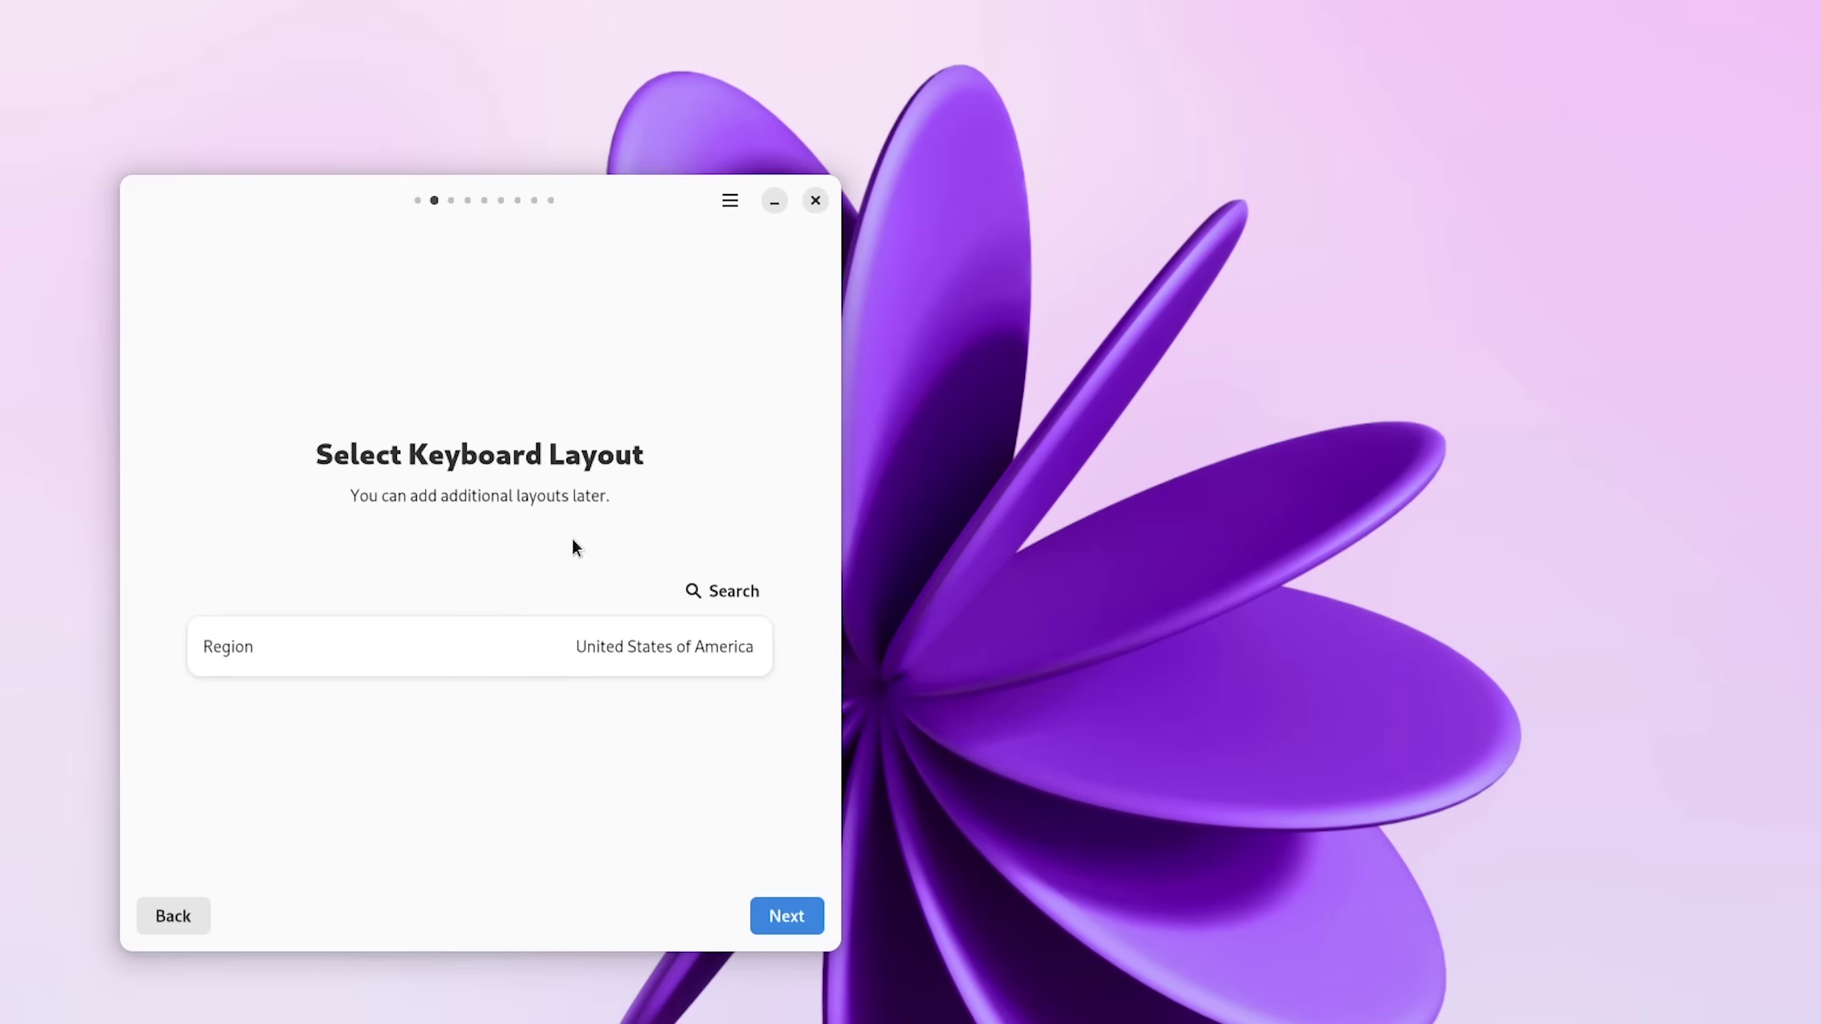
left_click(785, 915)
left_click(786, 915)
type("Brandon Hopkins")
key("Tab")
key("Tab")
type("••••••••")
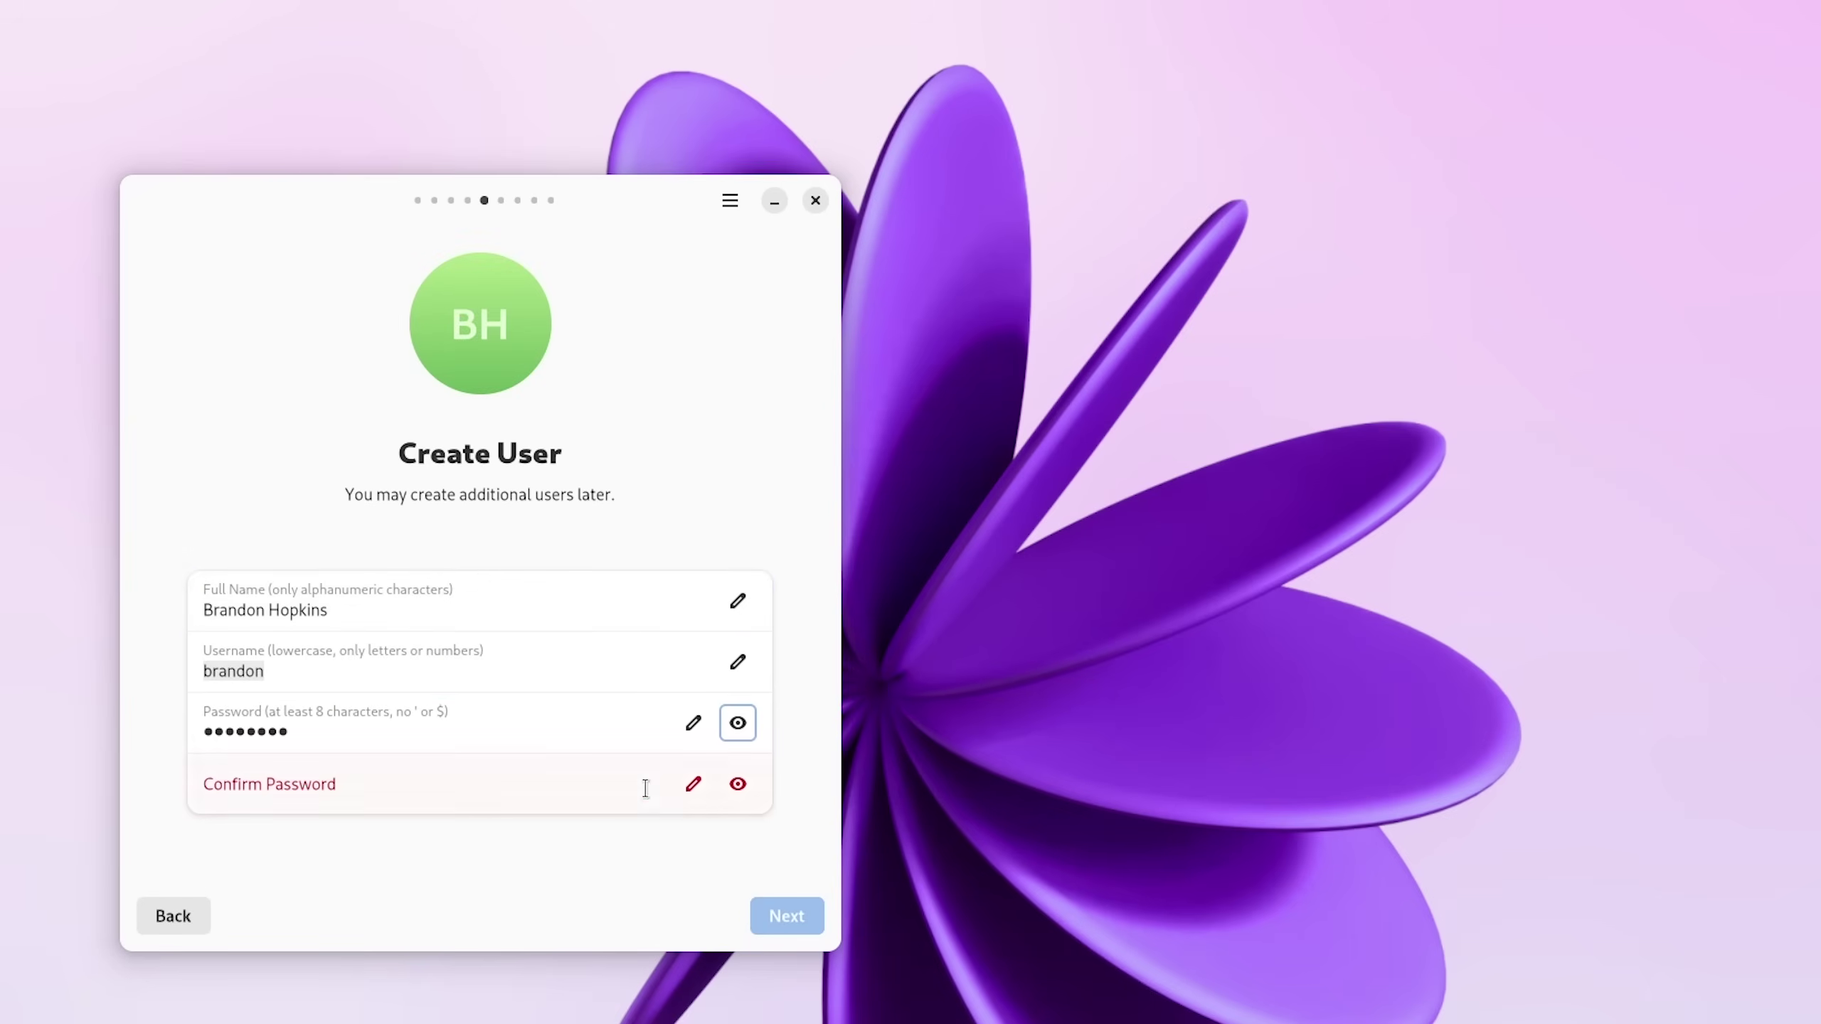
left_click(542, 809)
type("••••••••")
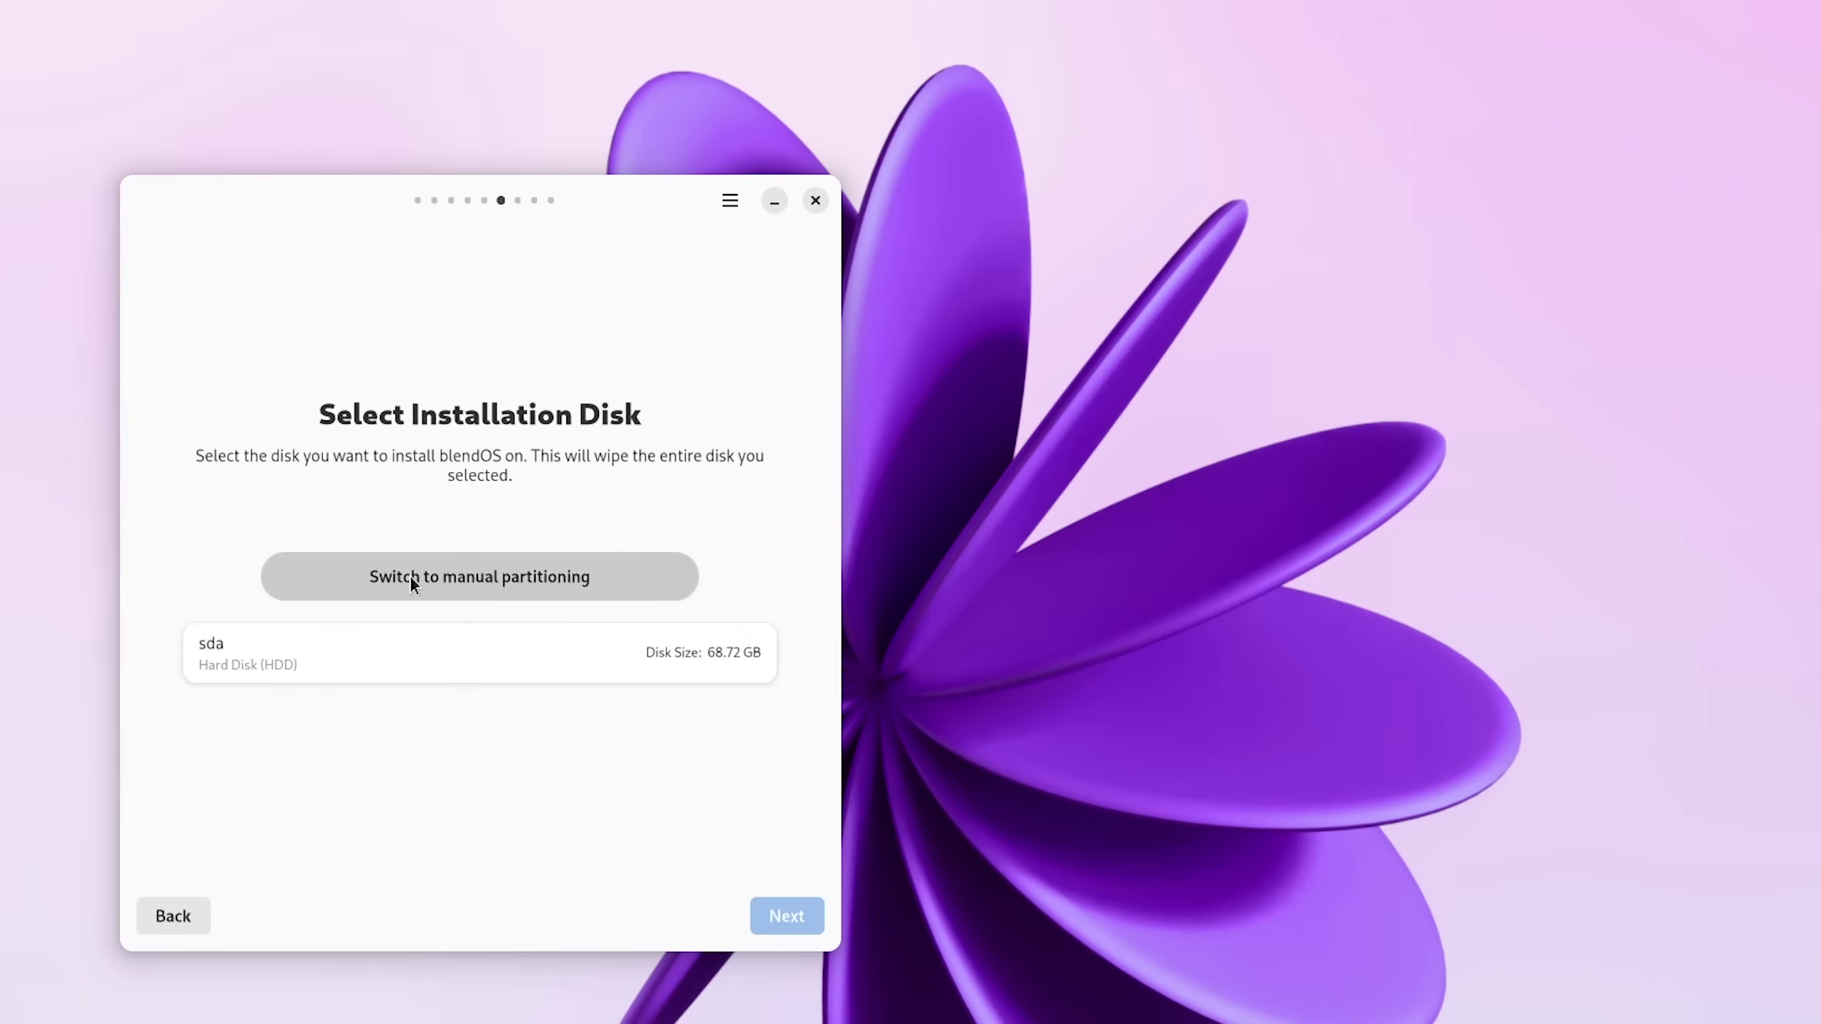
Choose Manual Partitioning and place the partitioning how-to guide beside the installer
left_click(406, 582)
left_click(500, 575)
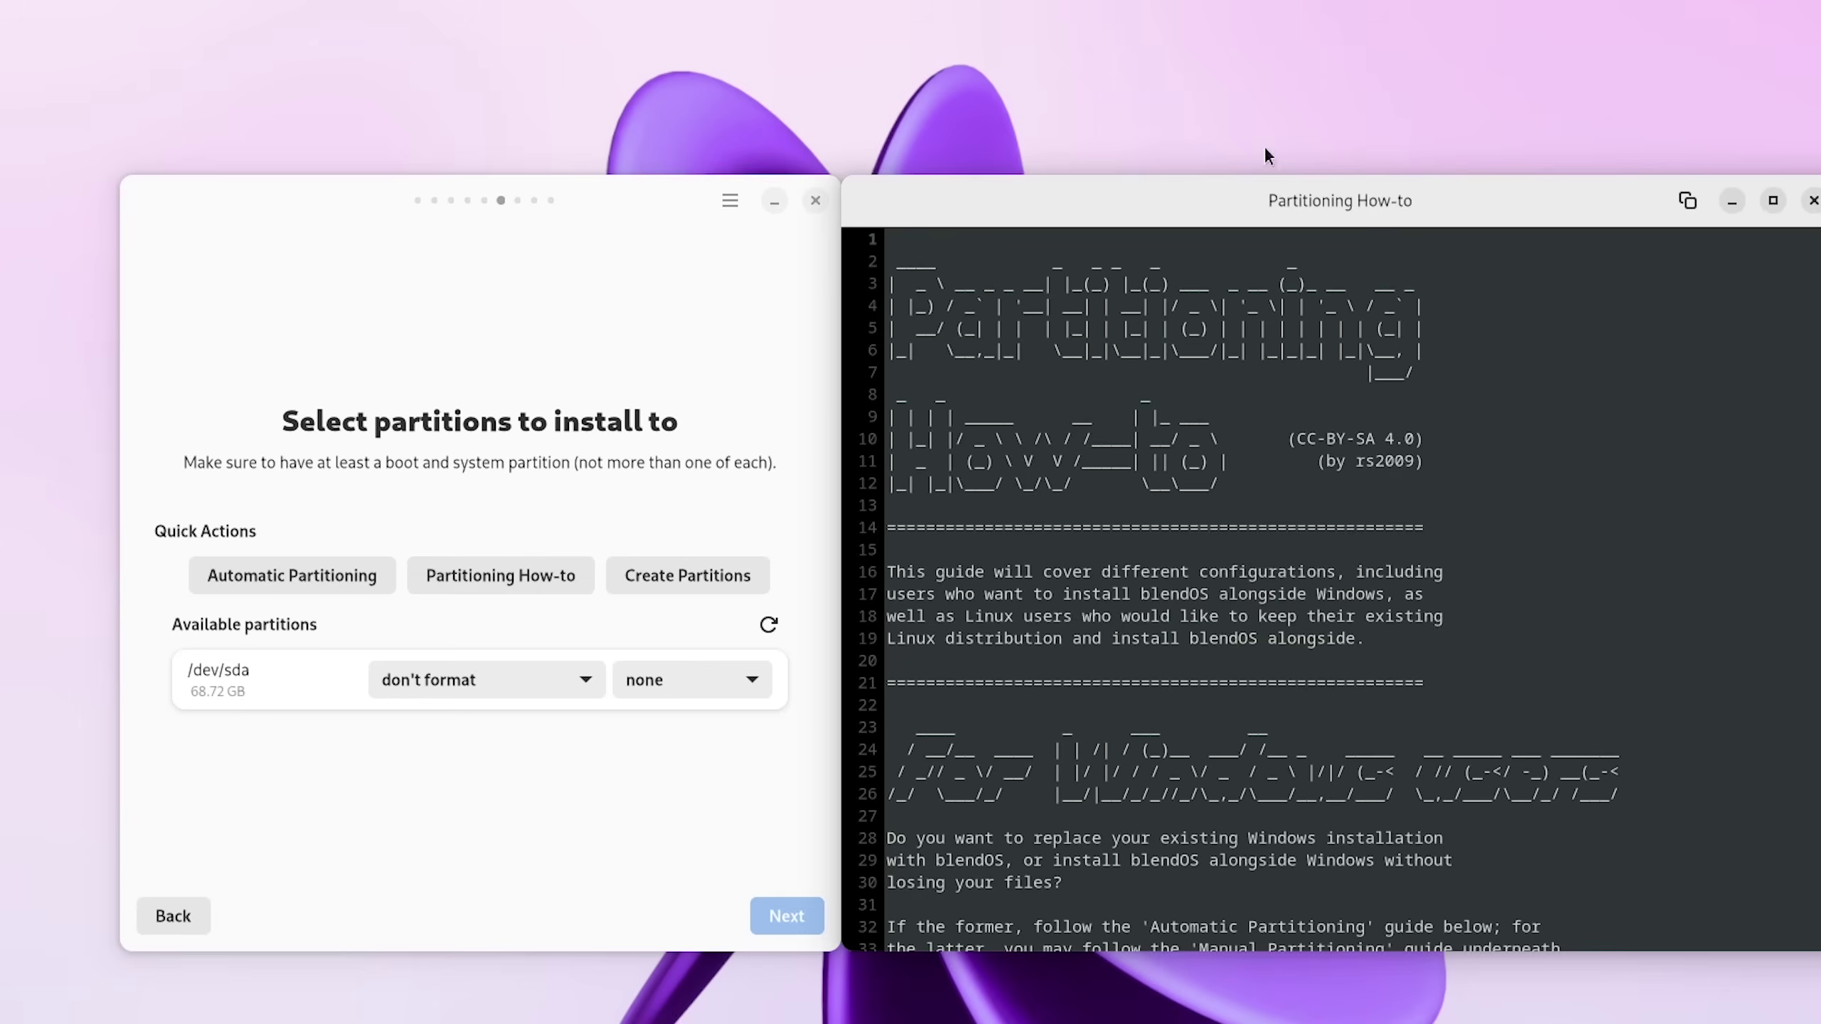
left_click_drag(1278, 192, 1159, 83)
scroll(1218, 466, "down", 20)
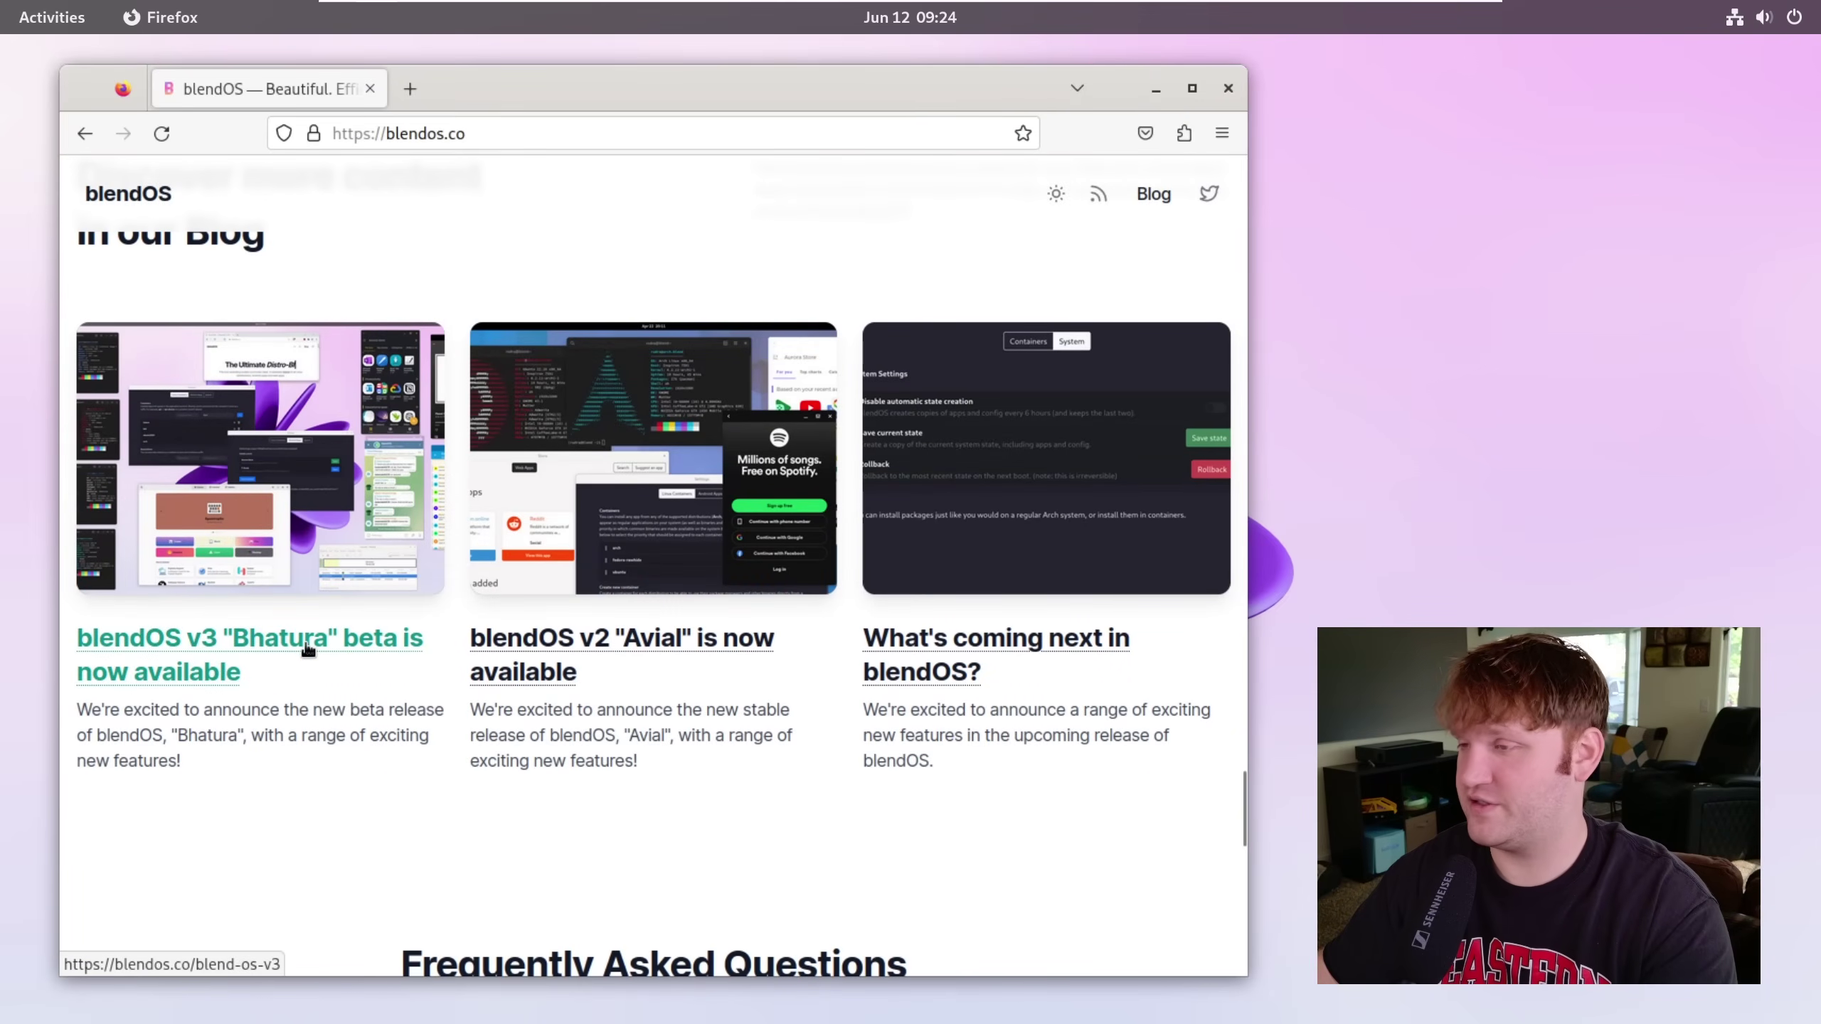
Scroll through the blendOS blog section, then close the Firefox window
scroll(176, 287, "up", 2)
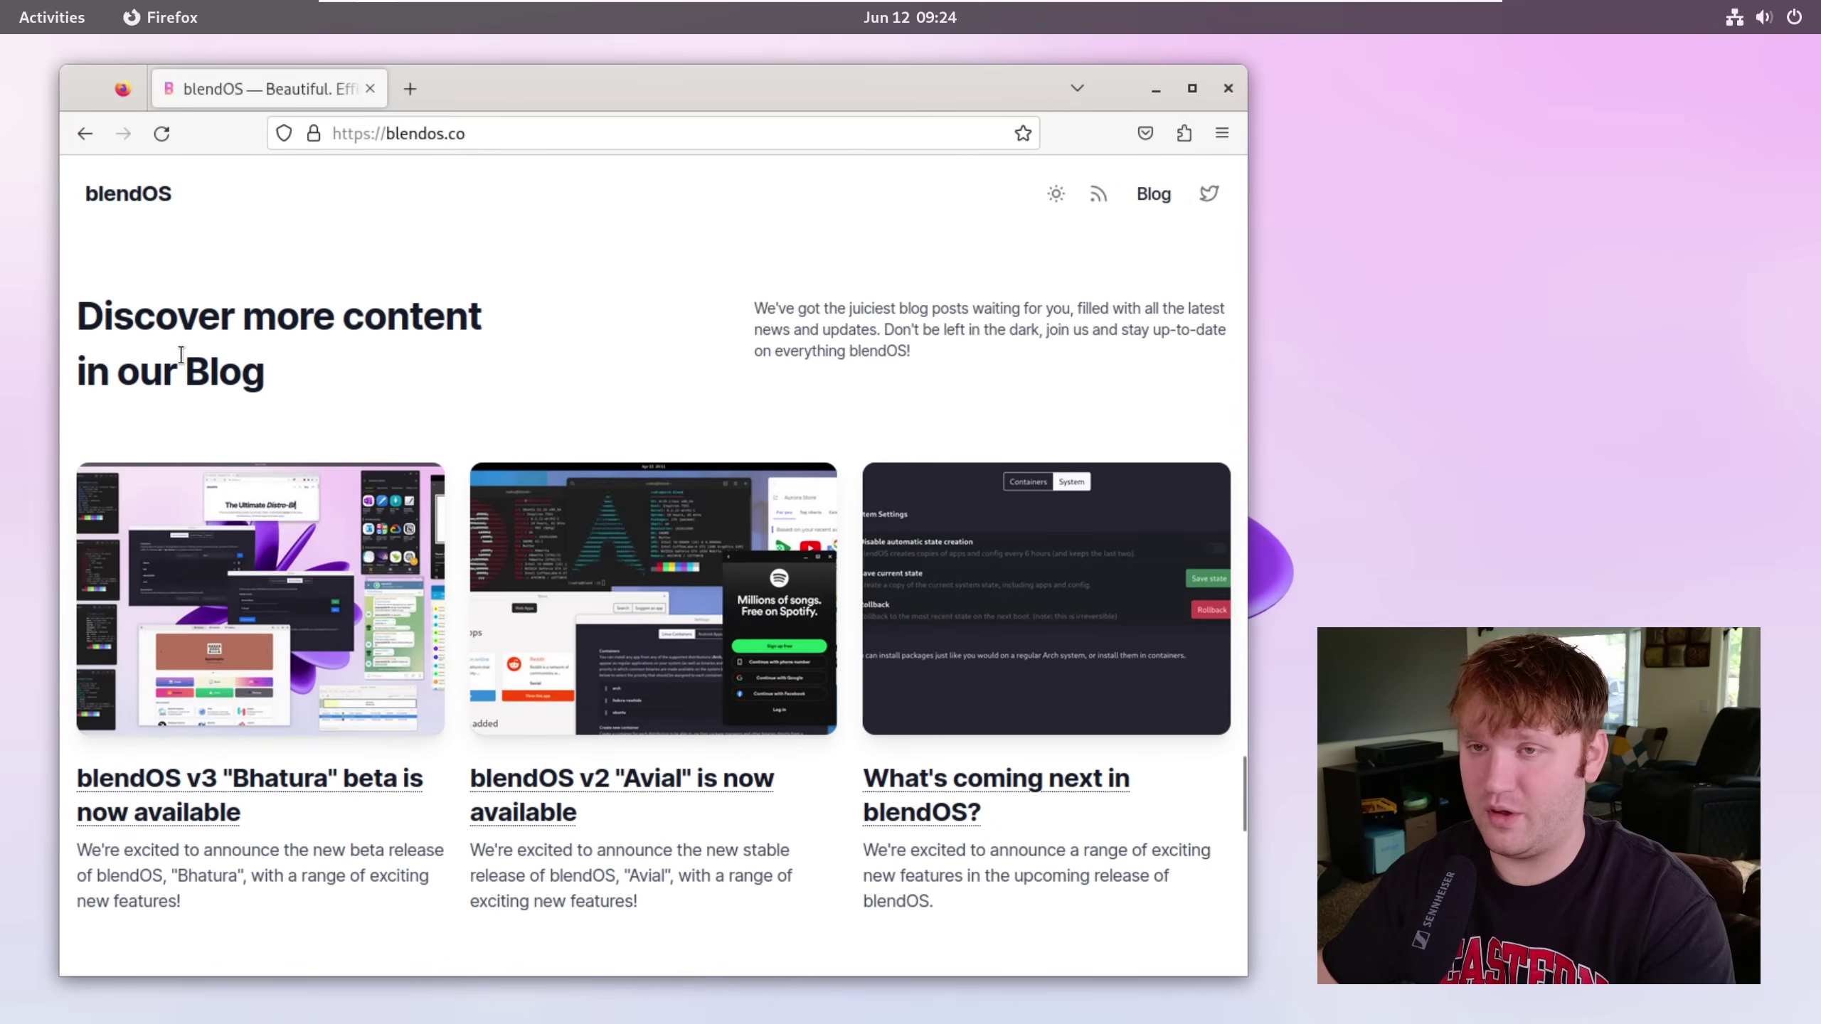
scroll(430, 560, "down", 2)
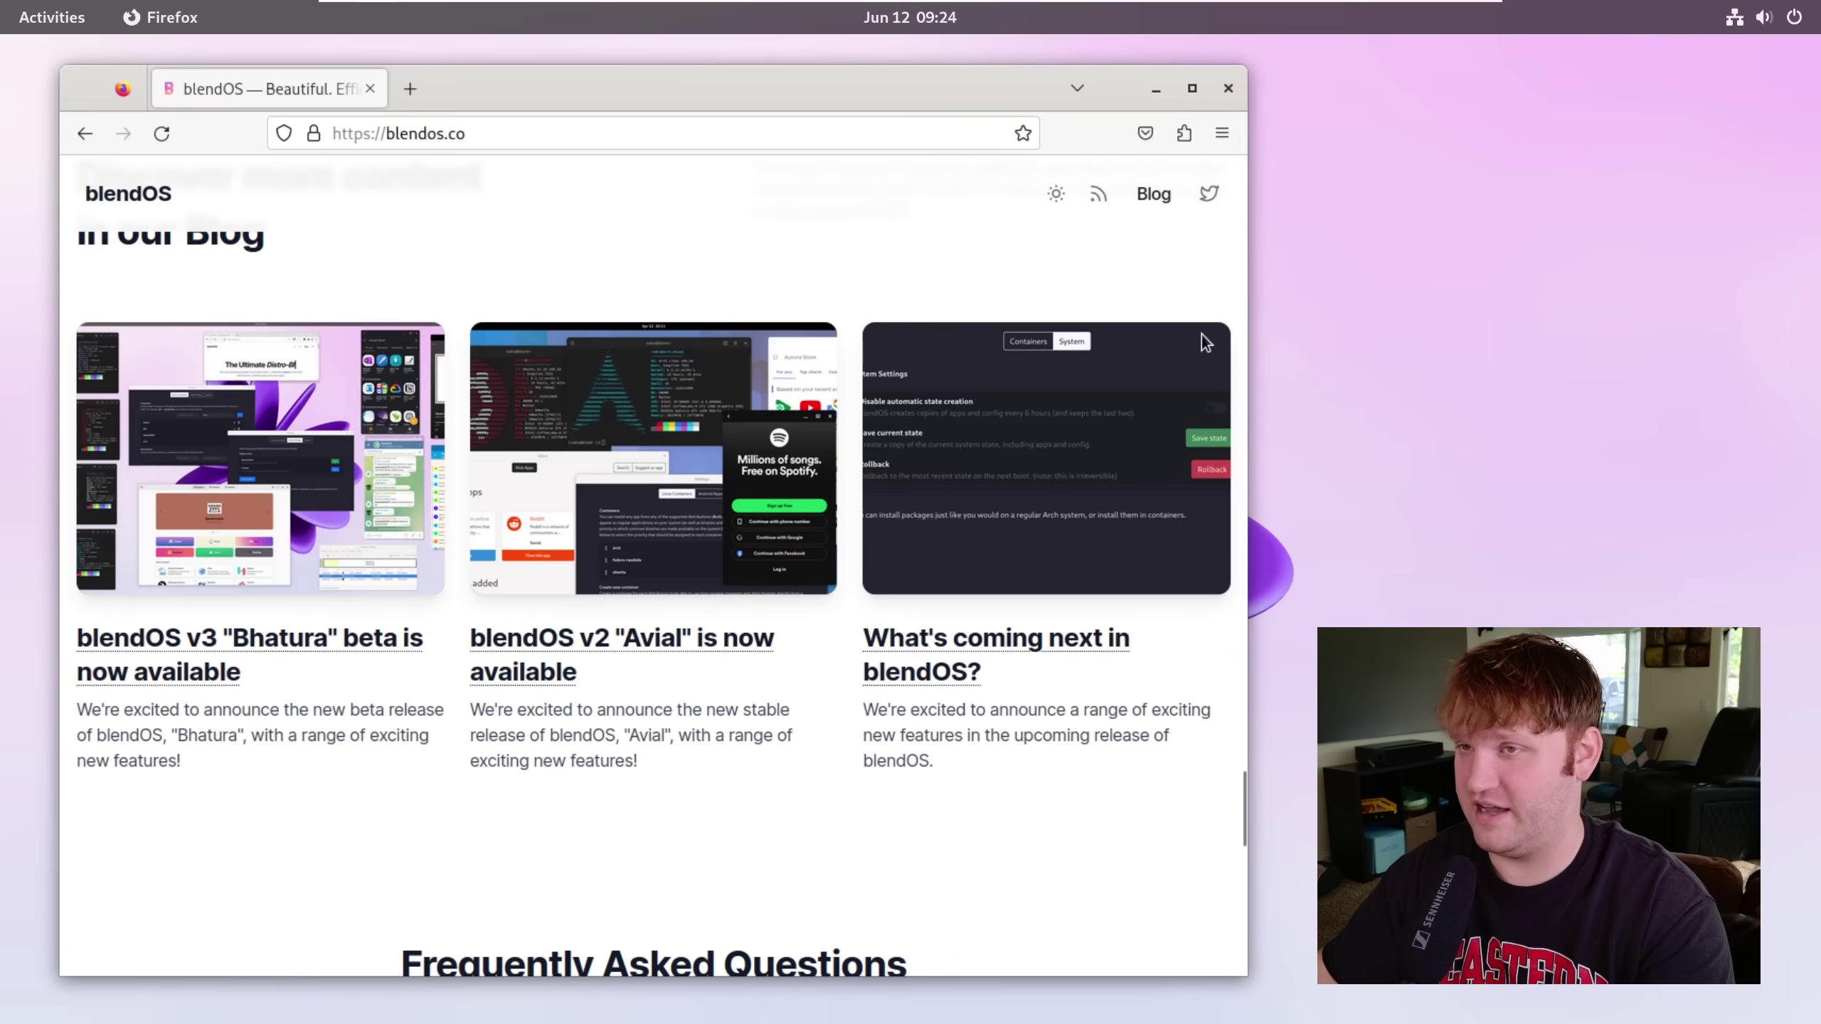
left_click(1227, 89)
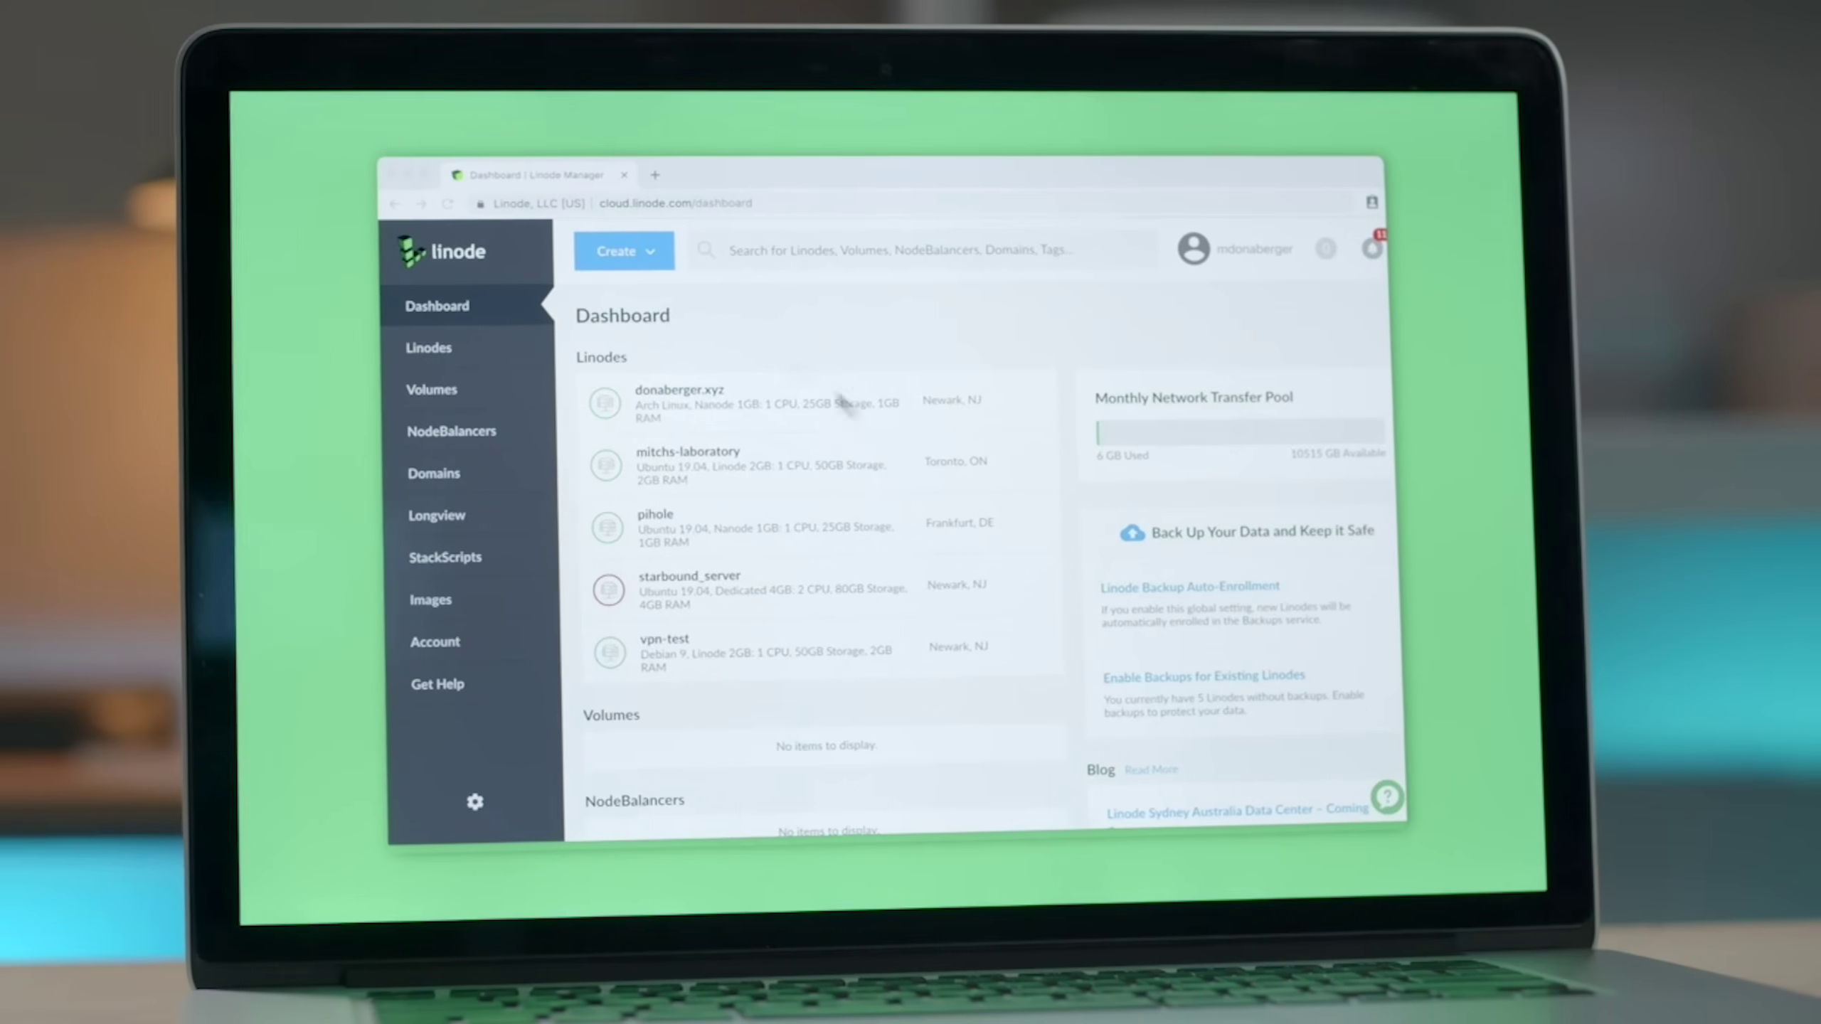
Start creating a new Linode and open the distribution images list to choose Debian 9
left_click(613, 251)
left_click(734, 330)
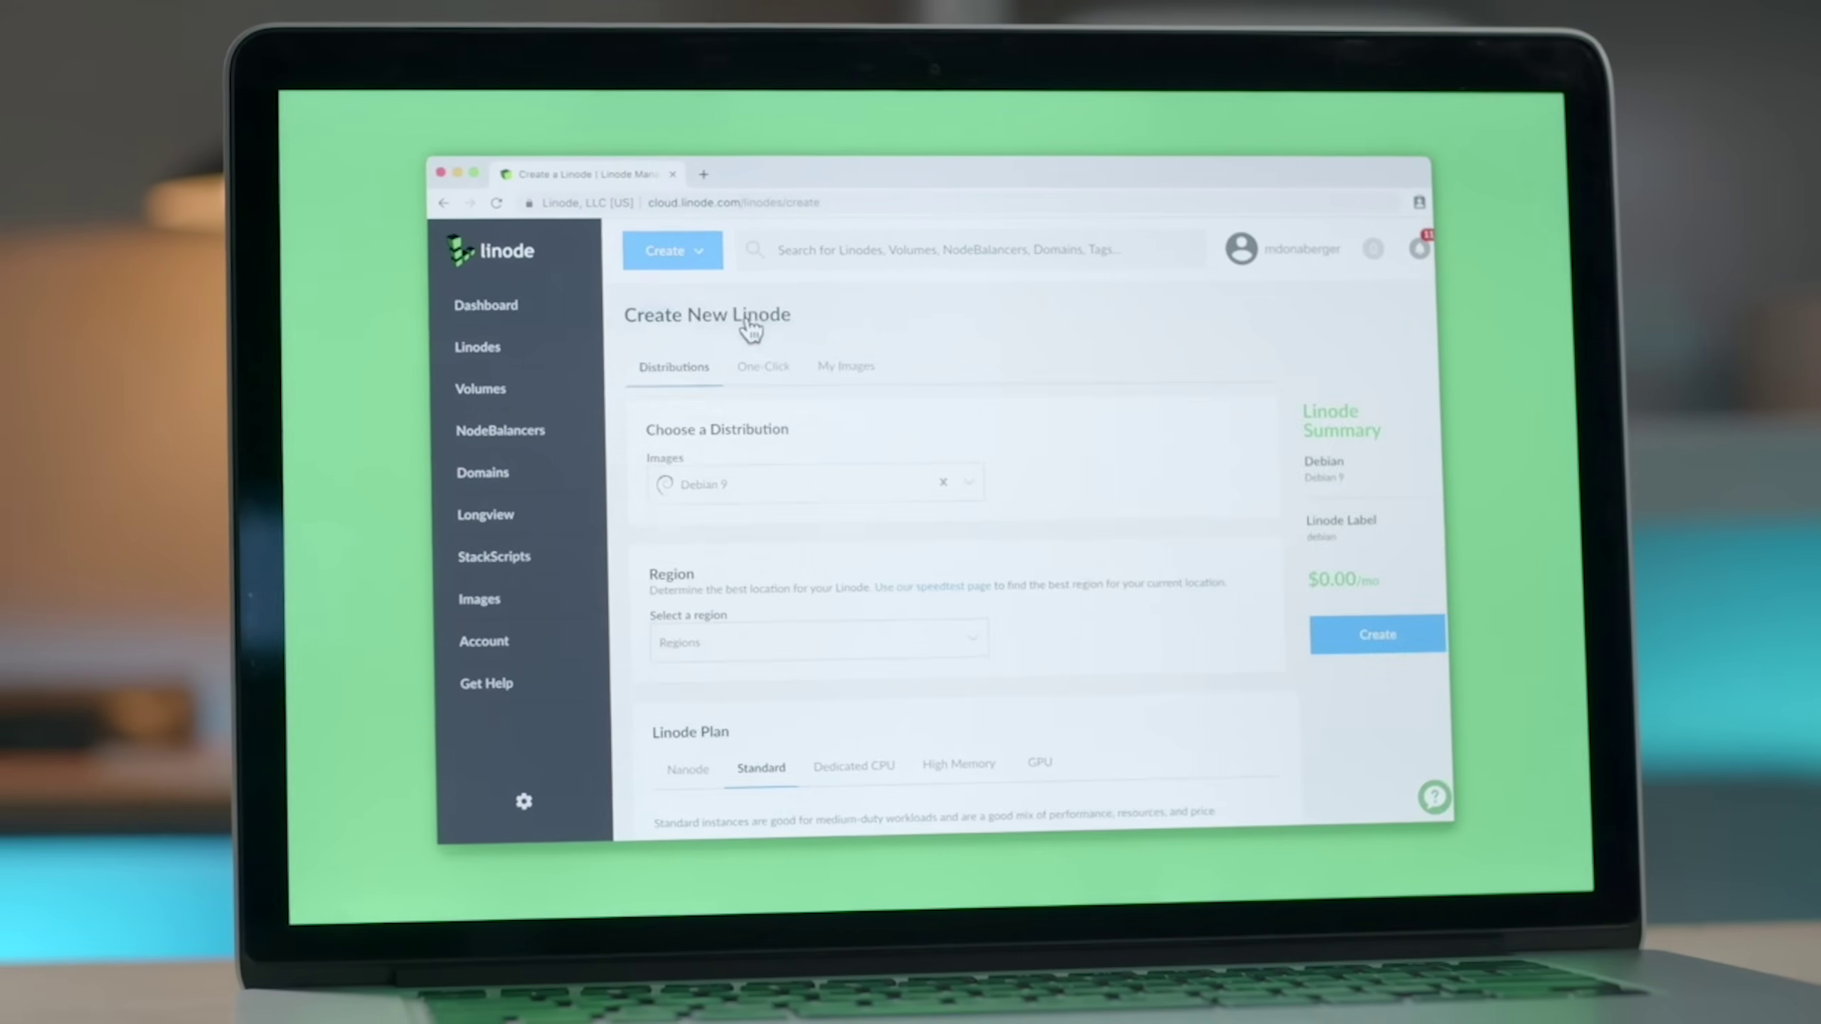
left_click(985, 486)
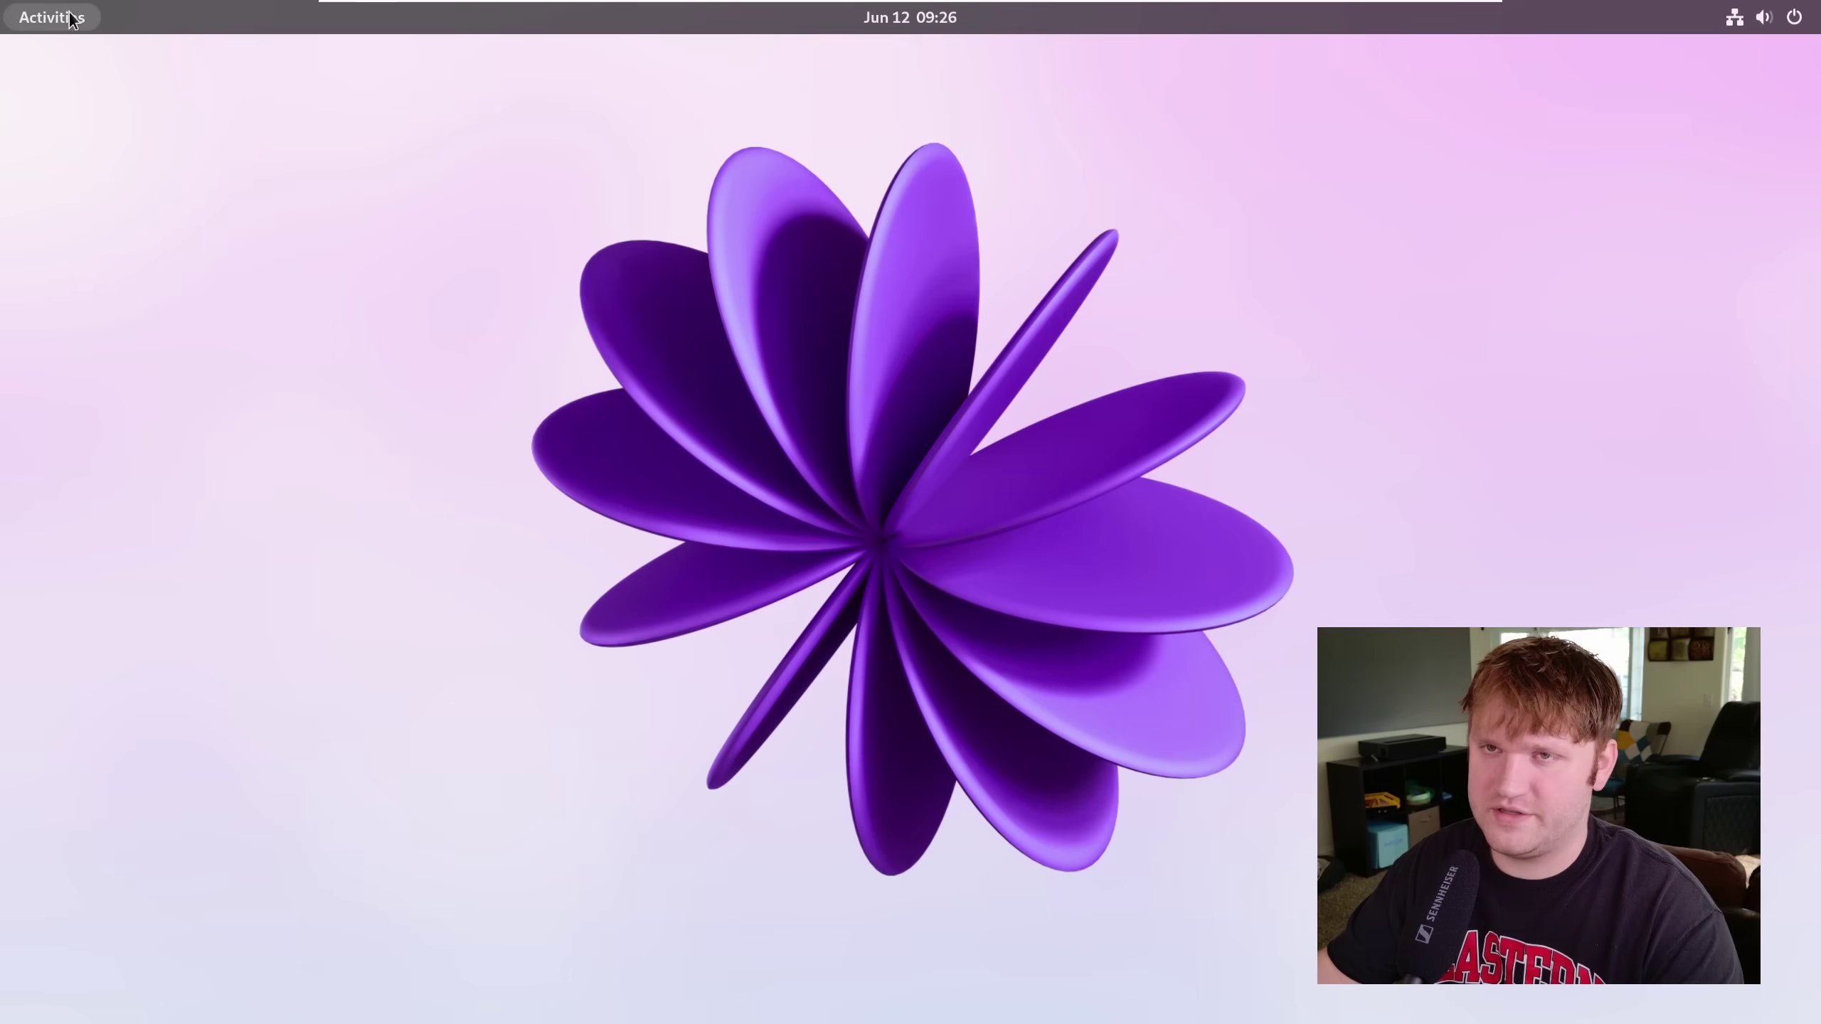
Open the app grid's System Tools folder and go to its second page
left_click(64, 10)
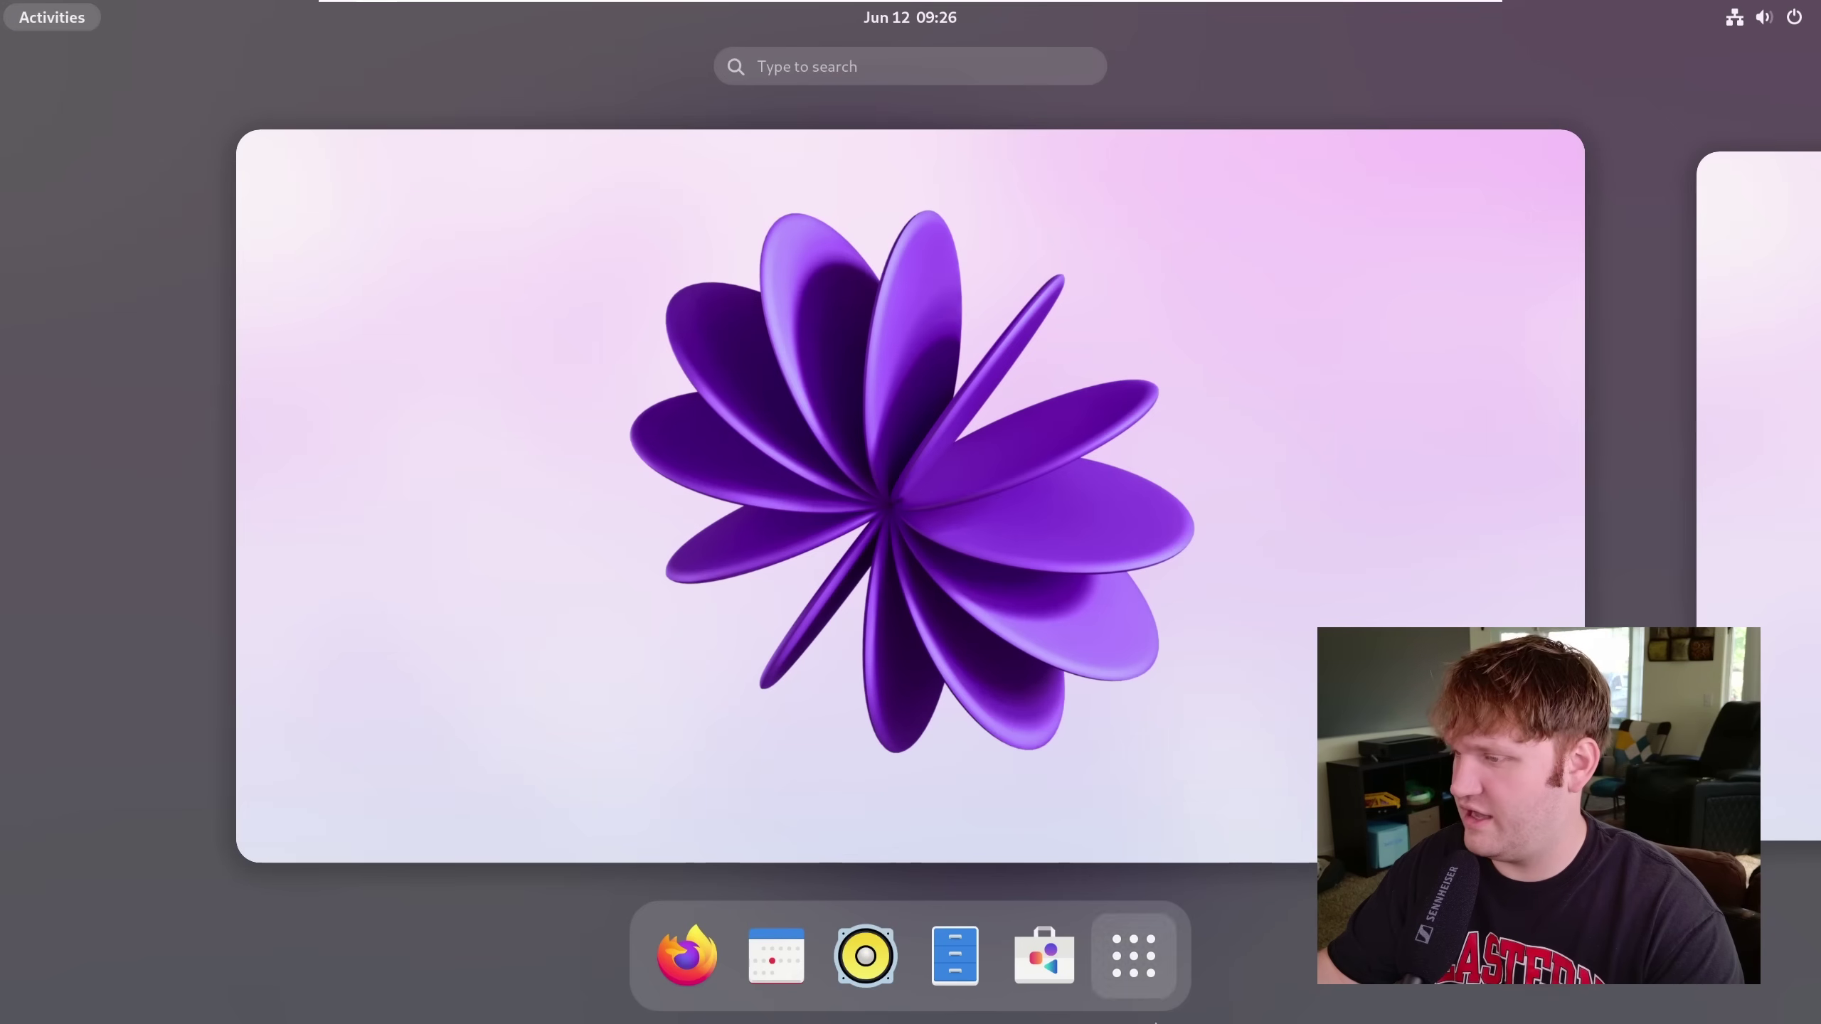
left_click(1137, 957)
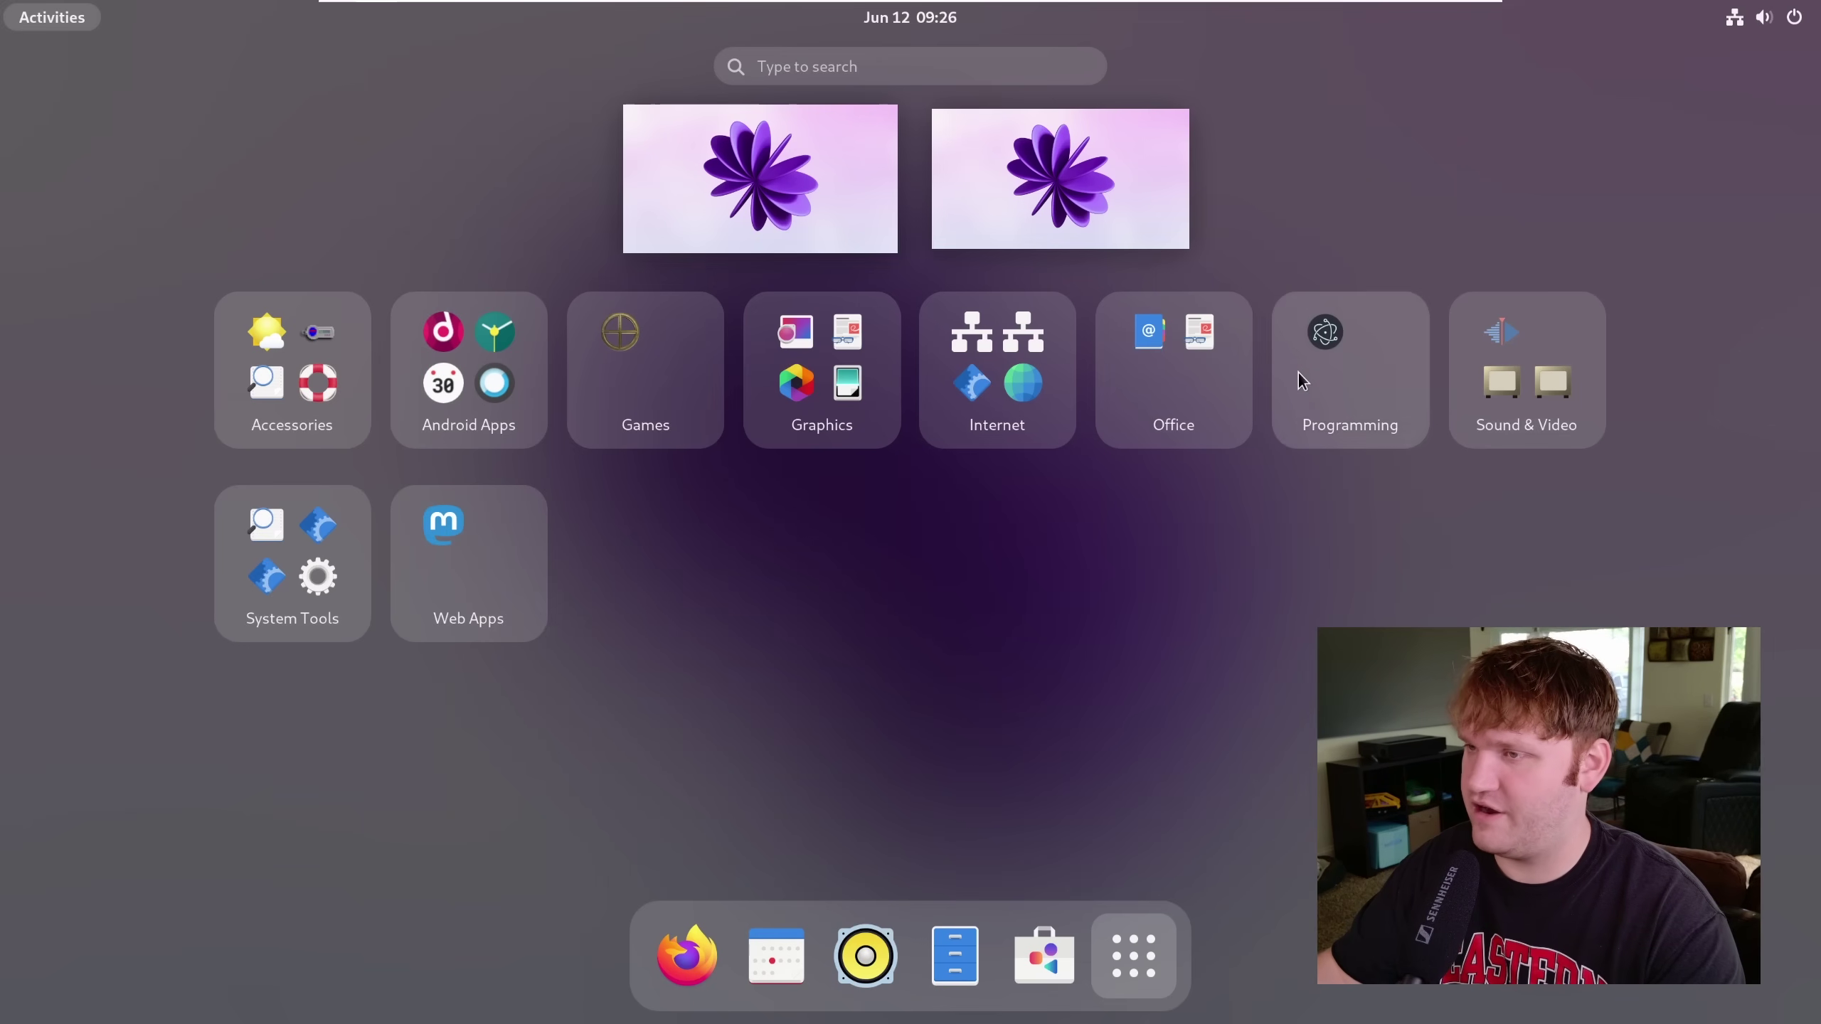
left_click(241, 549)
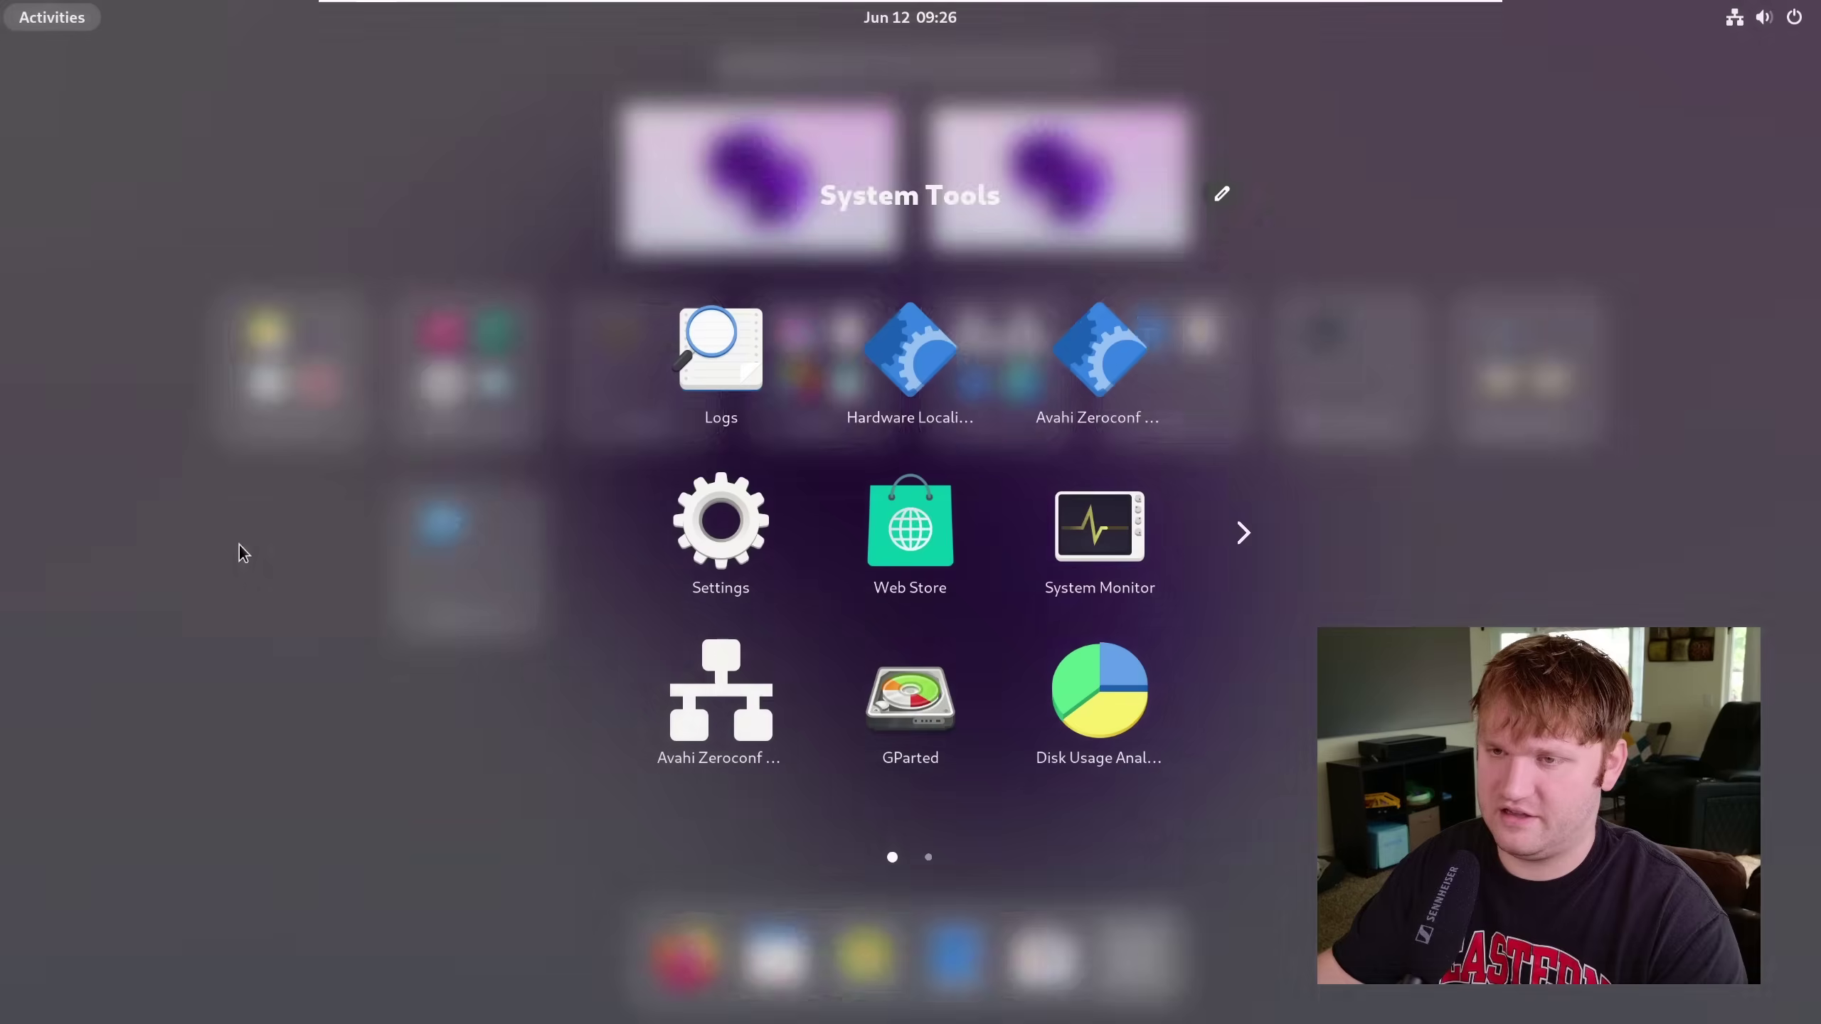
left_click(1250, 535)
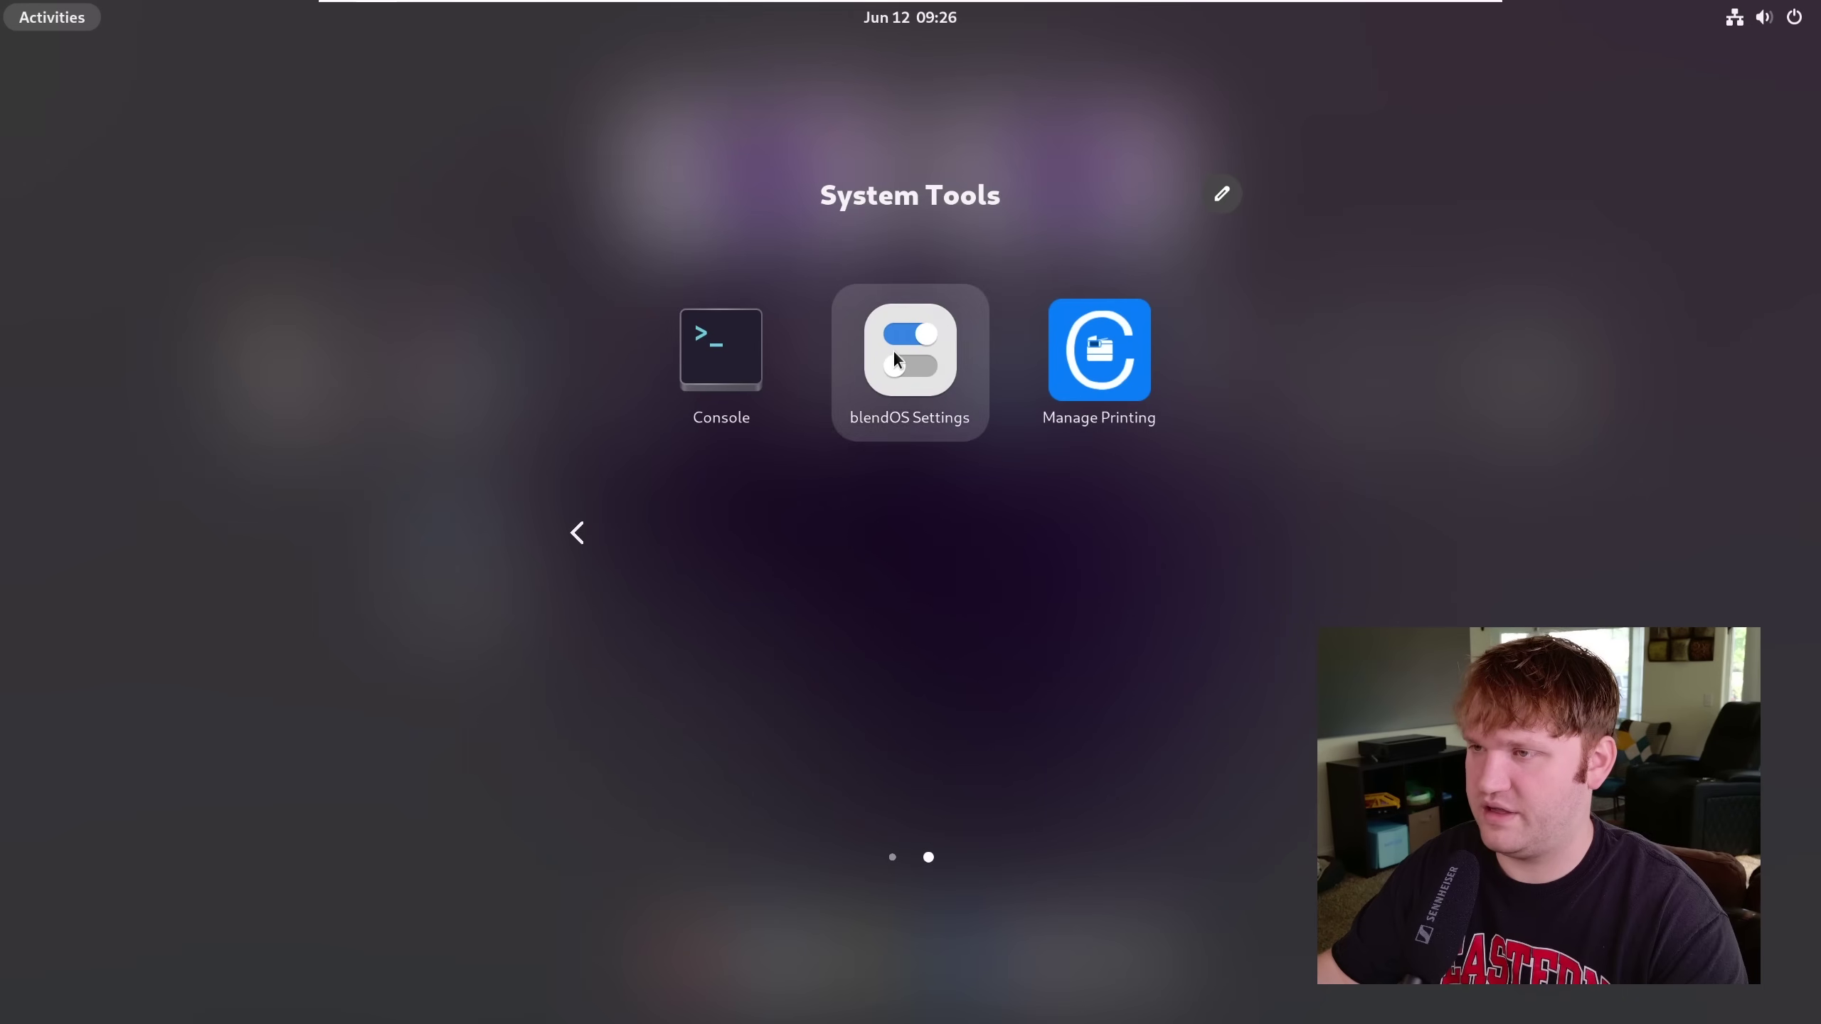
Launch blendOS Settings and review the Fedora/Arch containers and yay/dnf associations on Linux Containers
left_click(872, 344)
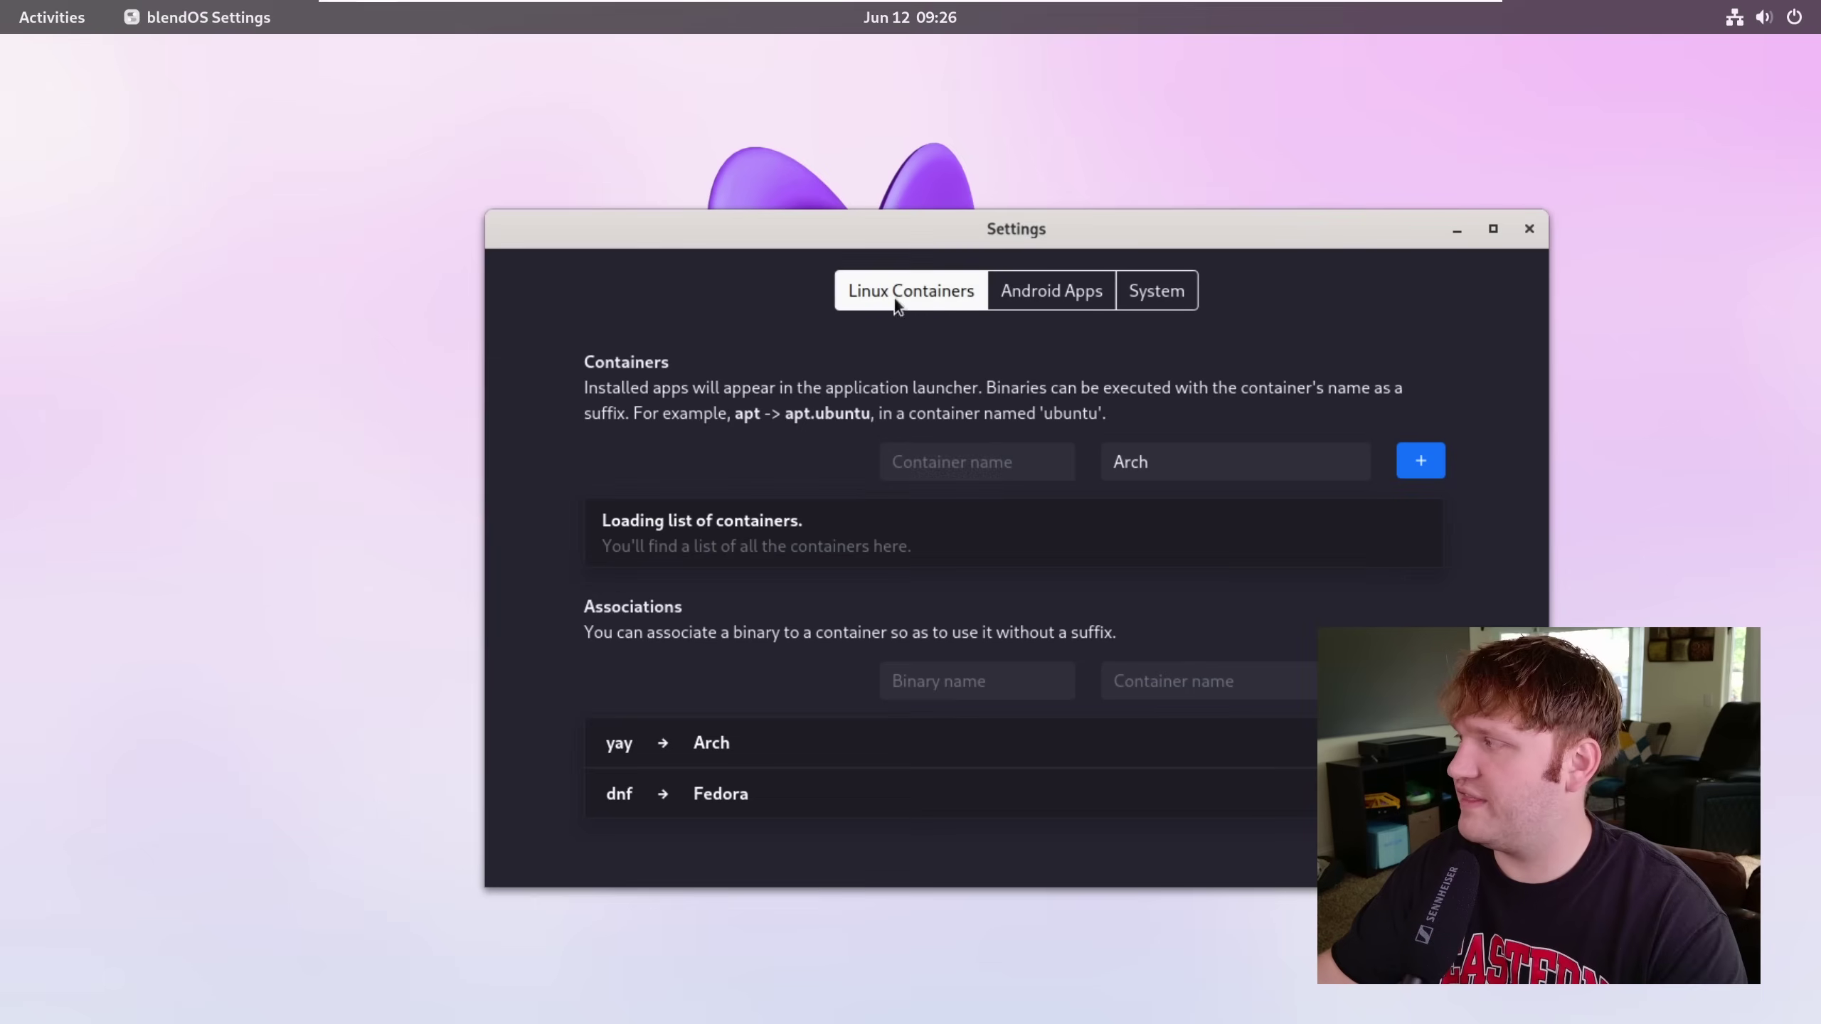
left_click_drag(1040, 228, 662, 189)
left_click(786, 253)
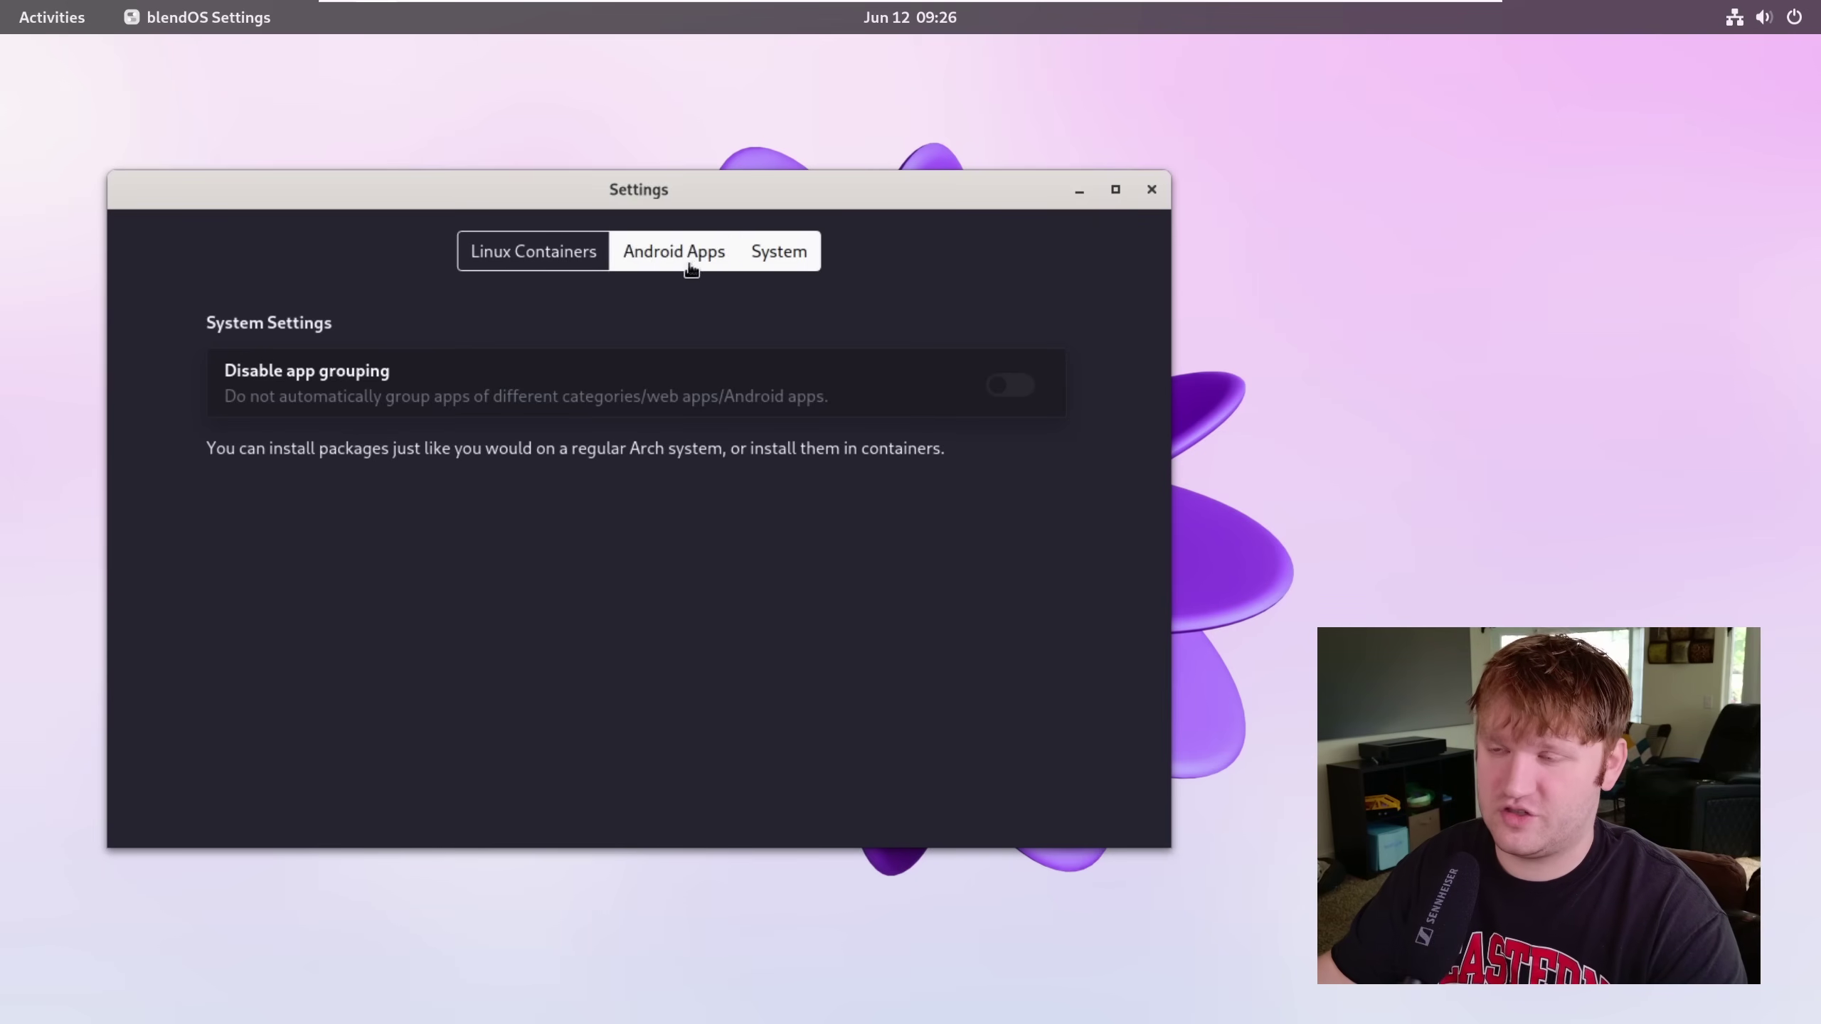
left_click(508, 274)
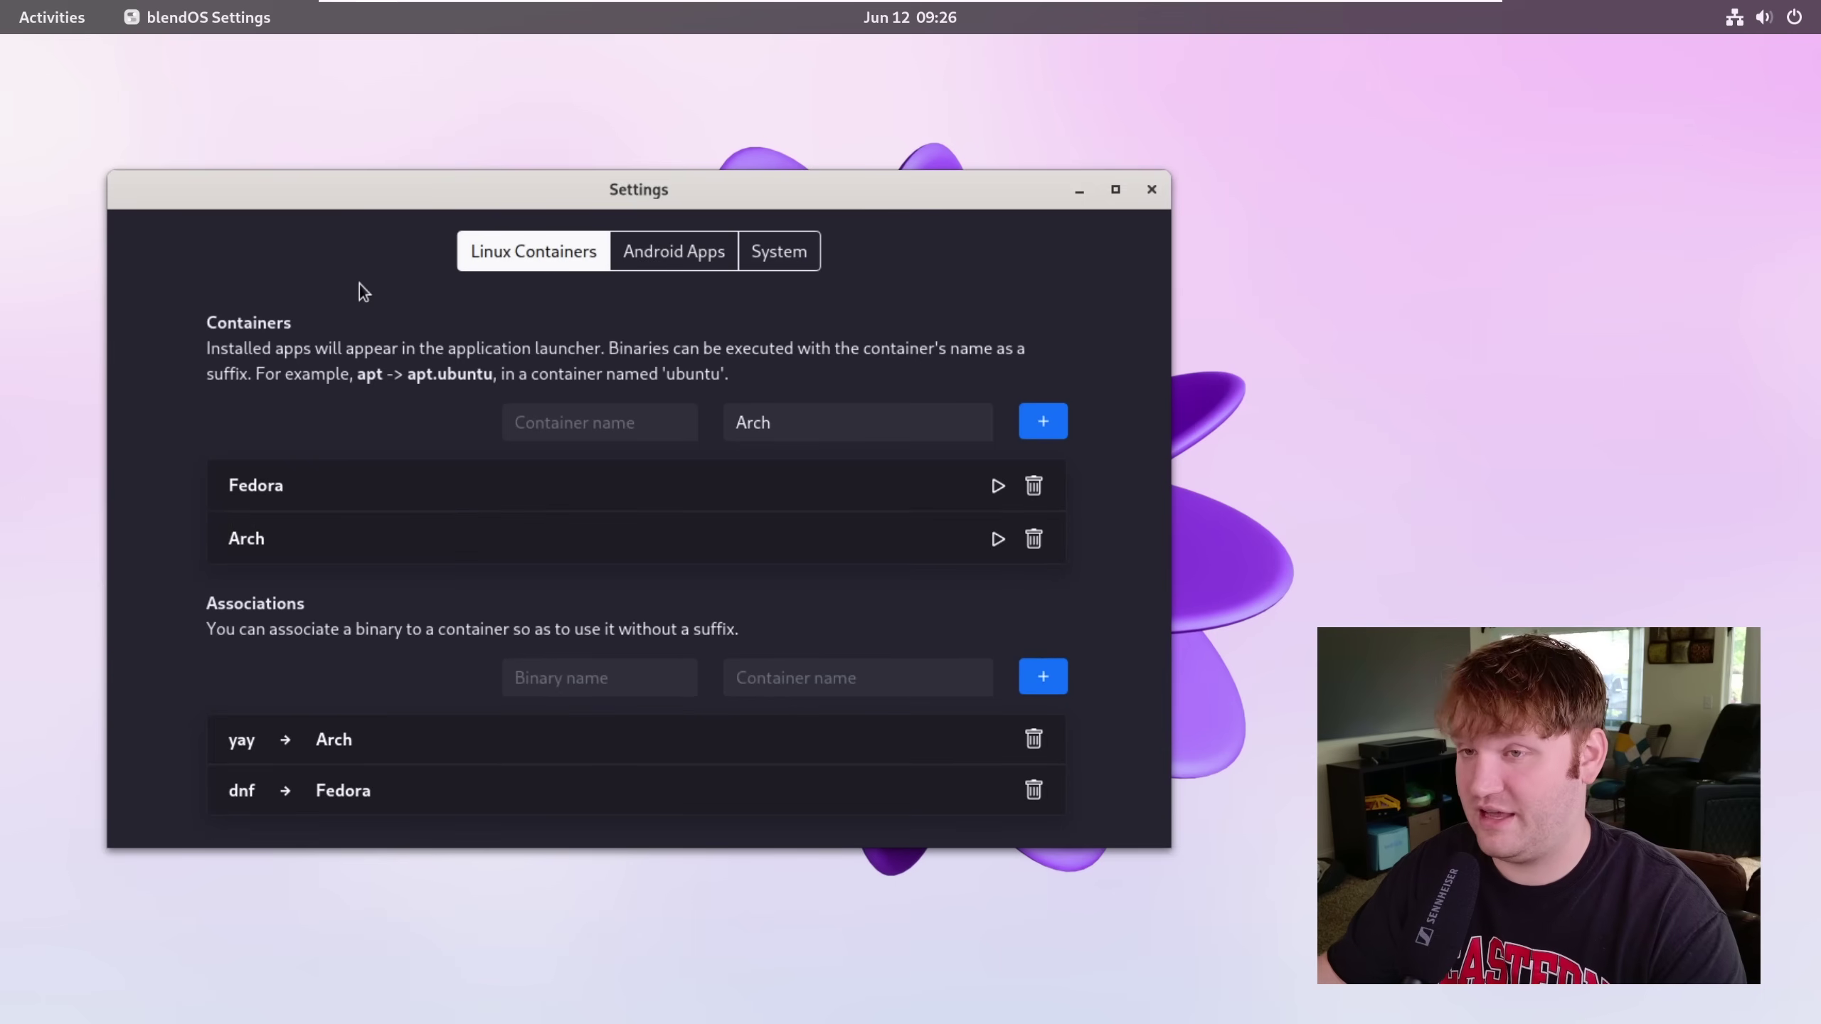
left_click_drag(212, 316, 227, 402)
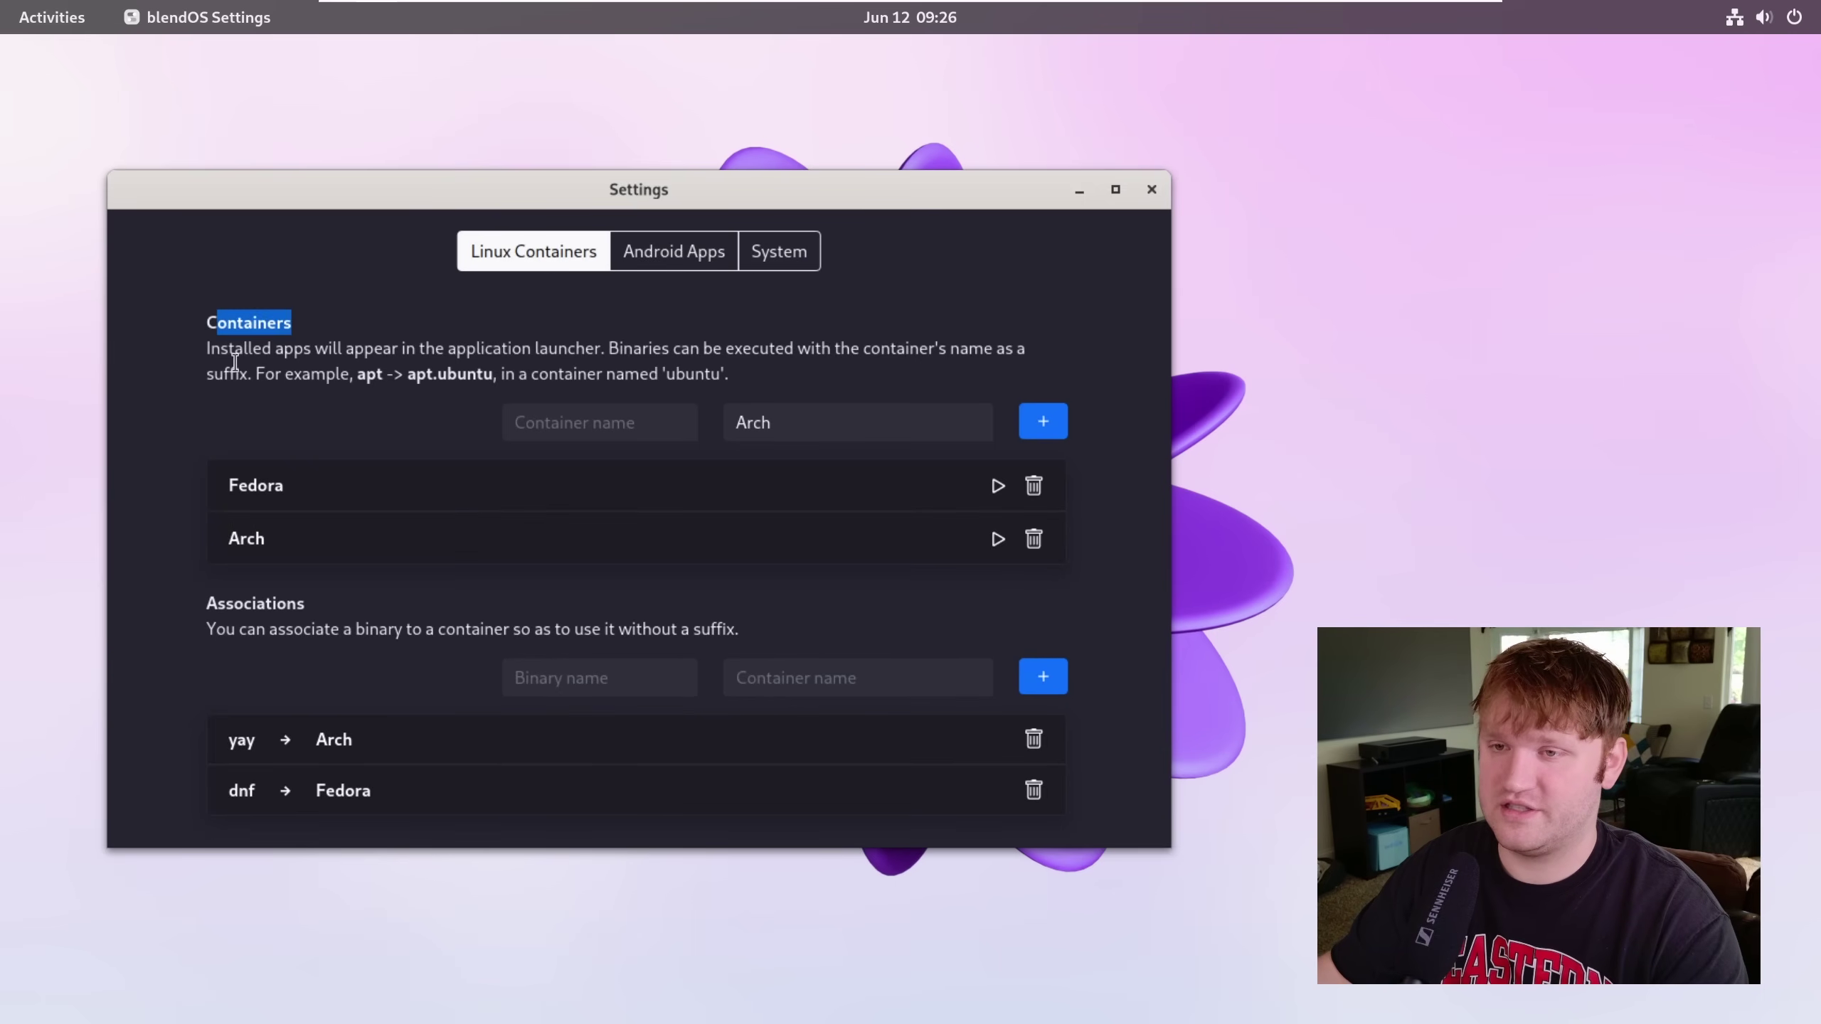
left_click_drag(223, 602, 301, 608)
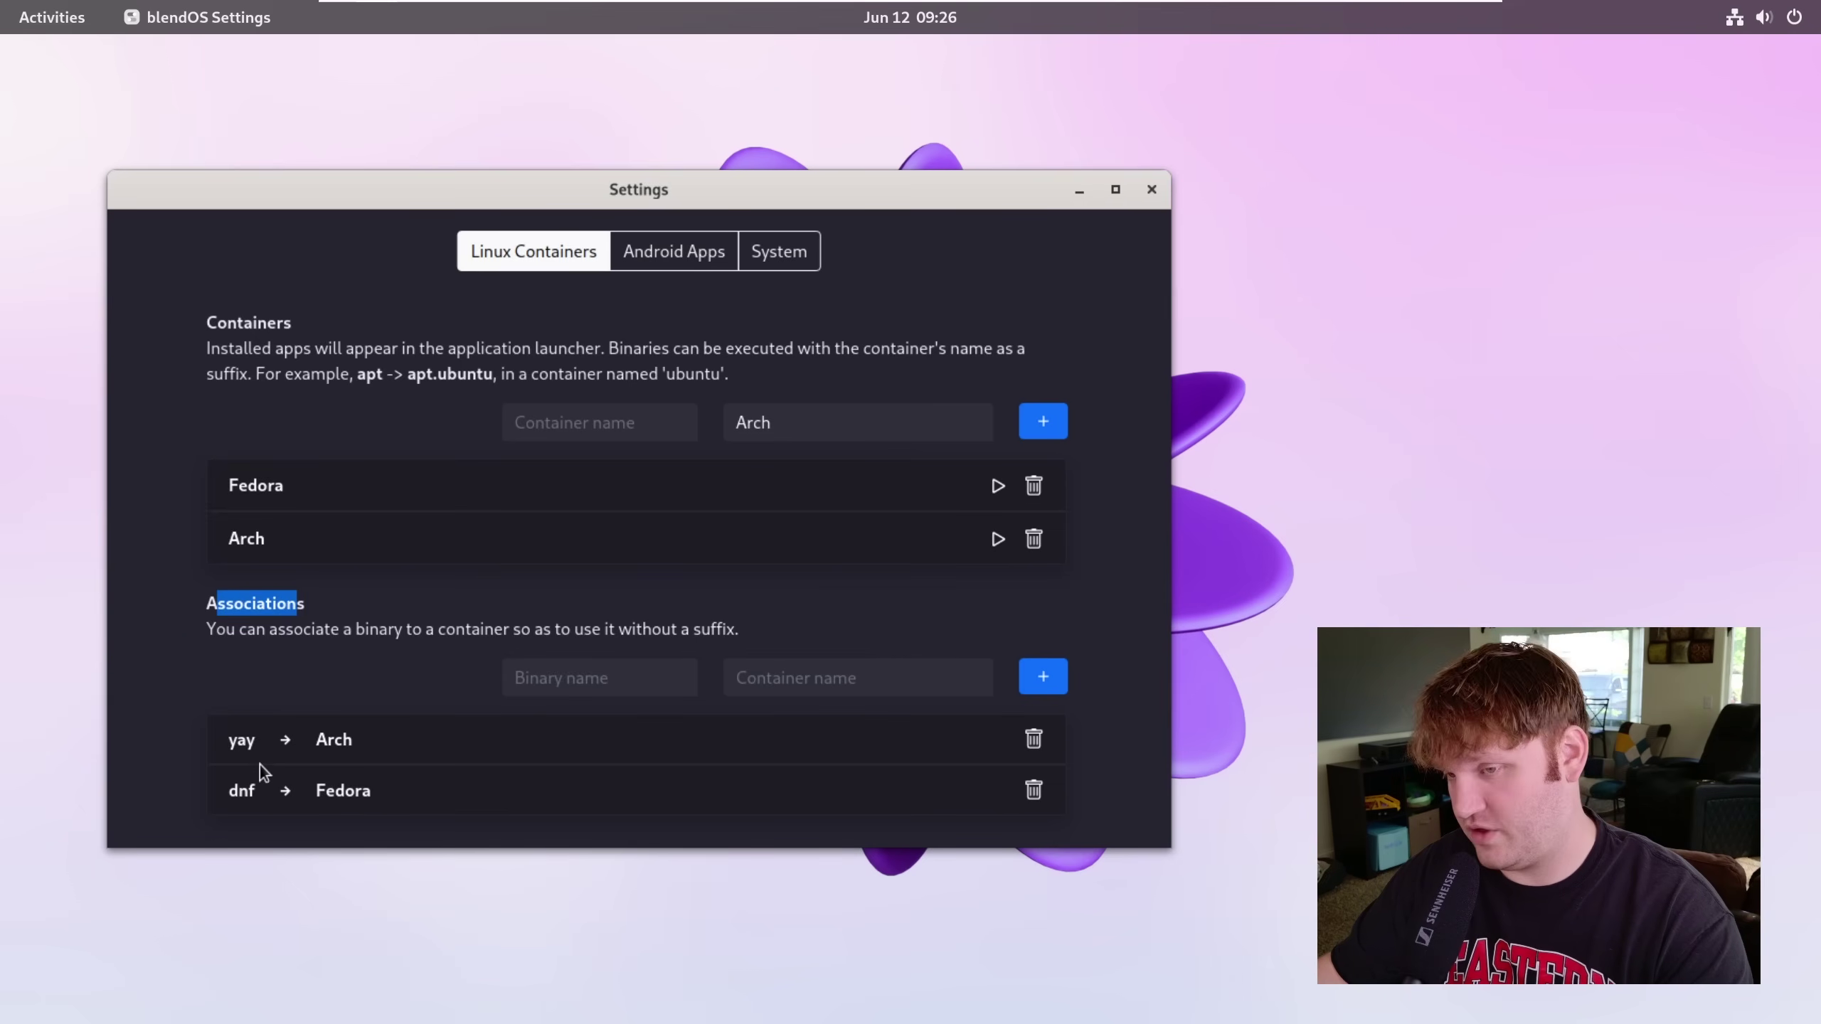
left_click(350, 614)
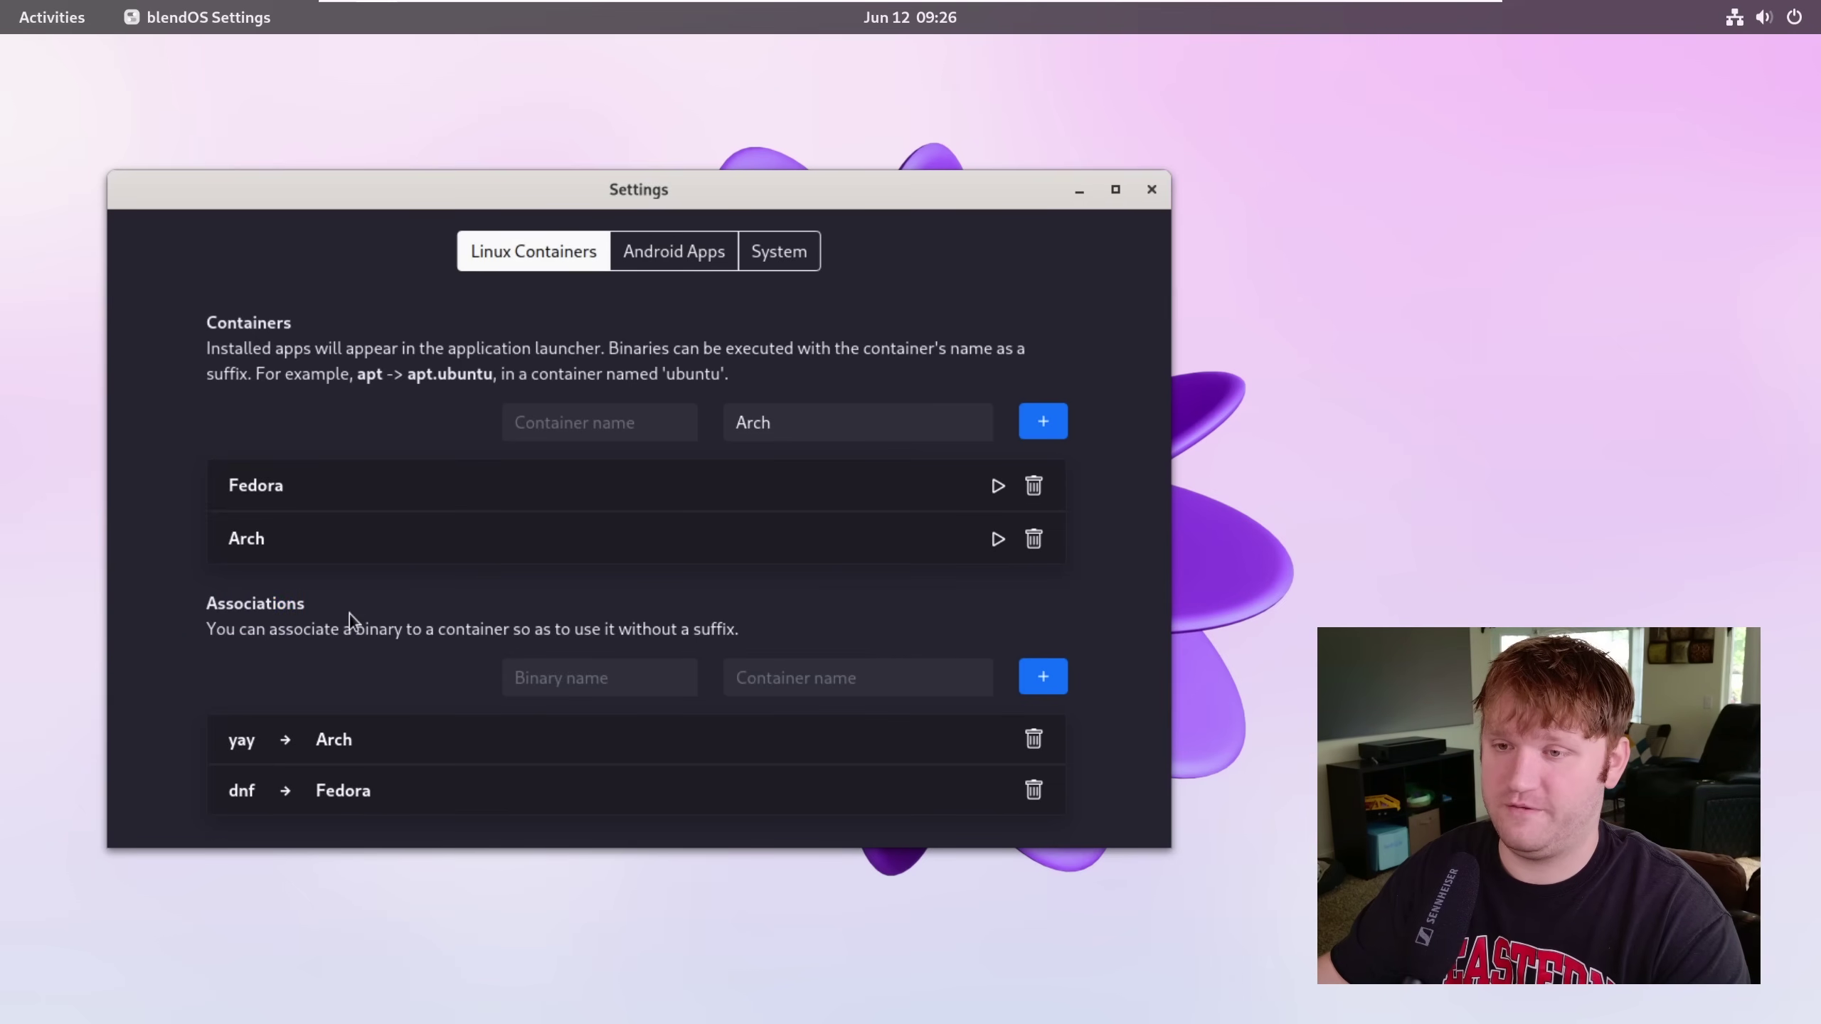
Search 'termi' in the overview to launch the Console and center its window
left_click(42, 14)
type("termi")
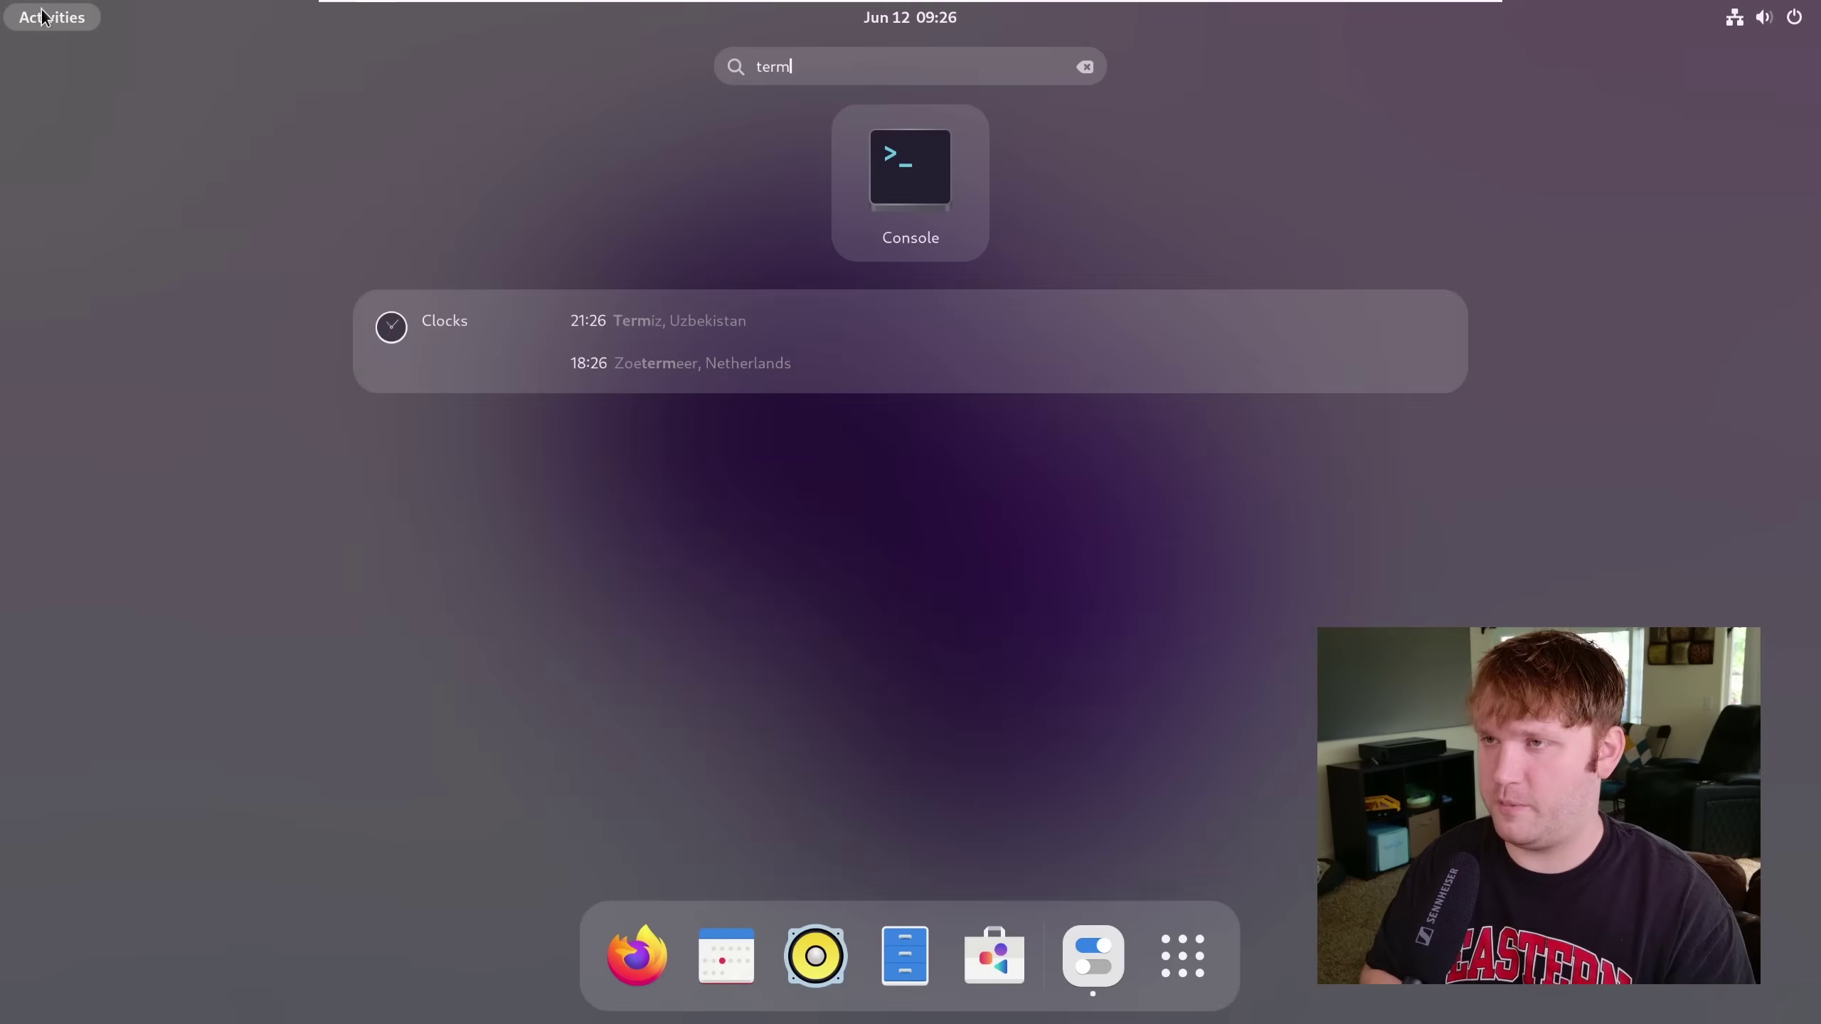
key("Return")
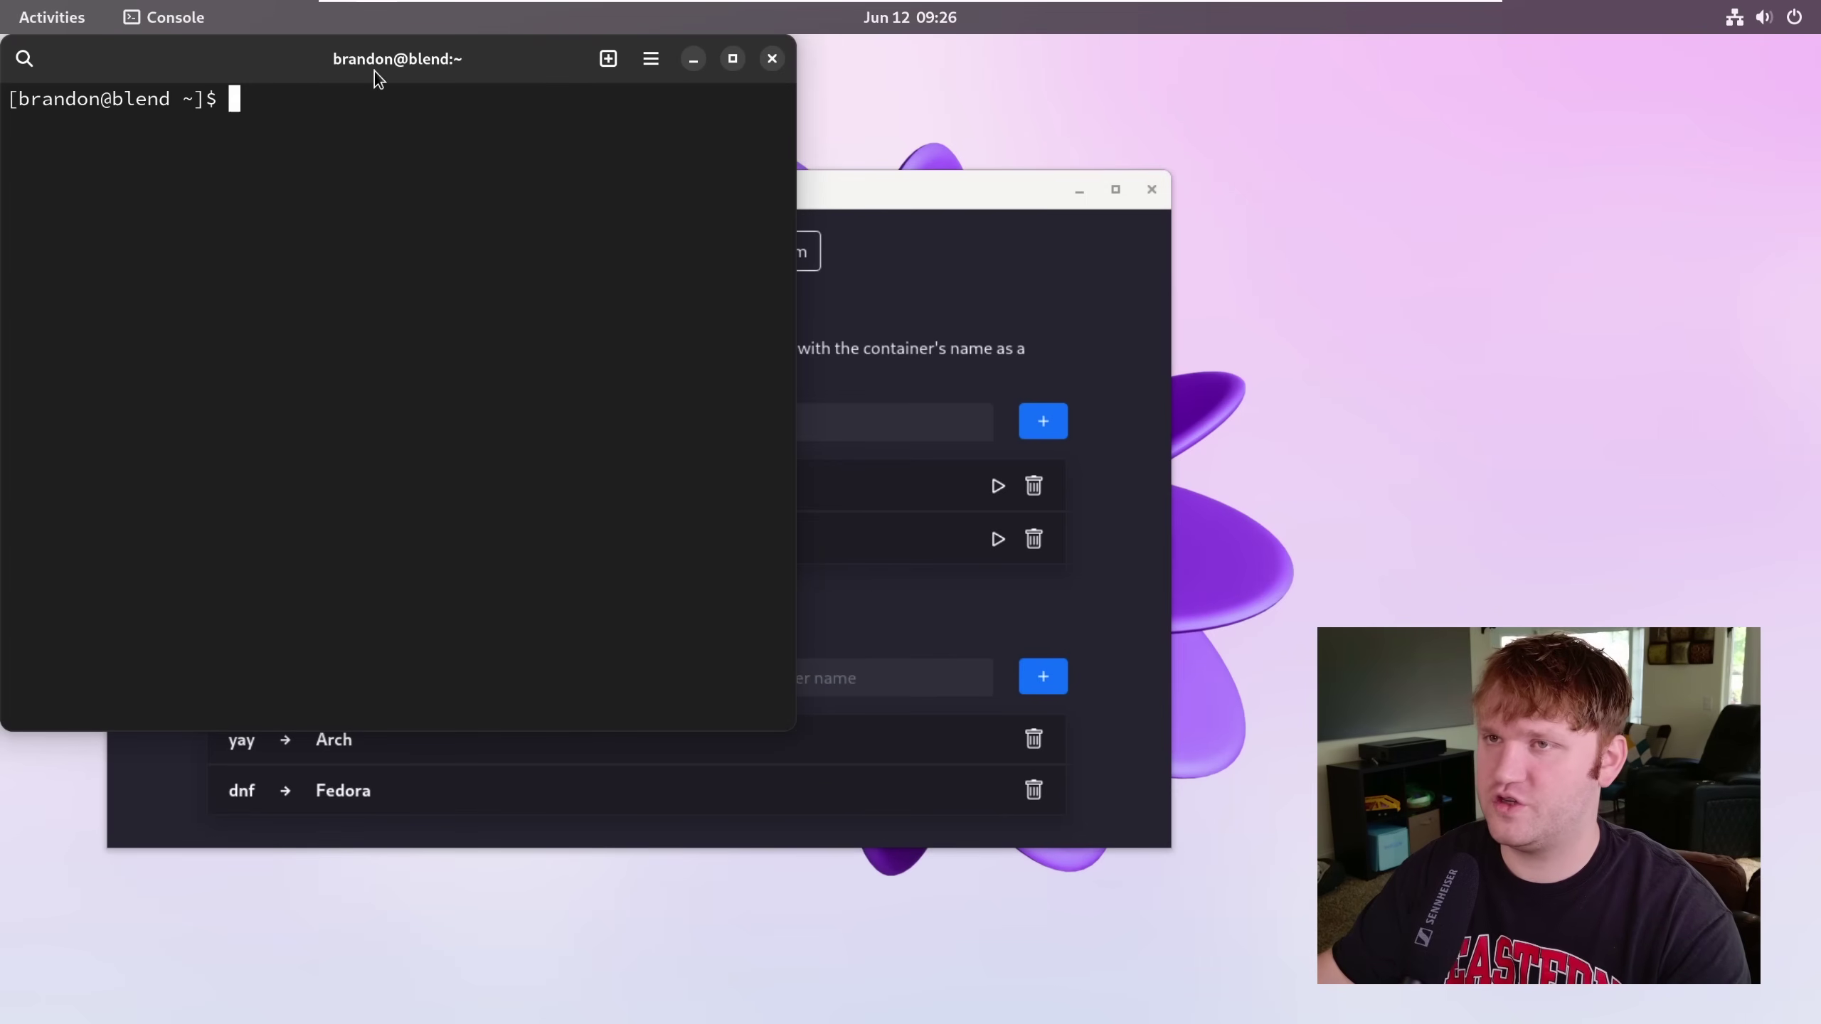
left_click_drag(377, 73, 801, 296)
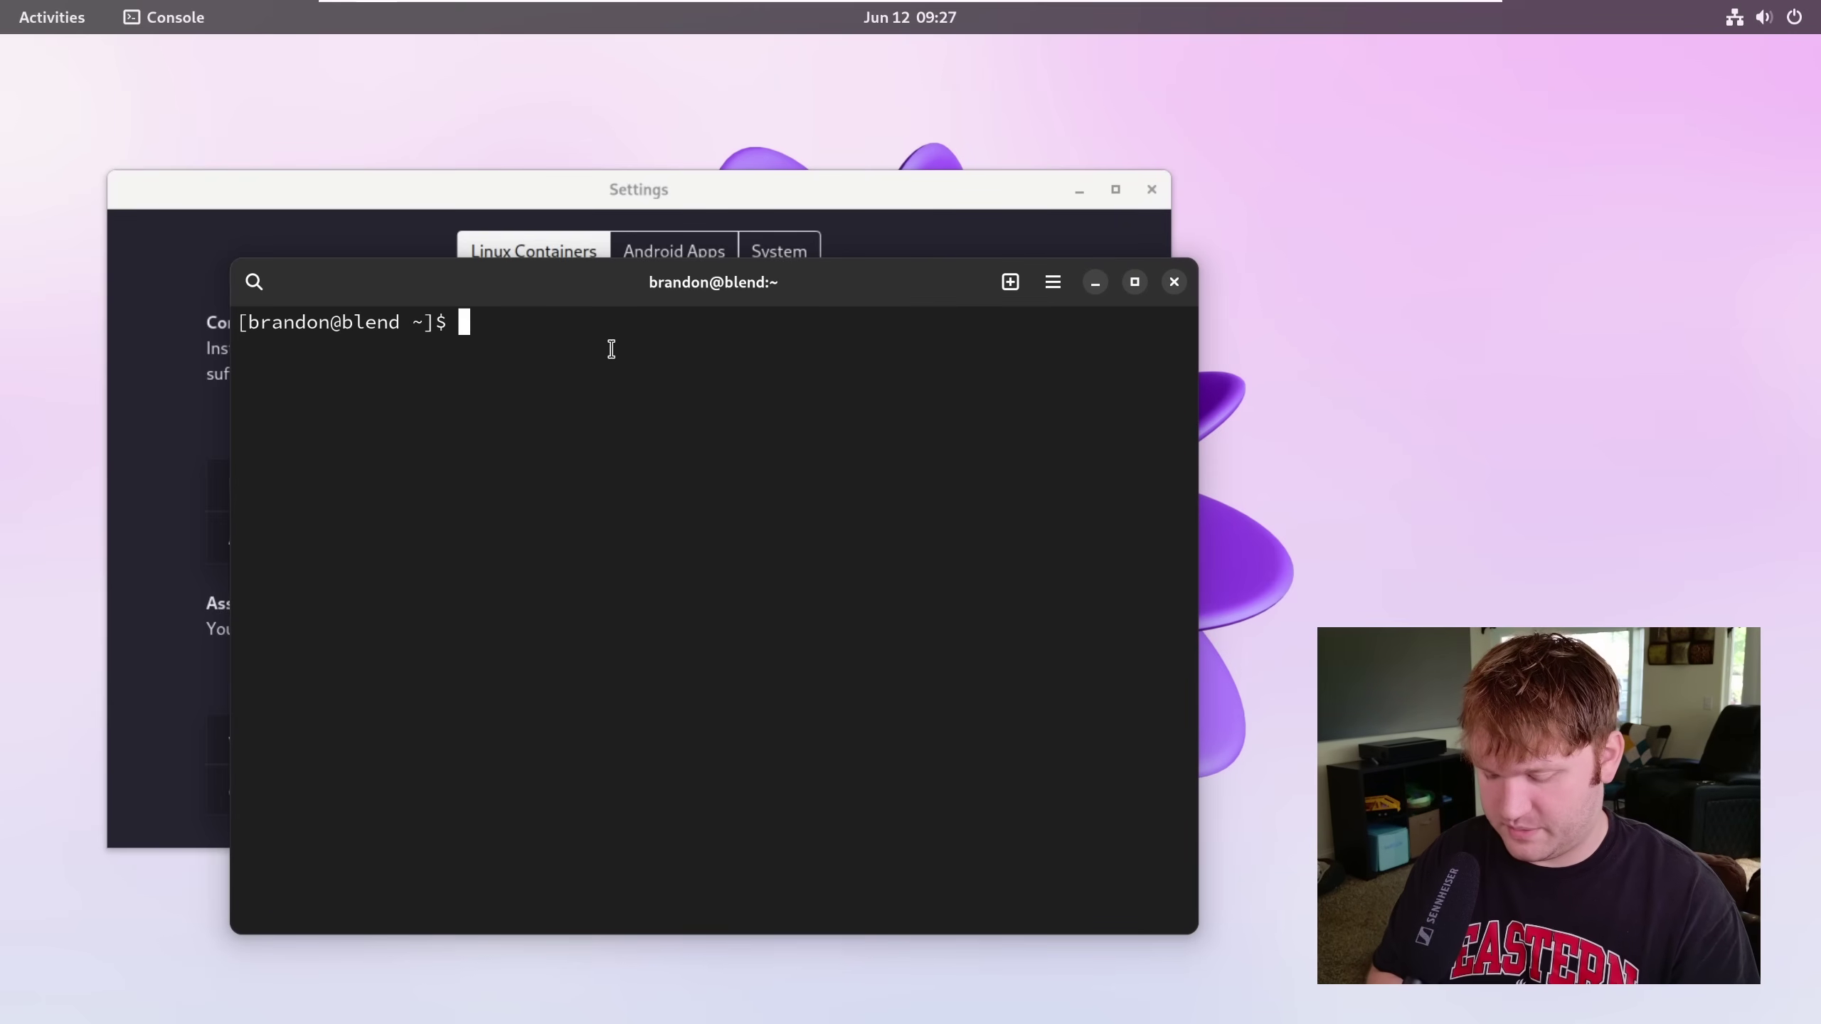
Run 'sudo pacman -S neofetch' and see it fail on the read-only file system
type("sudo pacman -S ")
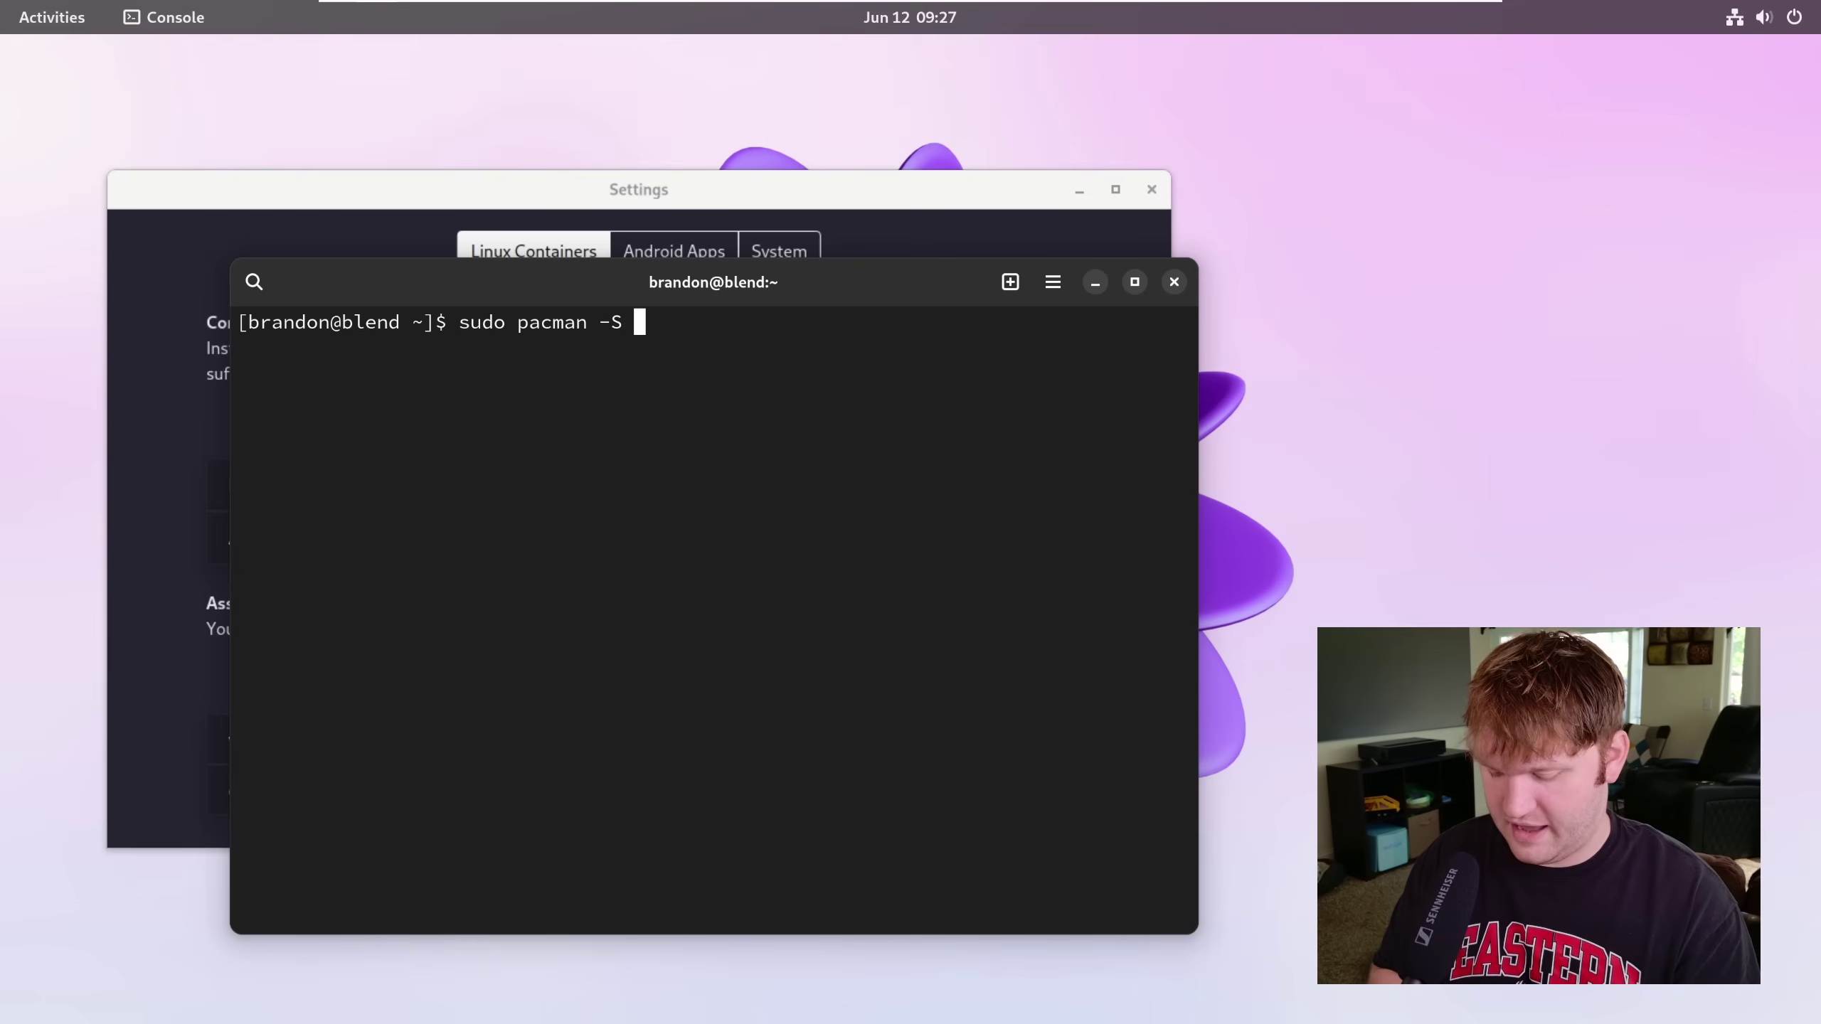
type("neofetch")
key("Return")
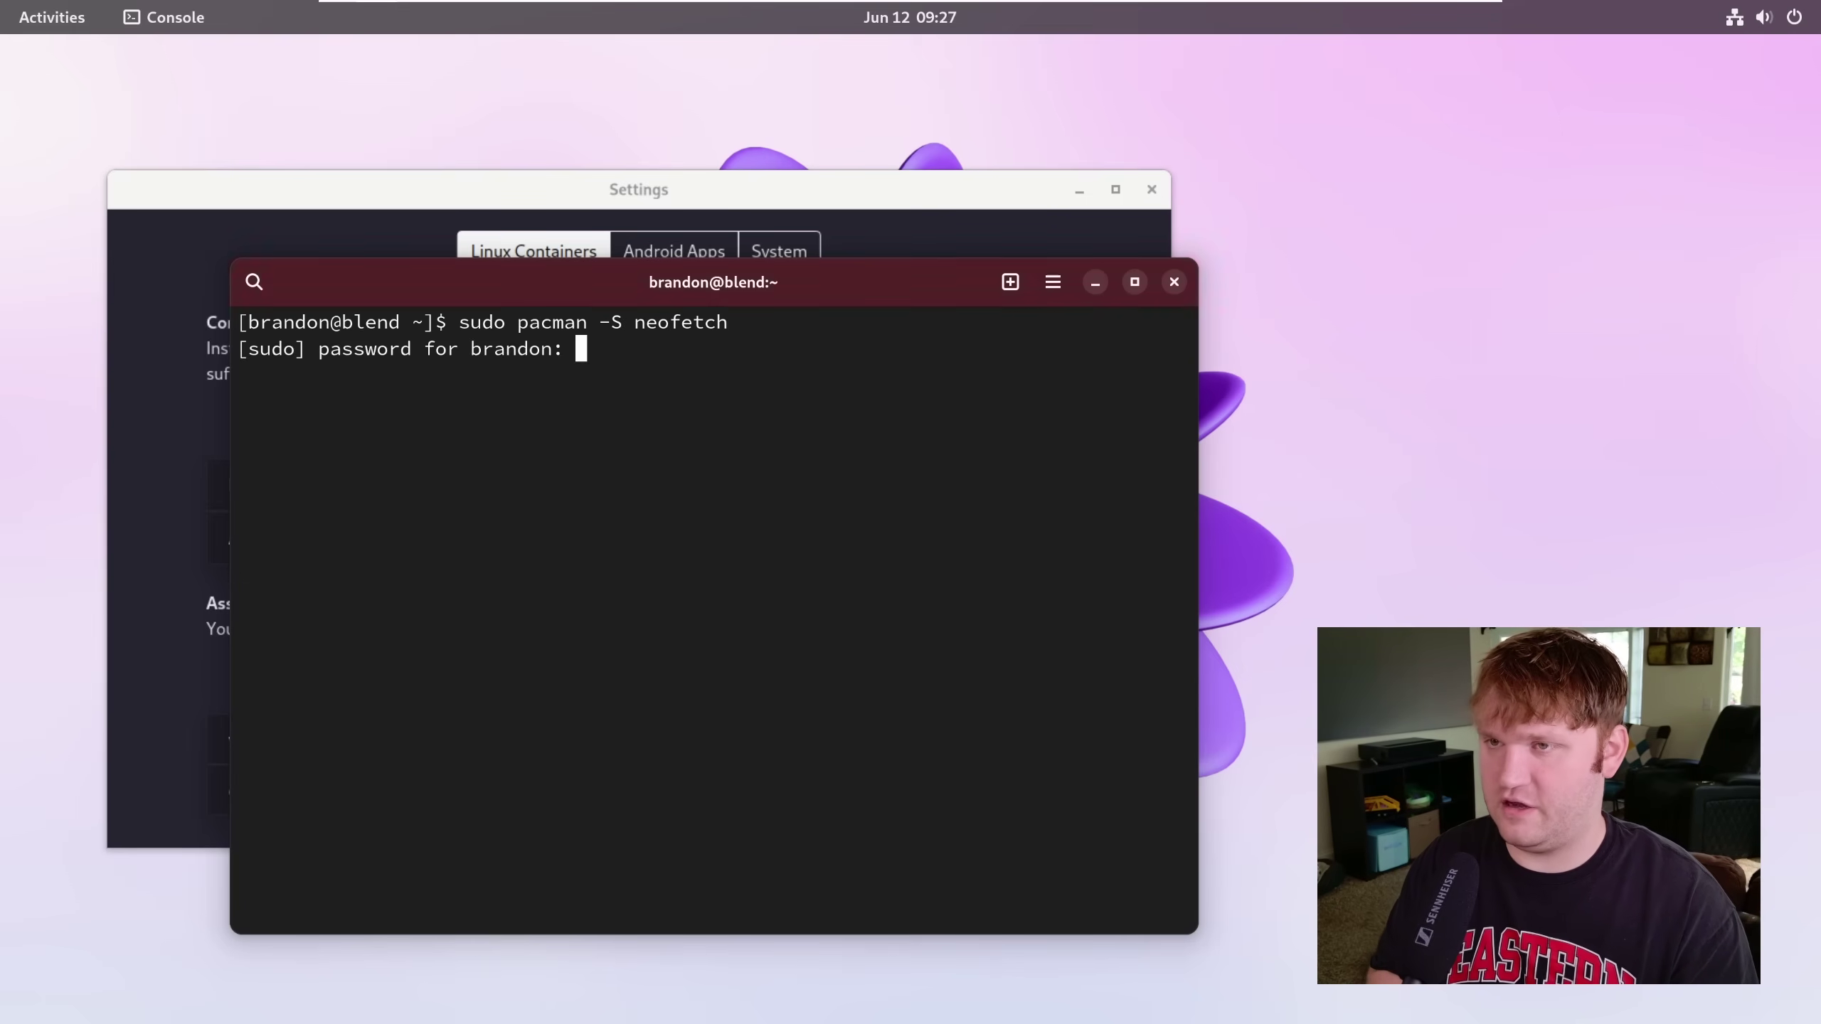
key("Return")
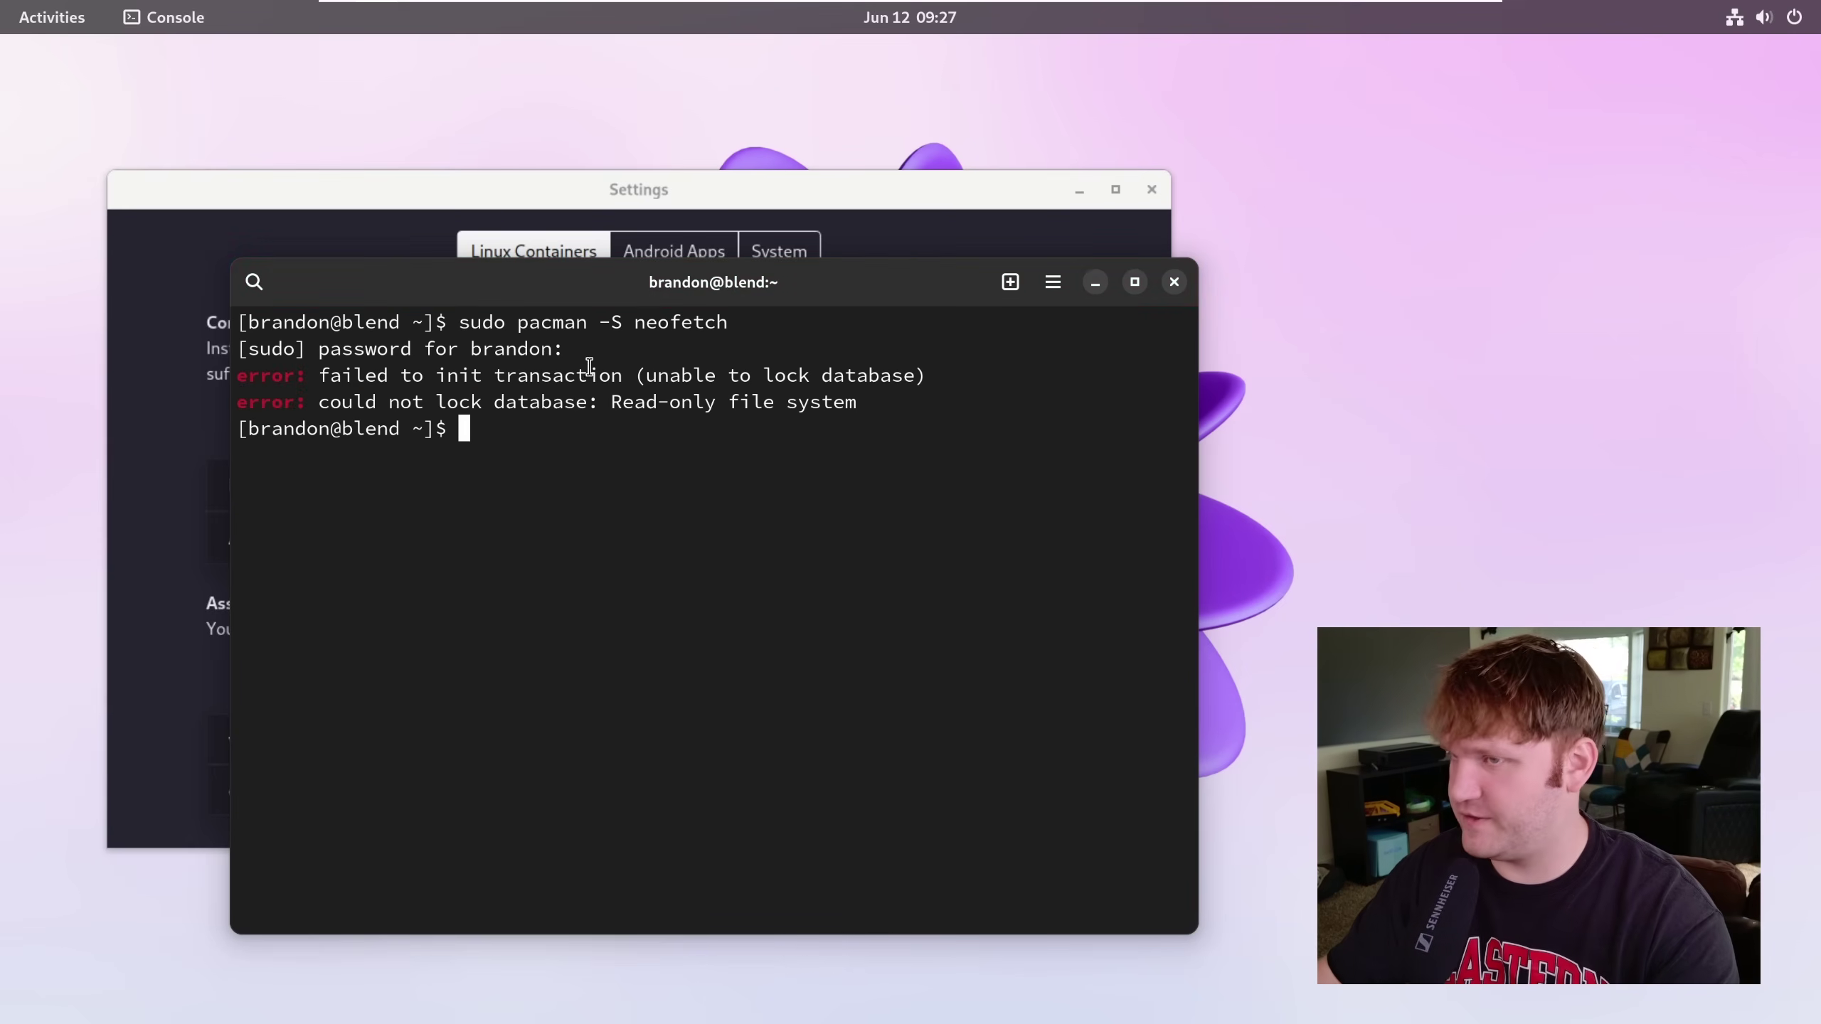
left_click_drag(1183, 402, 541, 404)
left_click(595, 446)
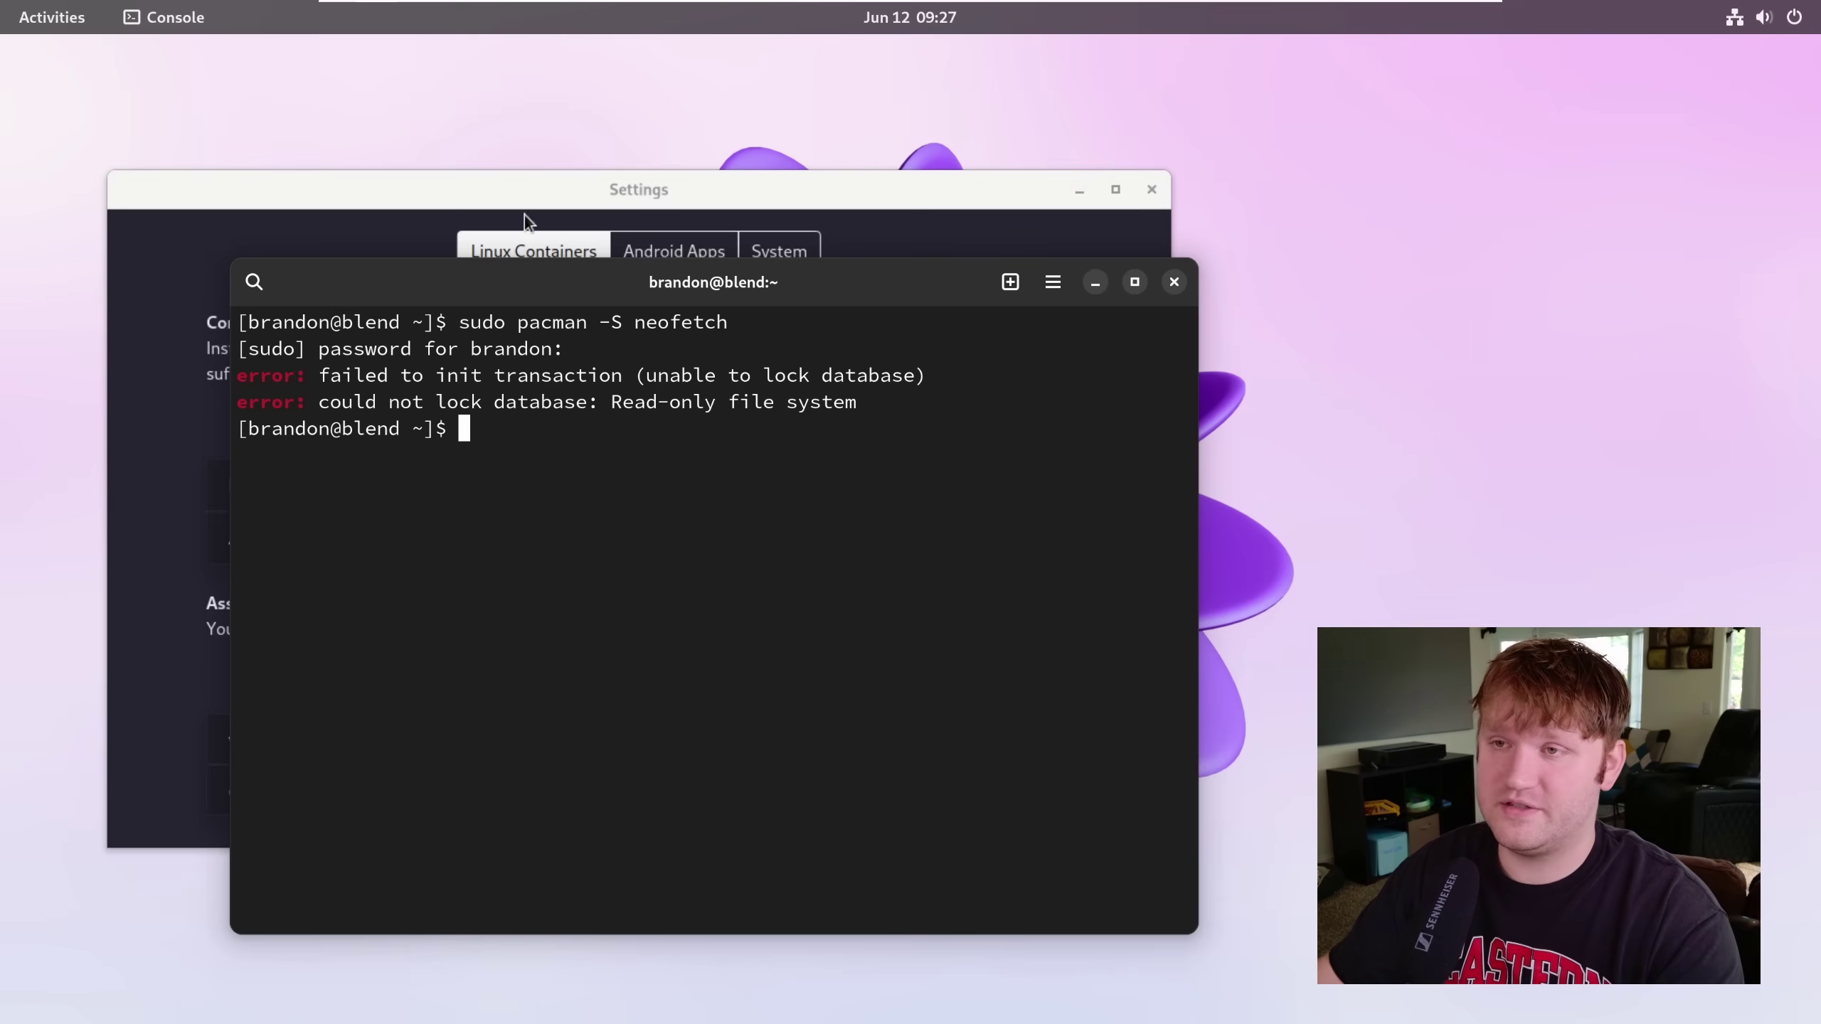
Run 'neofetch' in the Console, which reports command not found
left_click(524, 184)
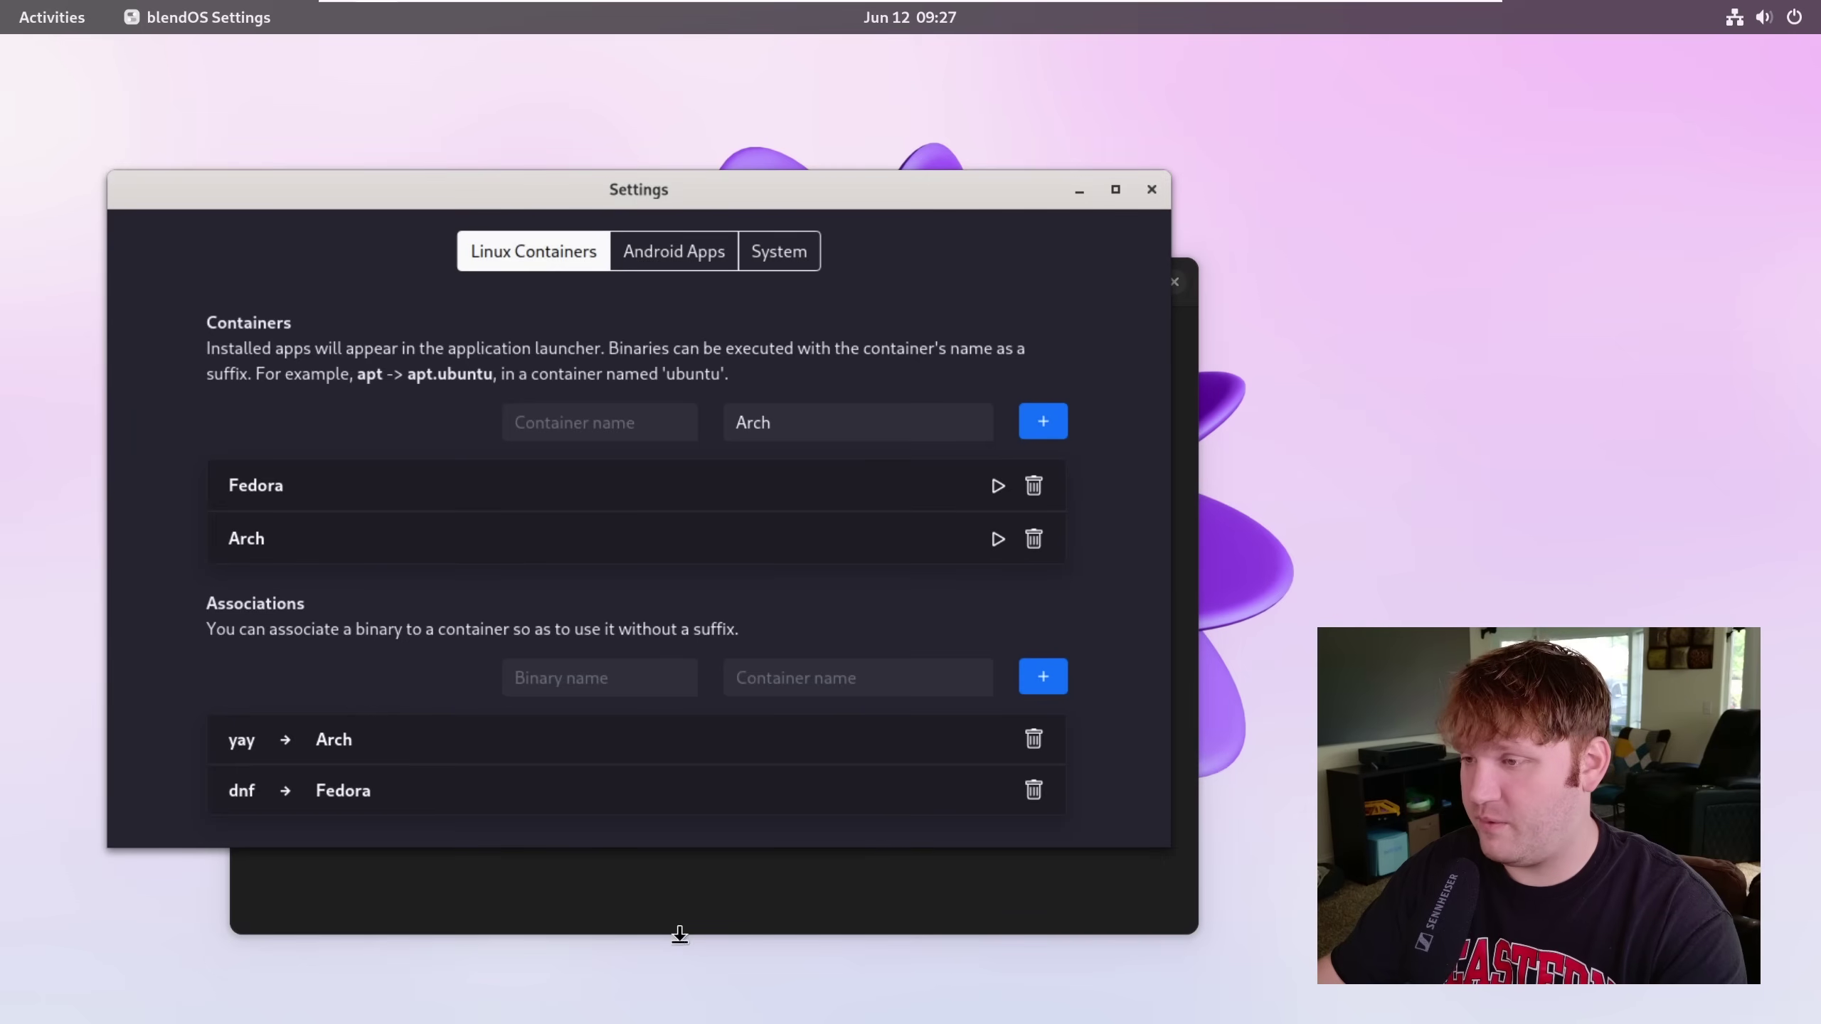
left_click(739, 849)
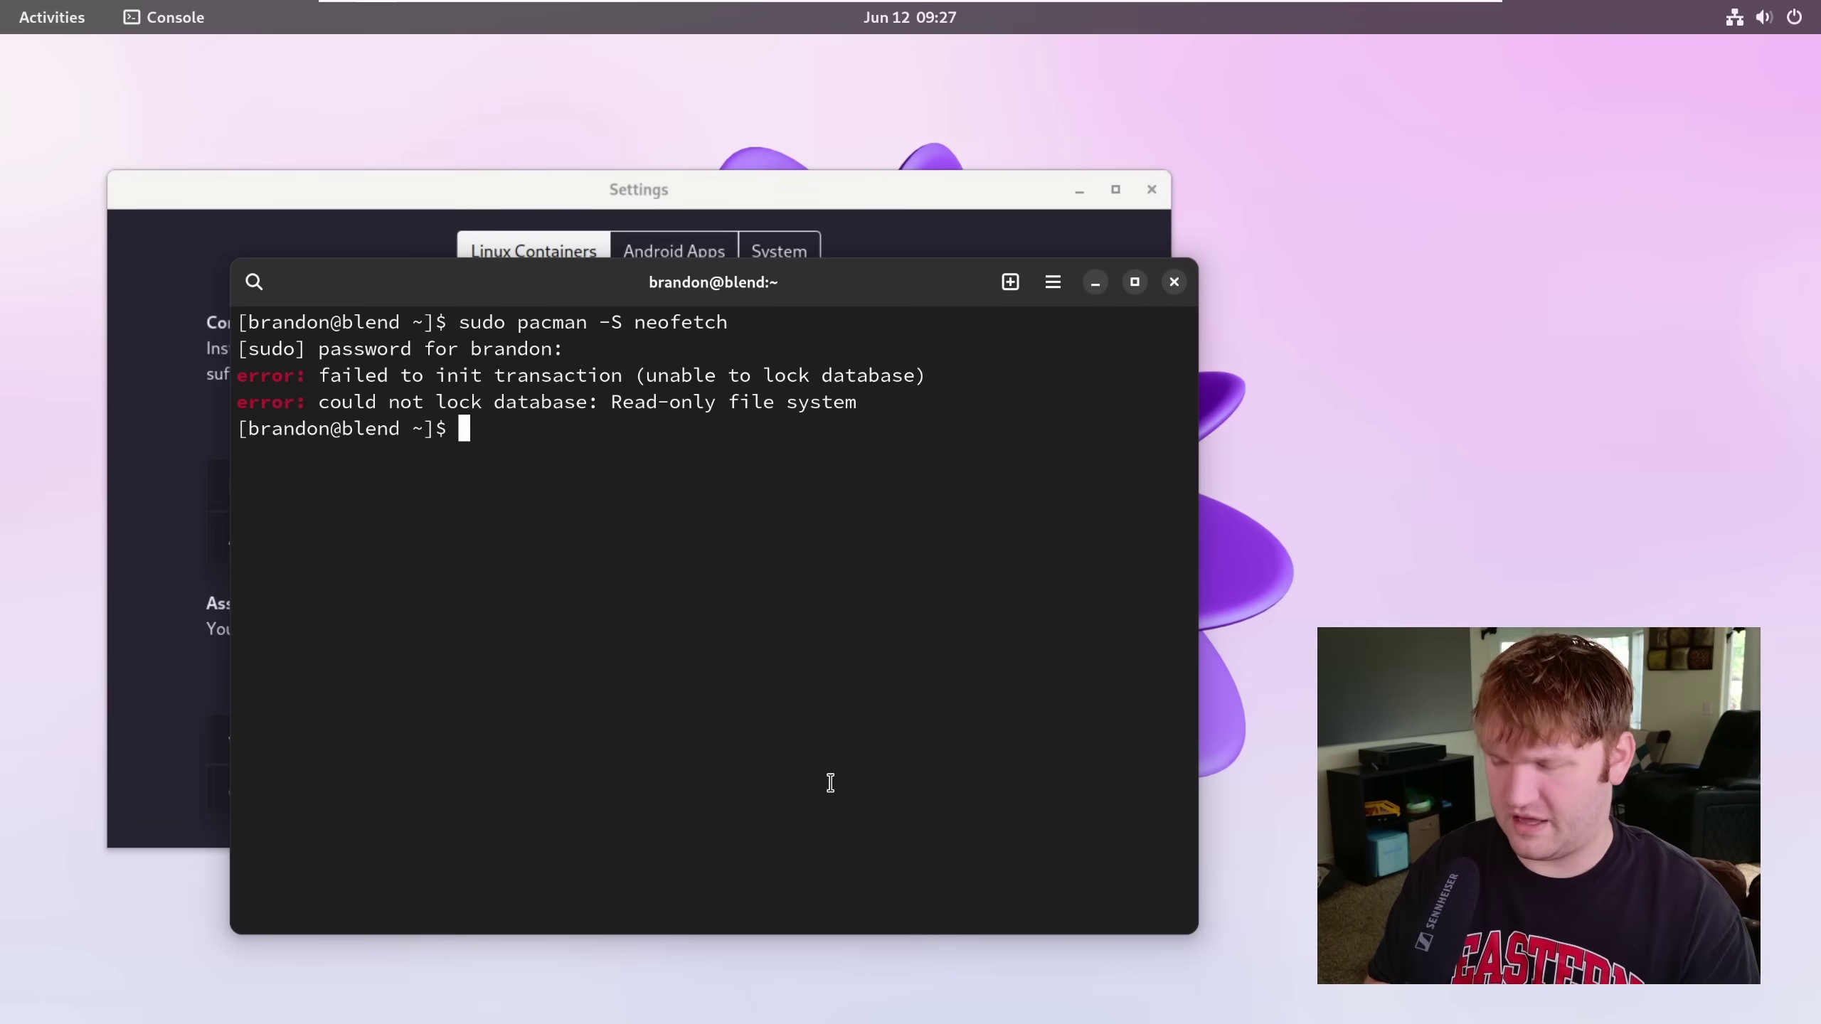
type("neofetch")
key("Return")
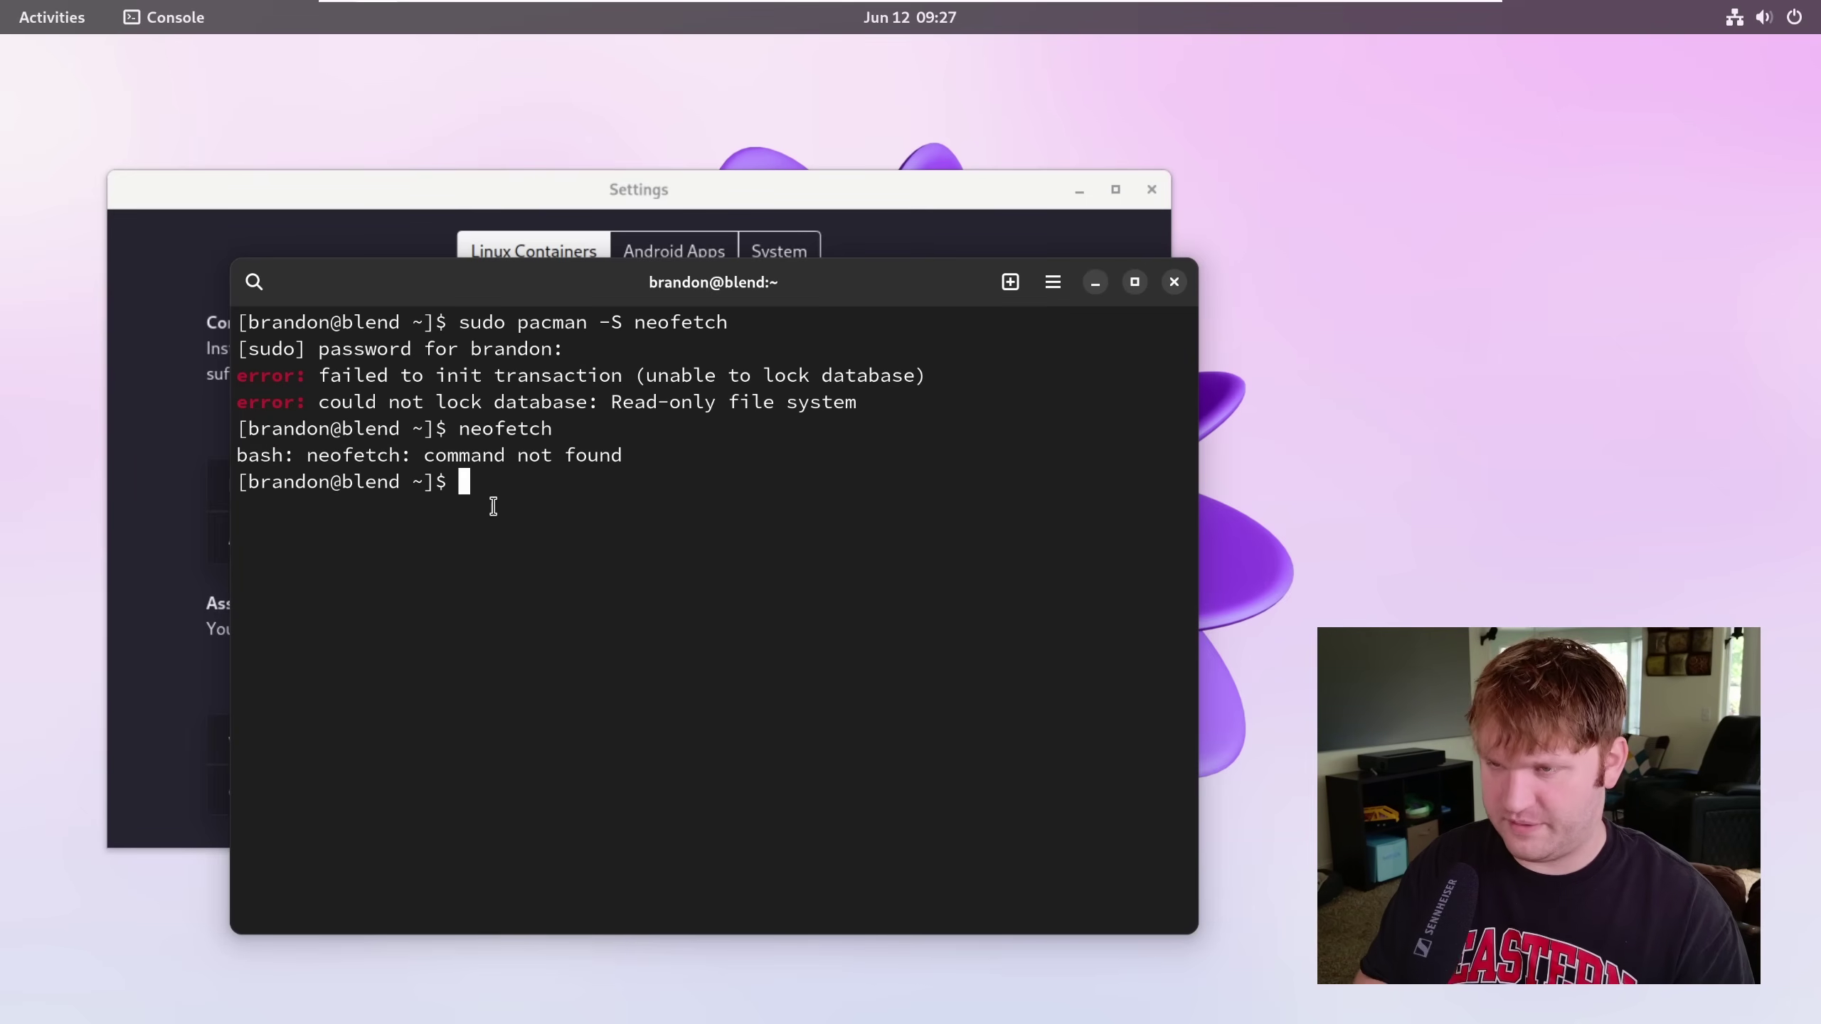
Install GIMP from the Arch container with 'yay gimp', choosing package 1 and confirming
type("yay gimp")
key("Return")
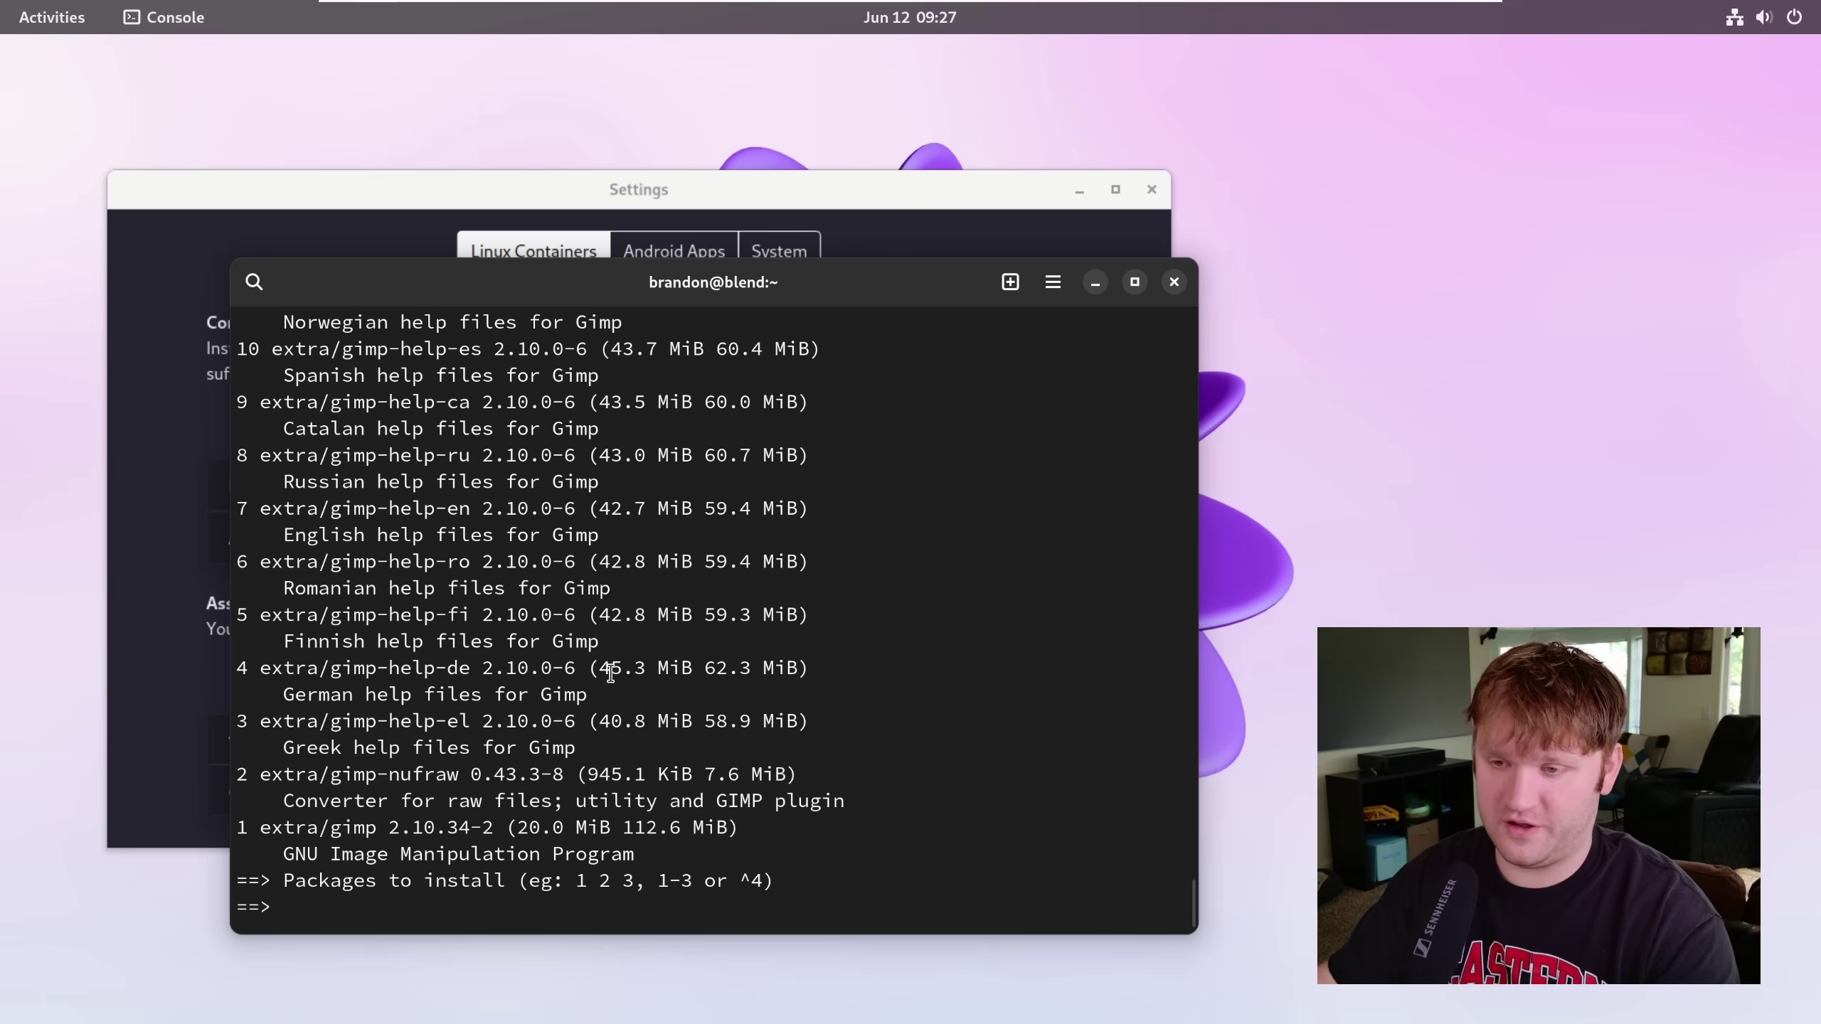
type("1")
key("Return")
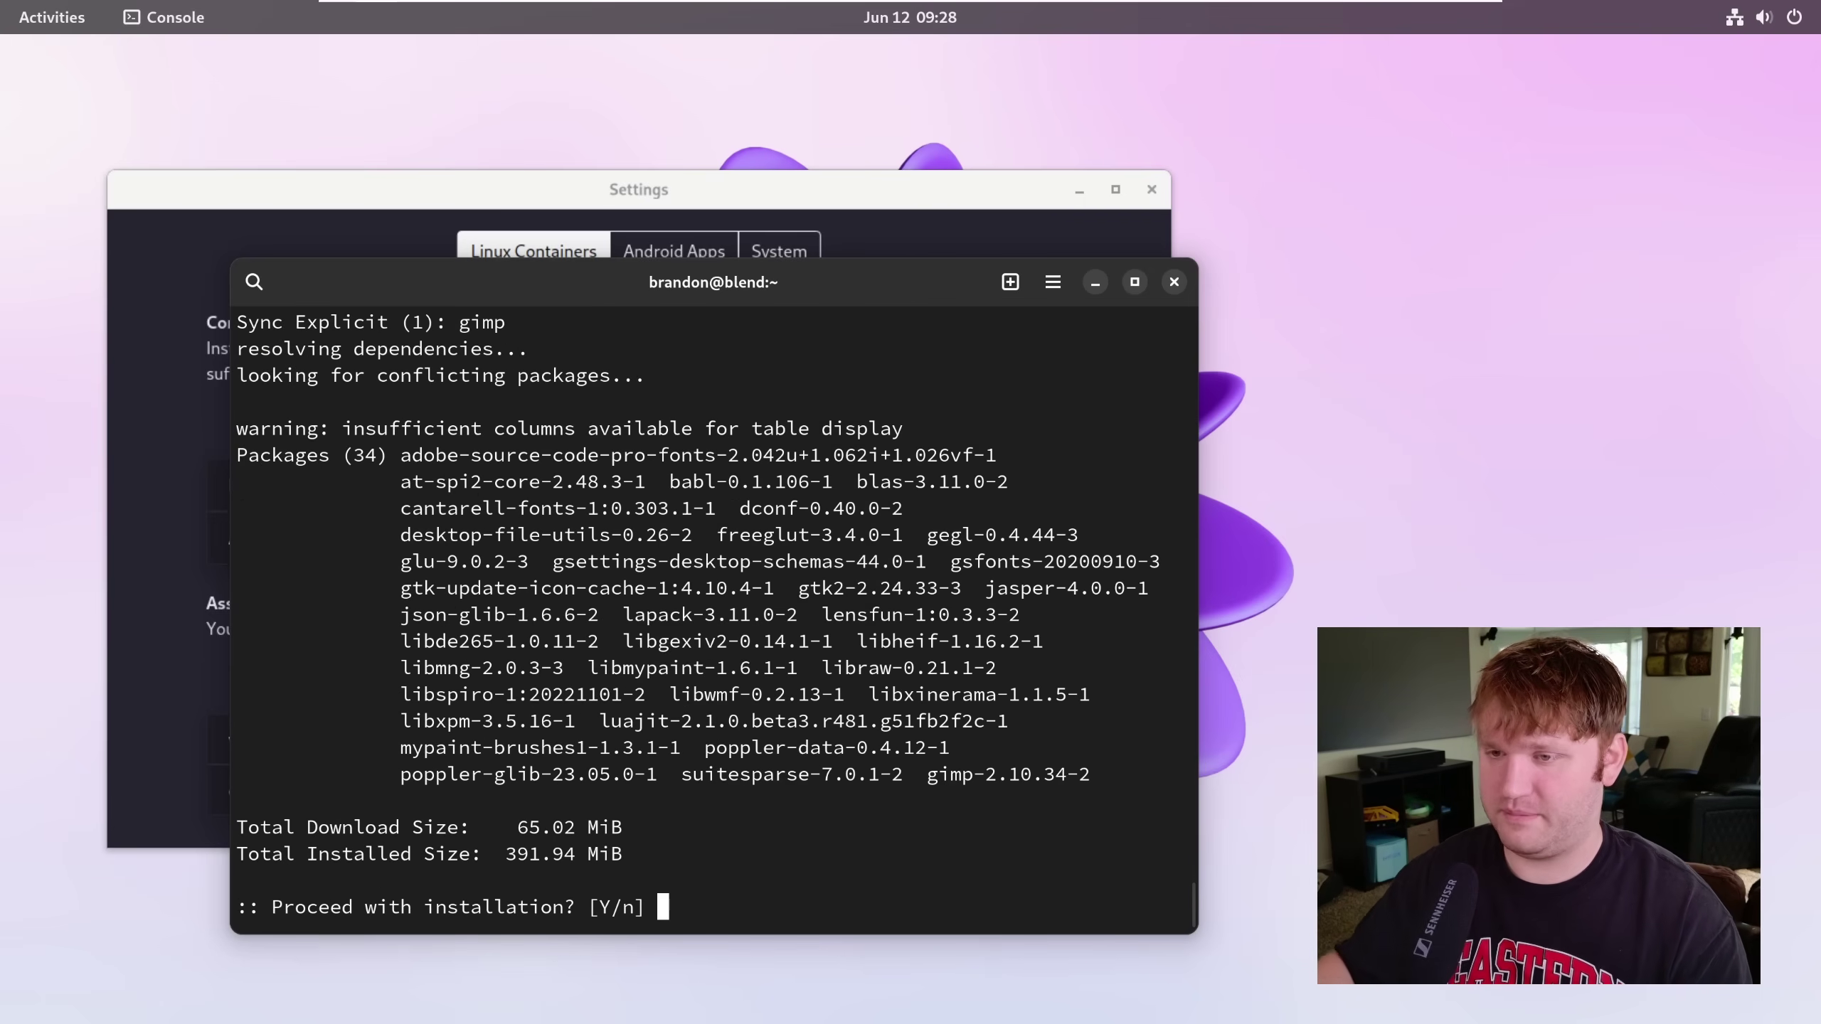
key("Return")
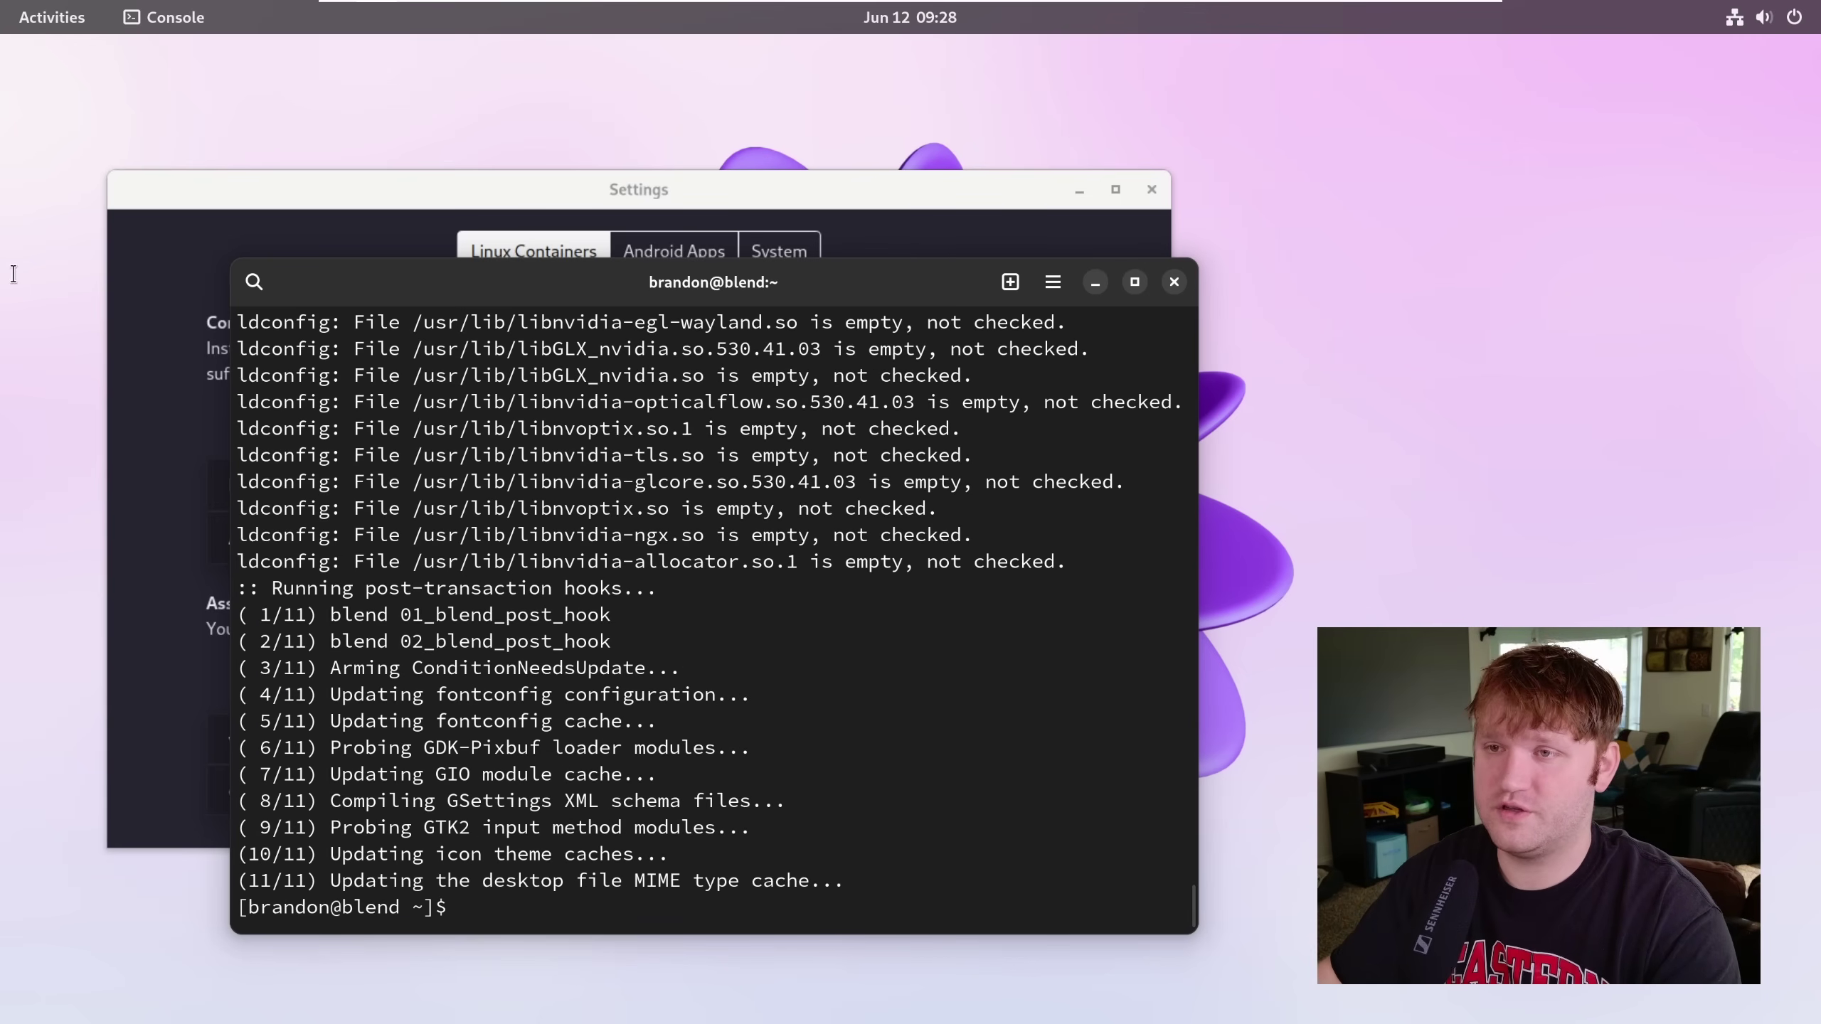
Launch GNU Image Manipulation Program (Arch) from the app grid, then close it
left_click(14, 21)
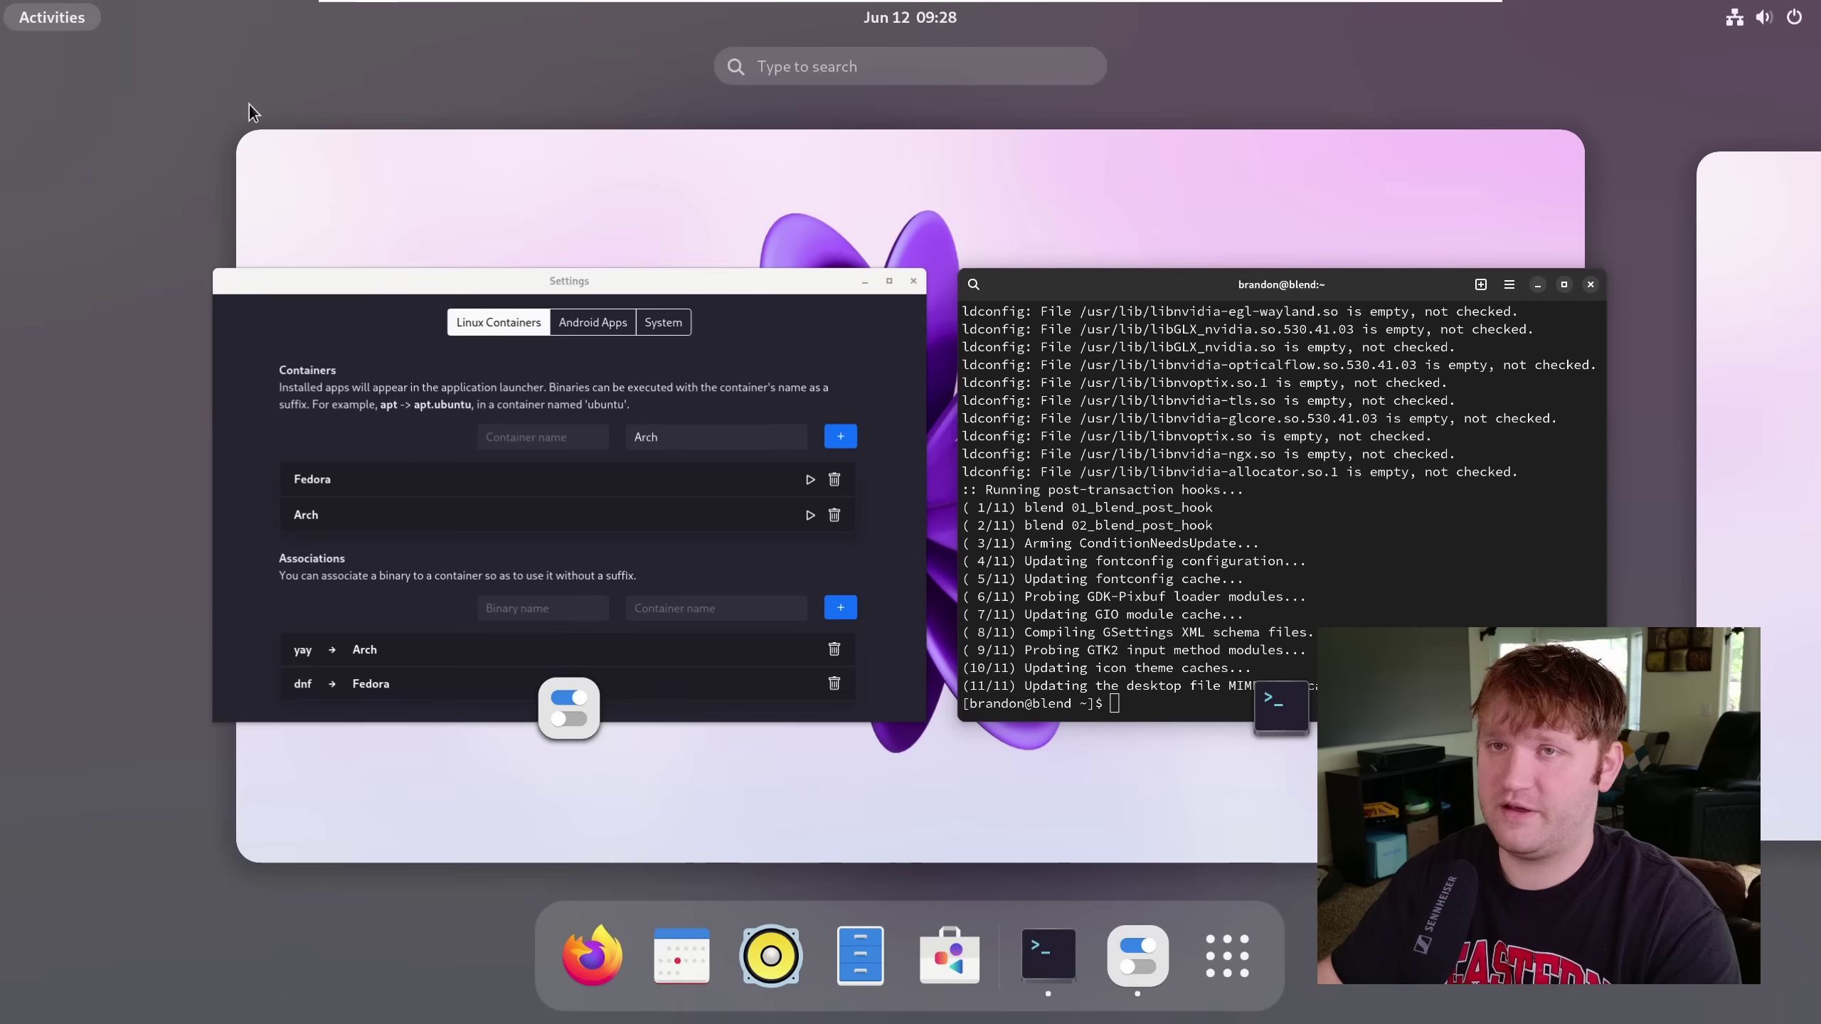
left_click(1227, 971)
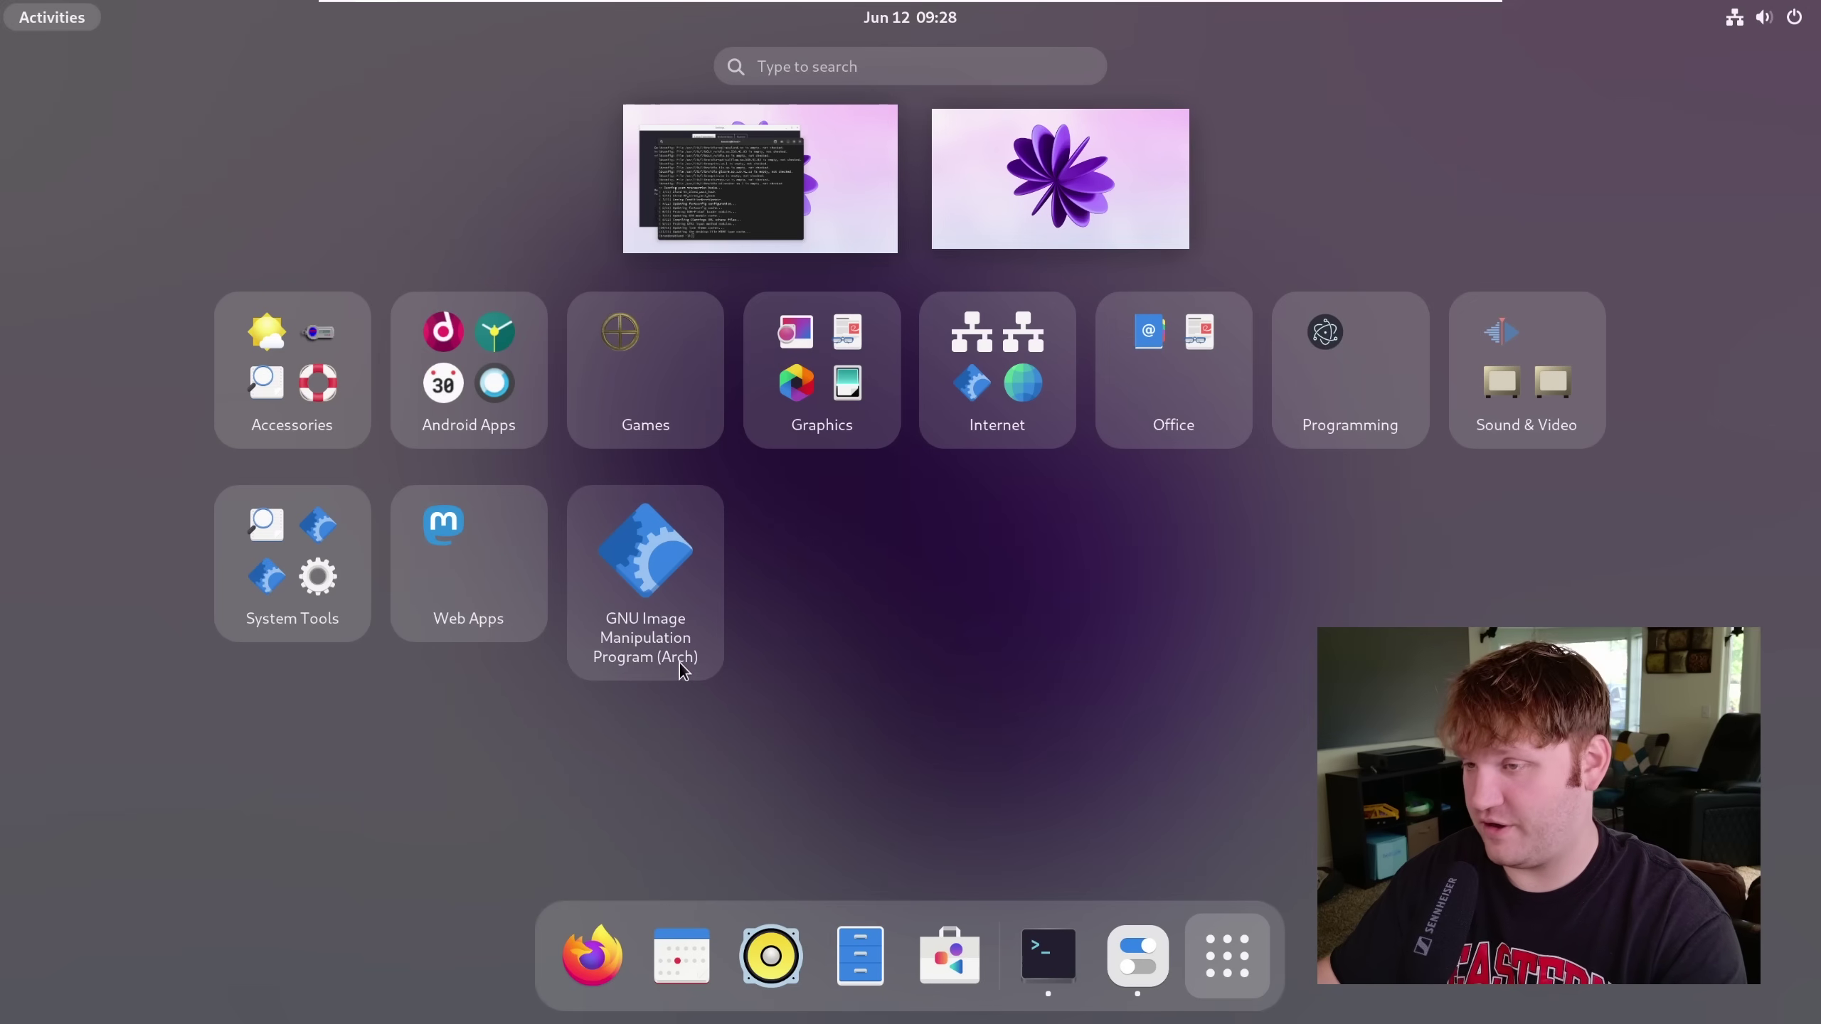
left_click(626, 576)
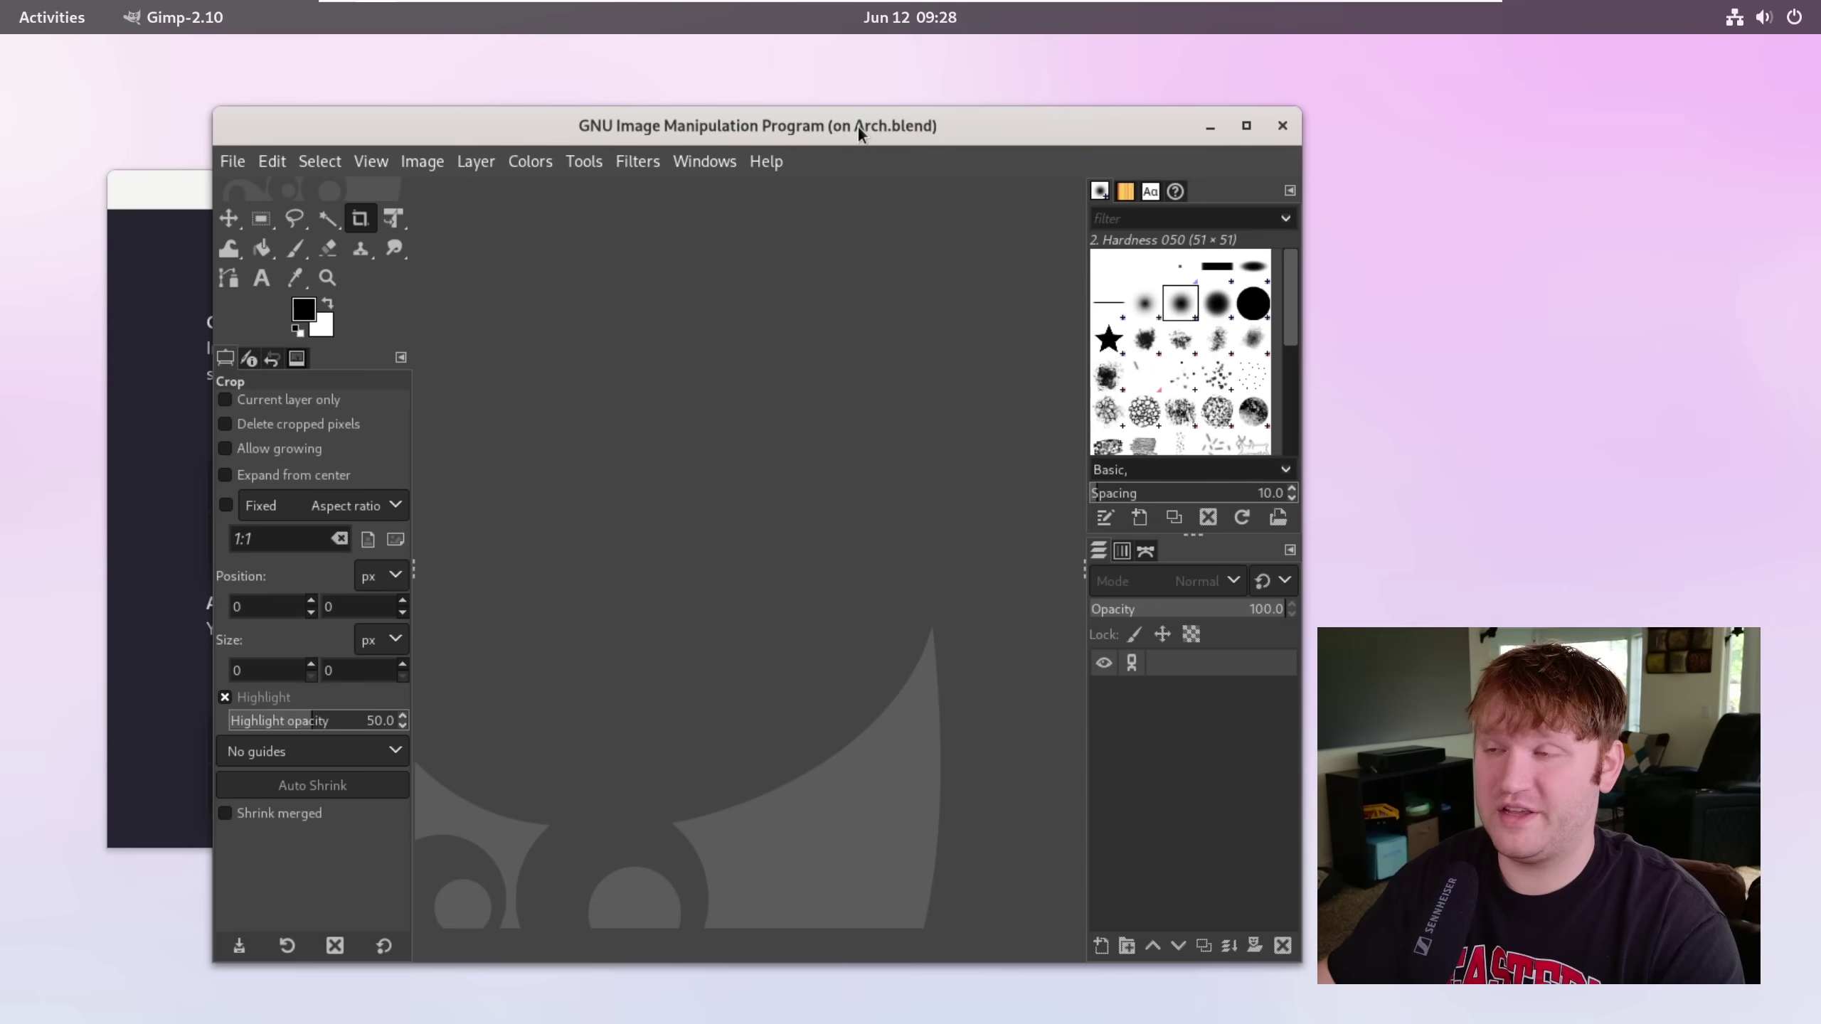
left_click(1282, 126)
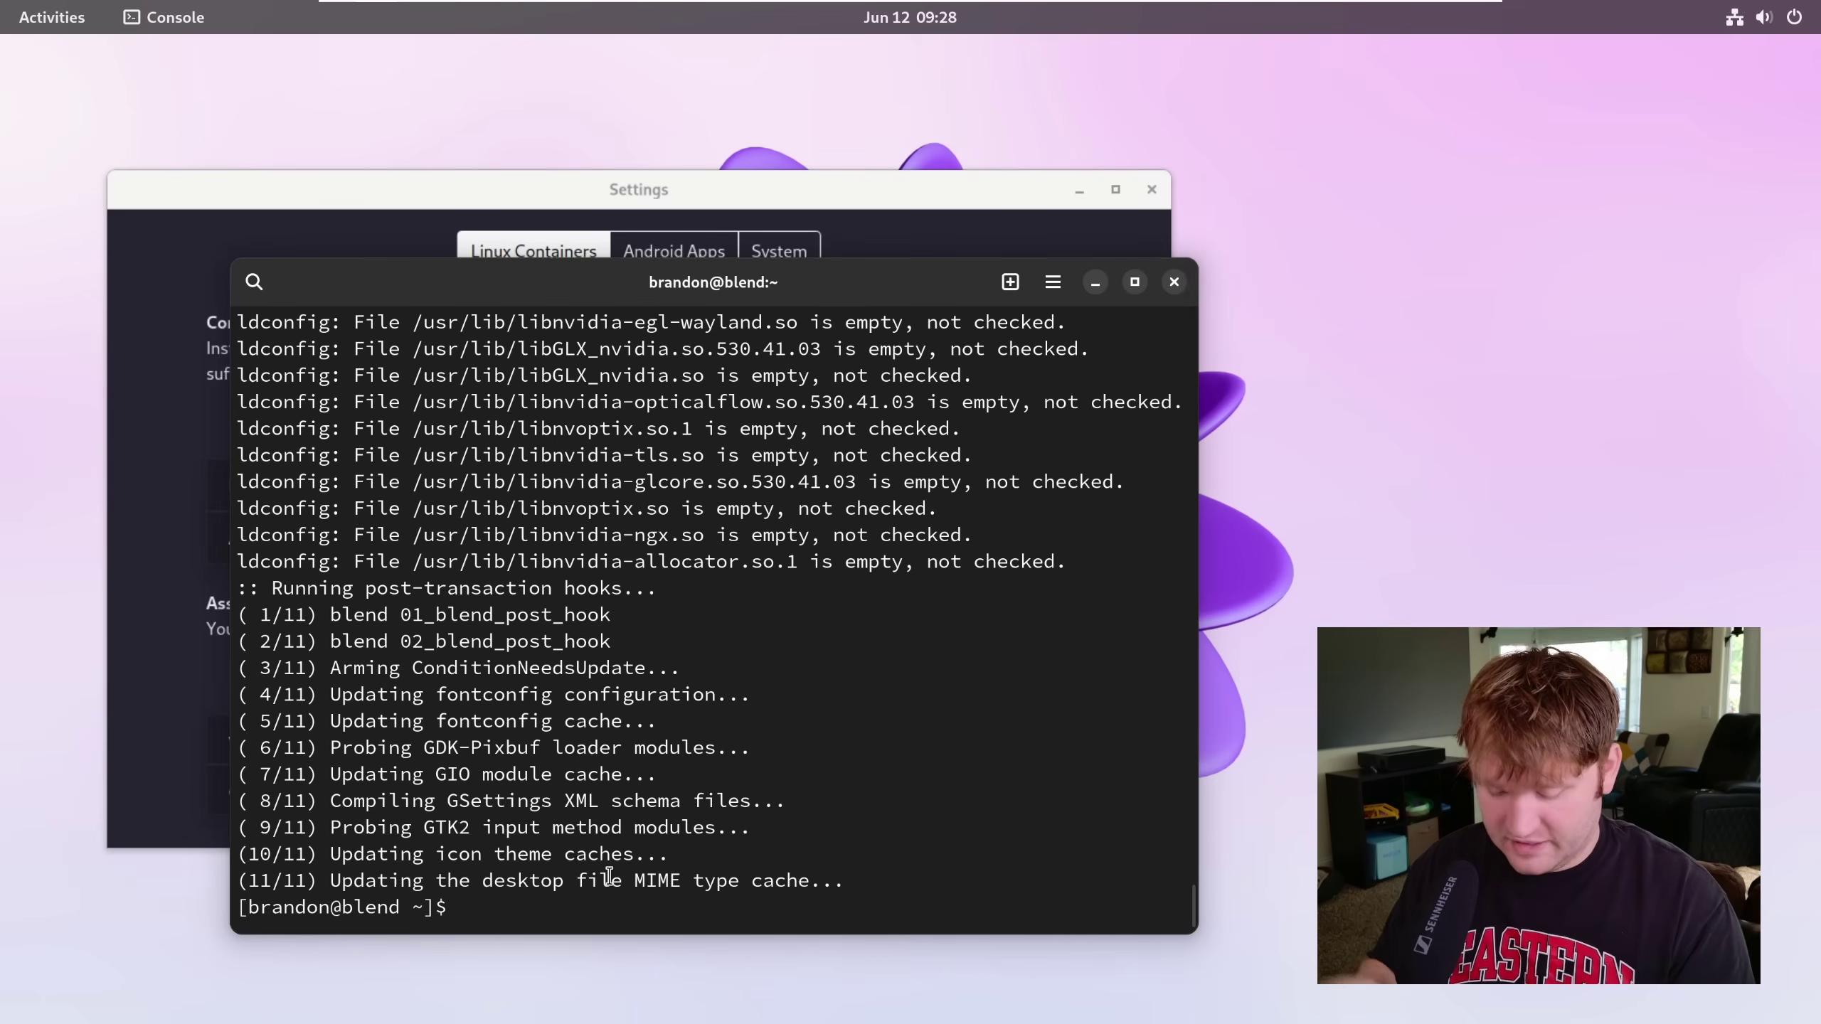
Install GIMP in the Fedora container with 'sudo dnf install gimp', confirming with y
type("sudo dnf ")
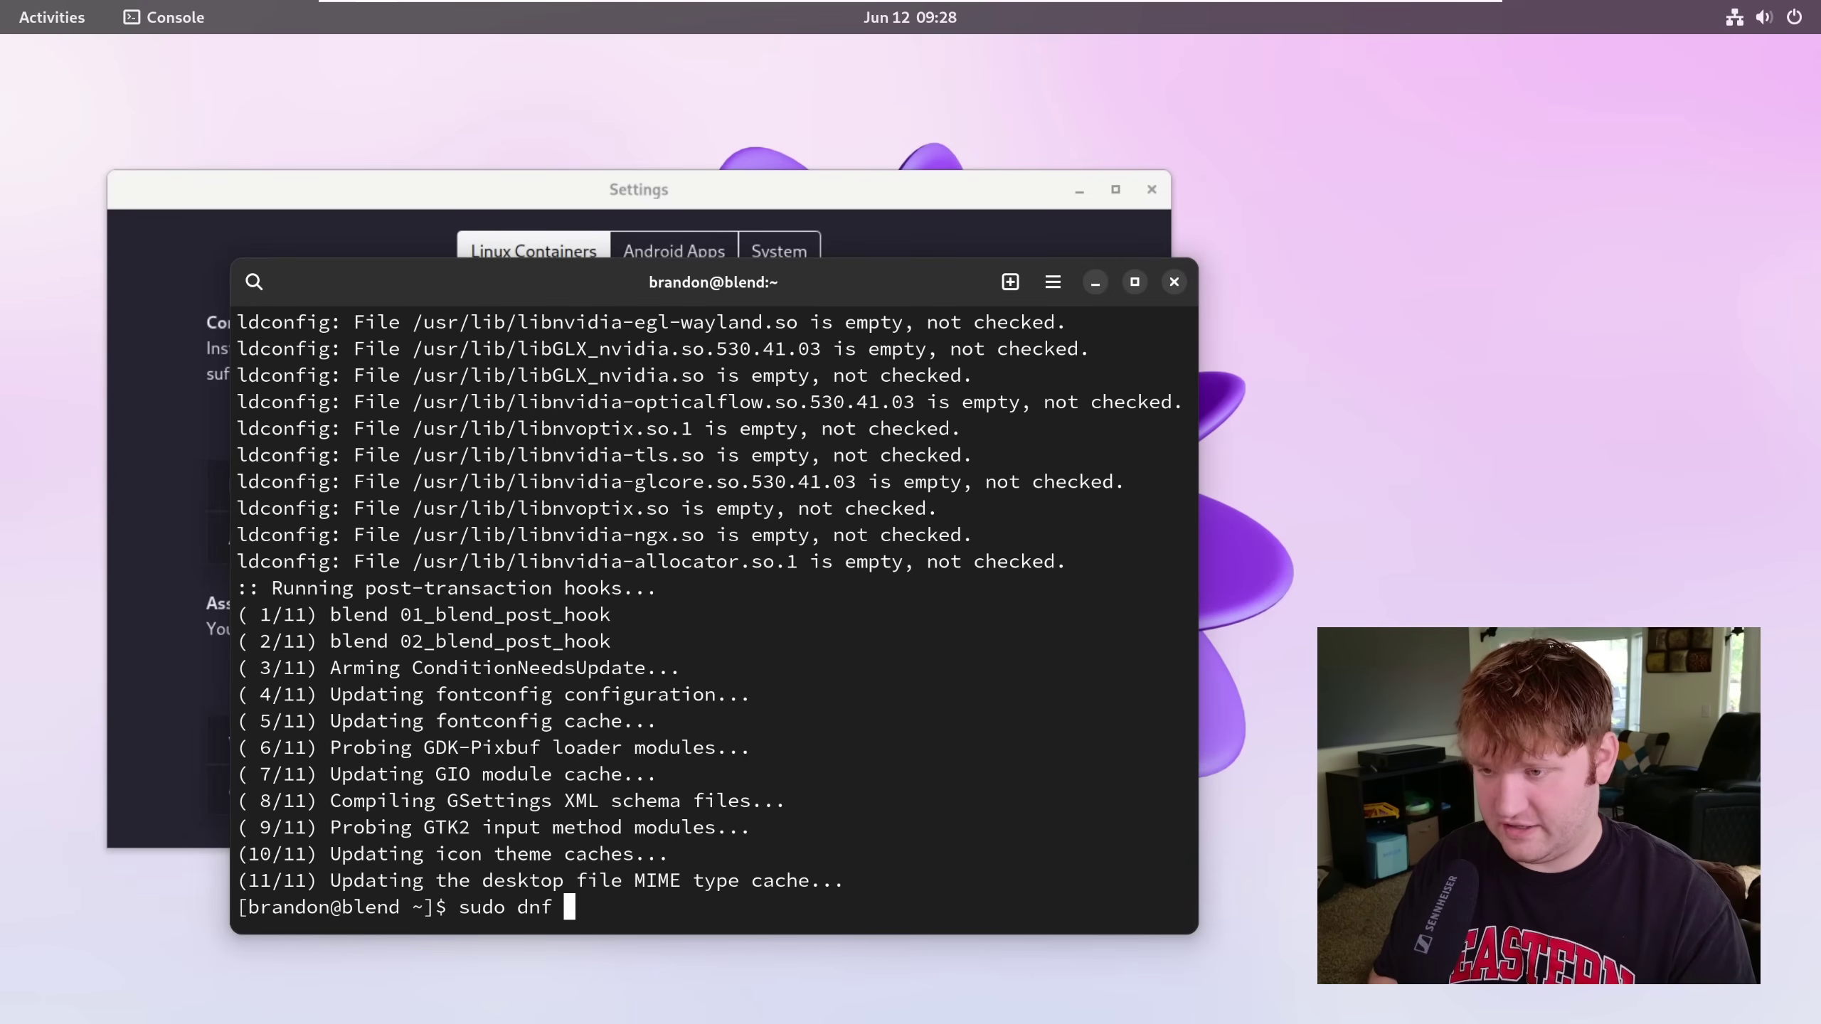
type("install gimp")
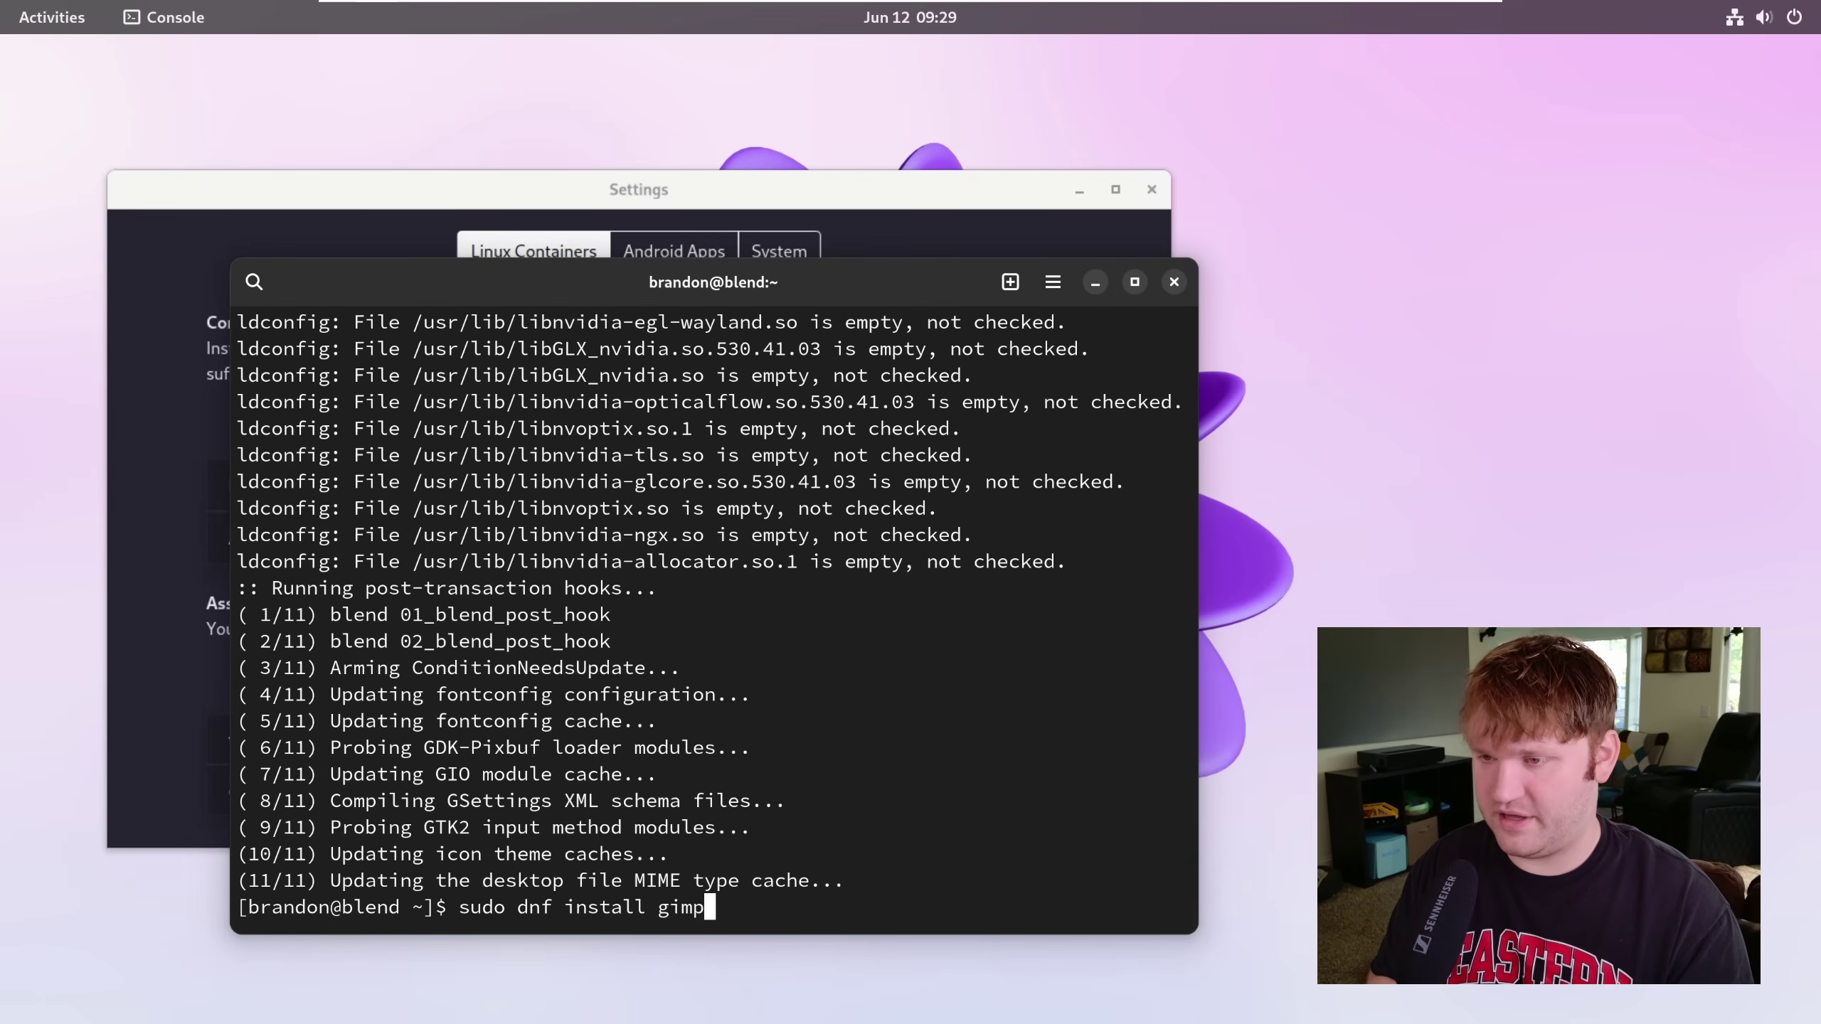
key("Return")
type("y")
key("Return")
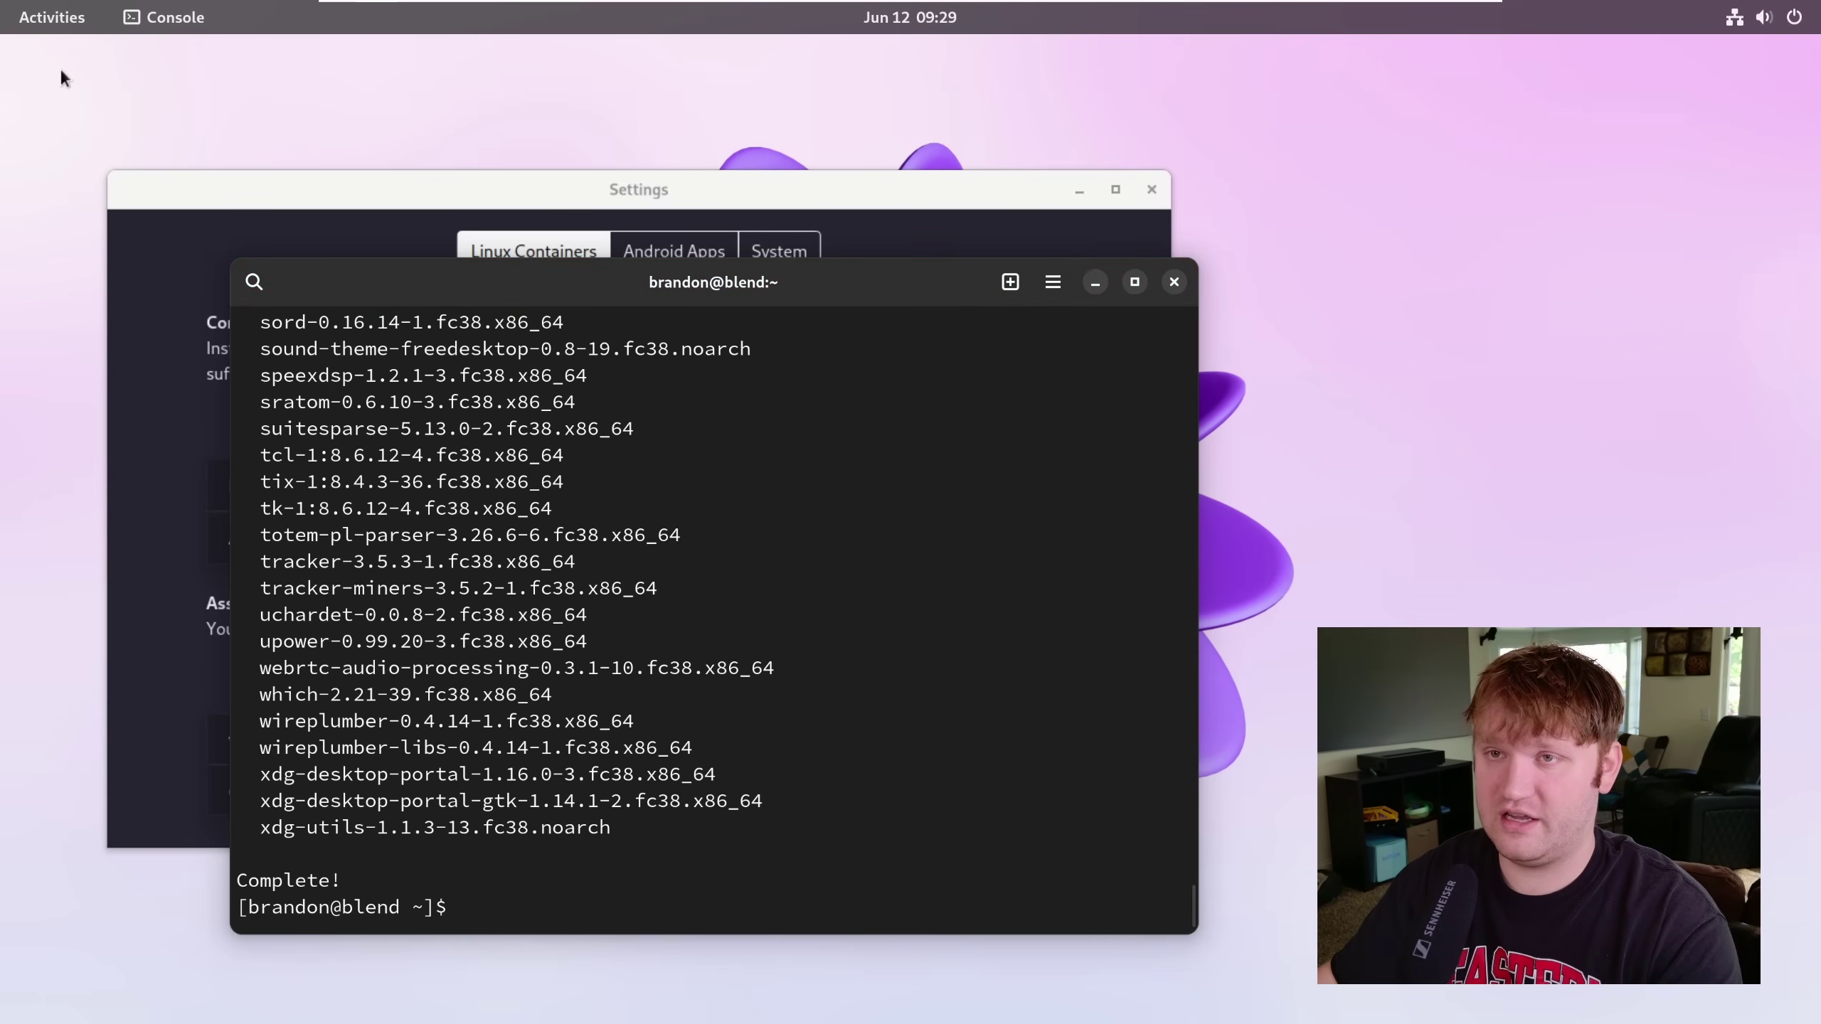
Launch the Fedora GIMP from the Graphics app folder, then close it
left_click(10, 15)
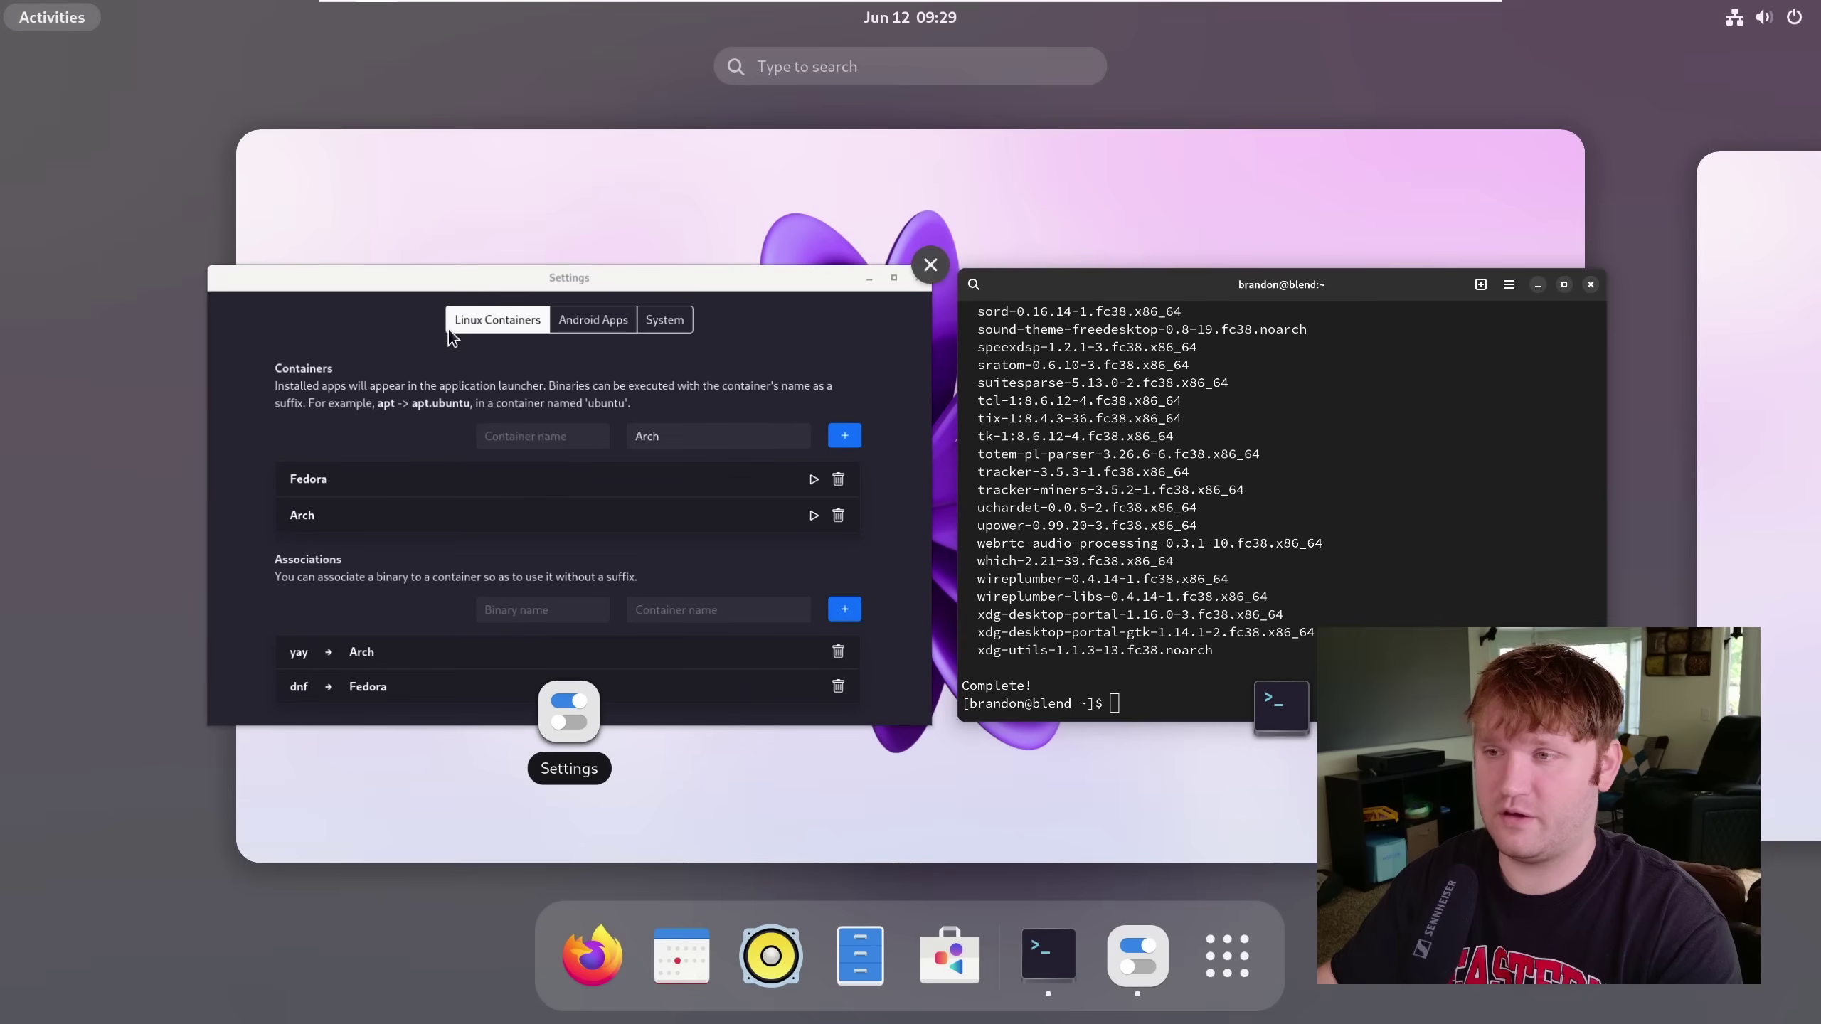
left_click(1227, 957)
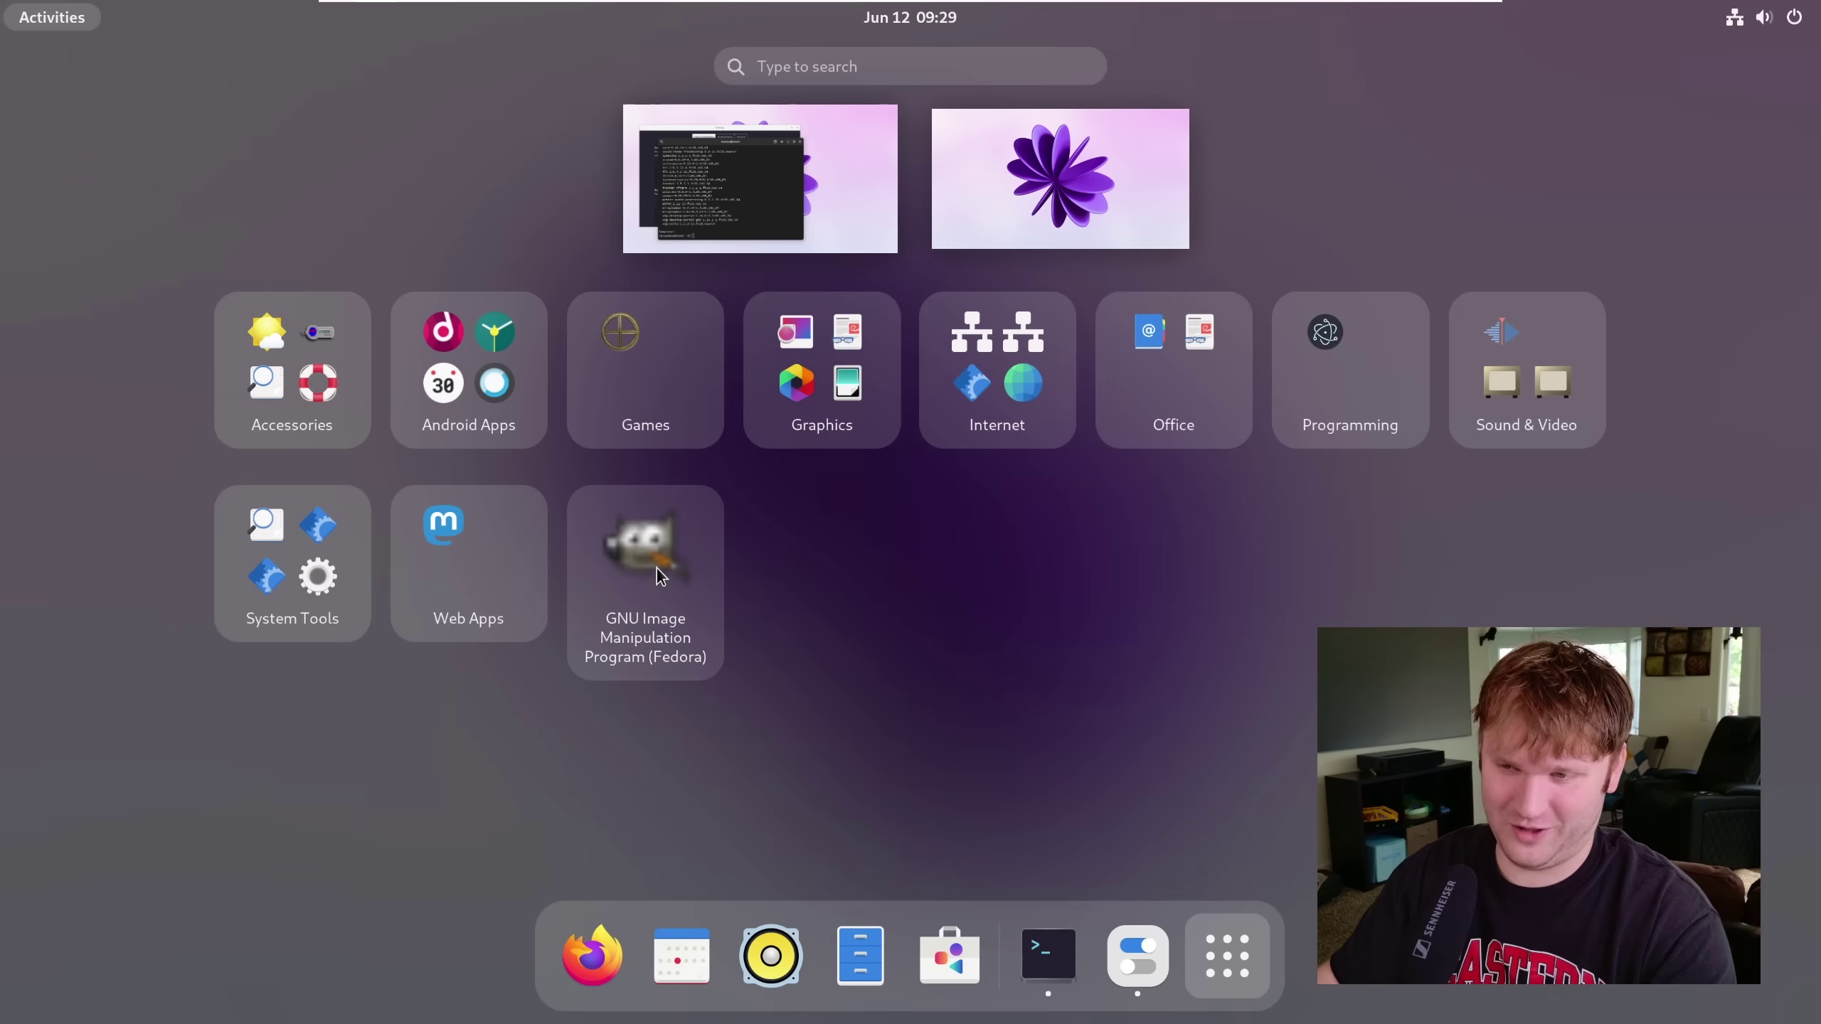
left_click(835, 356)
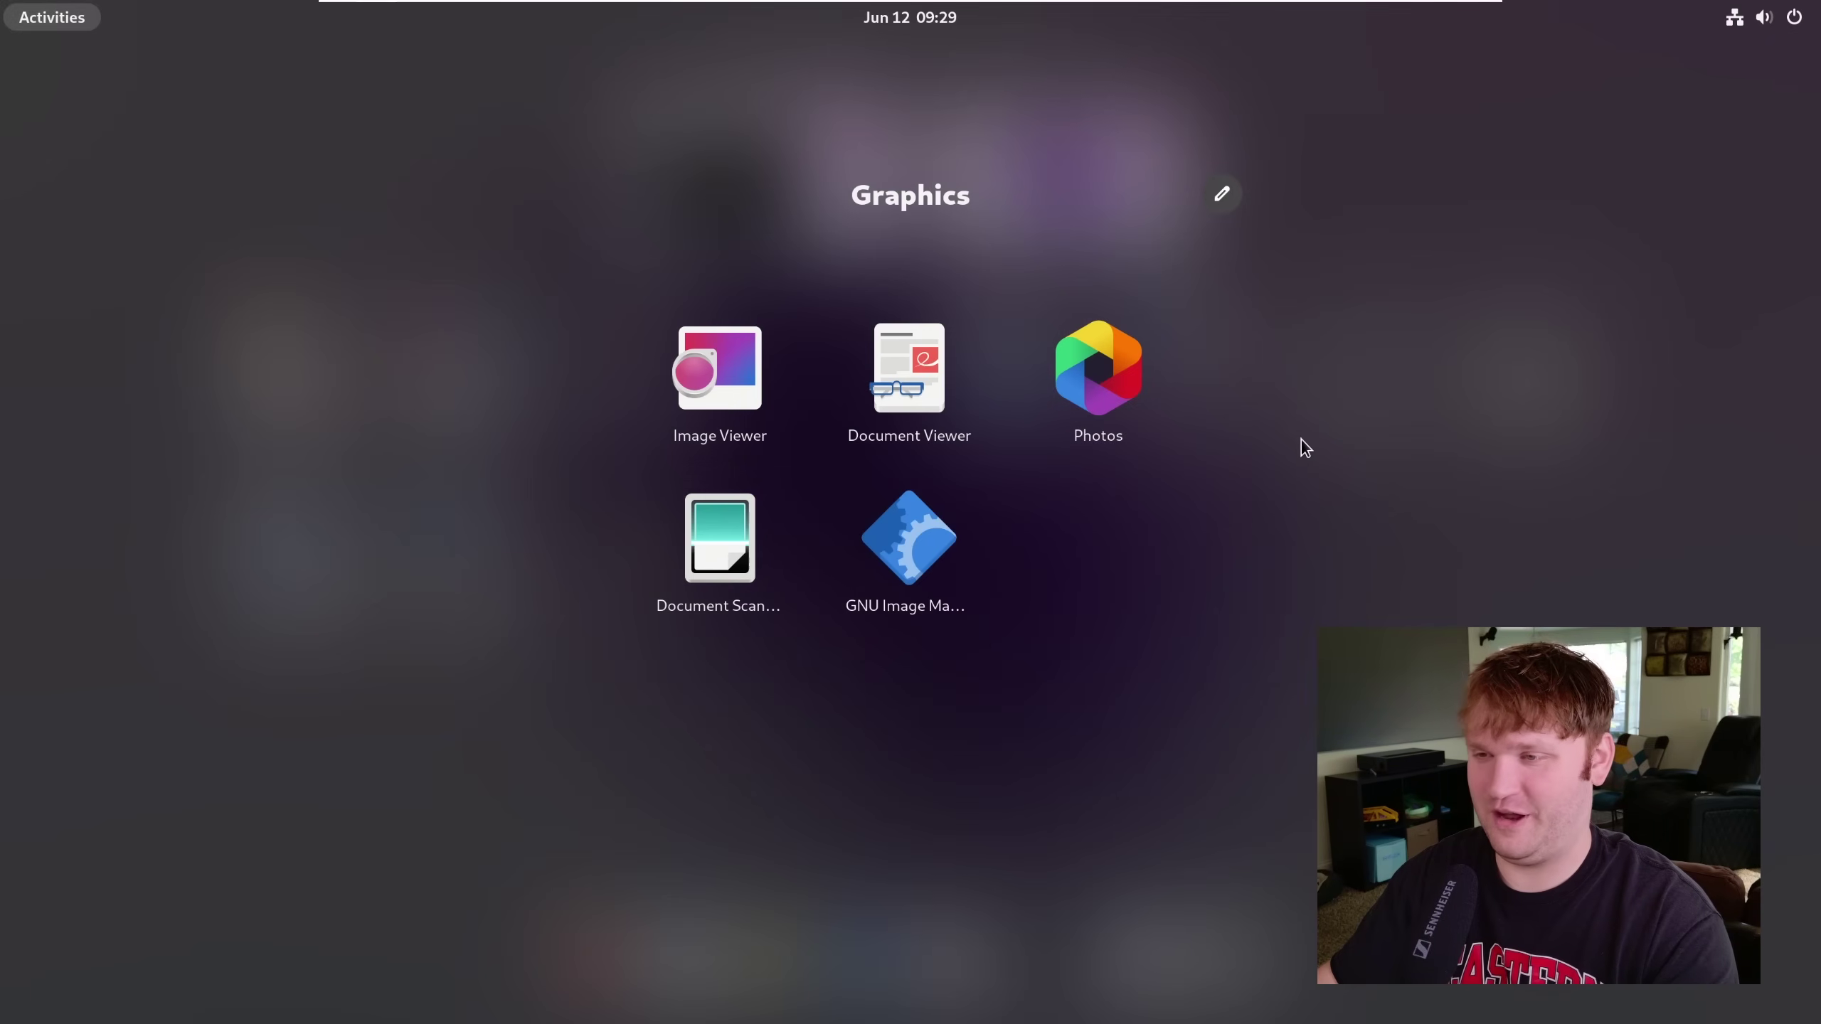
left_click(947, 549)
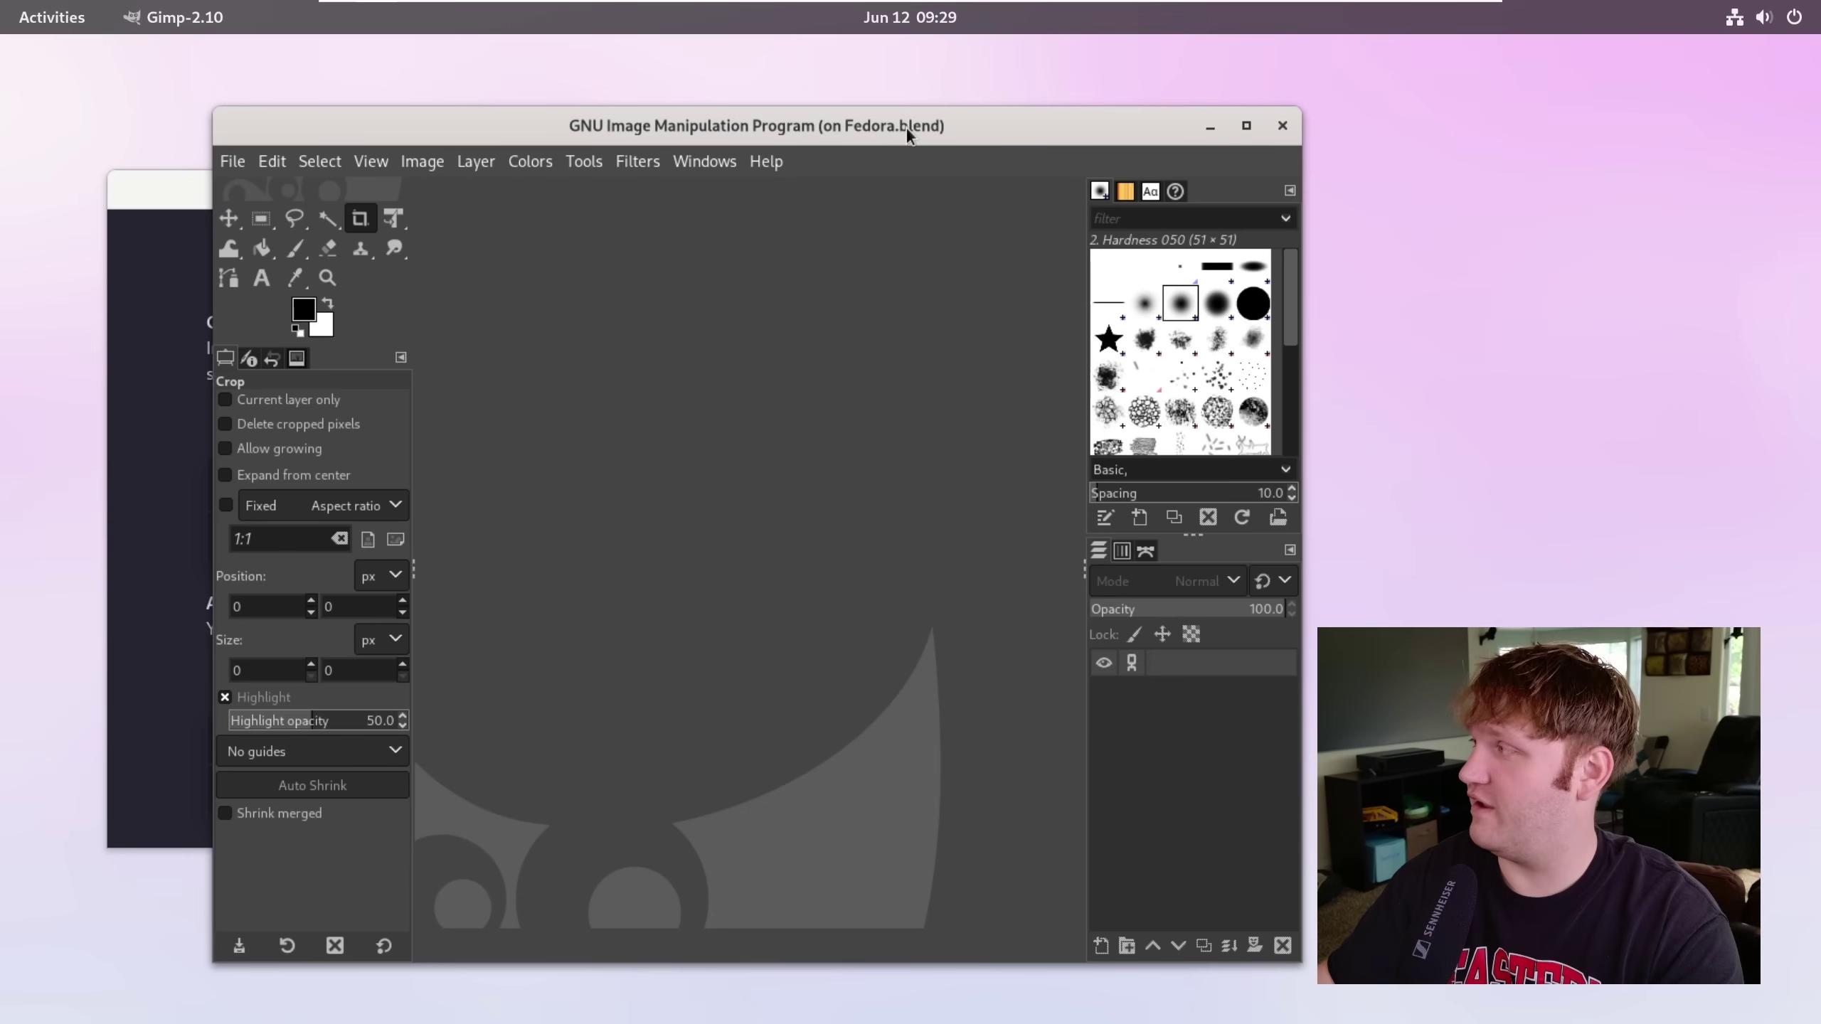
left_click(1282, 126)
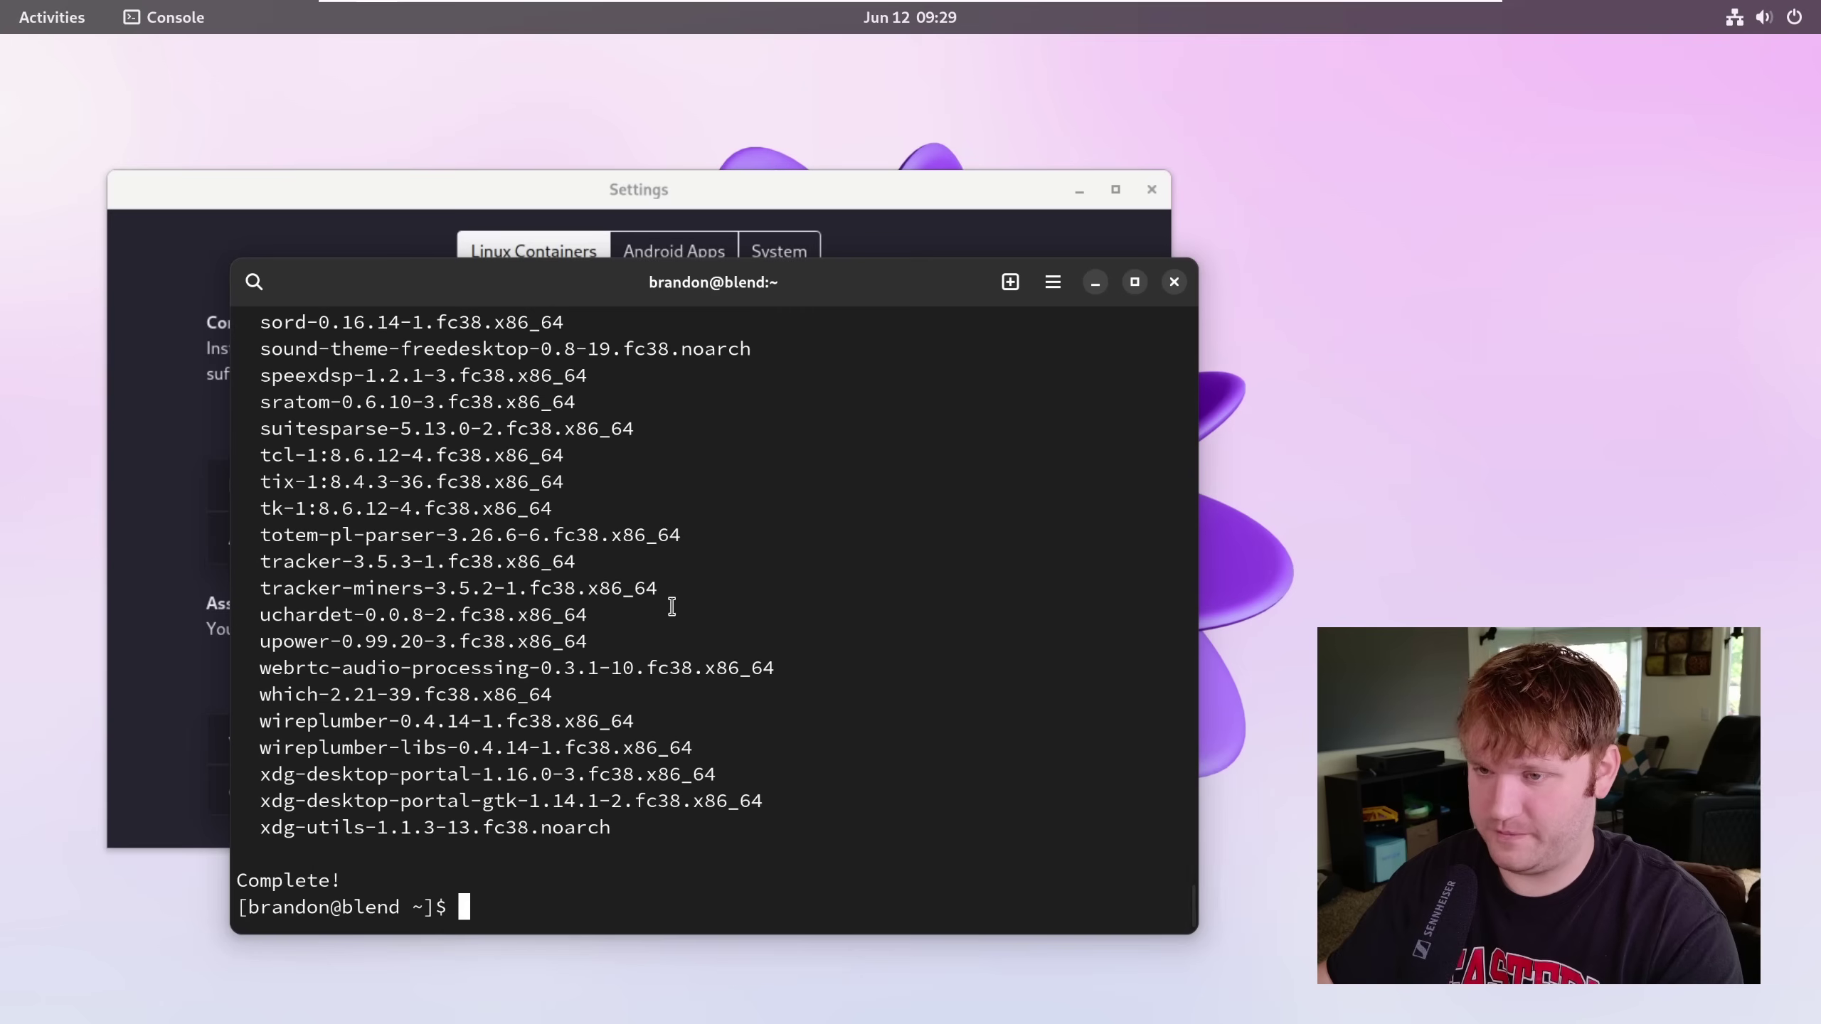
Close the terminal and add an Ubuntu 23.04 container named Ubuntu in Linux Containers
left_click(1174, 282)
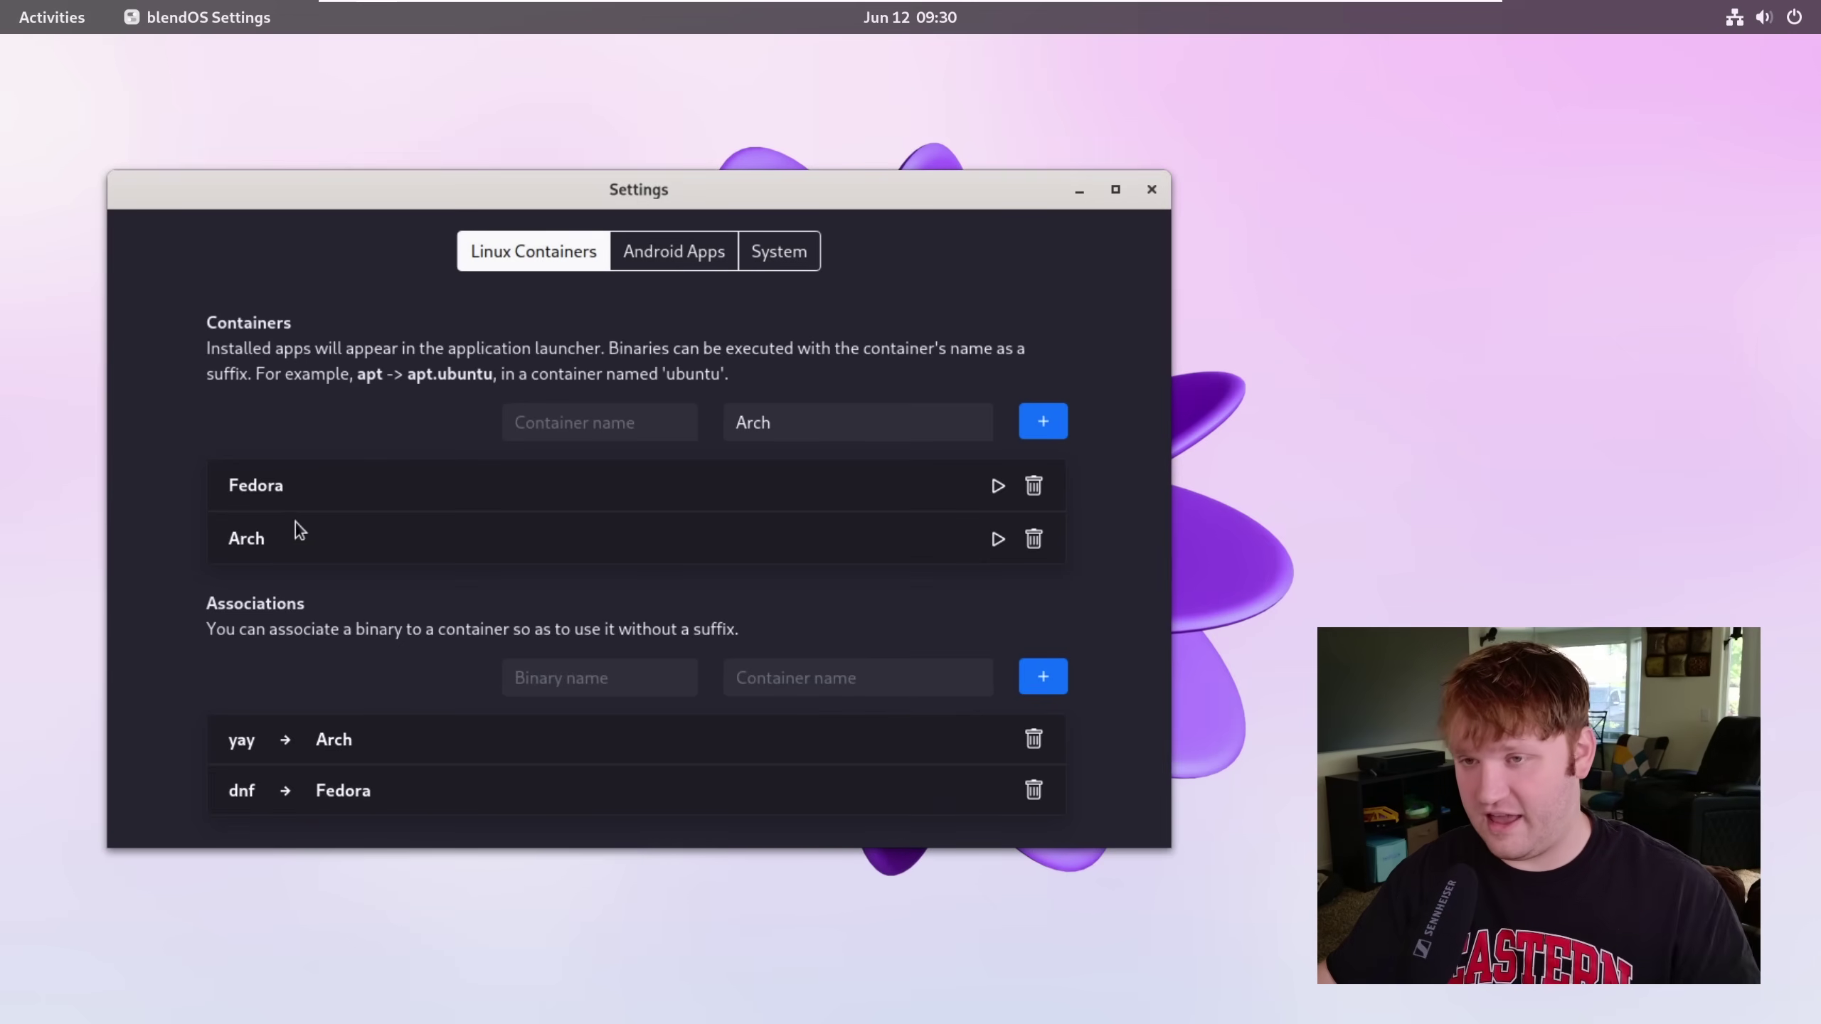
left_click(927, 427)
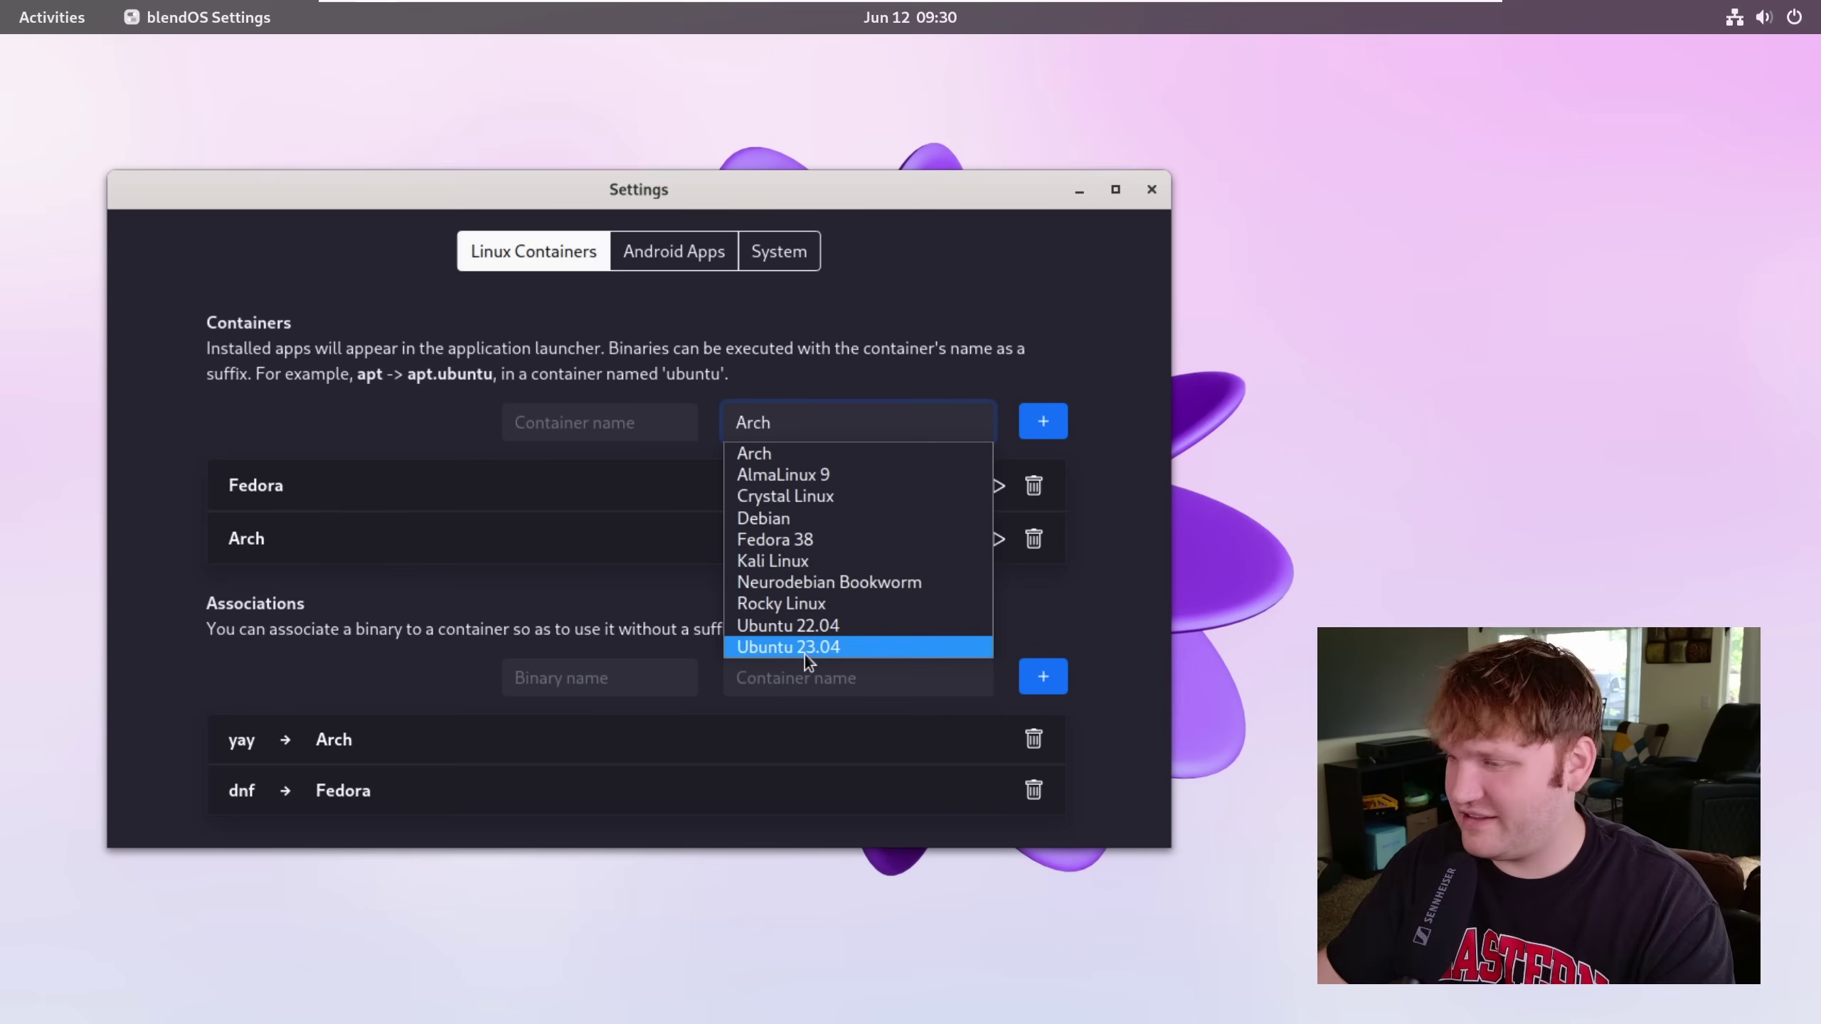
left_click(834, 647)
left_click(612, 419)
type("Ubuntu")
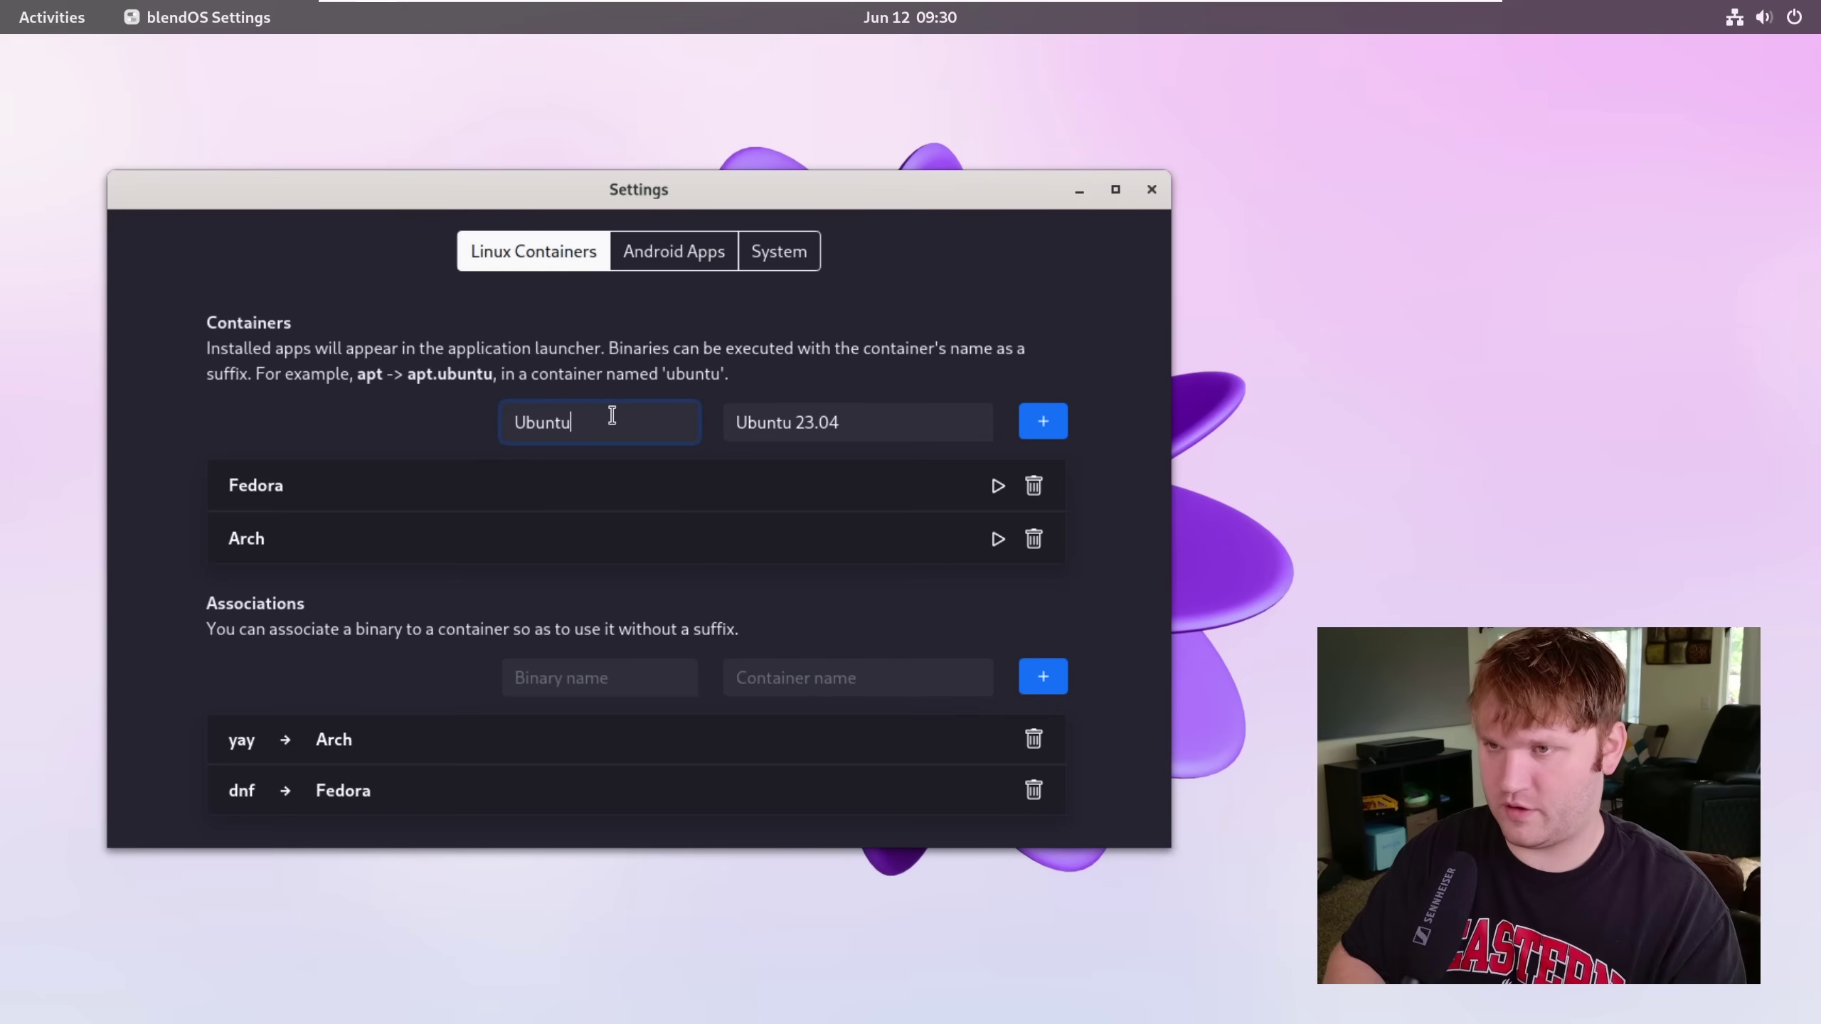
left_click(1043, 422)
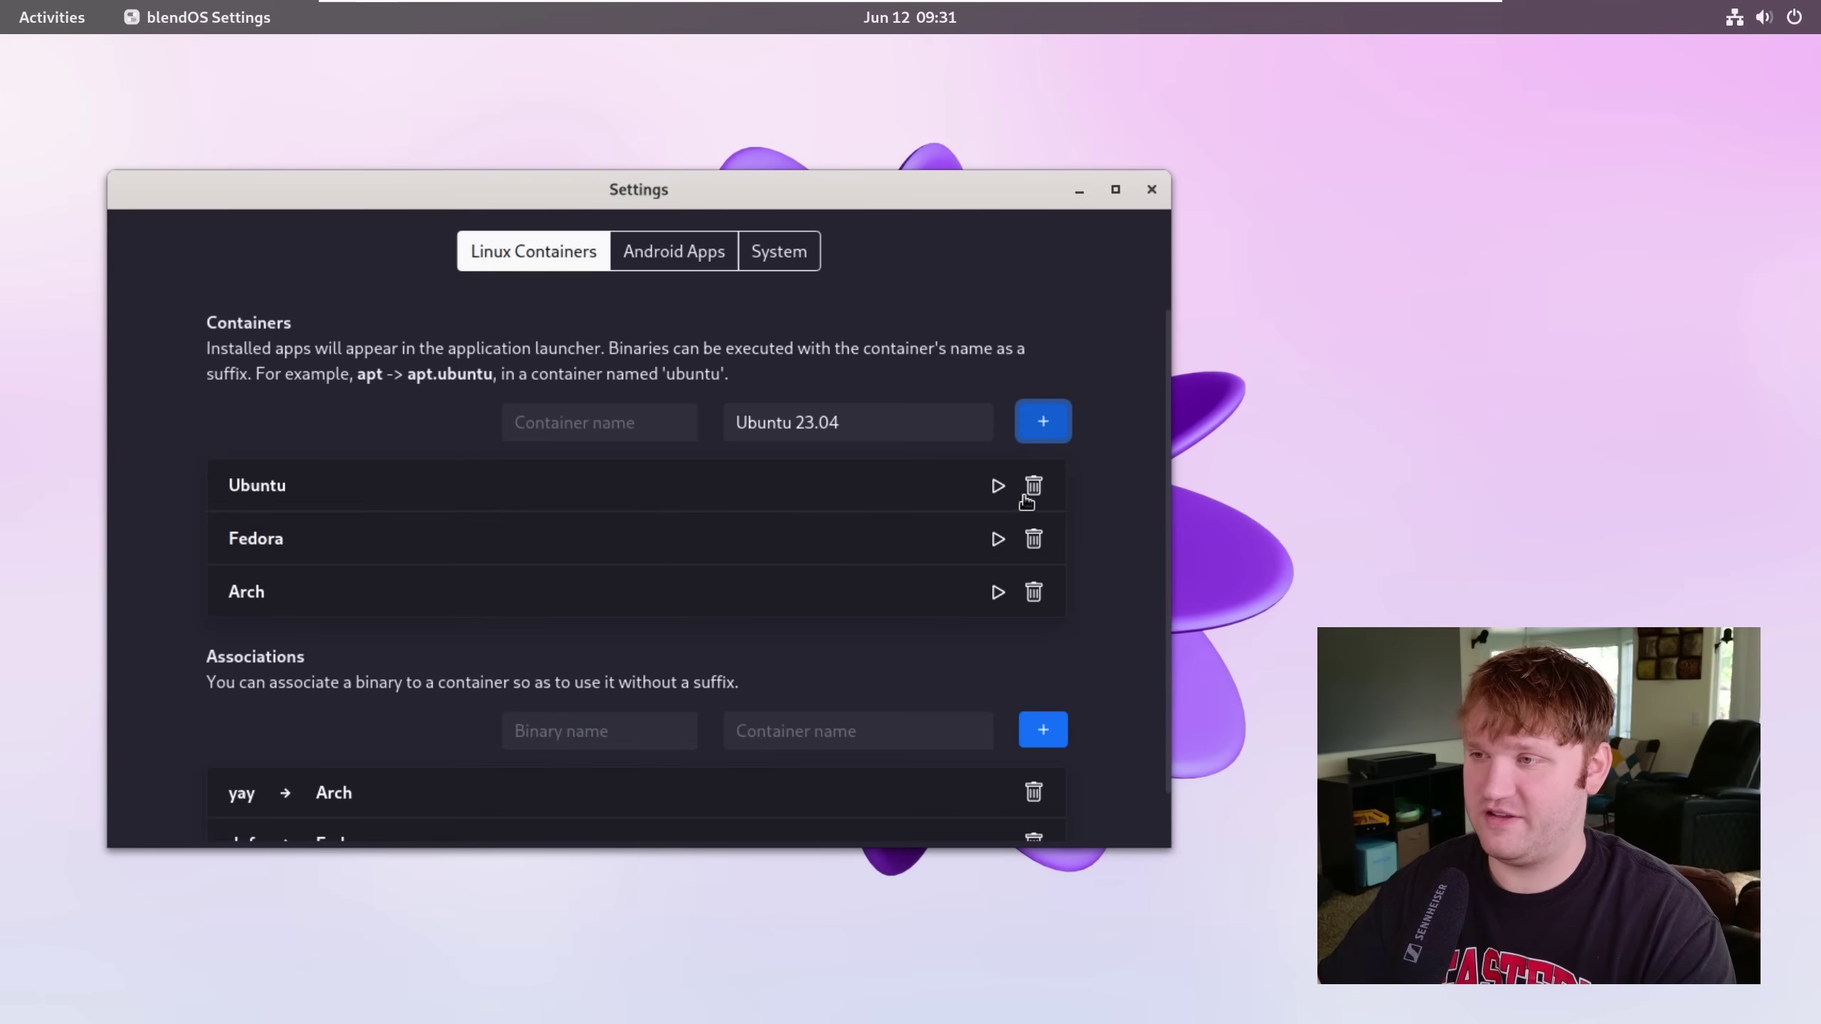
Open a shell in the Ubuntu container and run 'sudo apt update' then 'sudo apt upgrade'
left_click(997, 486)
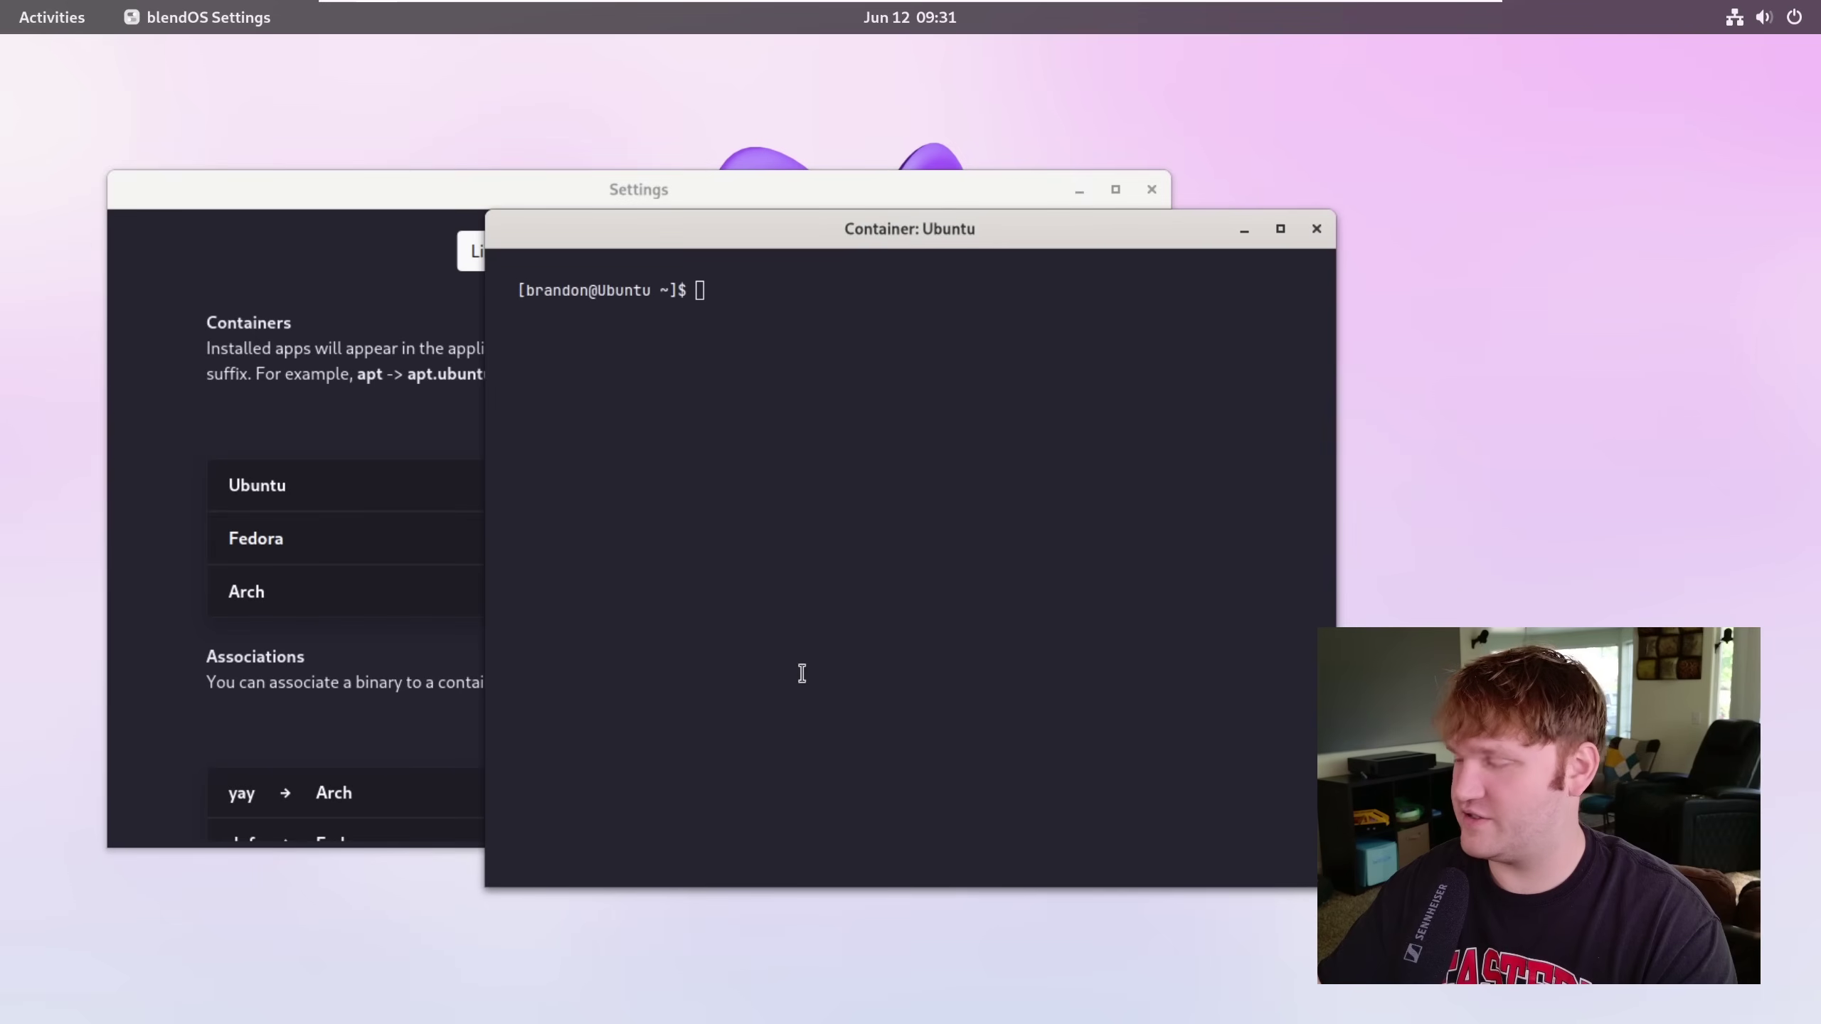
left_click(1127, 334)
type("sudo apt update")
key("Return")
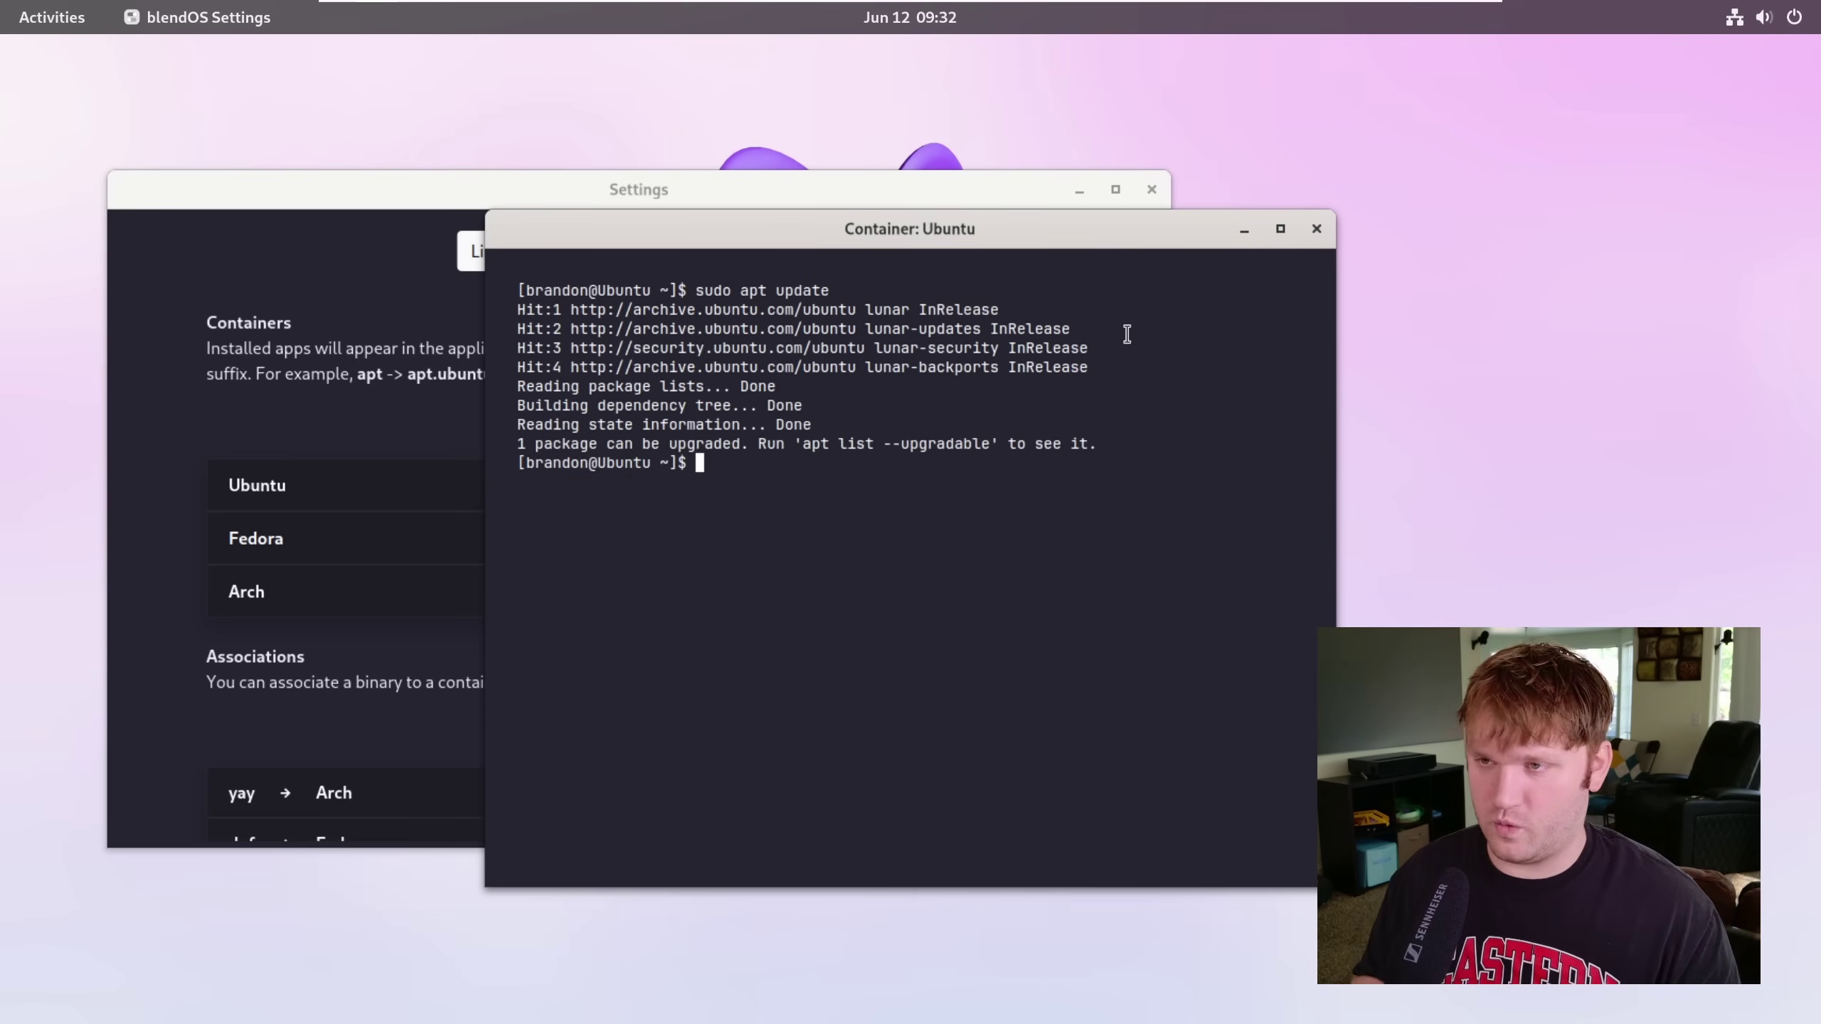
key("Up")
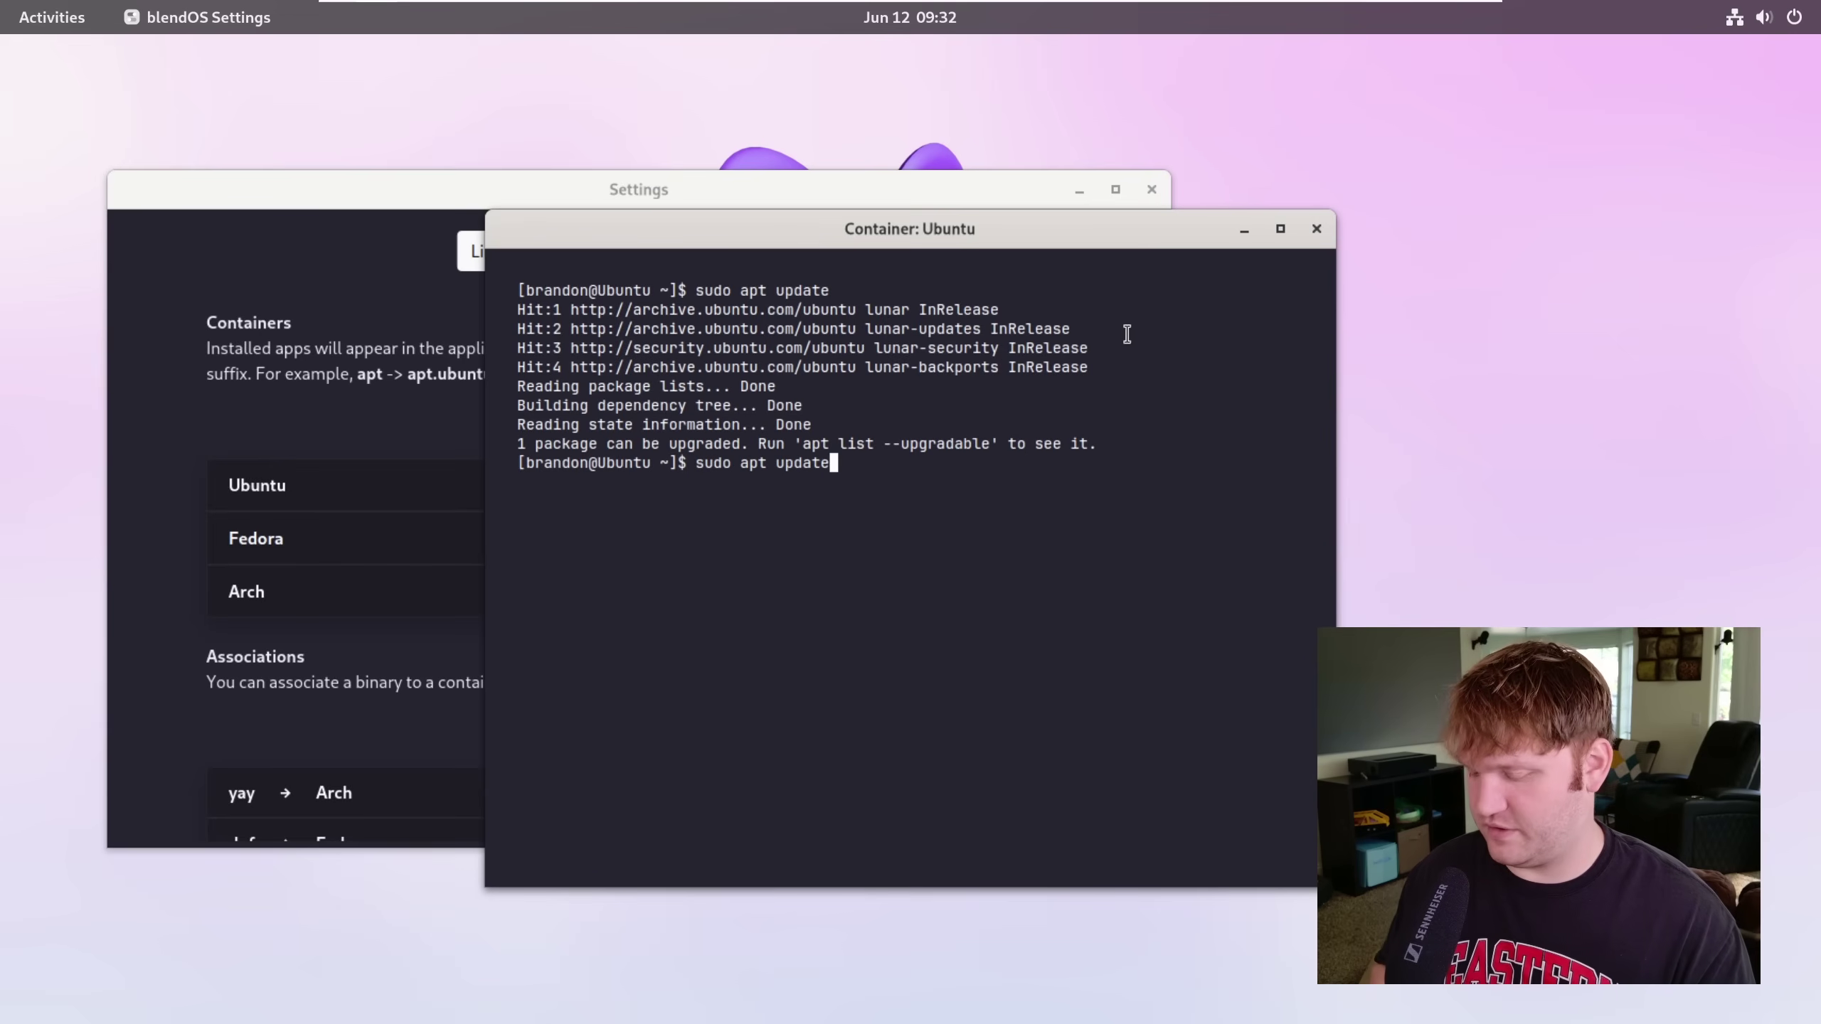
type("grade")
key("Return")
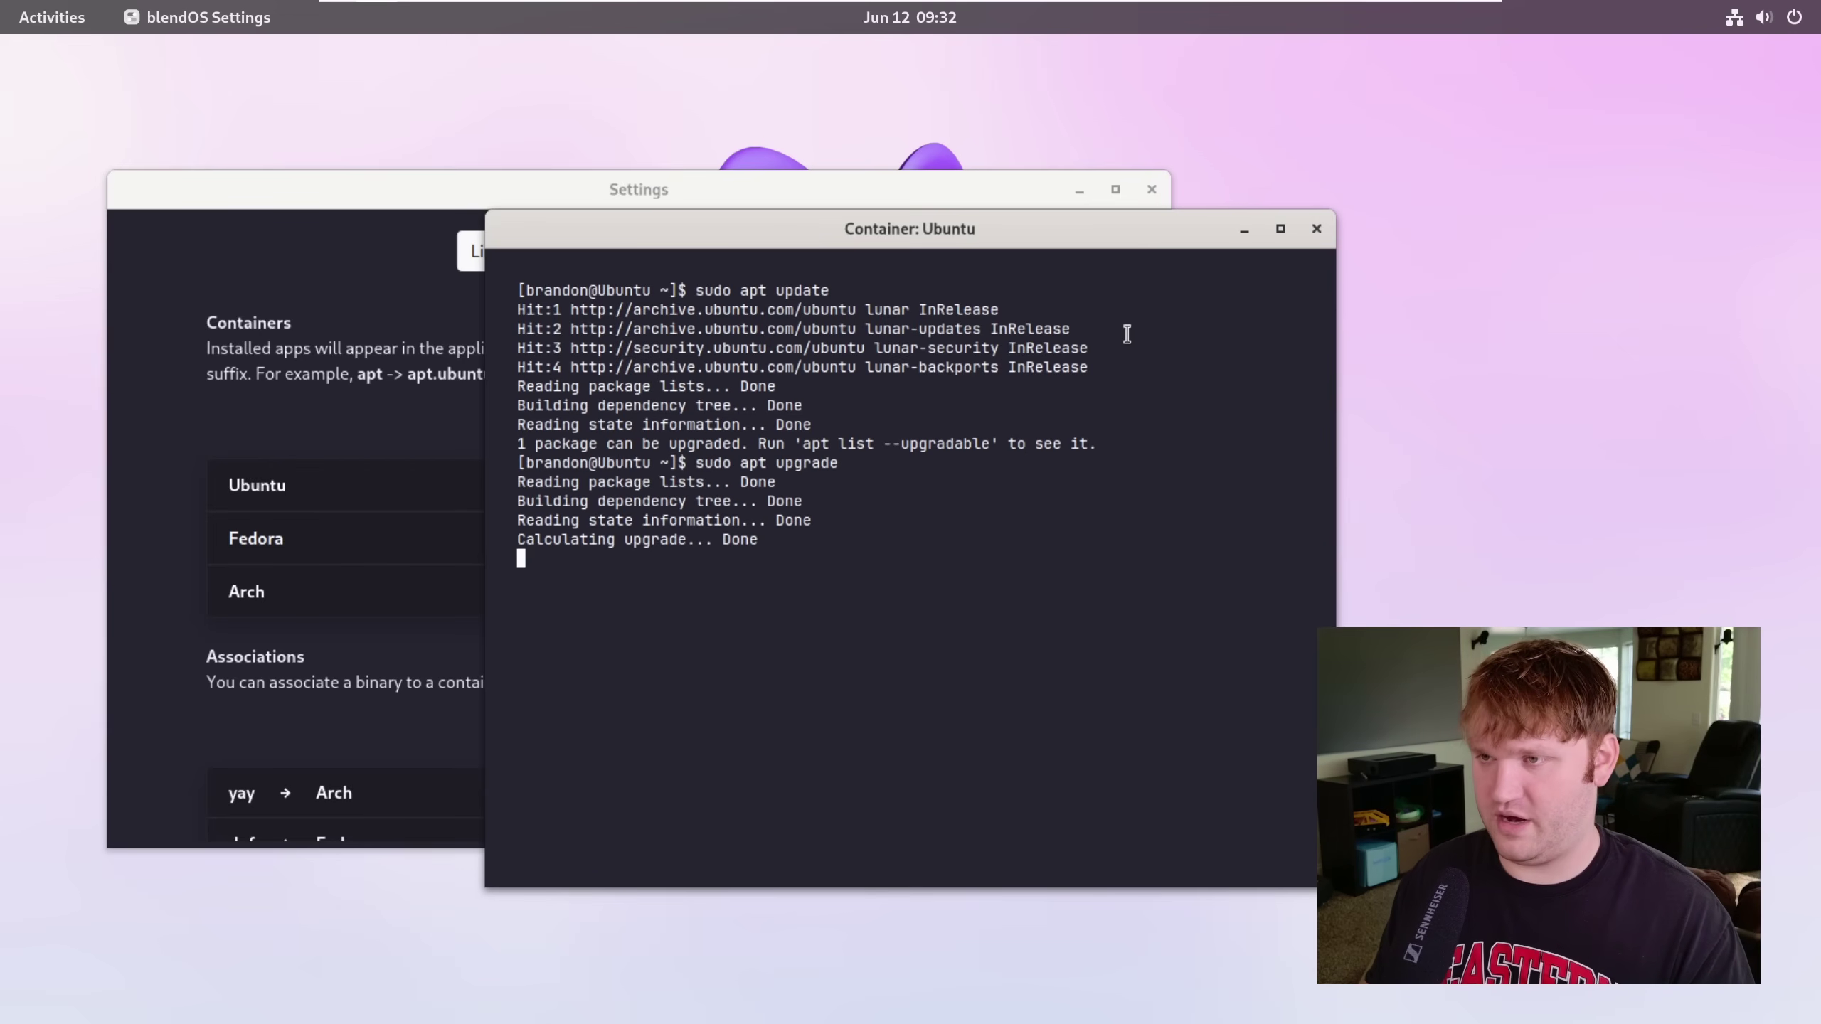
key("Return")
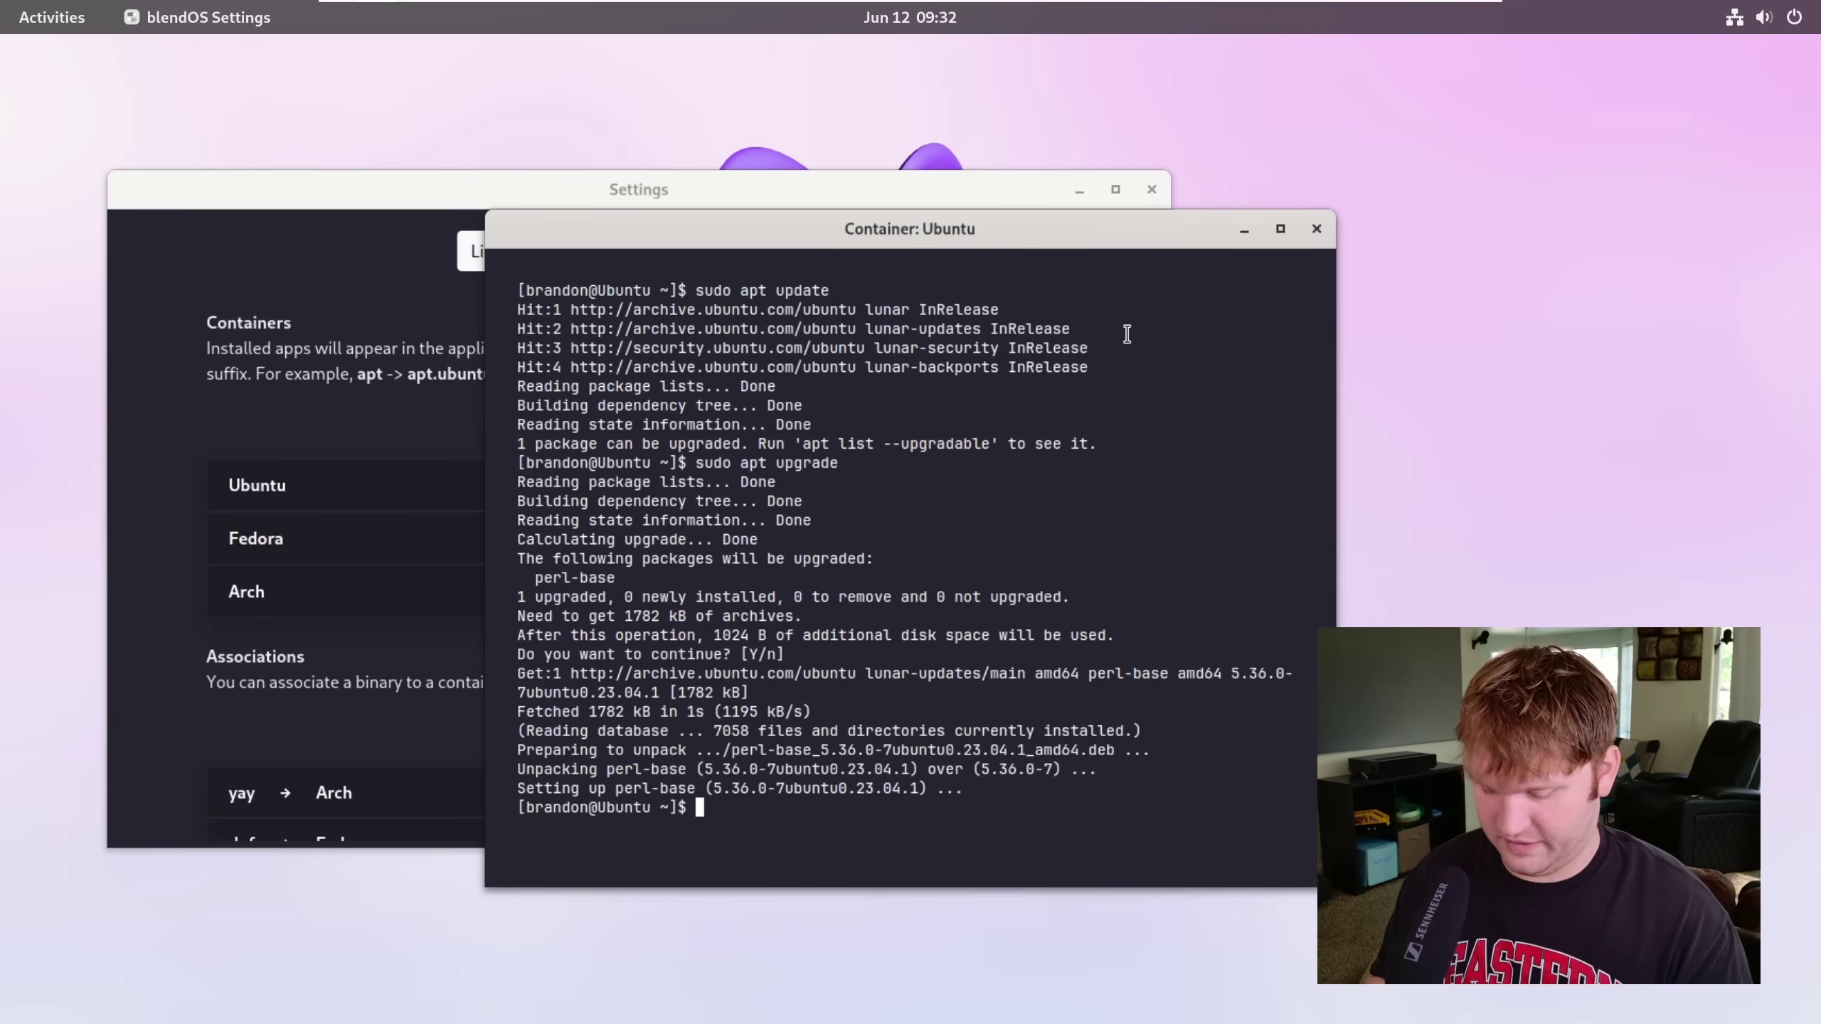
Install neofetch with apt and run it to show the Ubuntu 23.04 system info
type("sudo apt install neofetch")
key("Return")
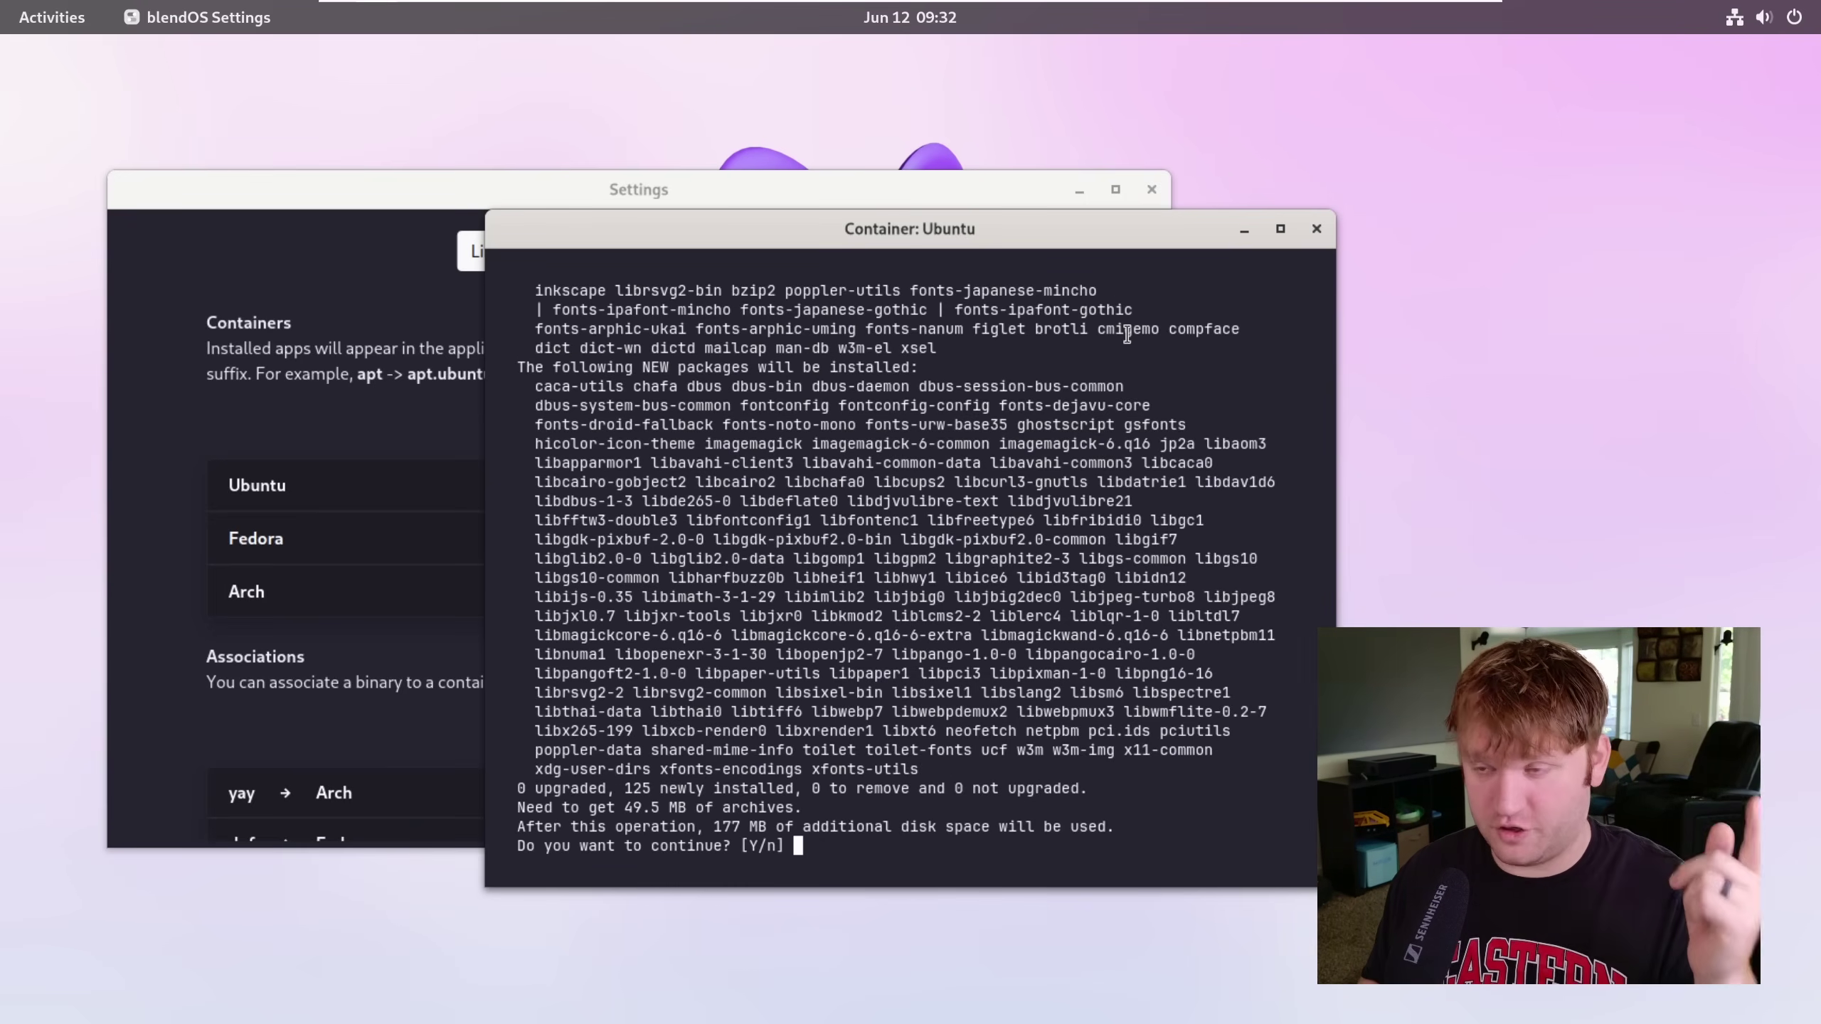
key("Return")
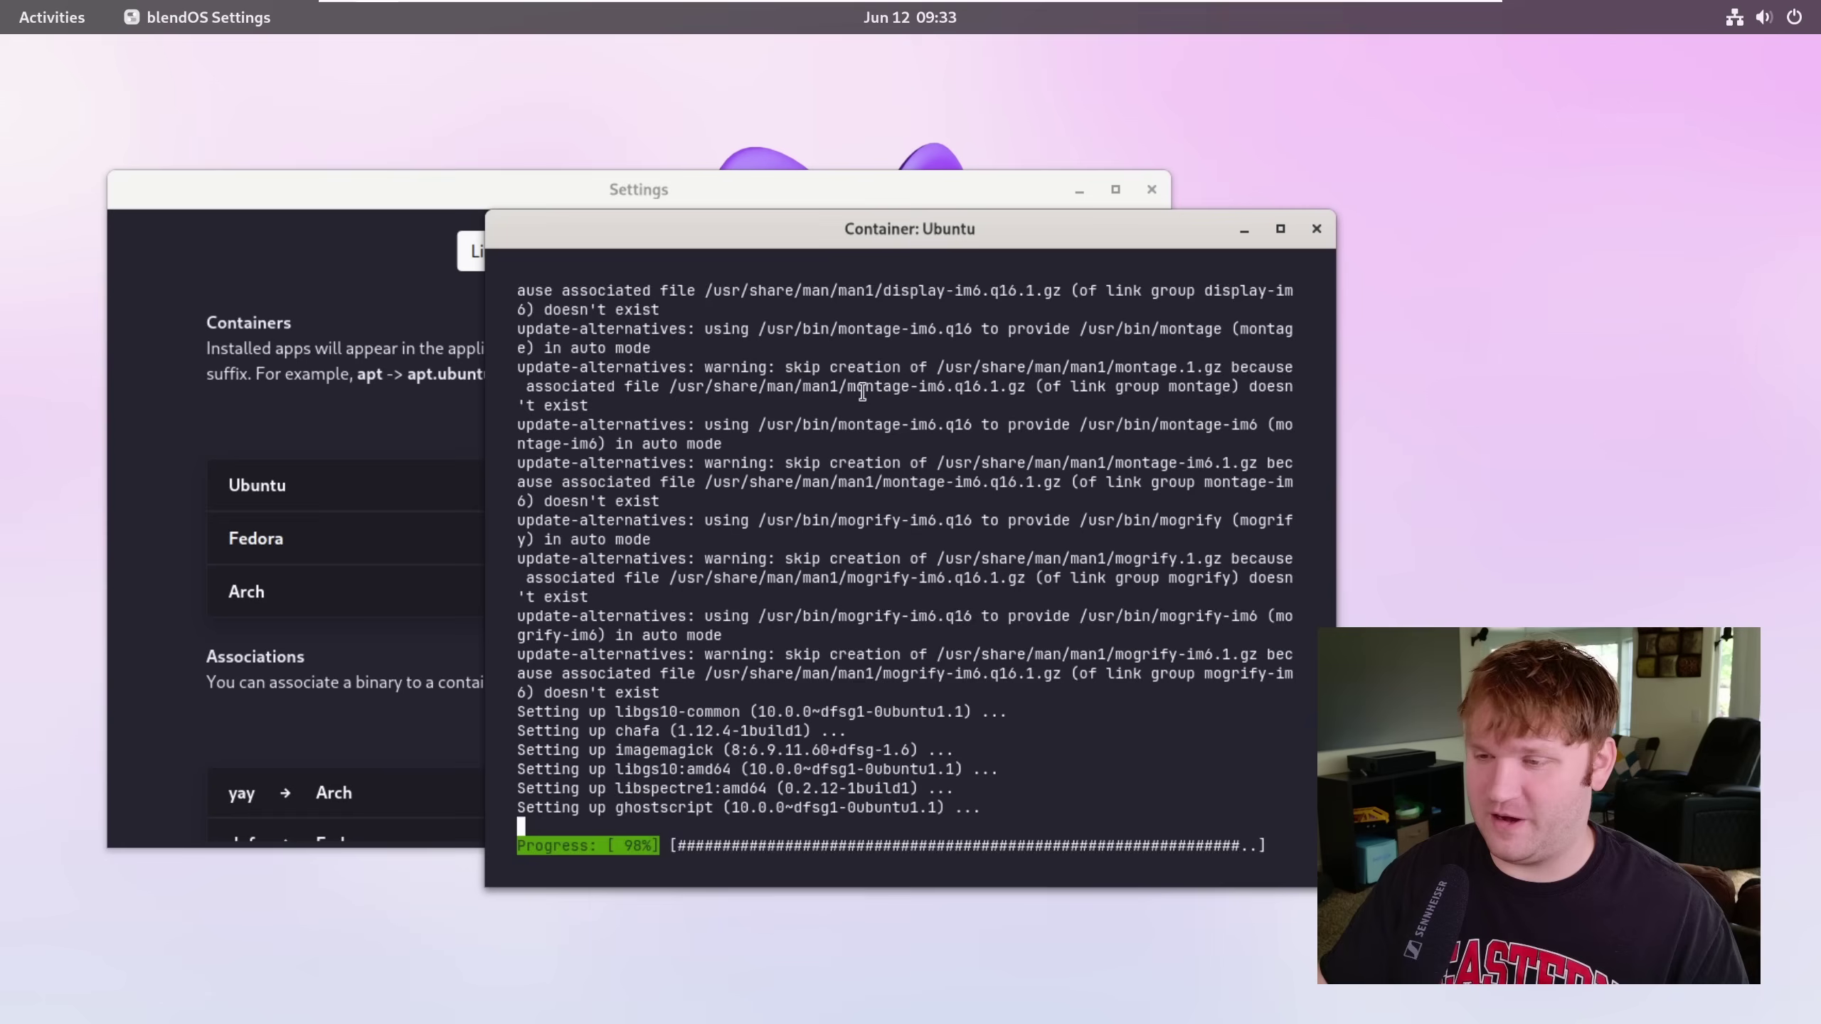
type("neofetch")
key("Return")
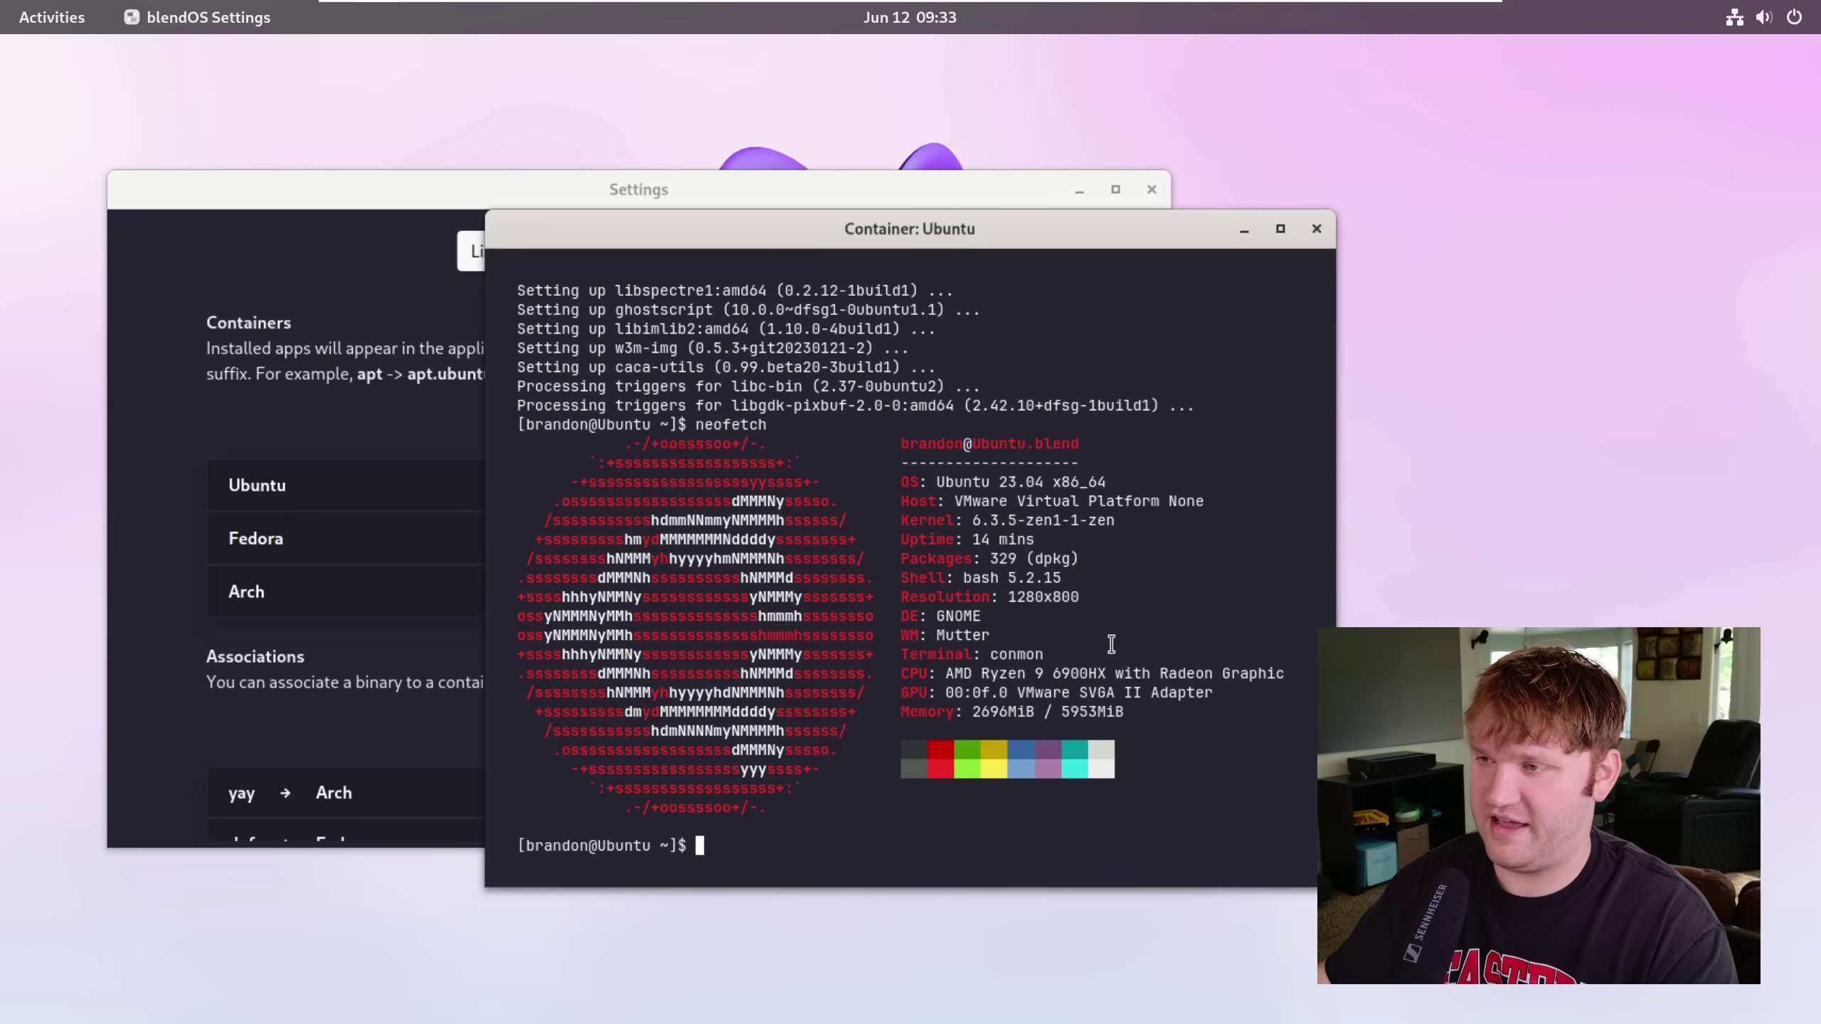
left_click_drag(933, 667, 1232, 693)
left_click(1205, 708)
Run apt inside the Ubuntu container, then close its terminal
type("apt")
key("Return")
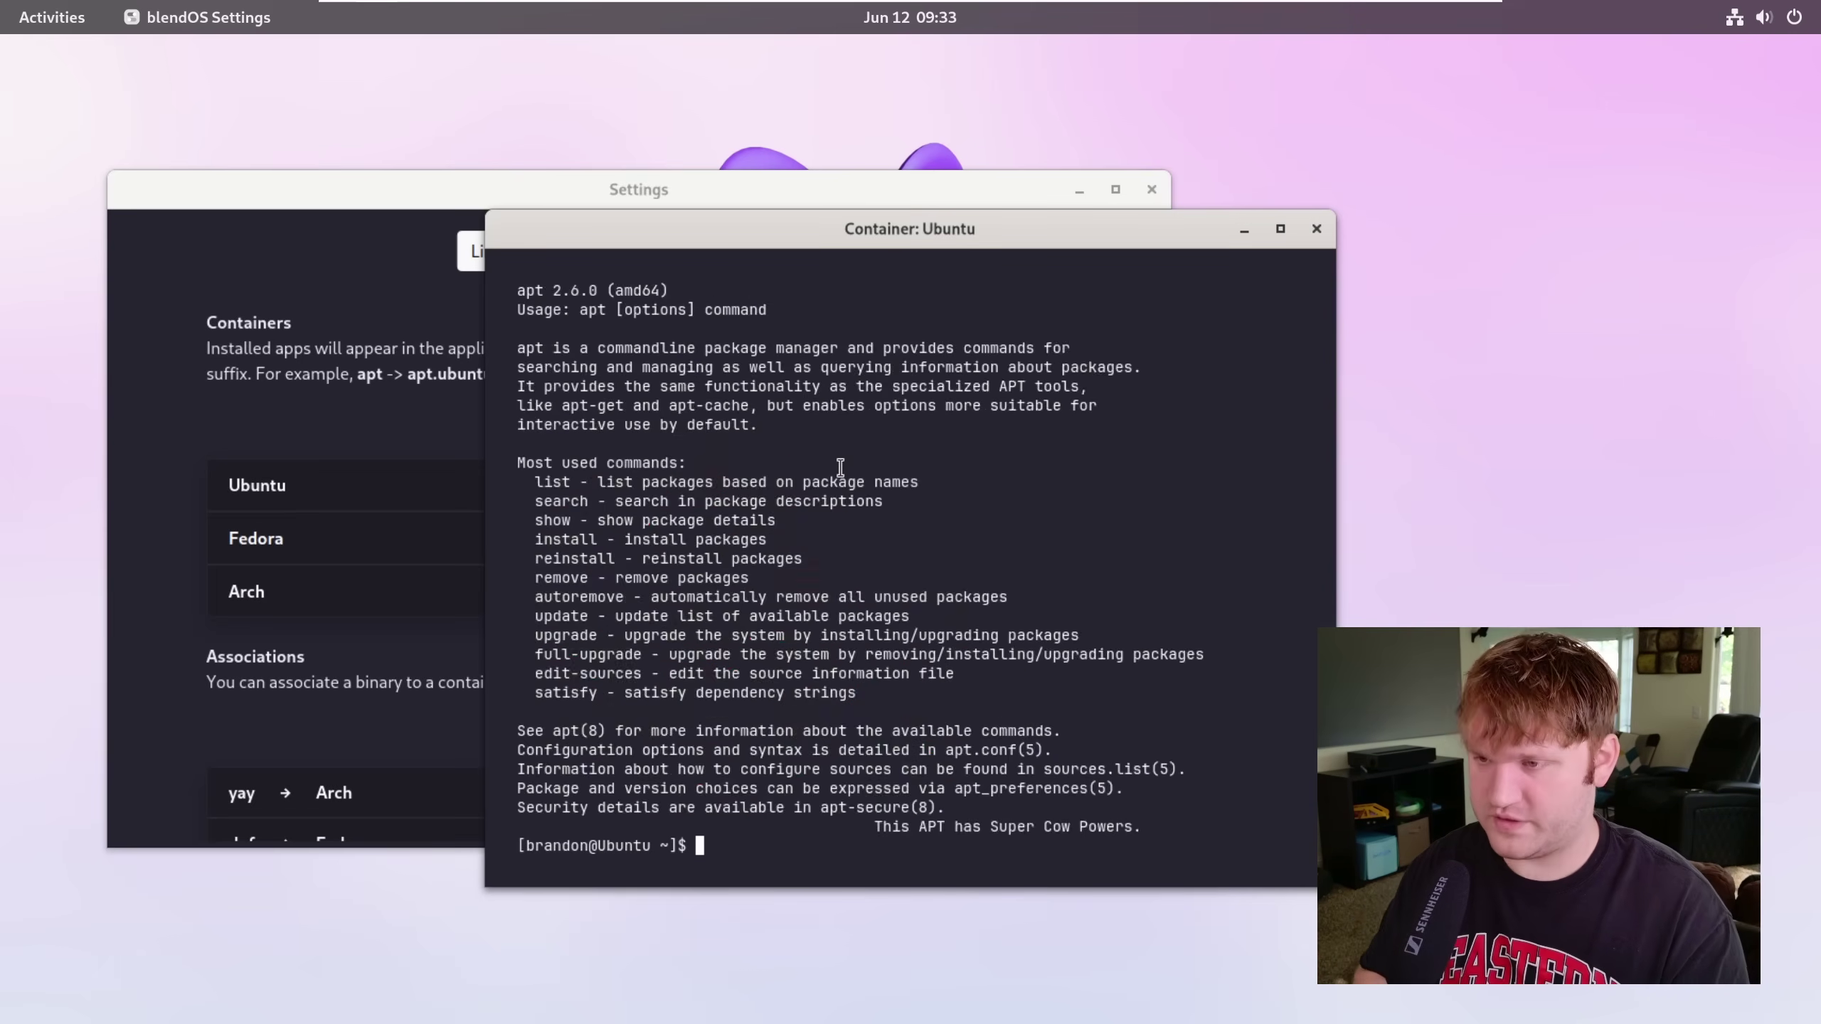
left_click(1316, 229)
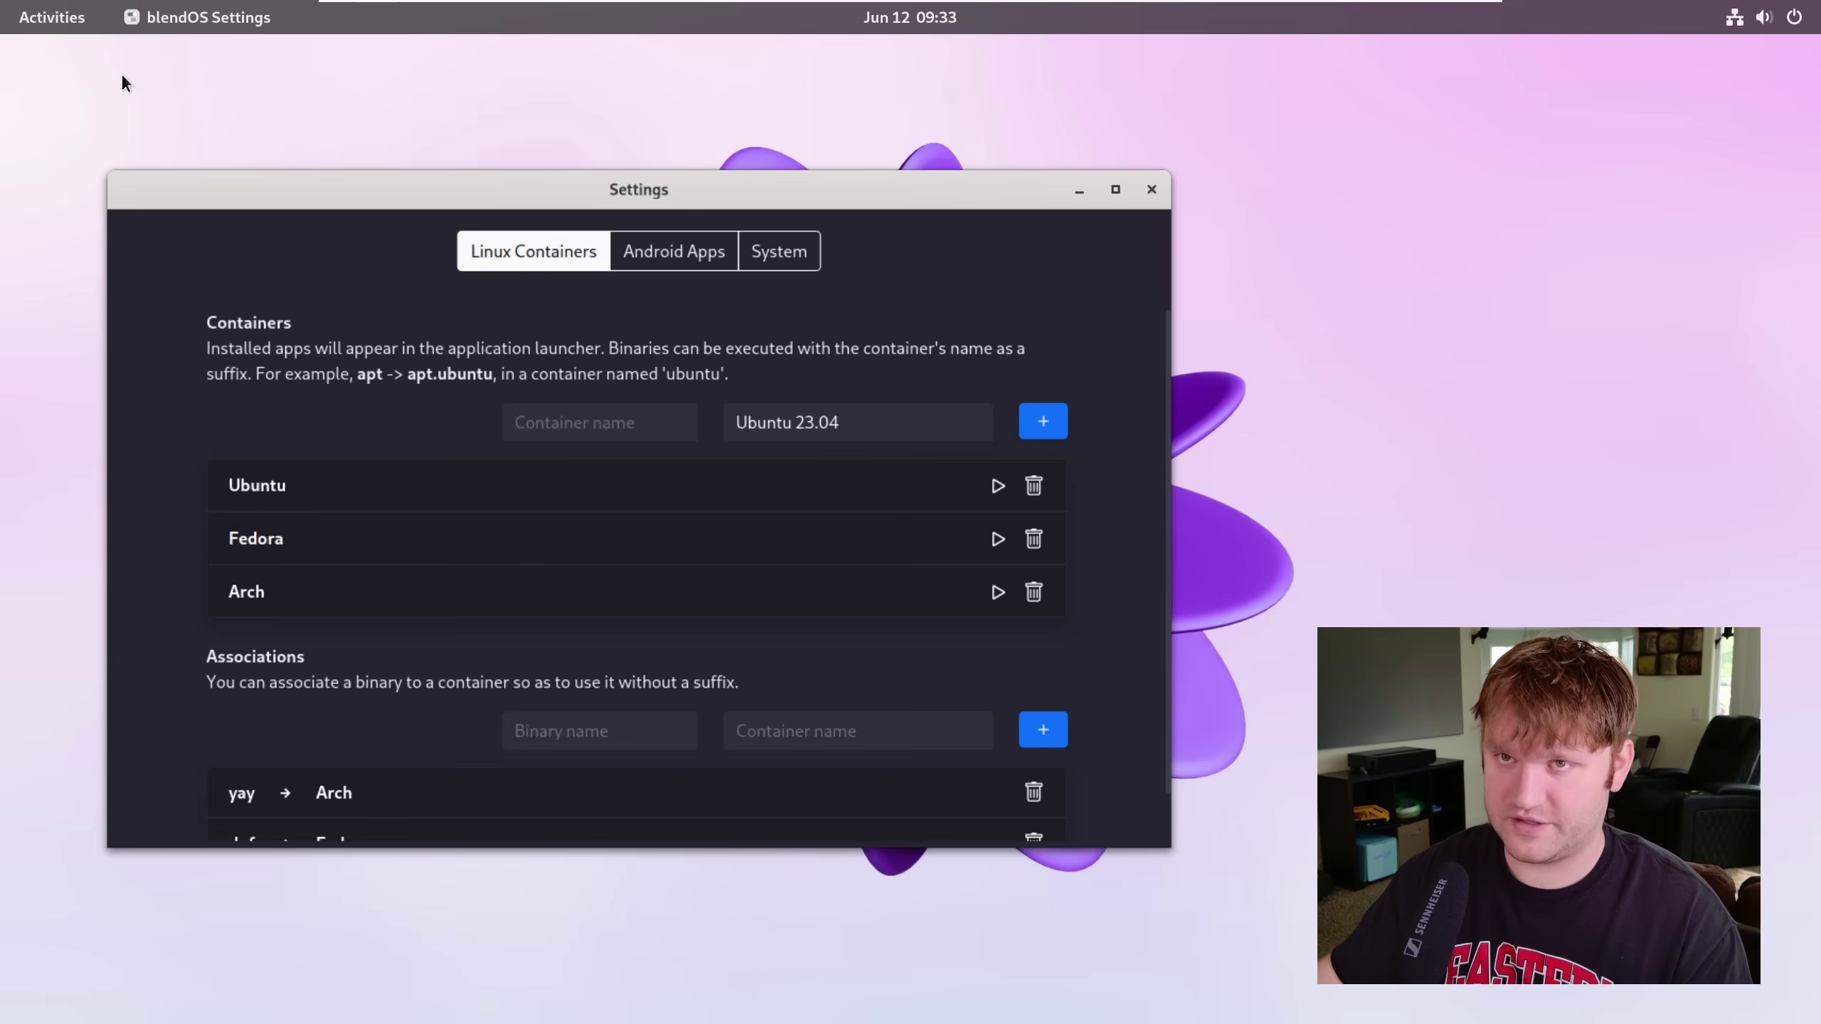
Open a host terminal and try running 'apt' and 'sudo apt' on blendOS
key("ctrl+alt+t")
left_click_drag(523, 76, 794, 330)
type("a")
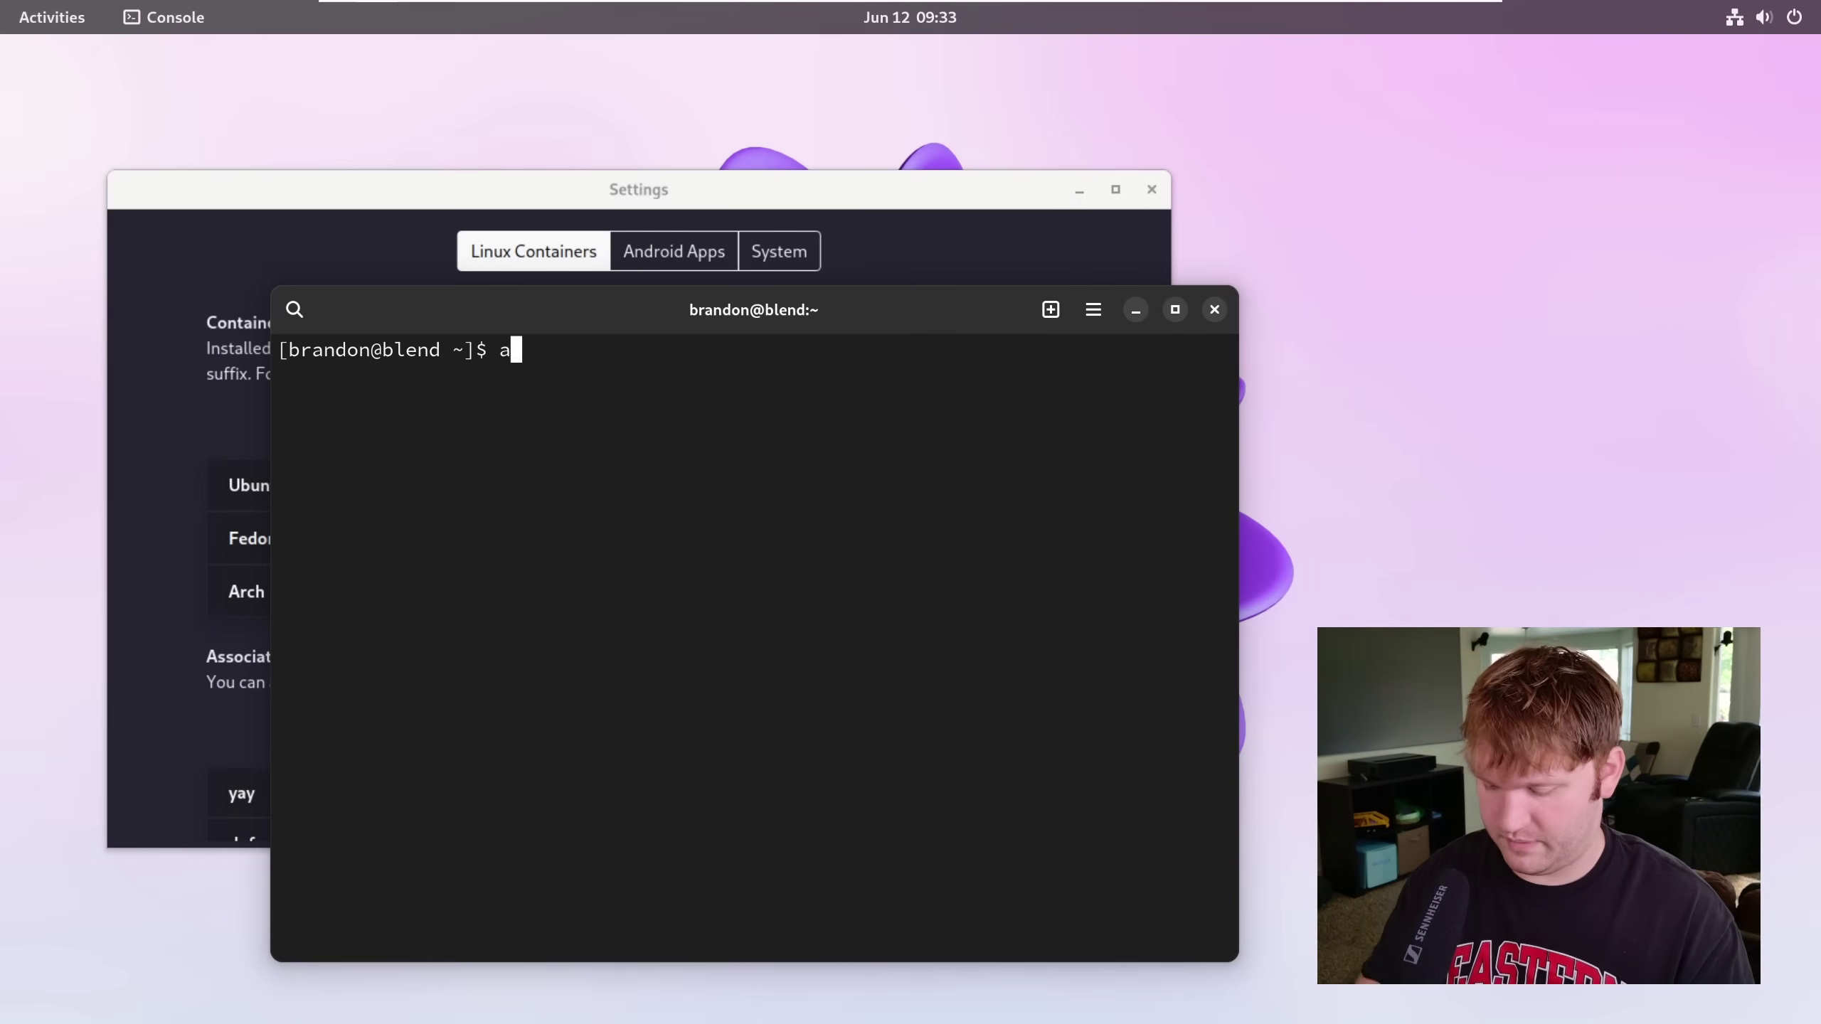
type("pt")
key("Return")
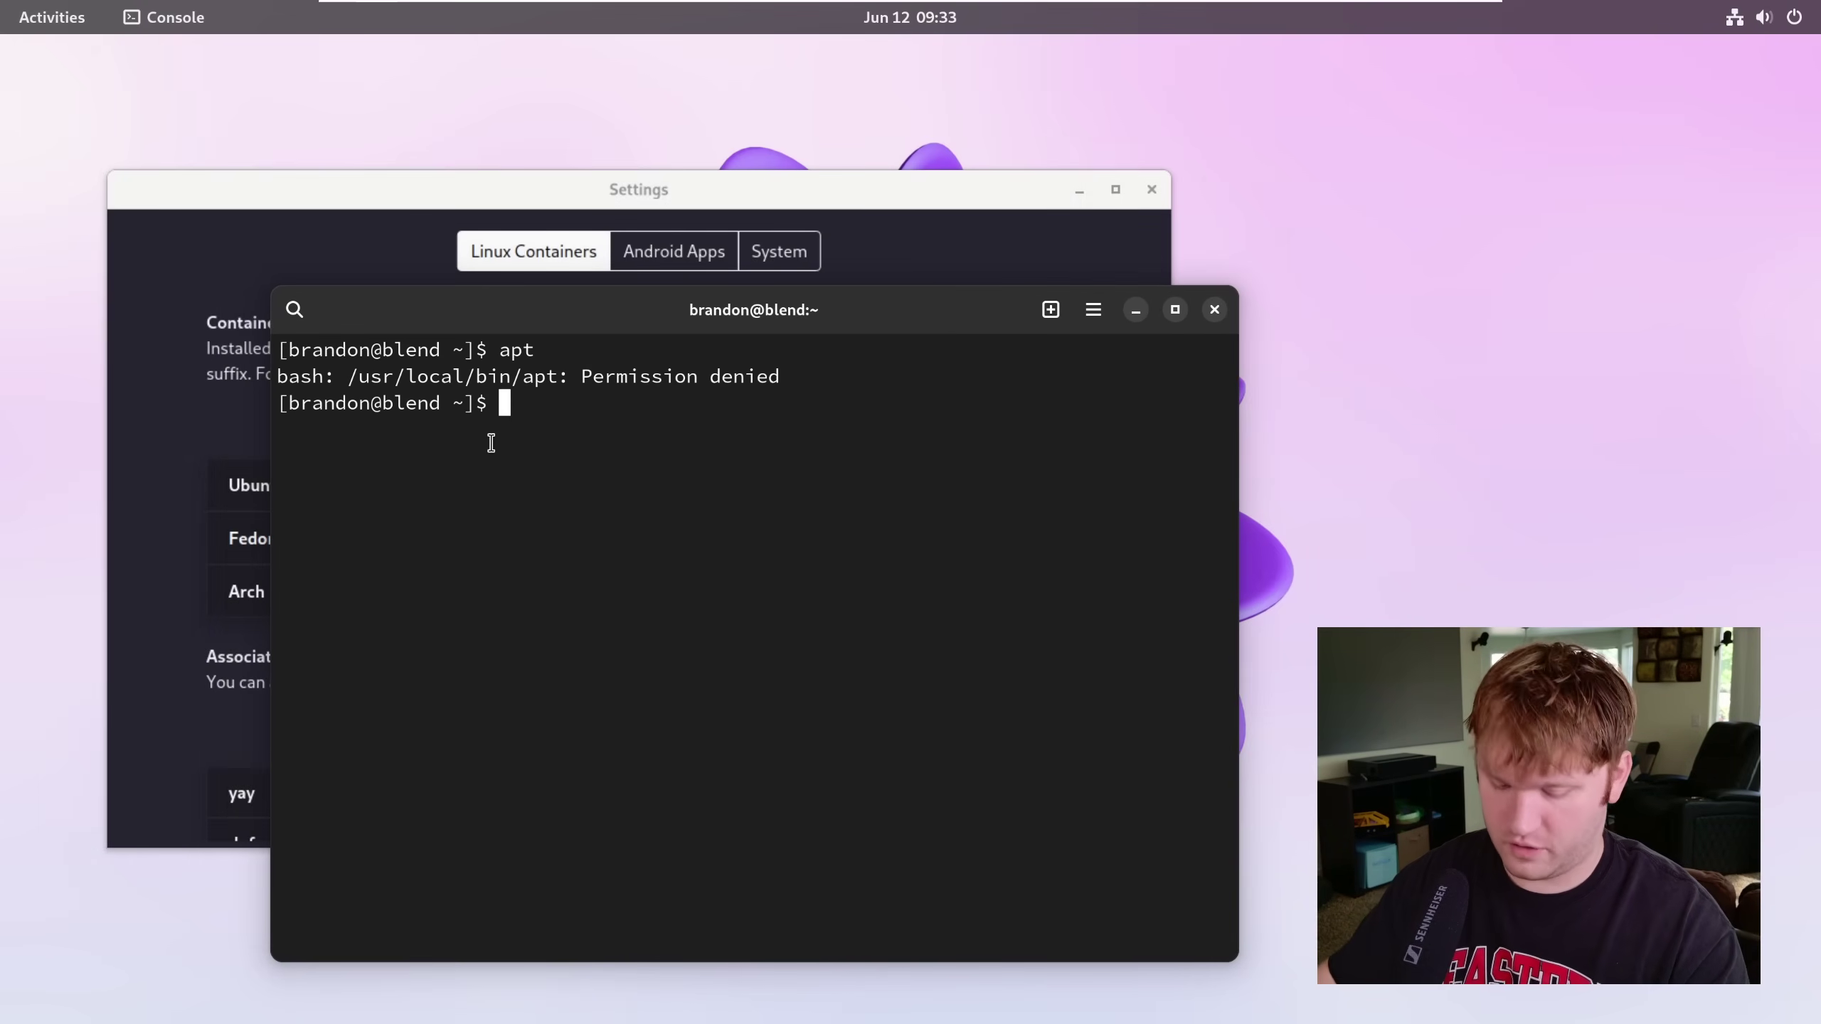
type("sudo apt")
key("Return")
key("Return")
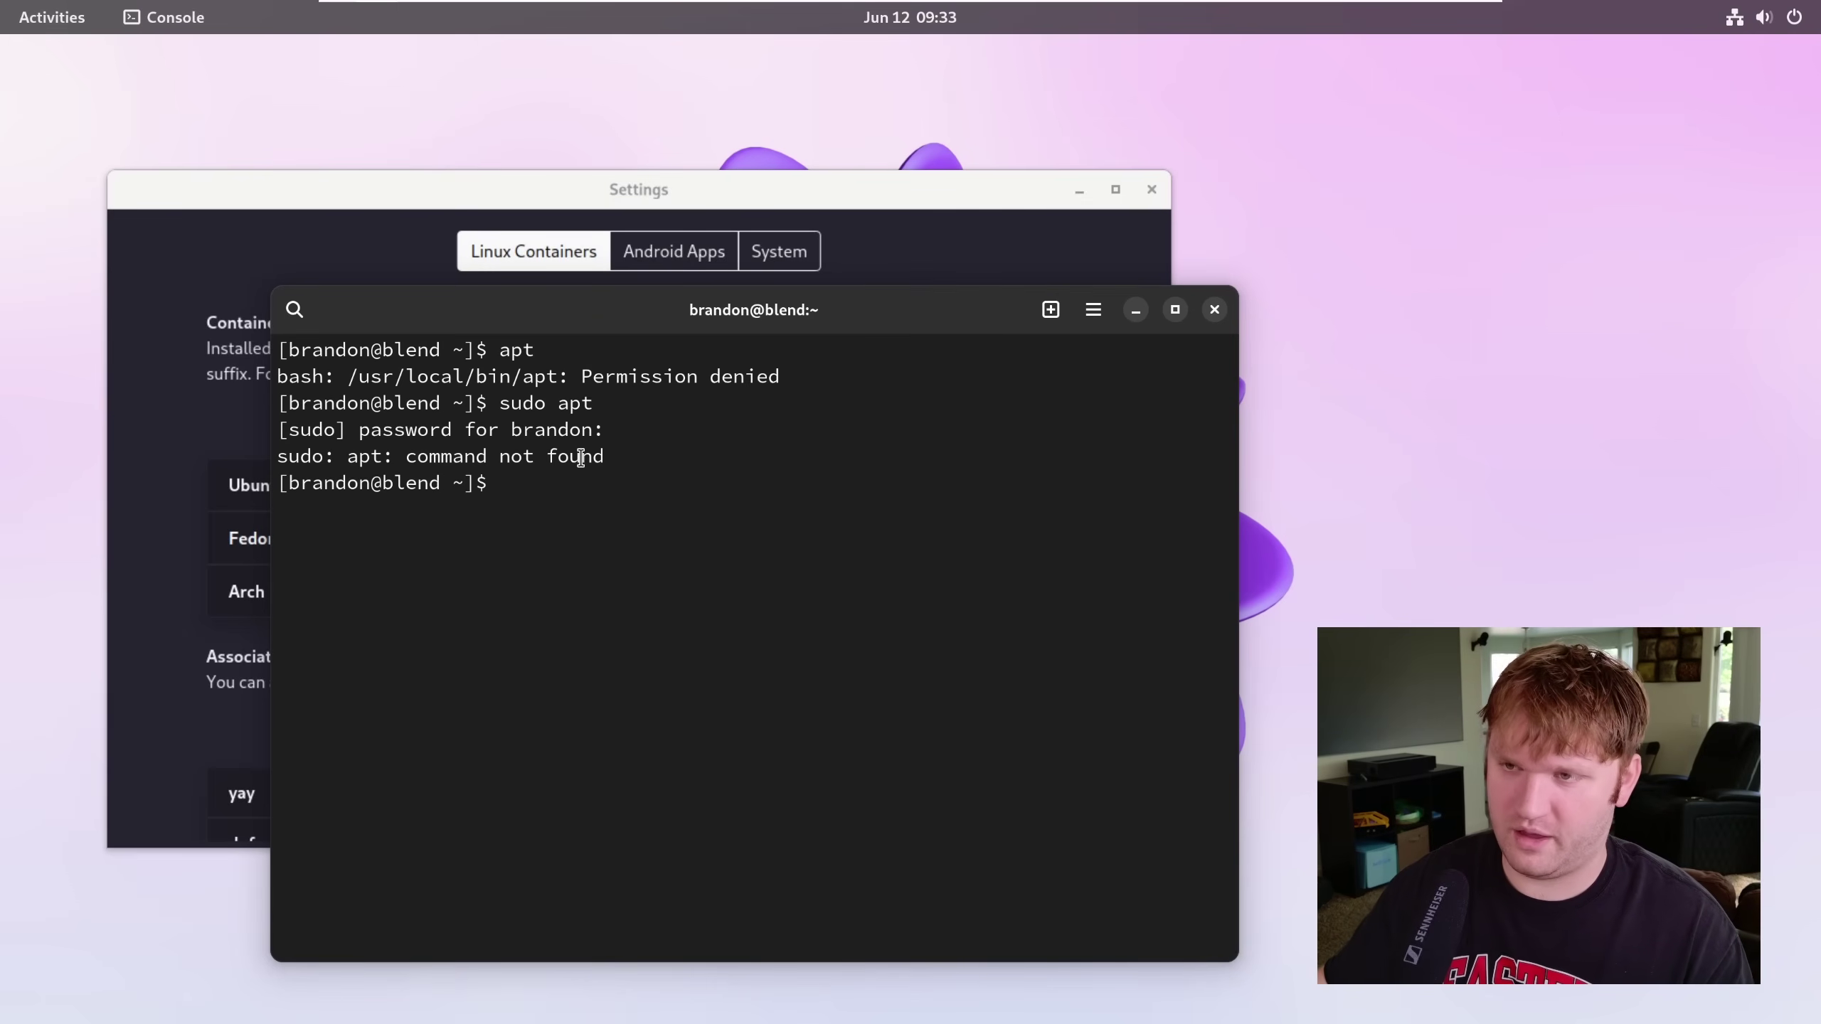
Add an association in Settings mapping apt to the Ubuntu container
left_click(418, 179)
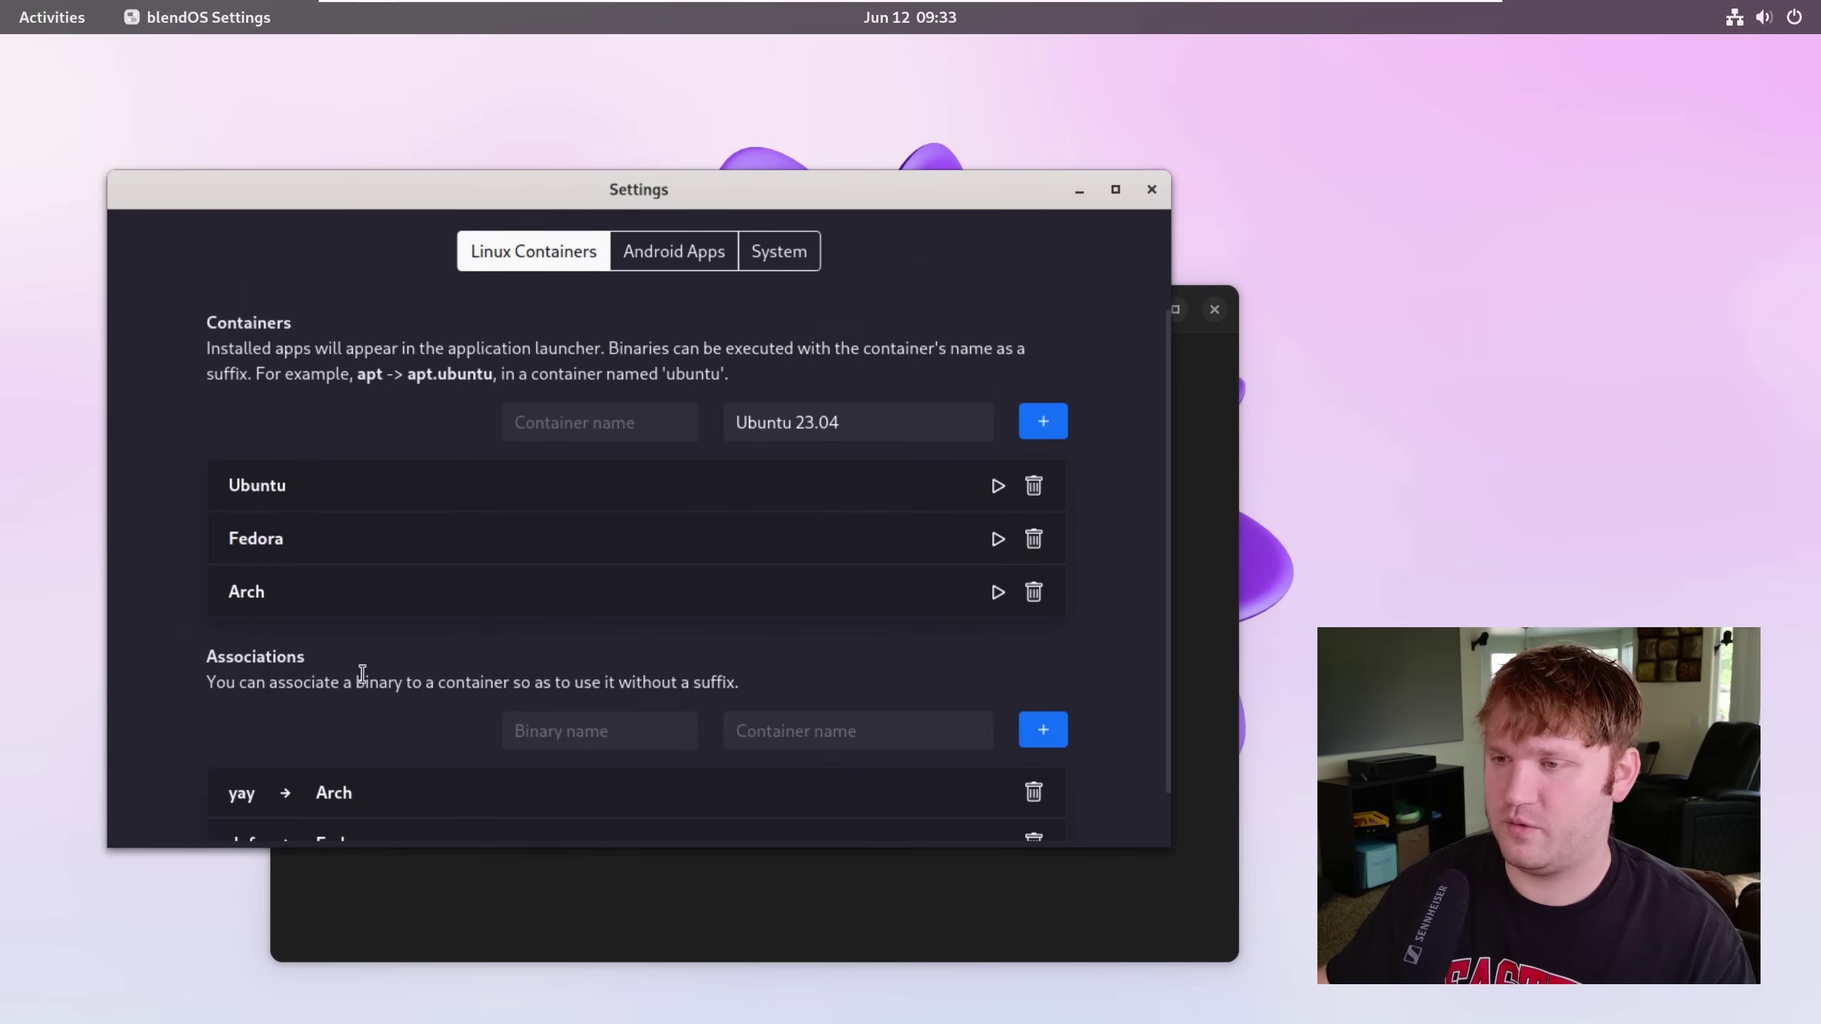
scroll(431, 710, "down", 2)
left_click(545, 679)
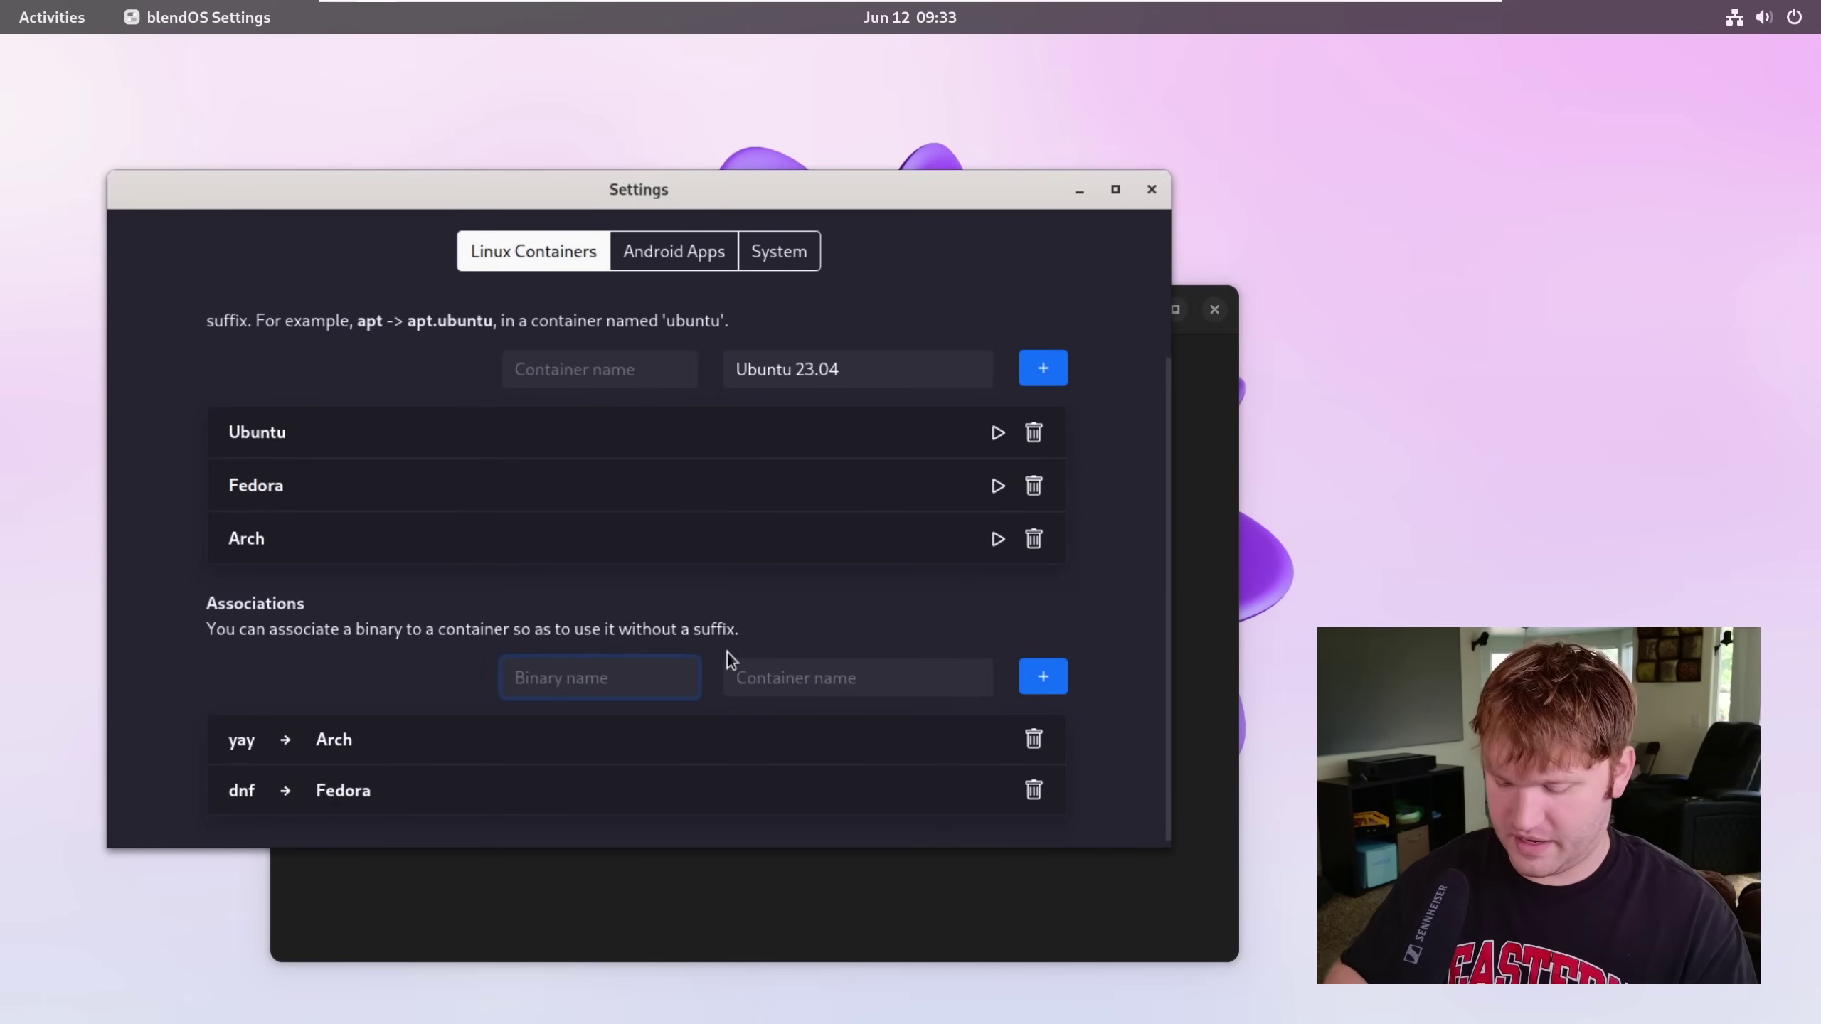
type("apt")
left_click(849, 675)
type("Ubuntu")
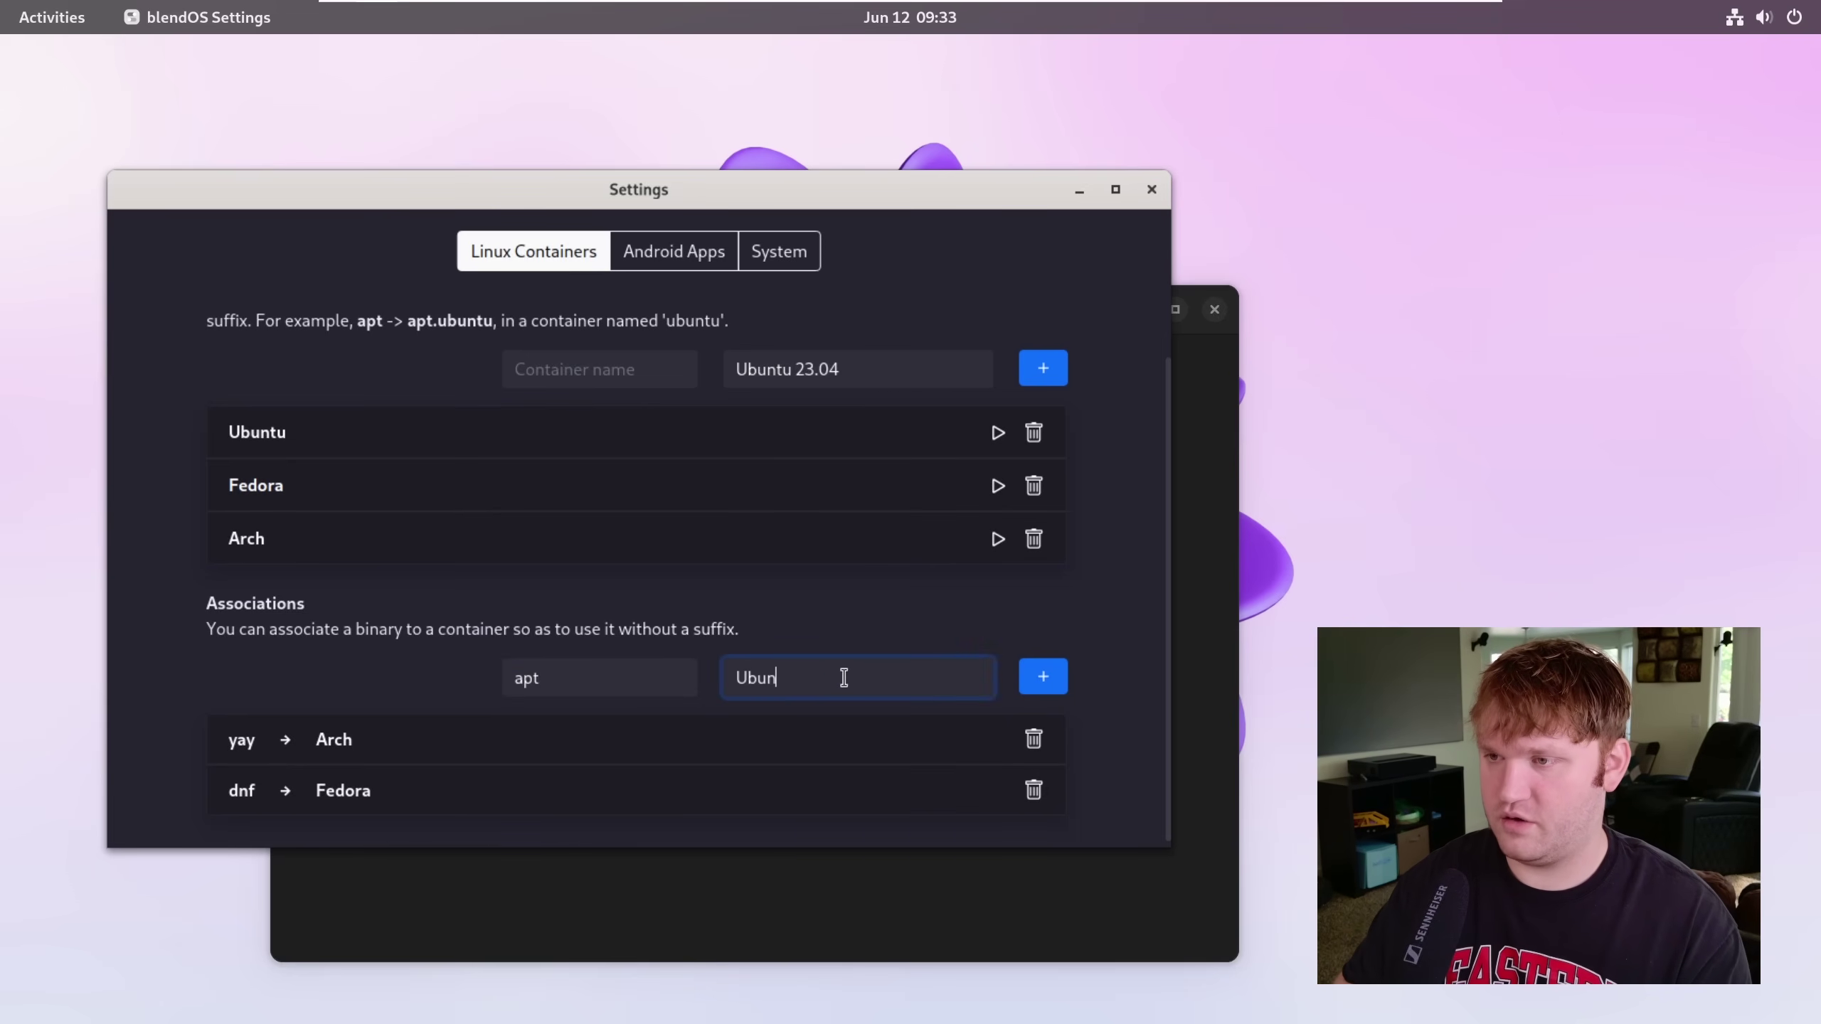
left_click(1043, 676)
scroll(825, 695, "down", 2)
Rerun 'sudo apt' in the host terminal, now routed to Ubuntu, and close the terminal
left_click(1098, 894)
key("Up")
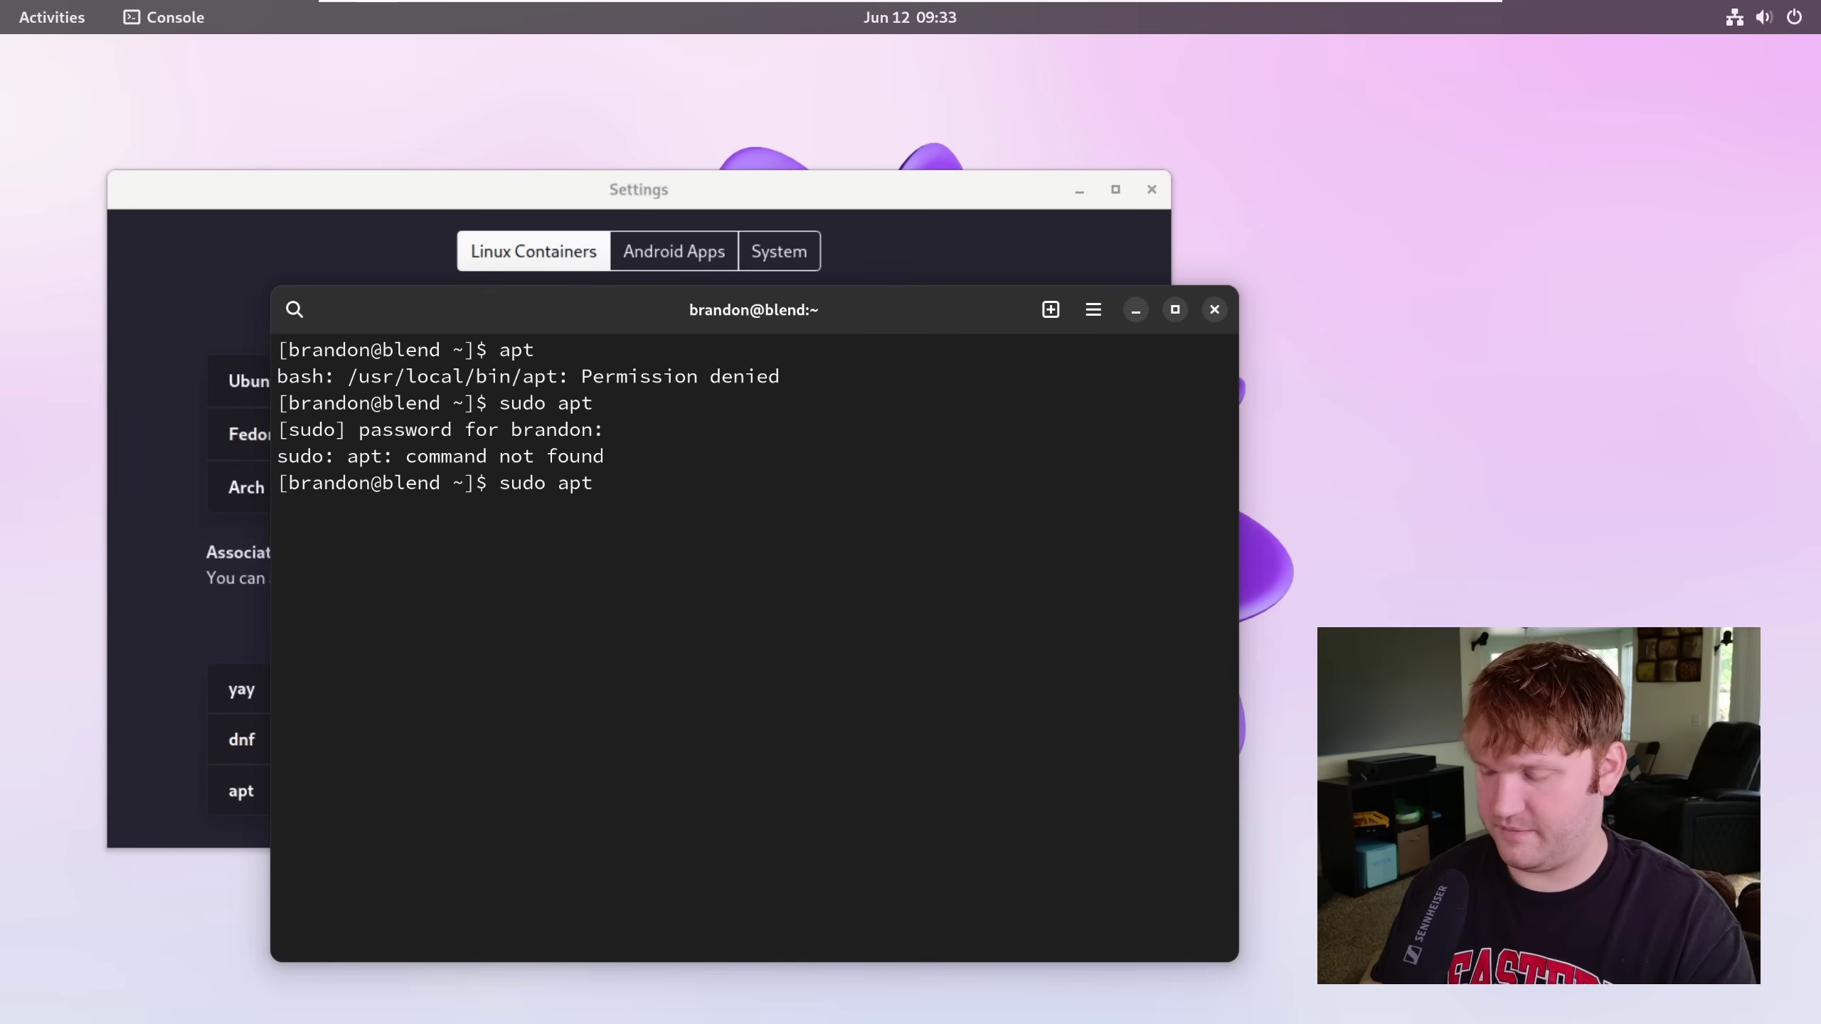
key("Return")
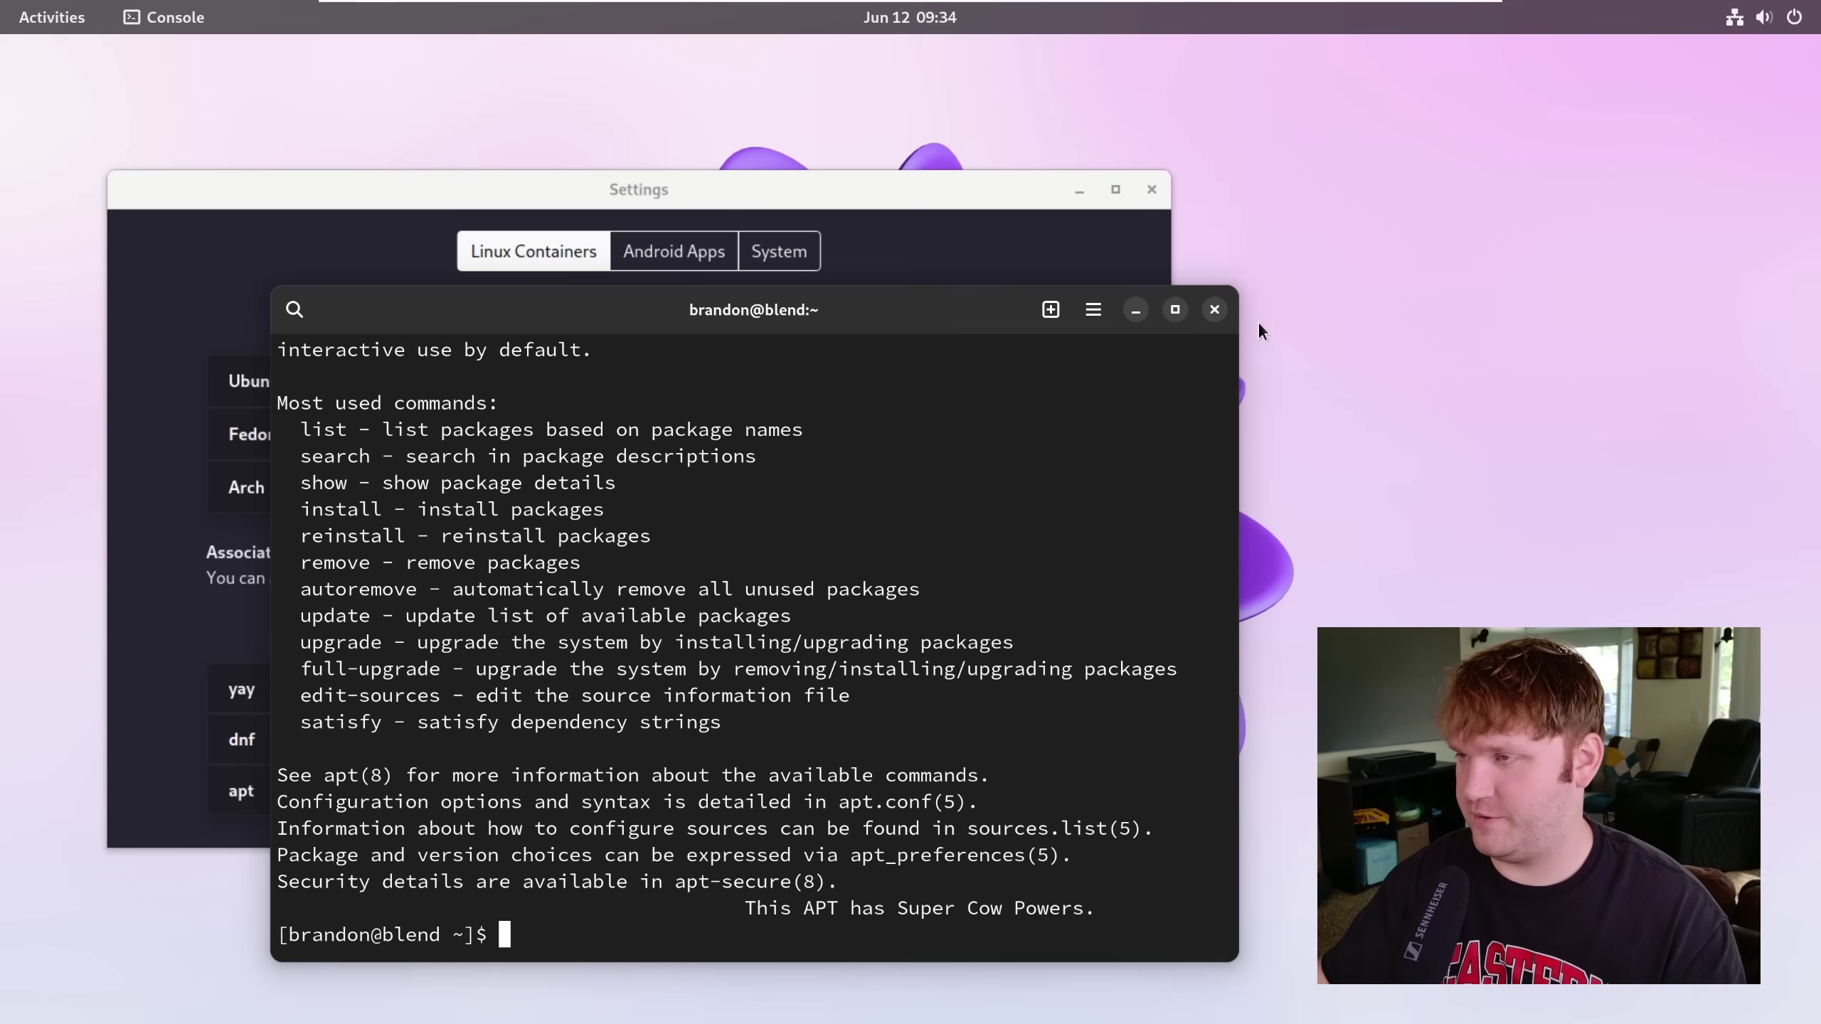
left_click(1214, 311)
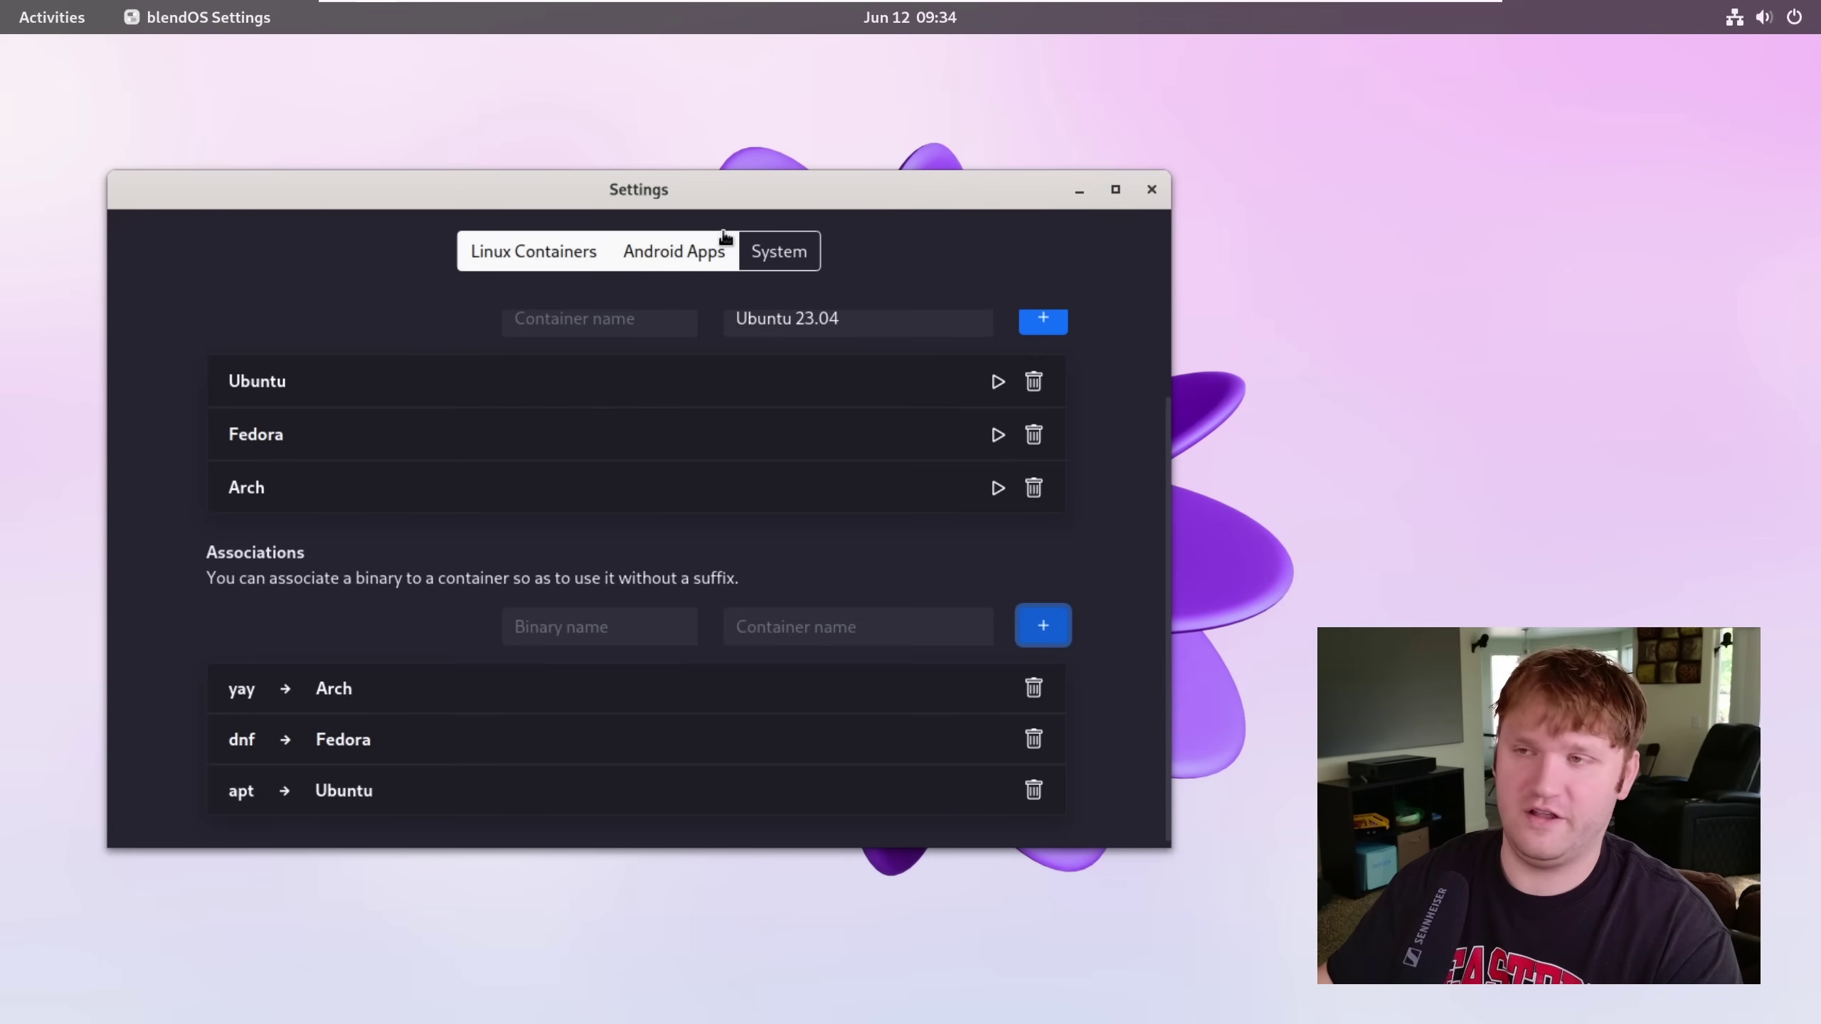
Switch to the Android Apps page, launch Aurora Store, move its window aside and close it
left_click(645, 247)
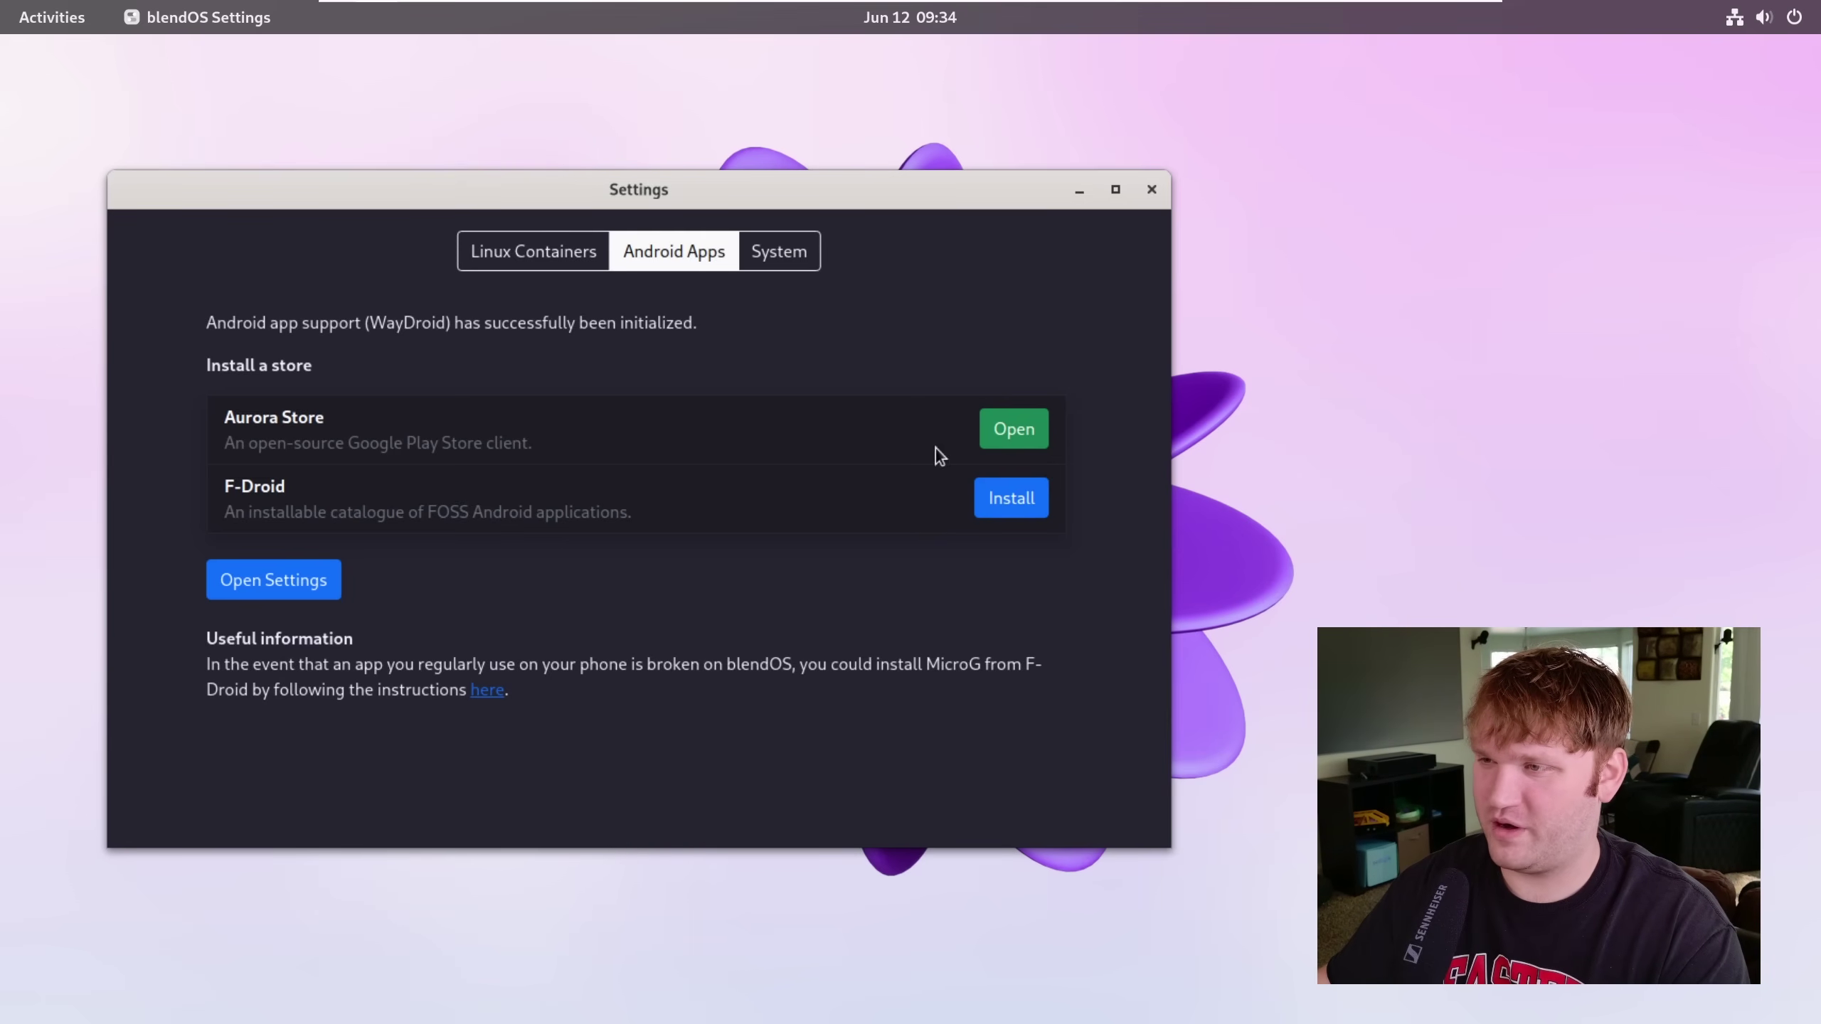
left_click(1038, 424)
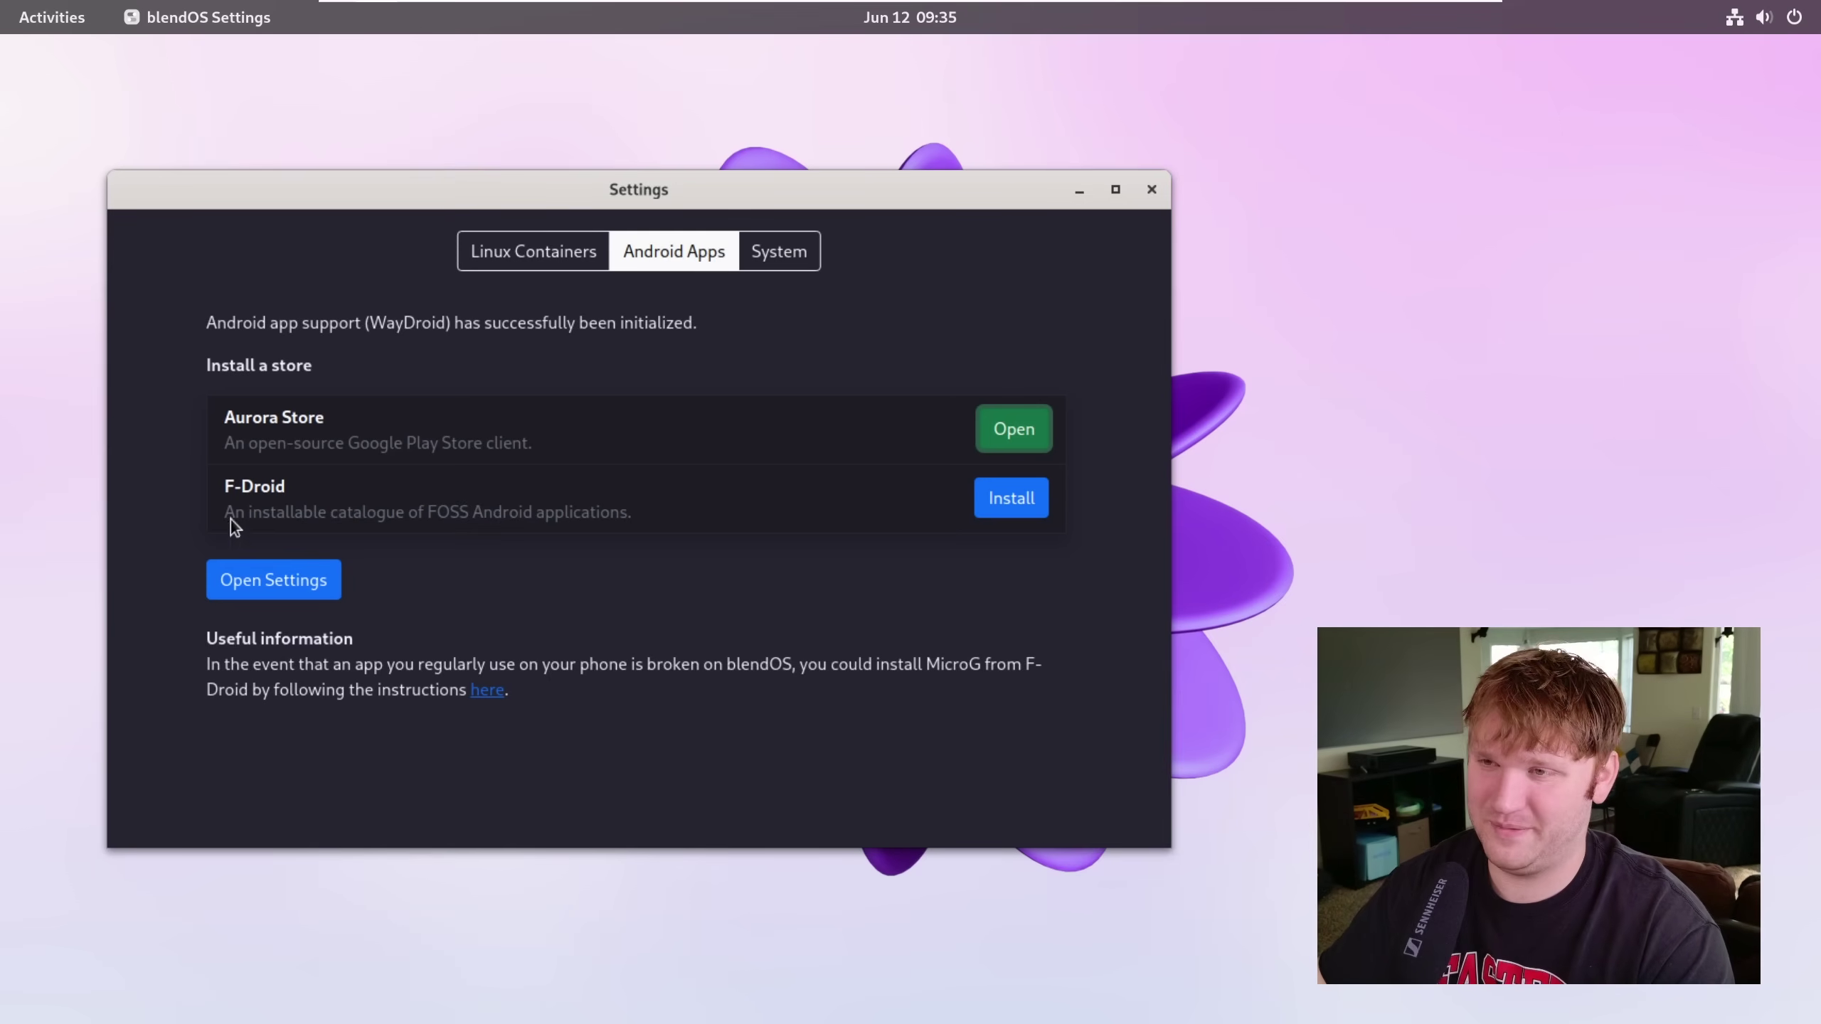
left_click(41, 21)
left_click(1196, 964)
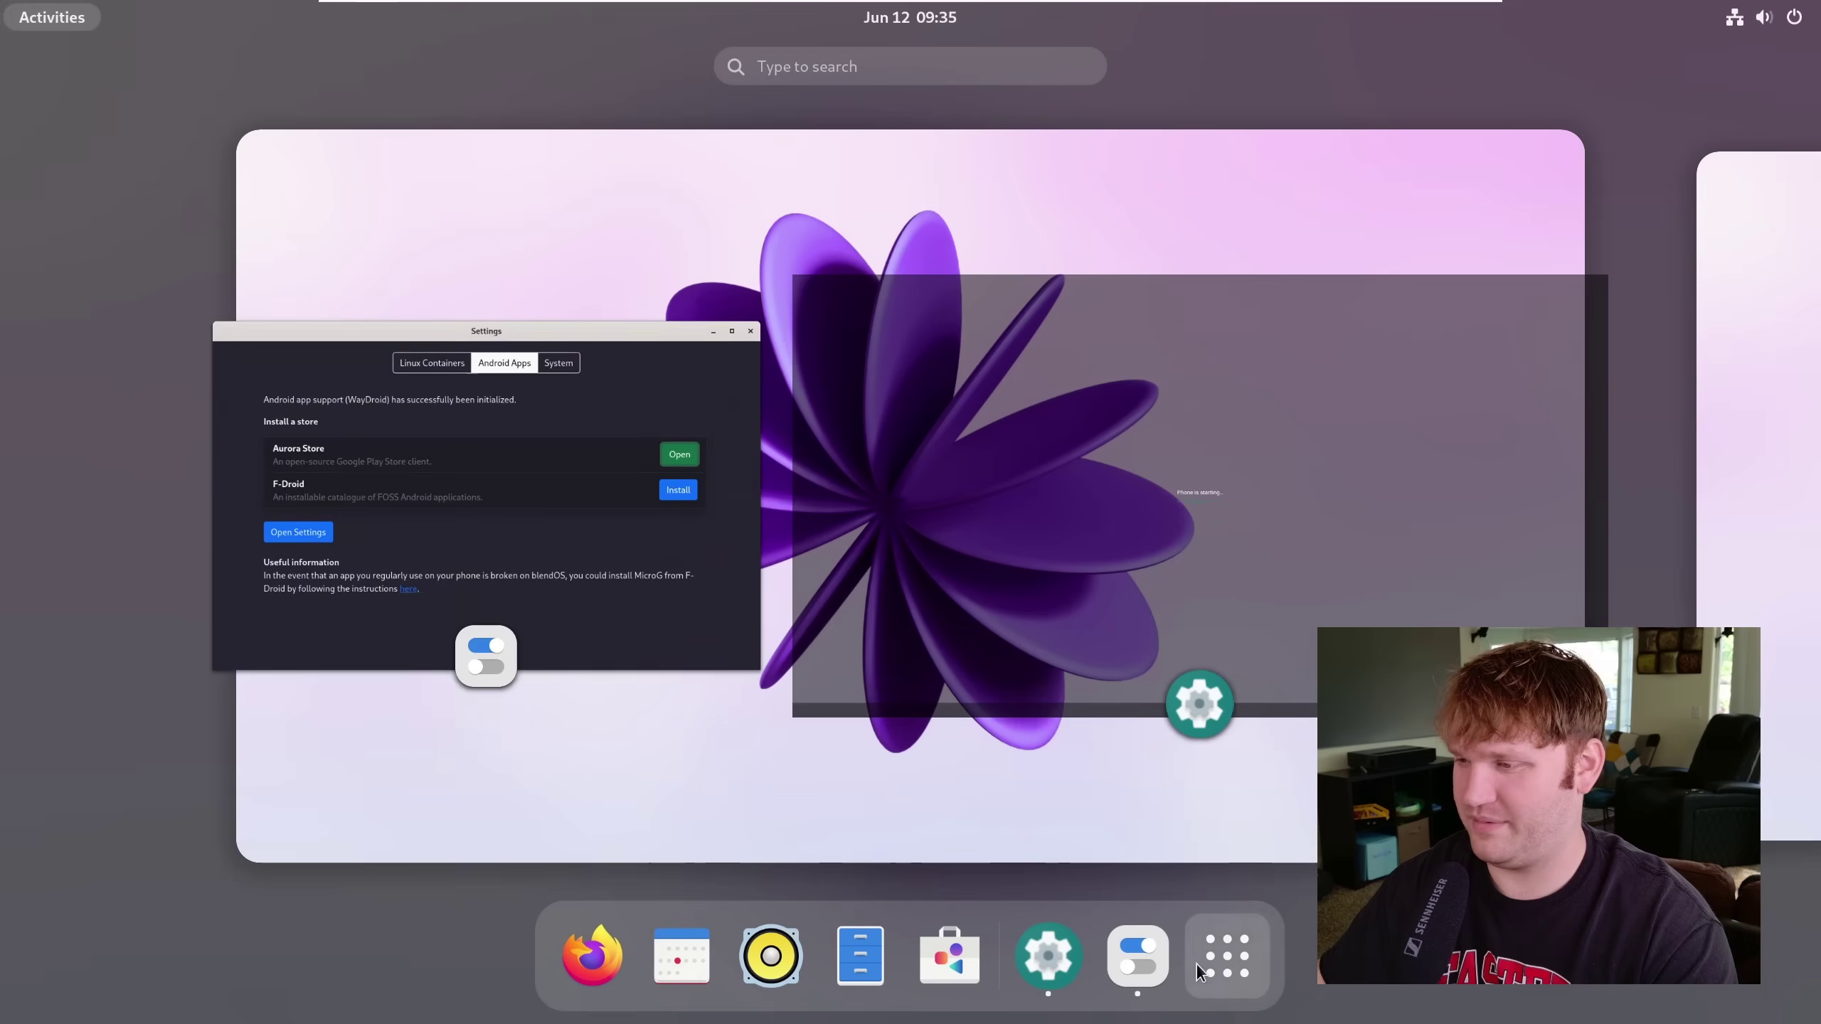
left_click(1256, 464)
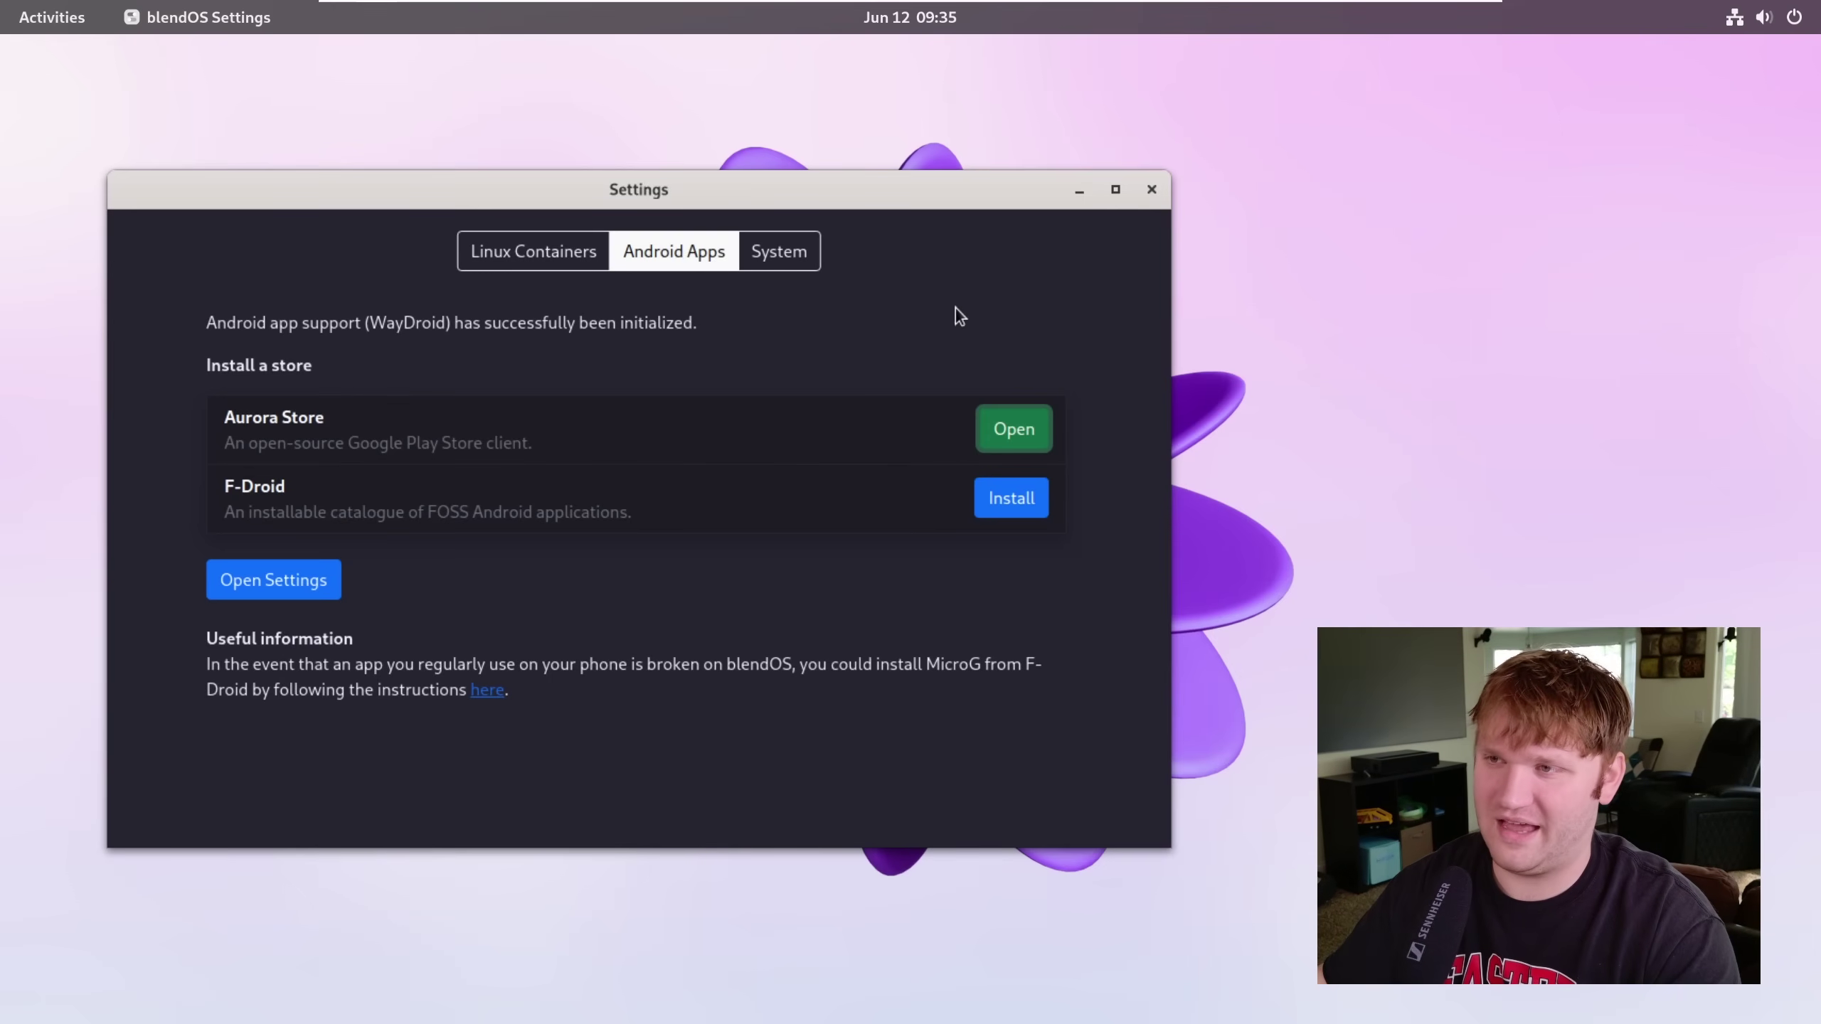
left_click(1024, 437)
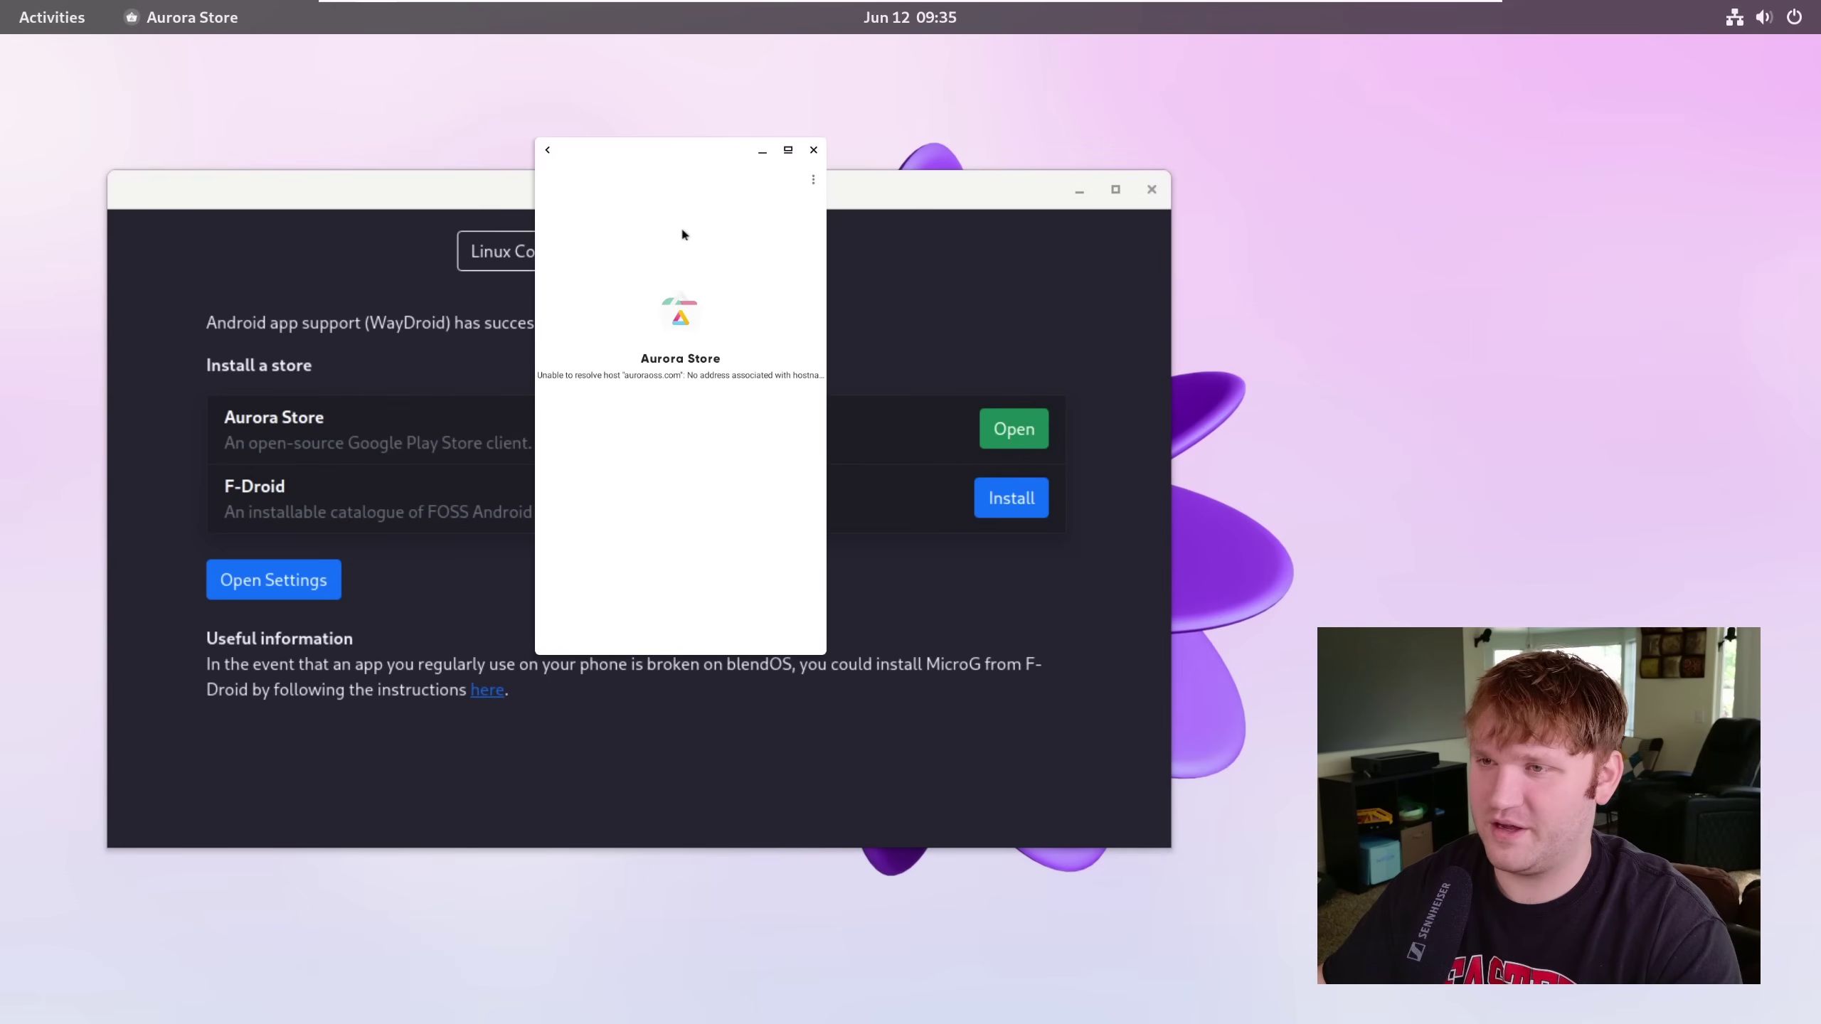
left_click_drag(589, 155, 1281, 200)
key("alt+F4")
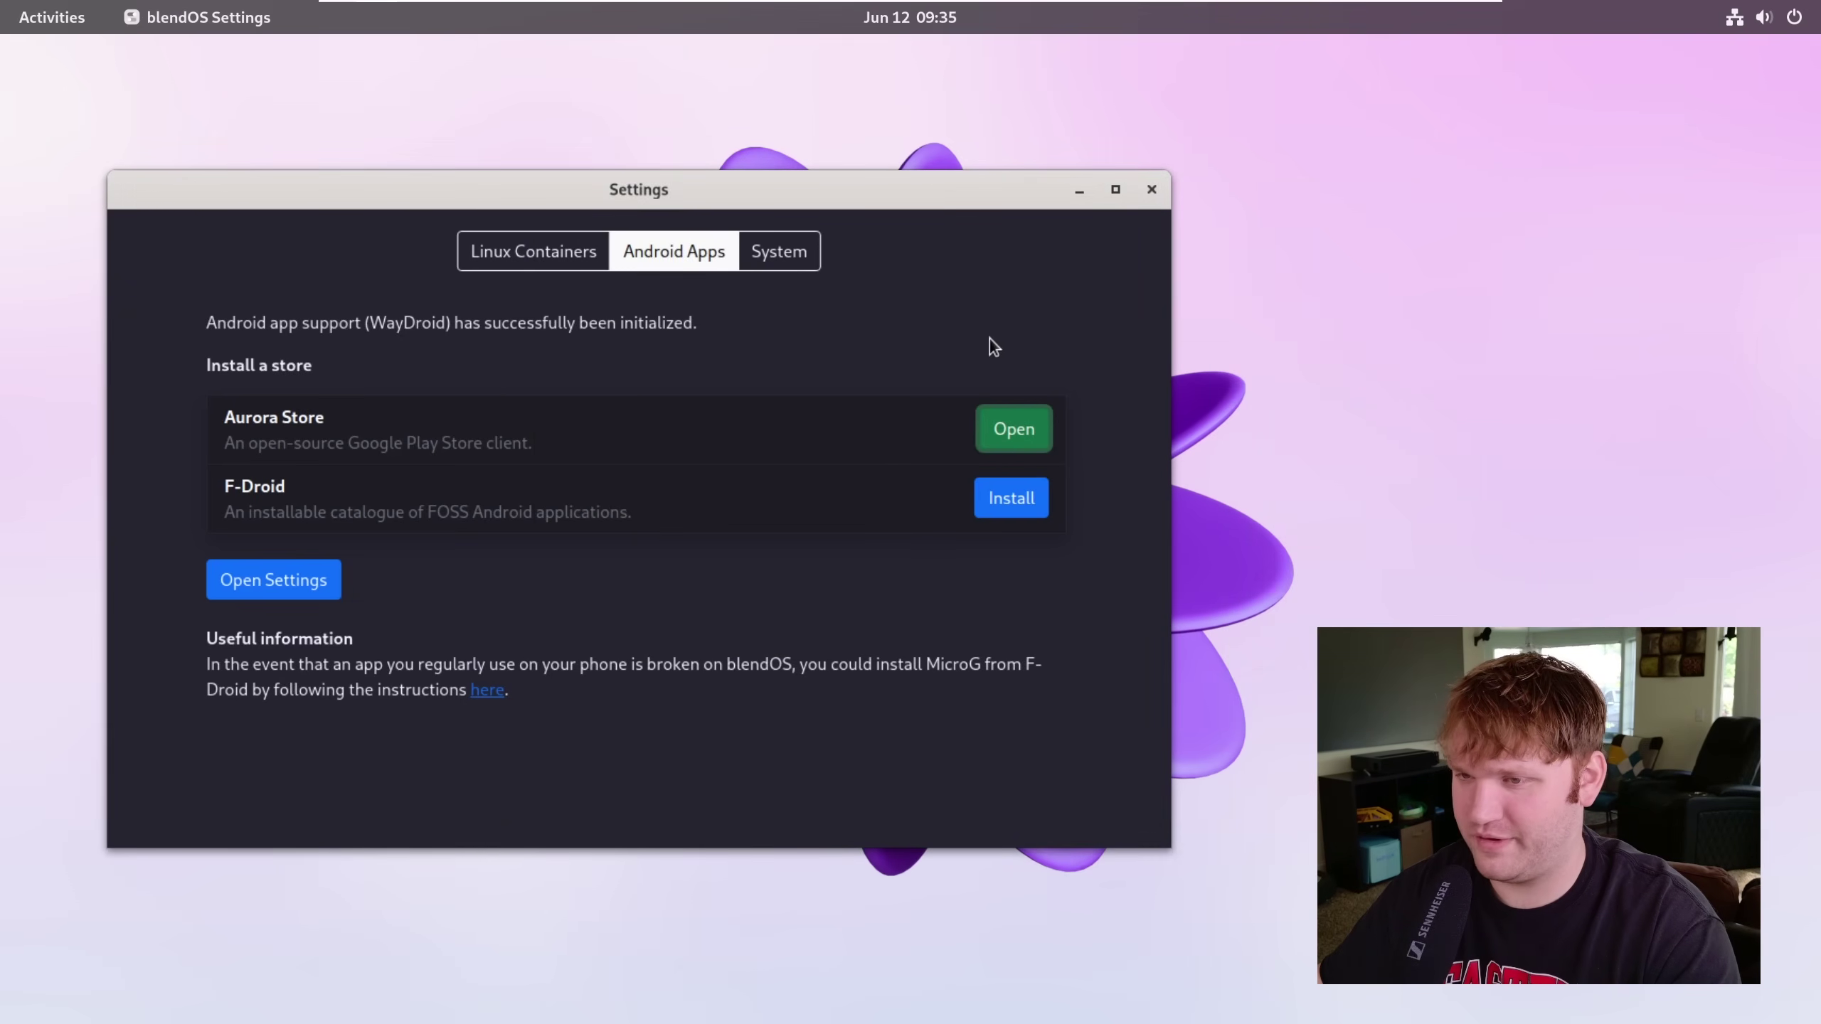
Open the Android system settings, then the Android Apps folder in the app grid
left_click(239, 587)
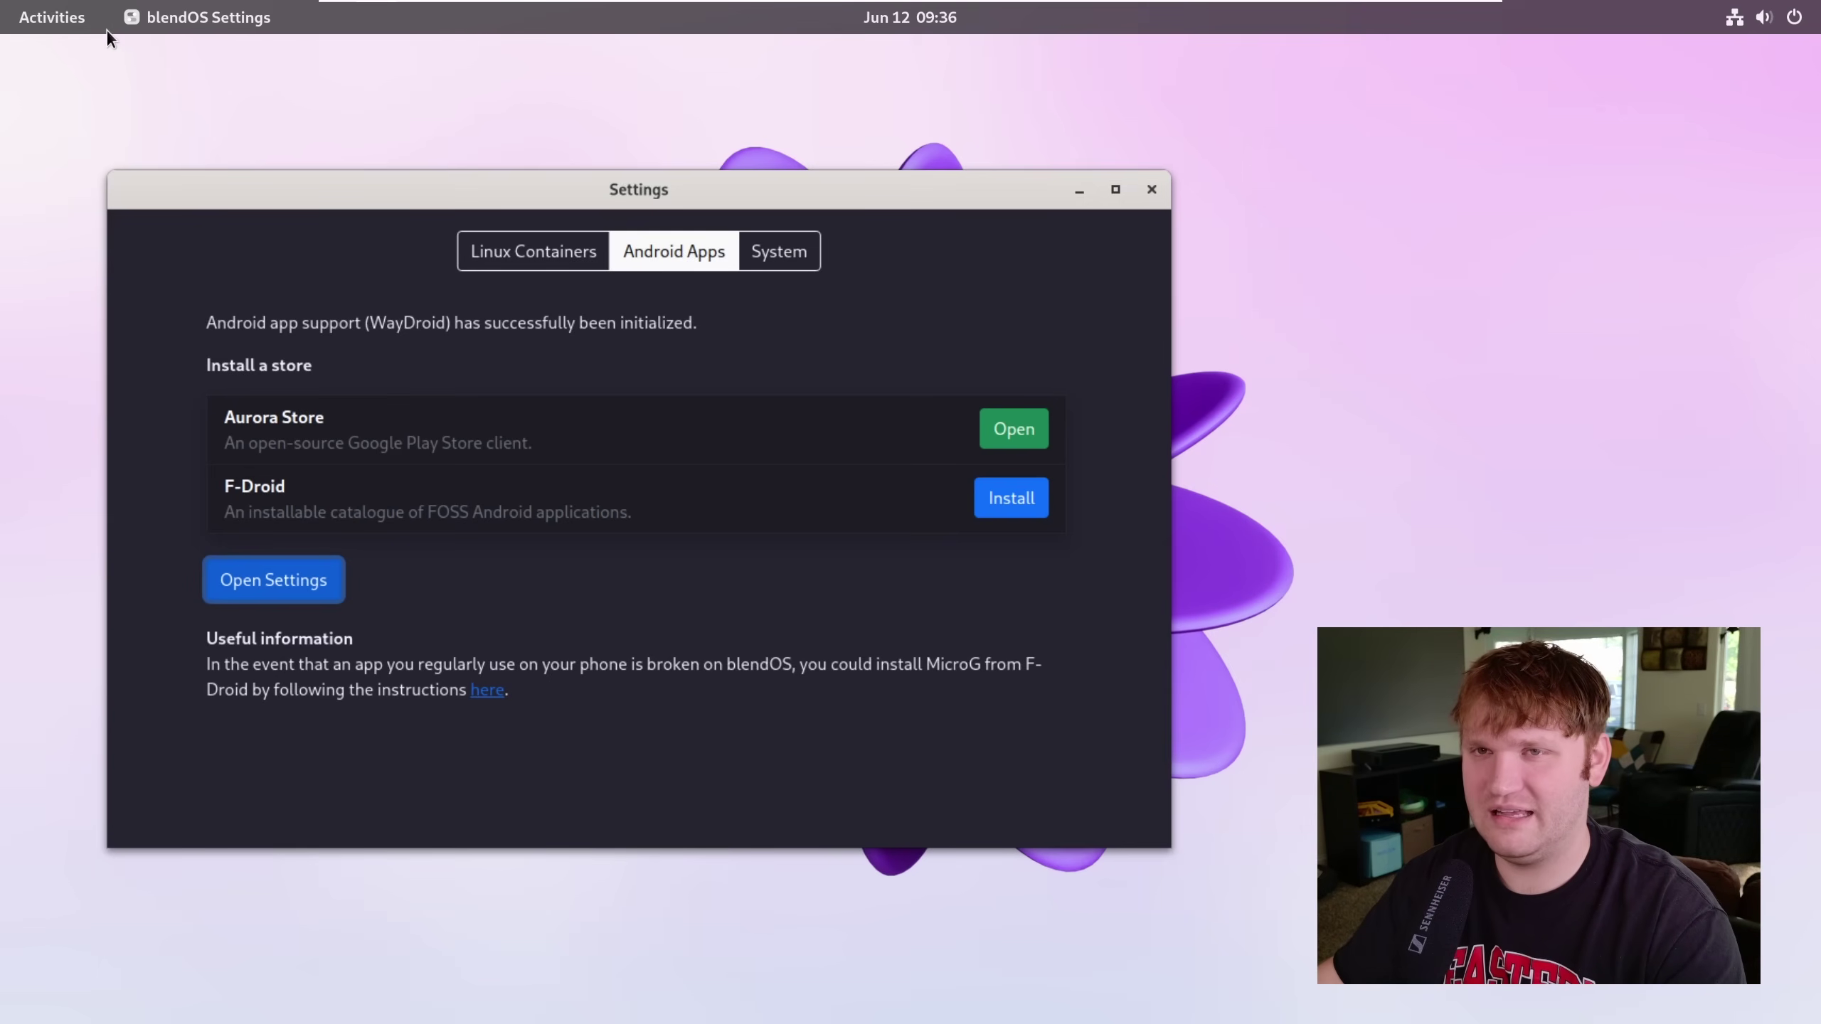
left_click(44, 15)
left_click(1211, 941)
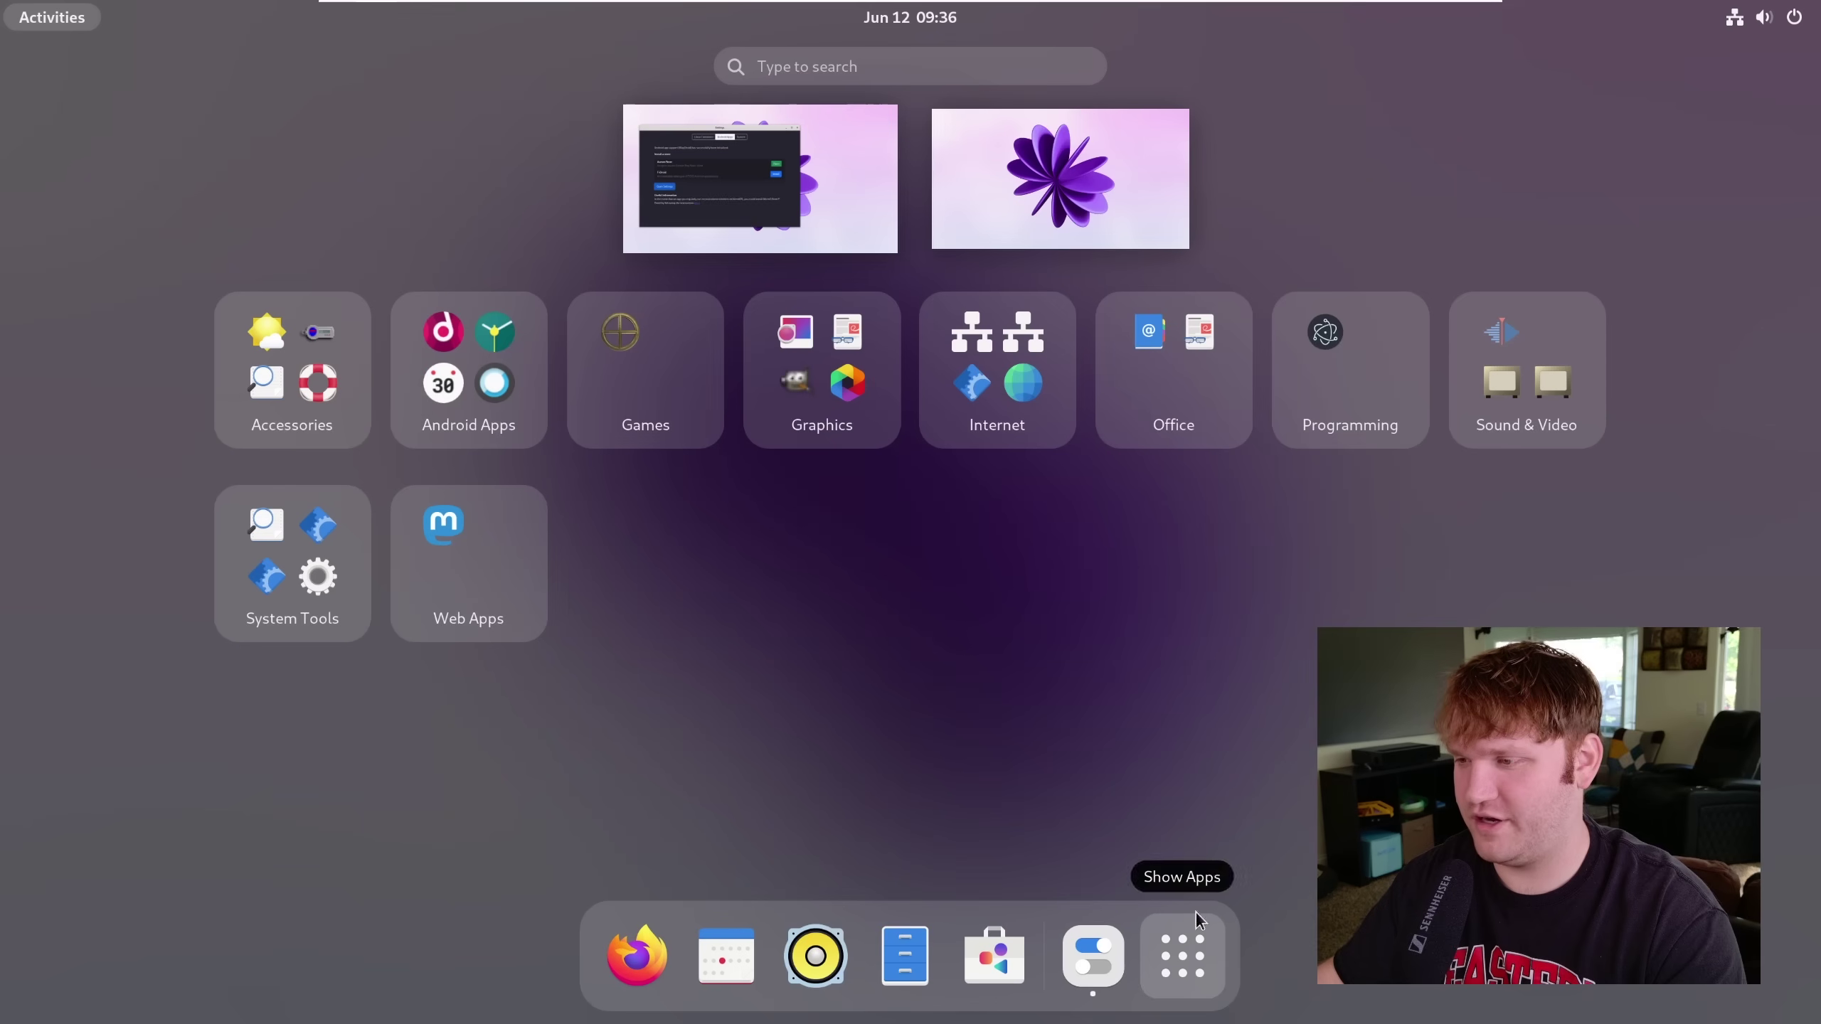
left_click(463, 354)
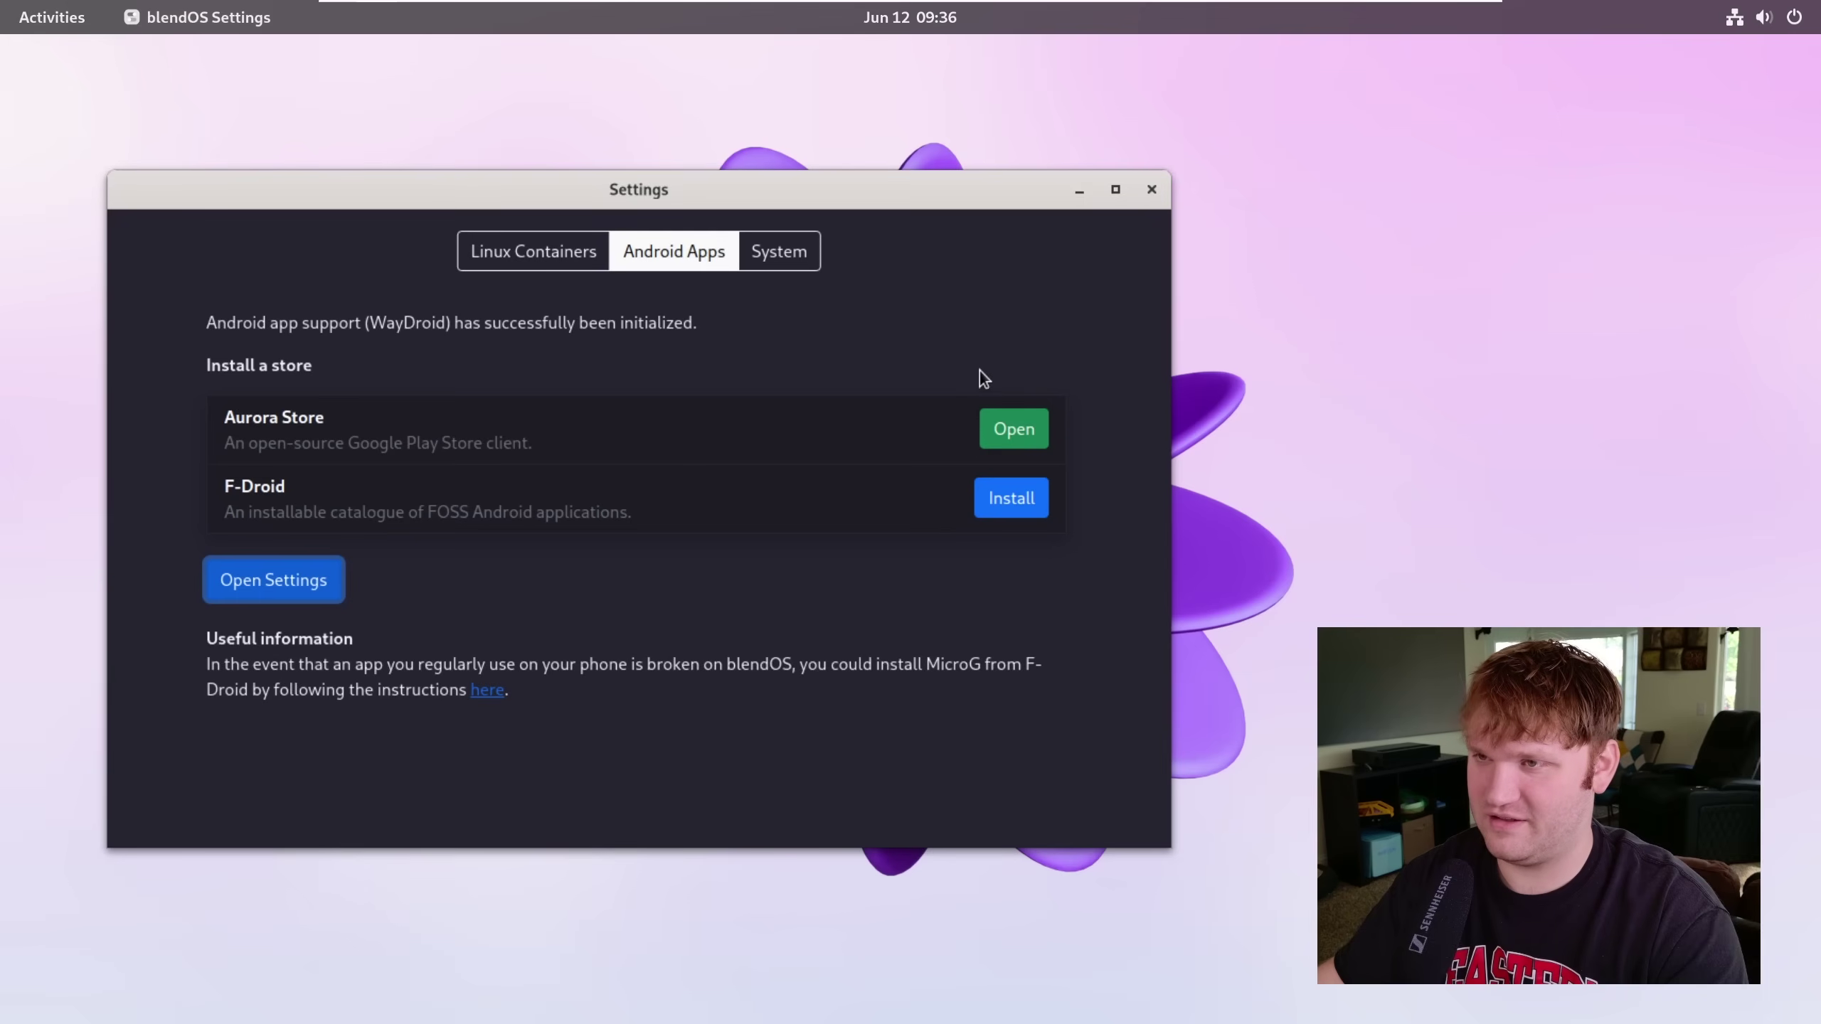
Restart the system from the top-right power menu, then return to the Android Apps list
left_click(1781, 22)
left_click(1772, 81)
left_click(1677, 245)
left_click(976, 580)
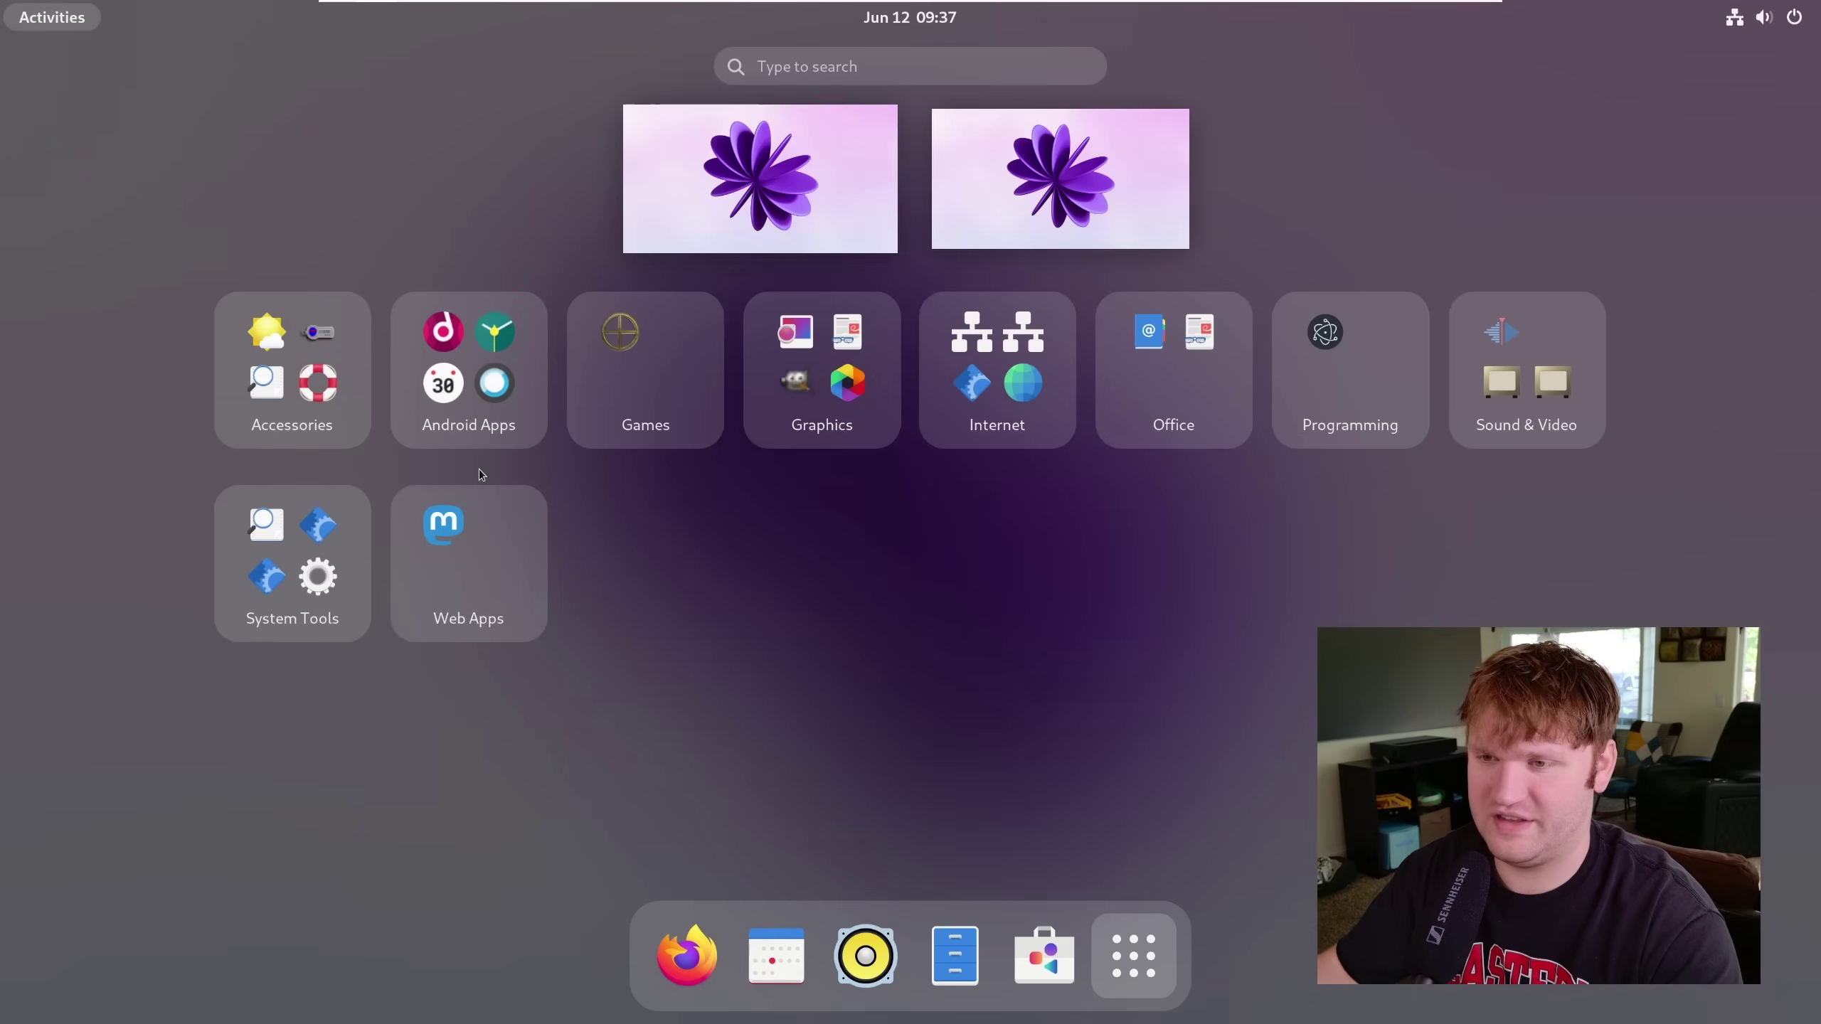
left_click(446, 425)
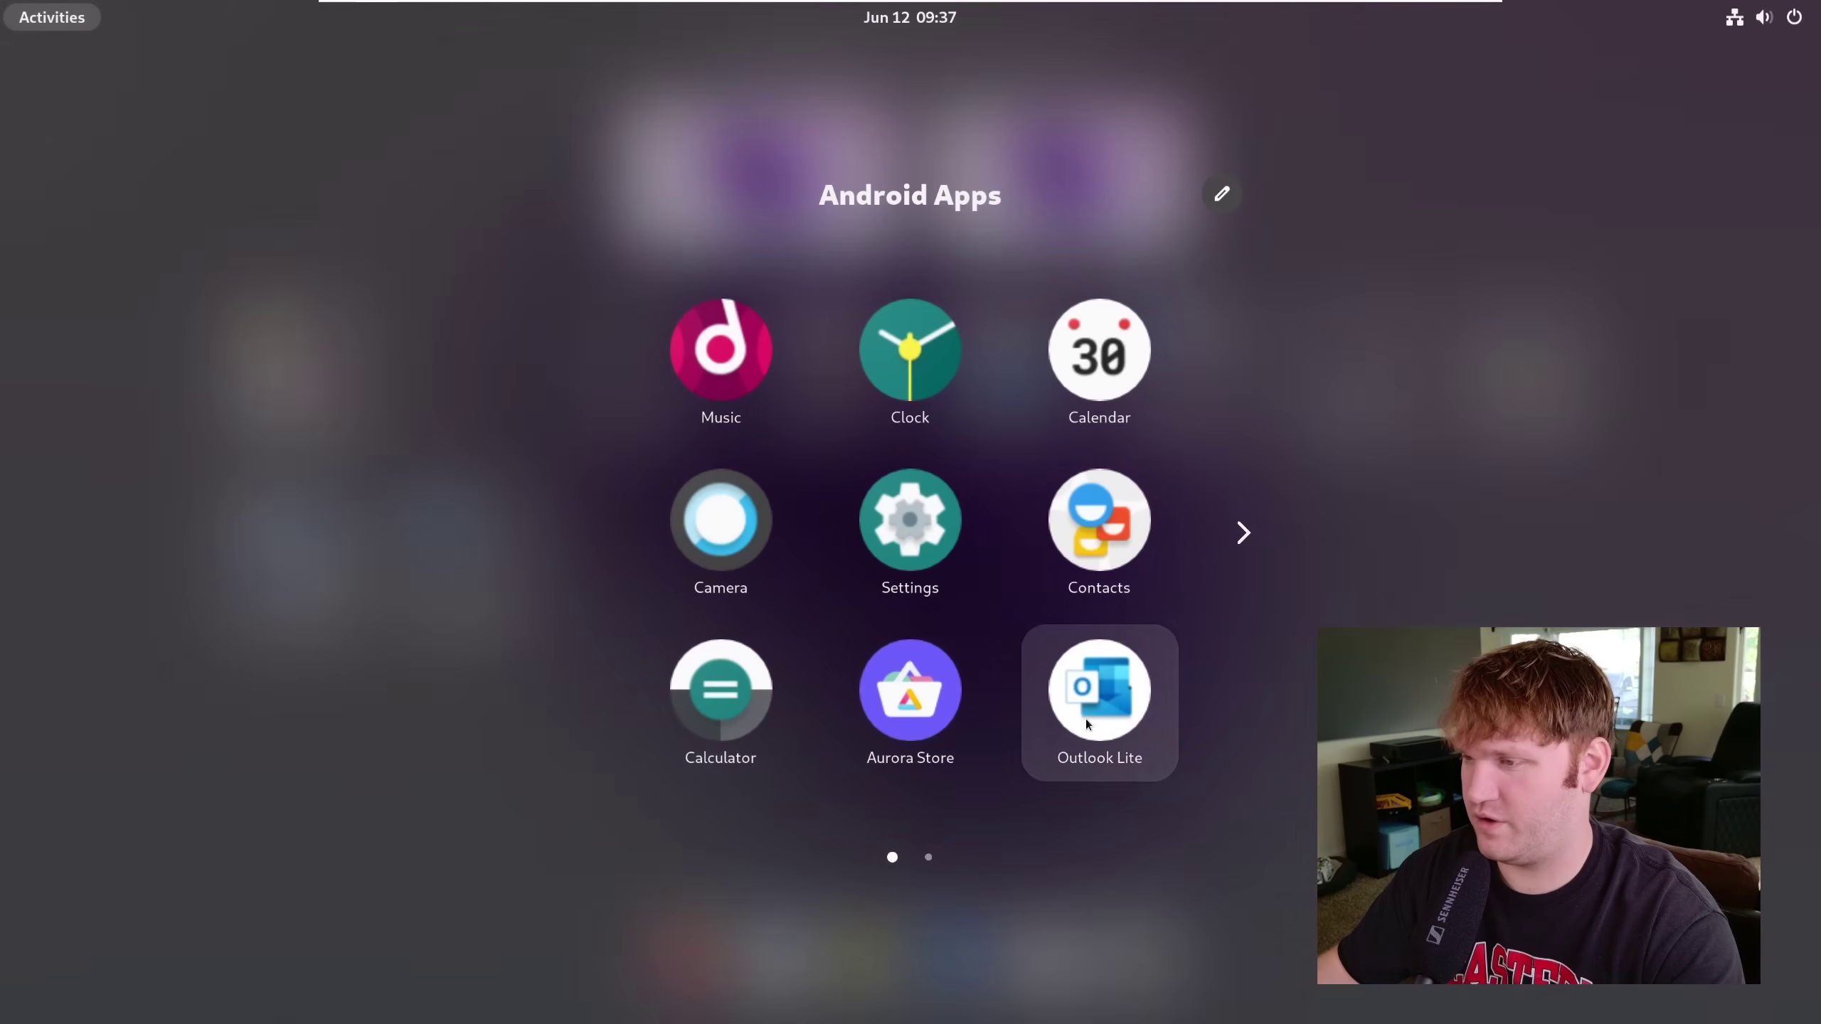
left_click(1086, 718)
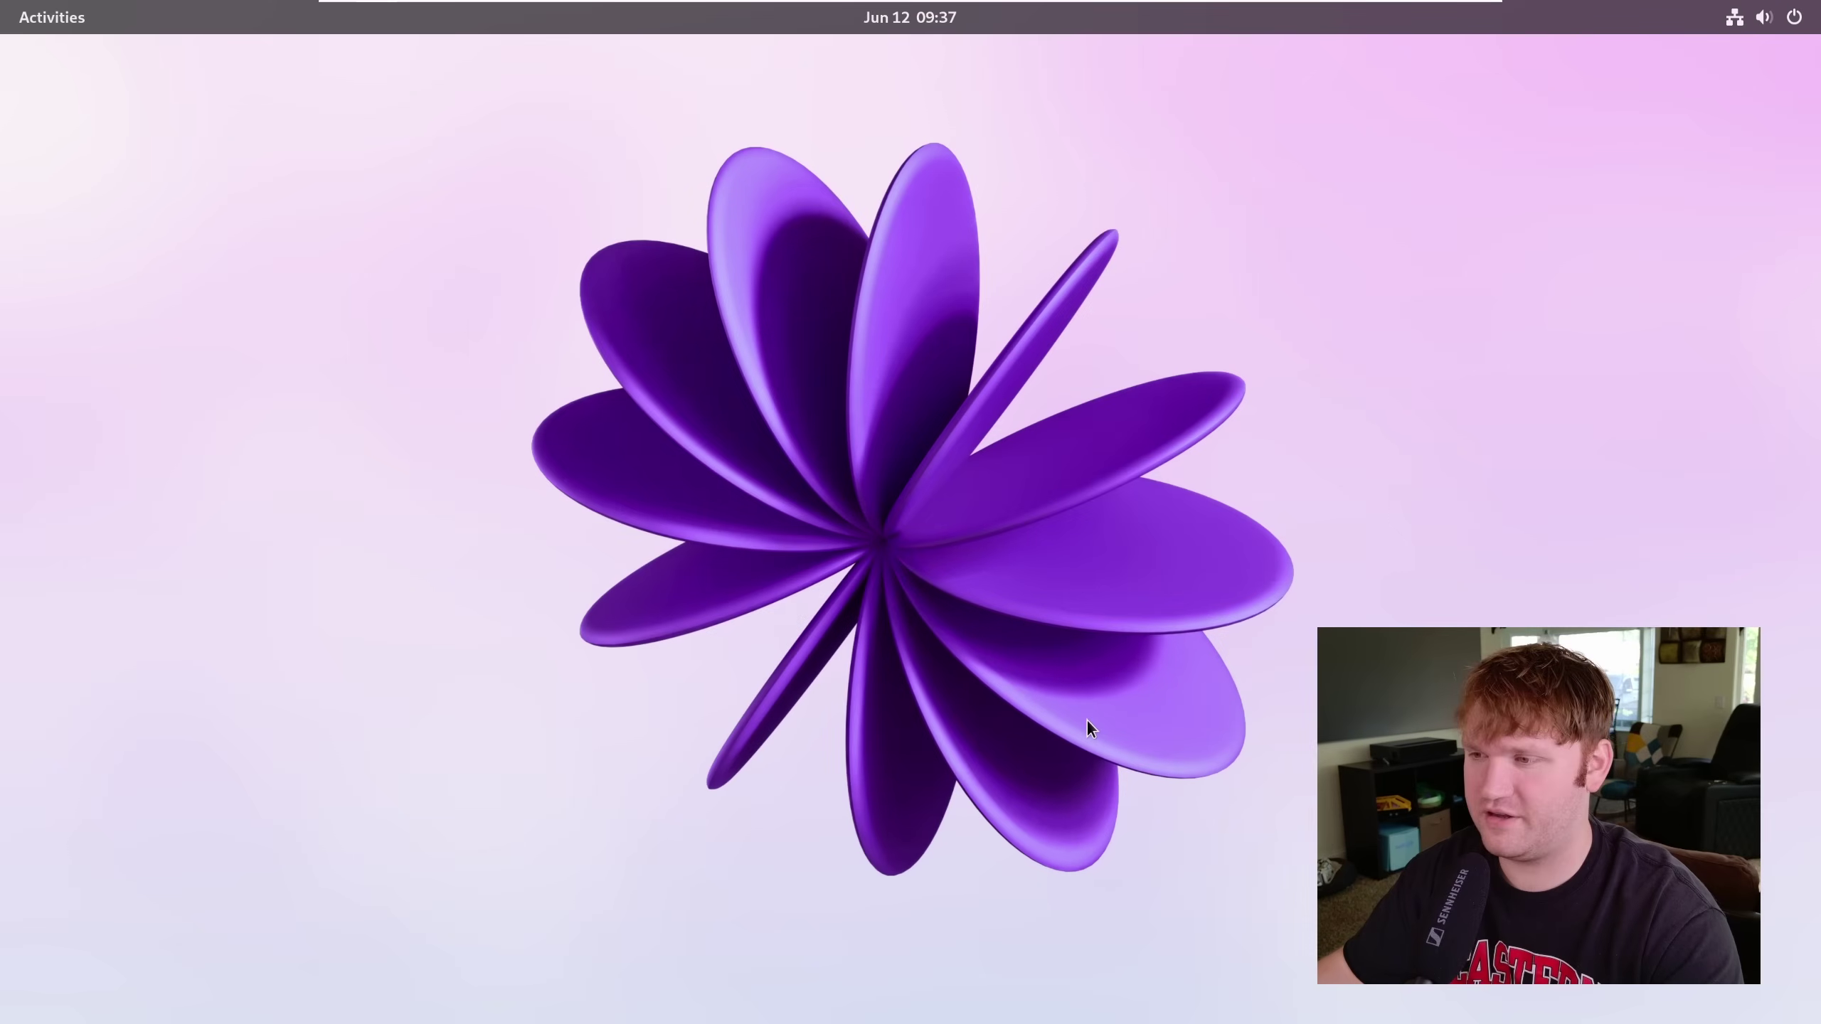
key("super")
Launch Android Settings, view About phone showing Android 11, go back and close it
left_click(689, 697)
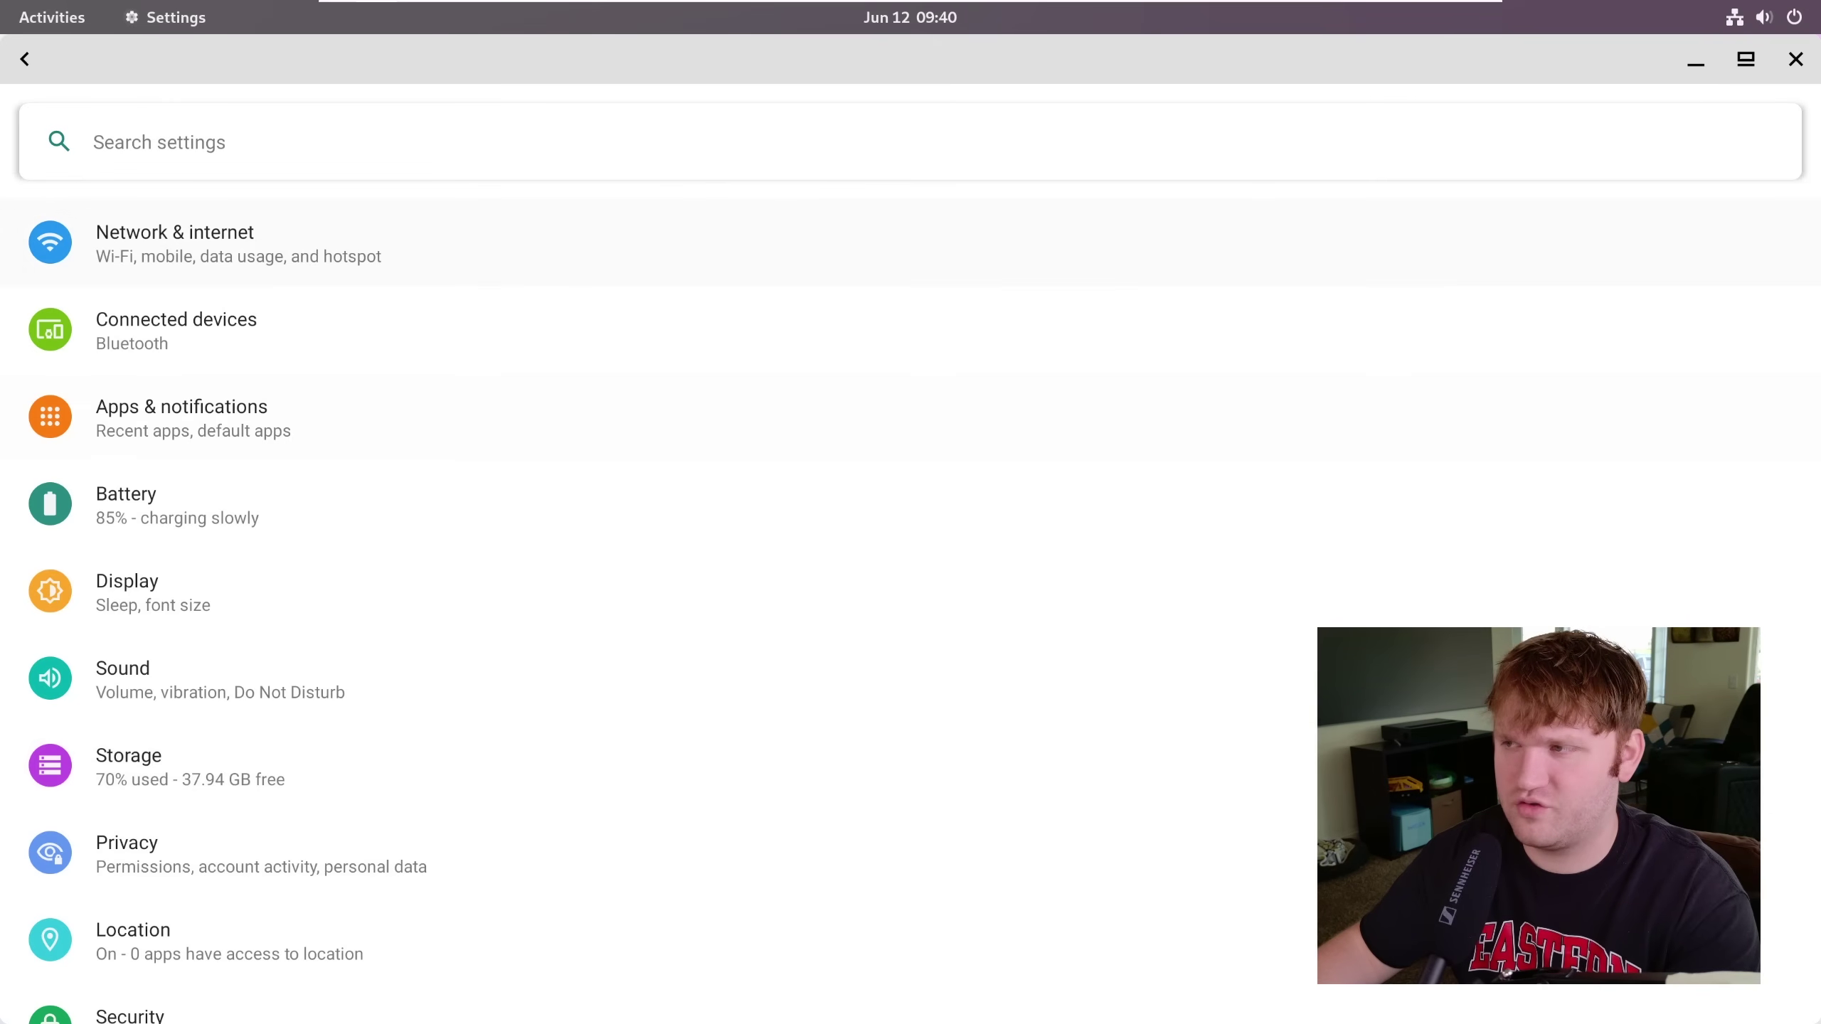
scroll(1018, 456, "down", 5)
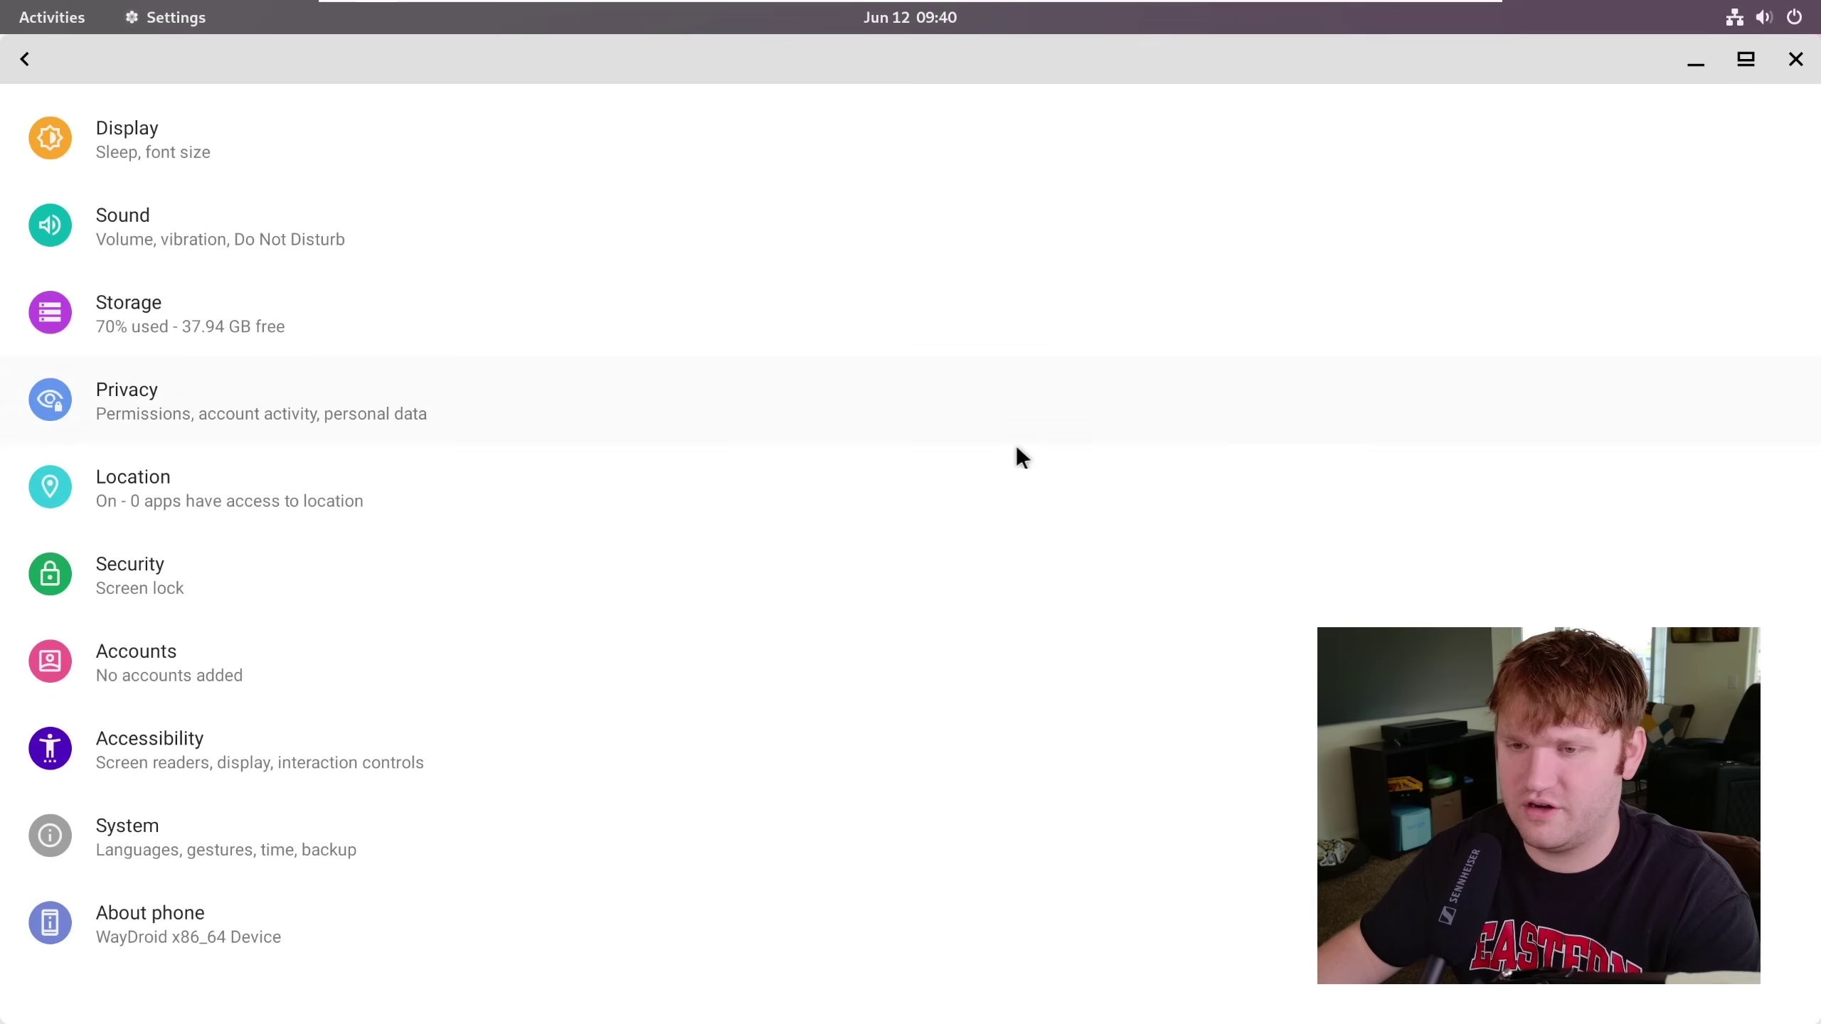
left_click(135, 916)
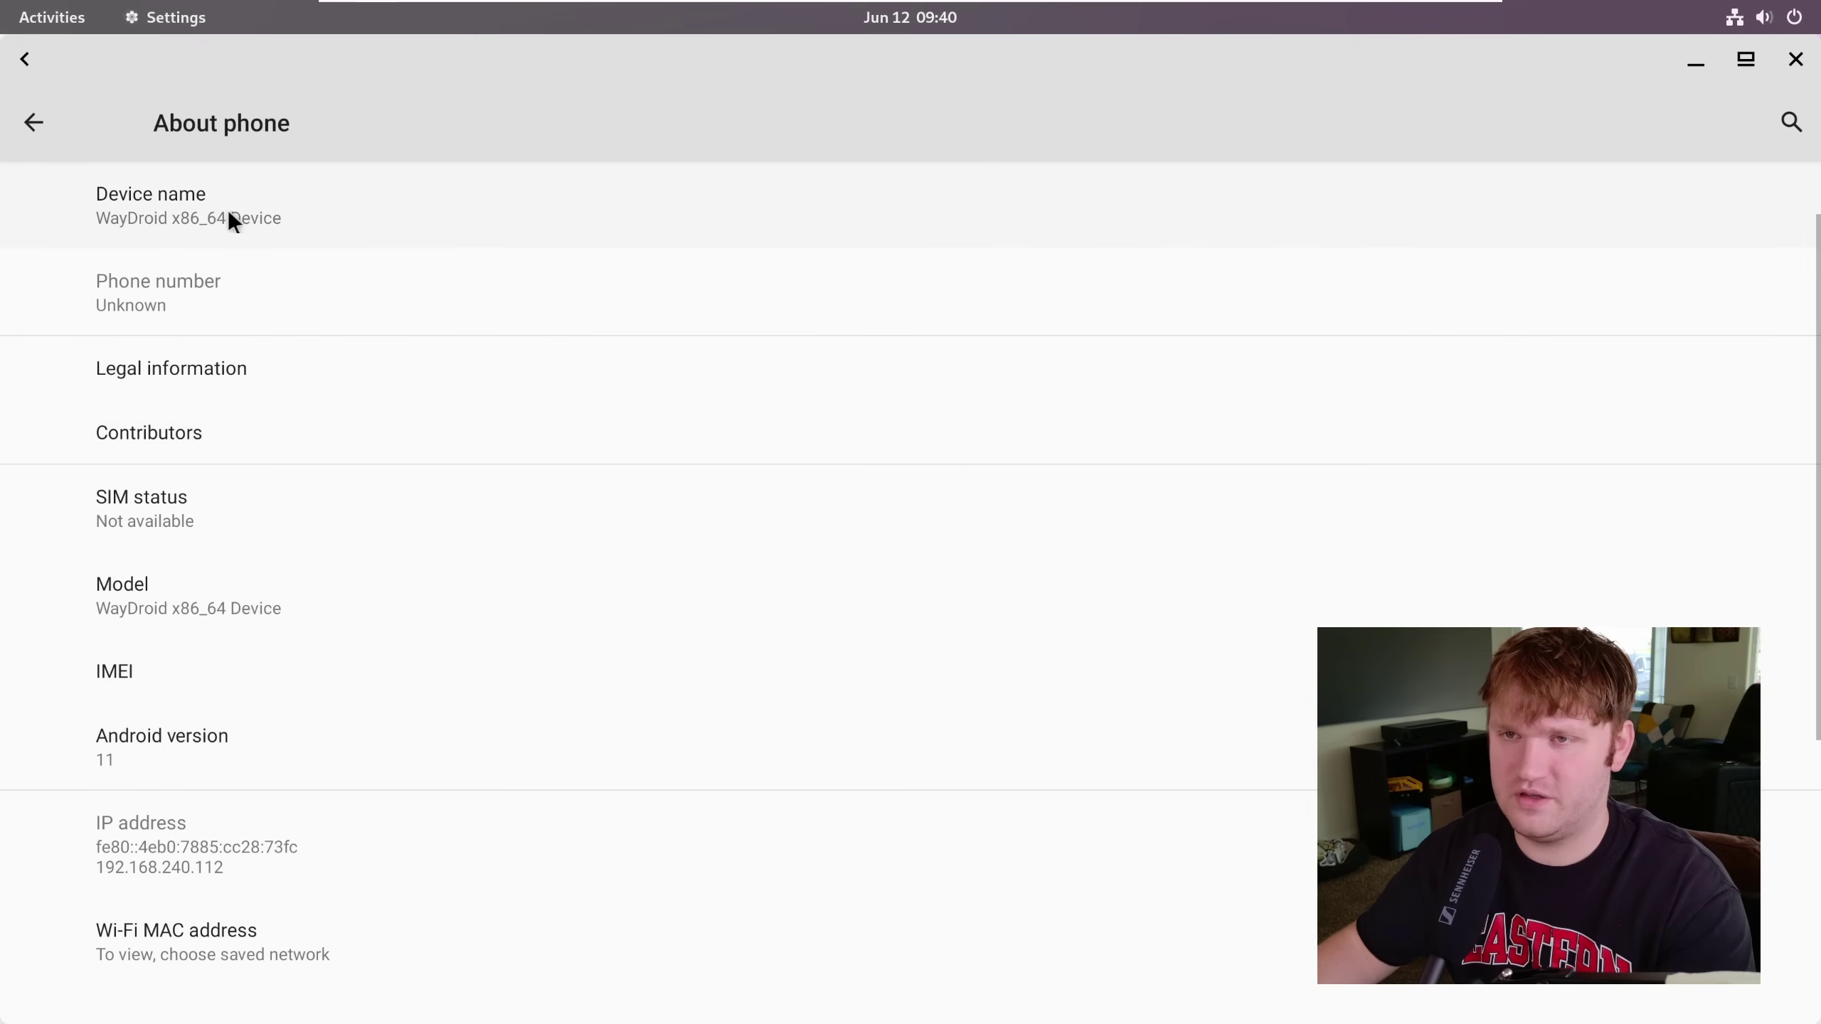
scroll(495, 703, "down", 4)
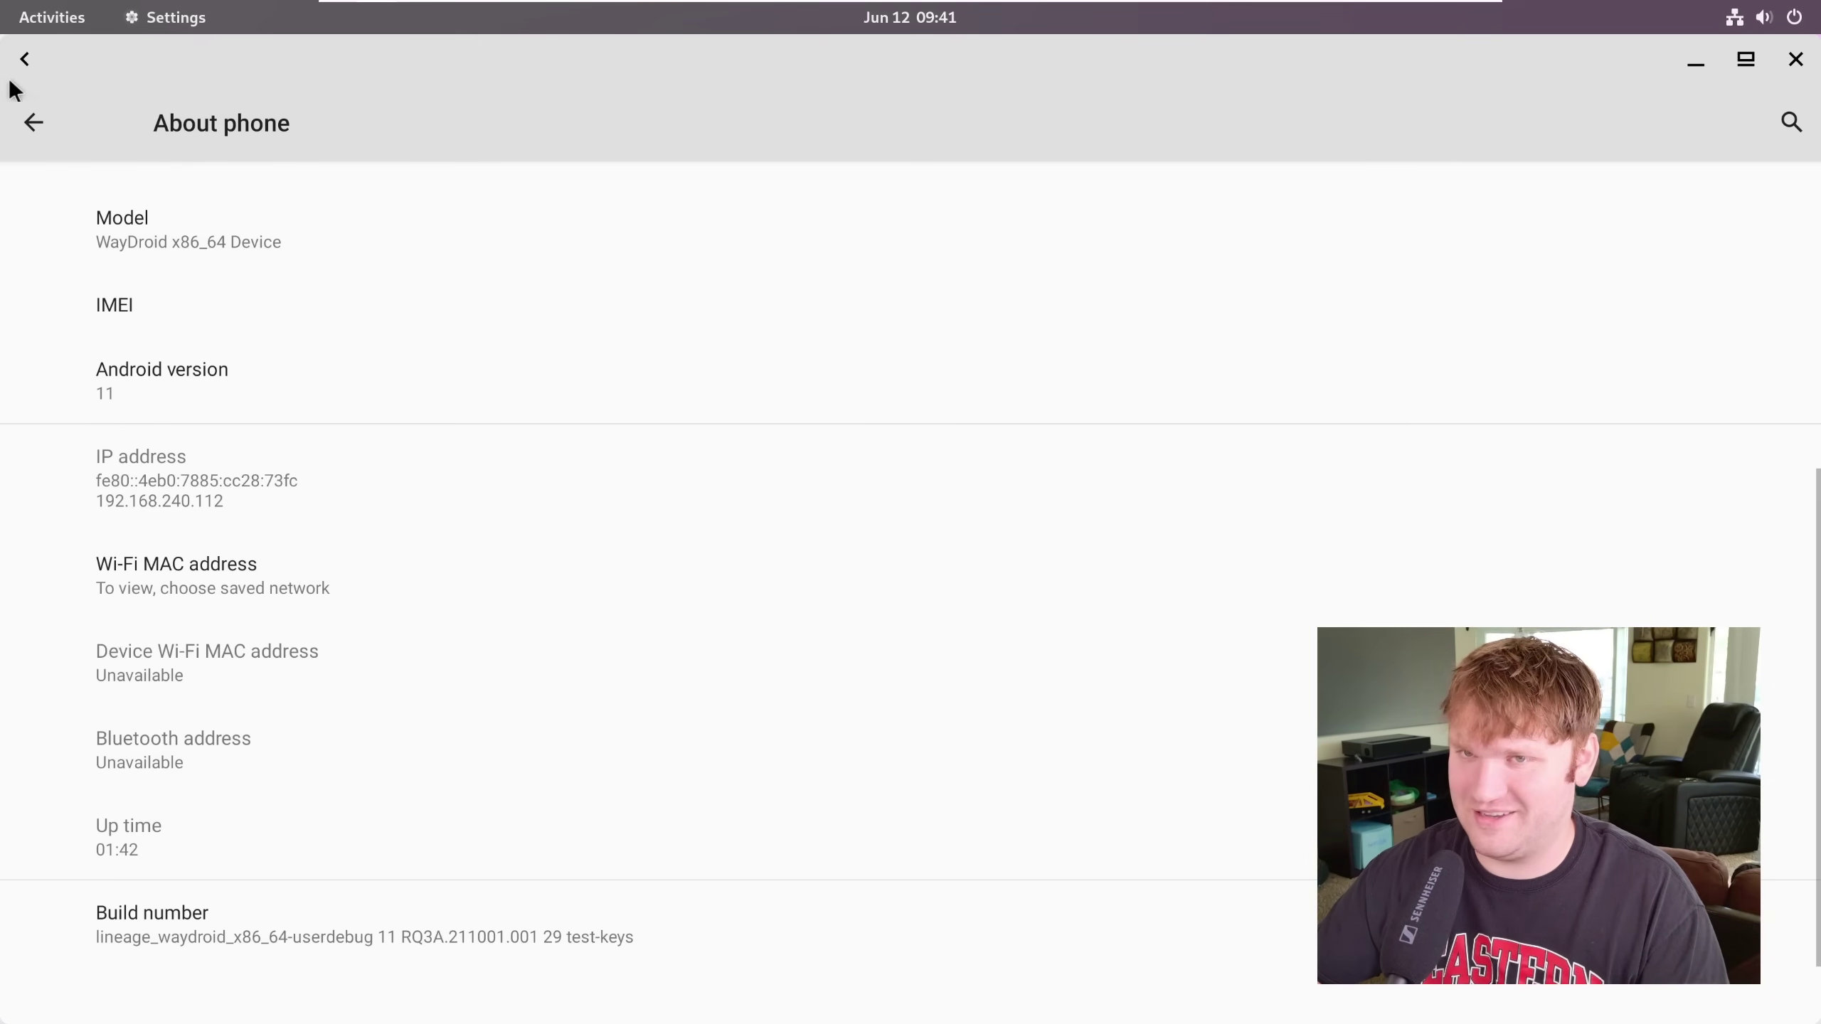
left_click(27, 60)
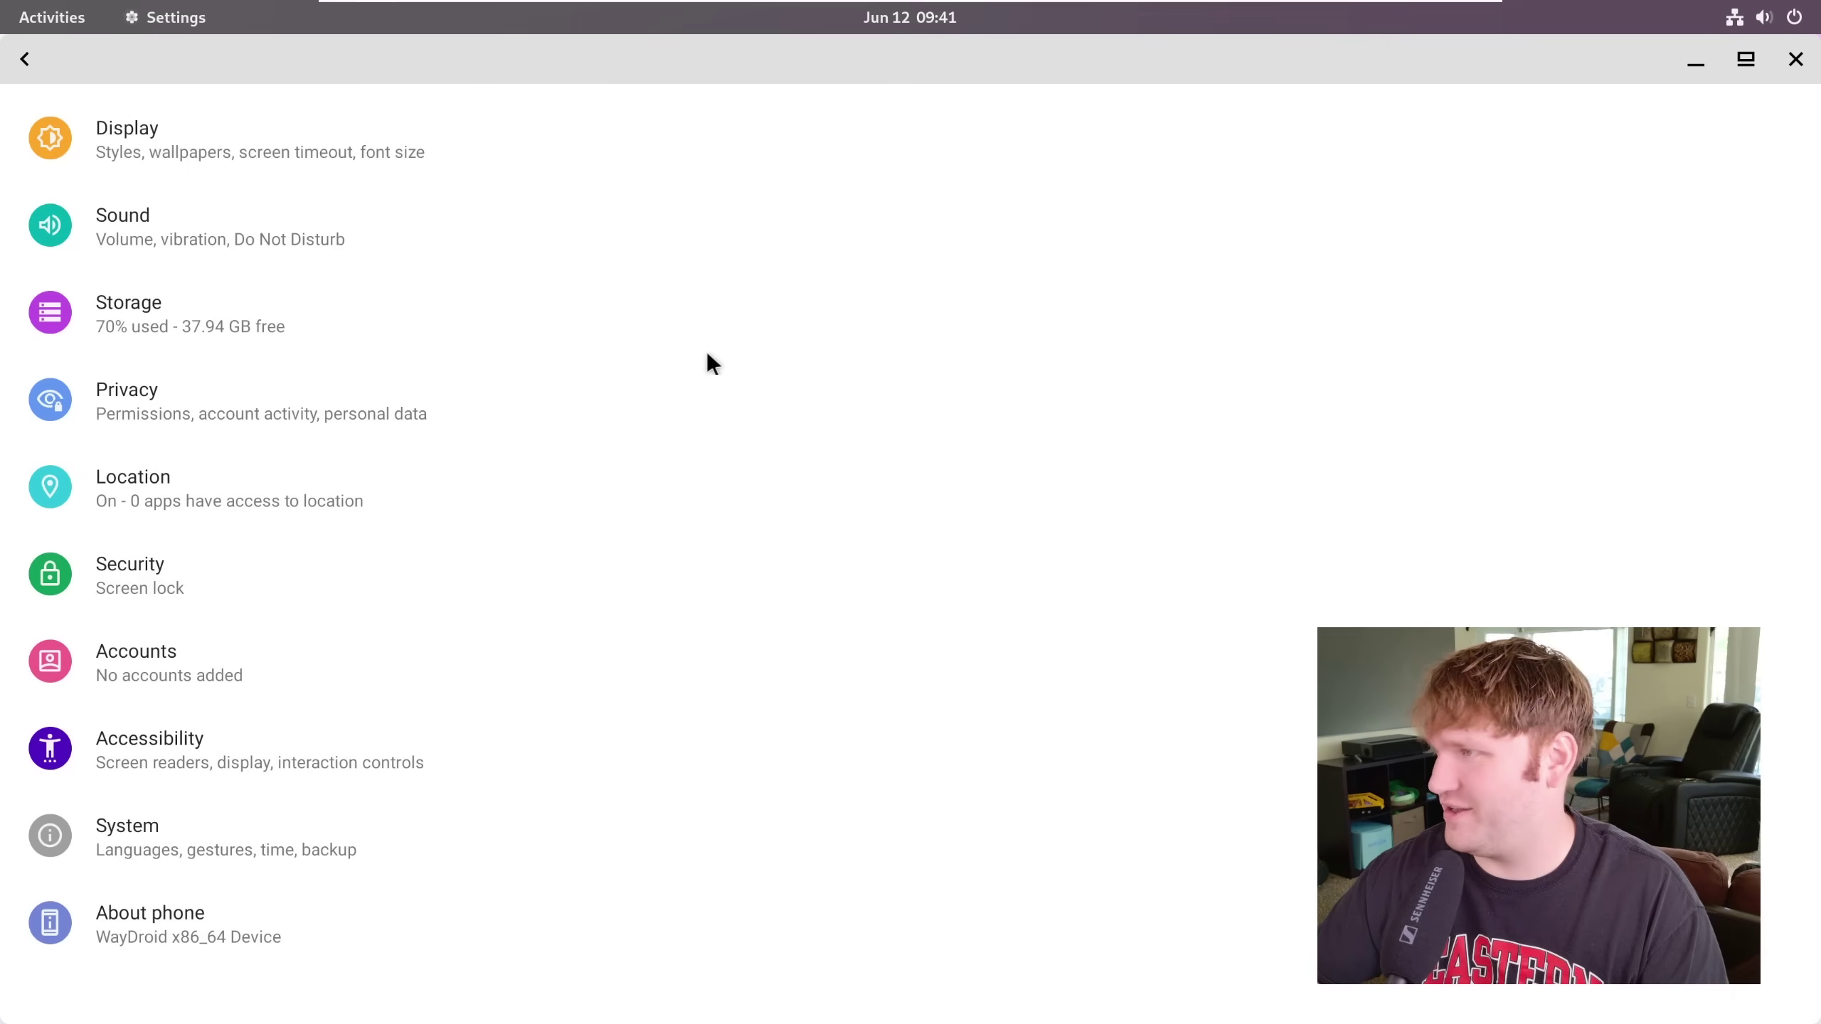
left_click(1797, 59)
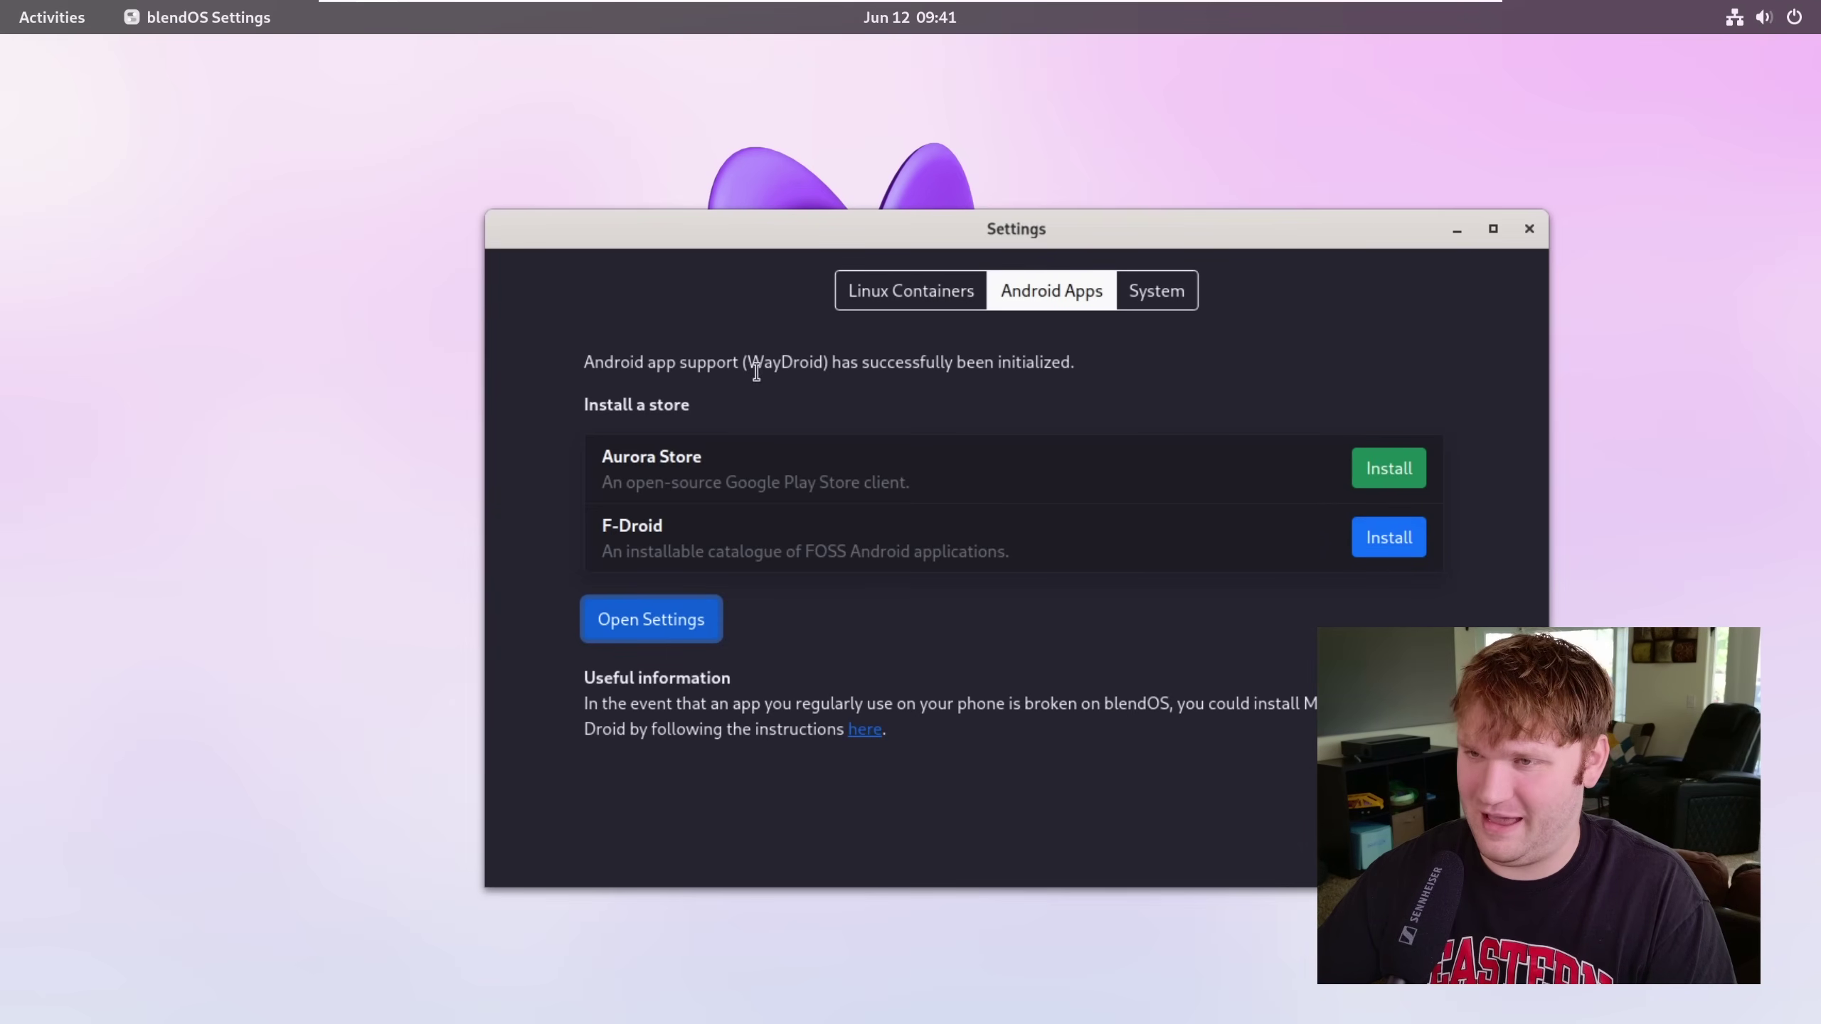
Install Aurora Store from blendOS Settings and advance its setup to the installer step
left_click(17, 10)
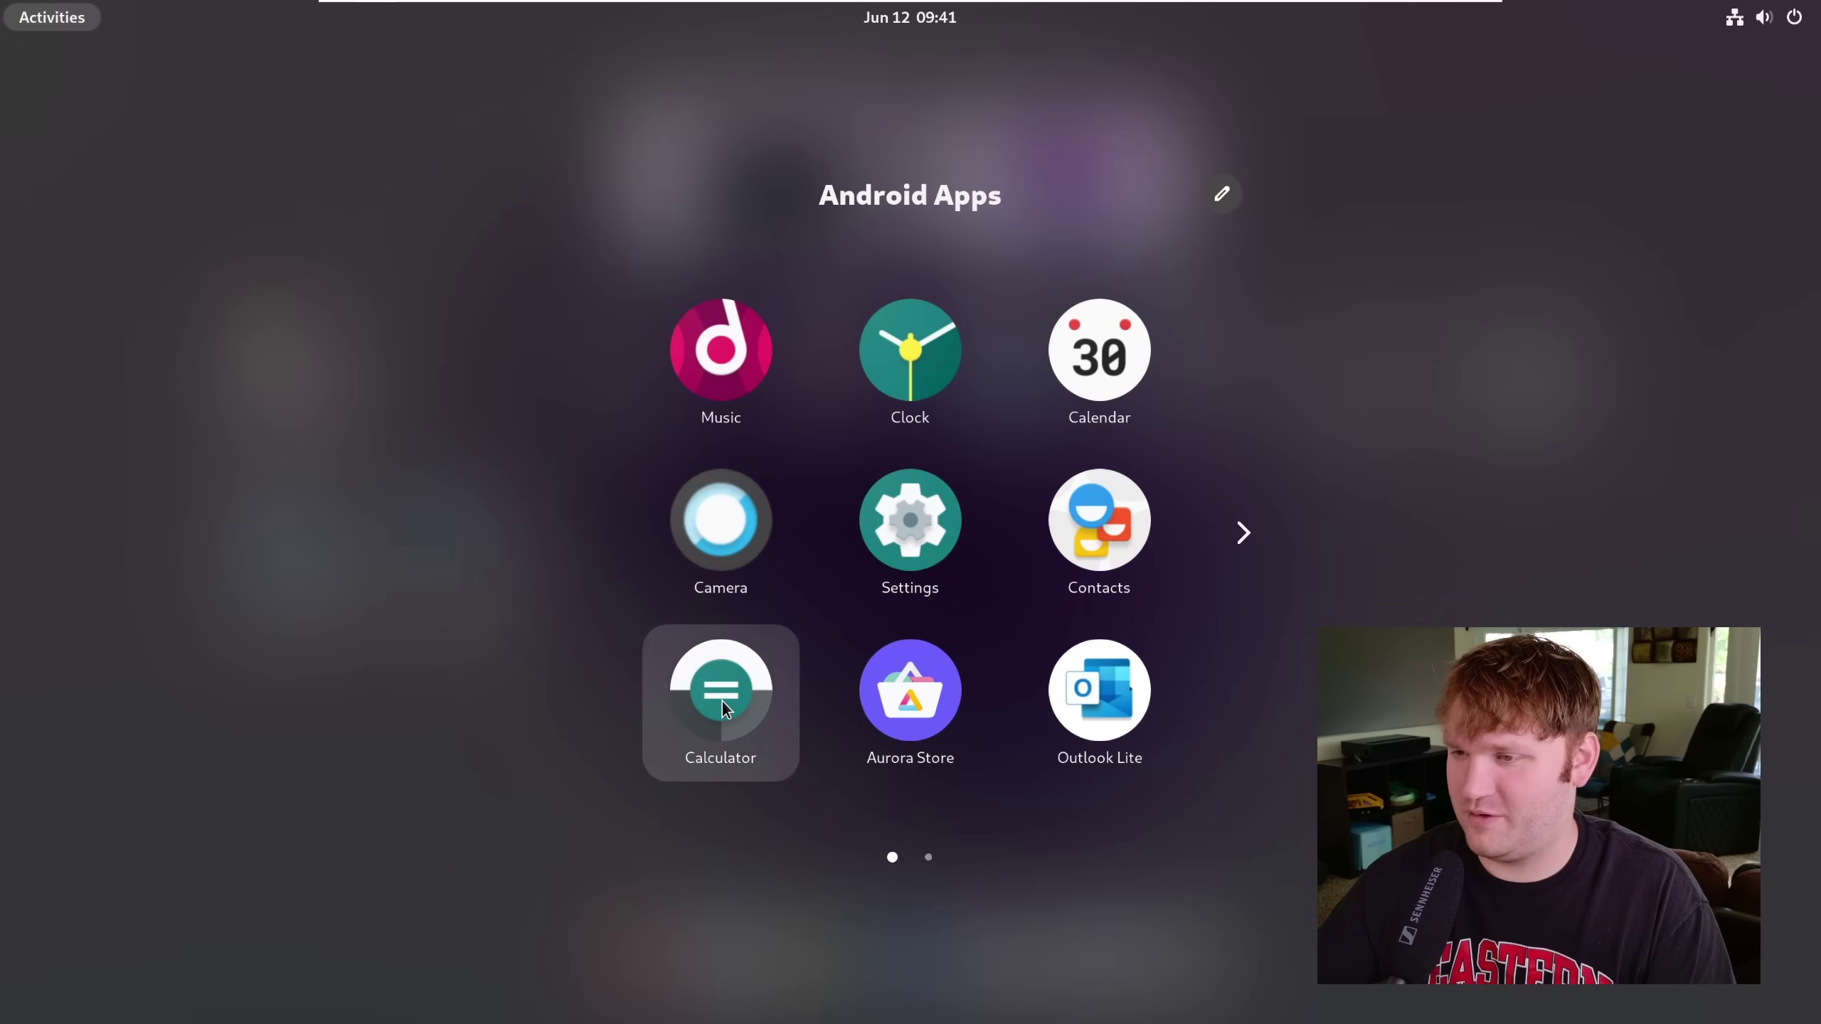
key("Escape")
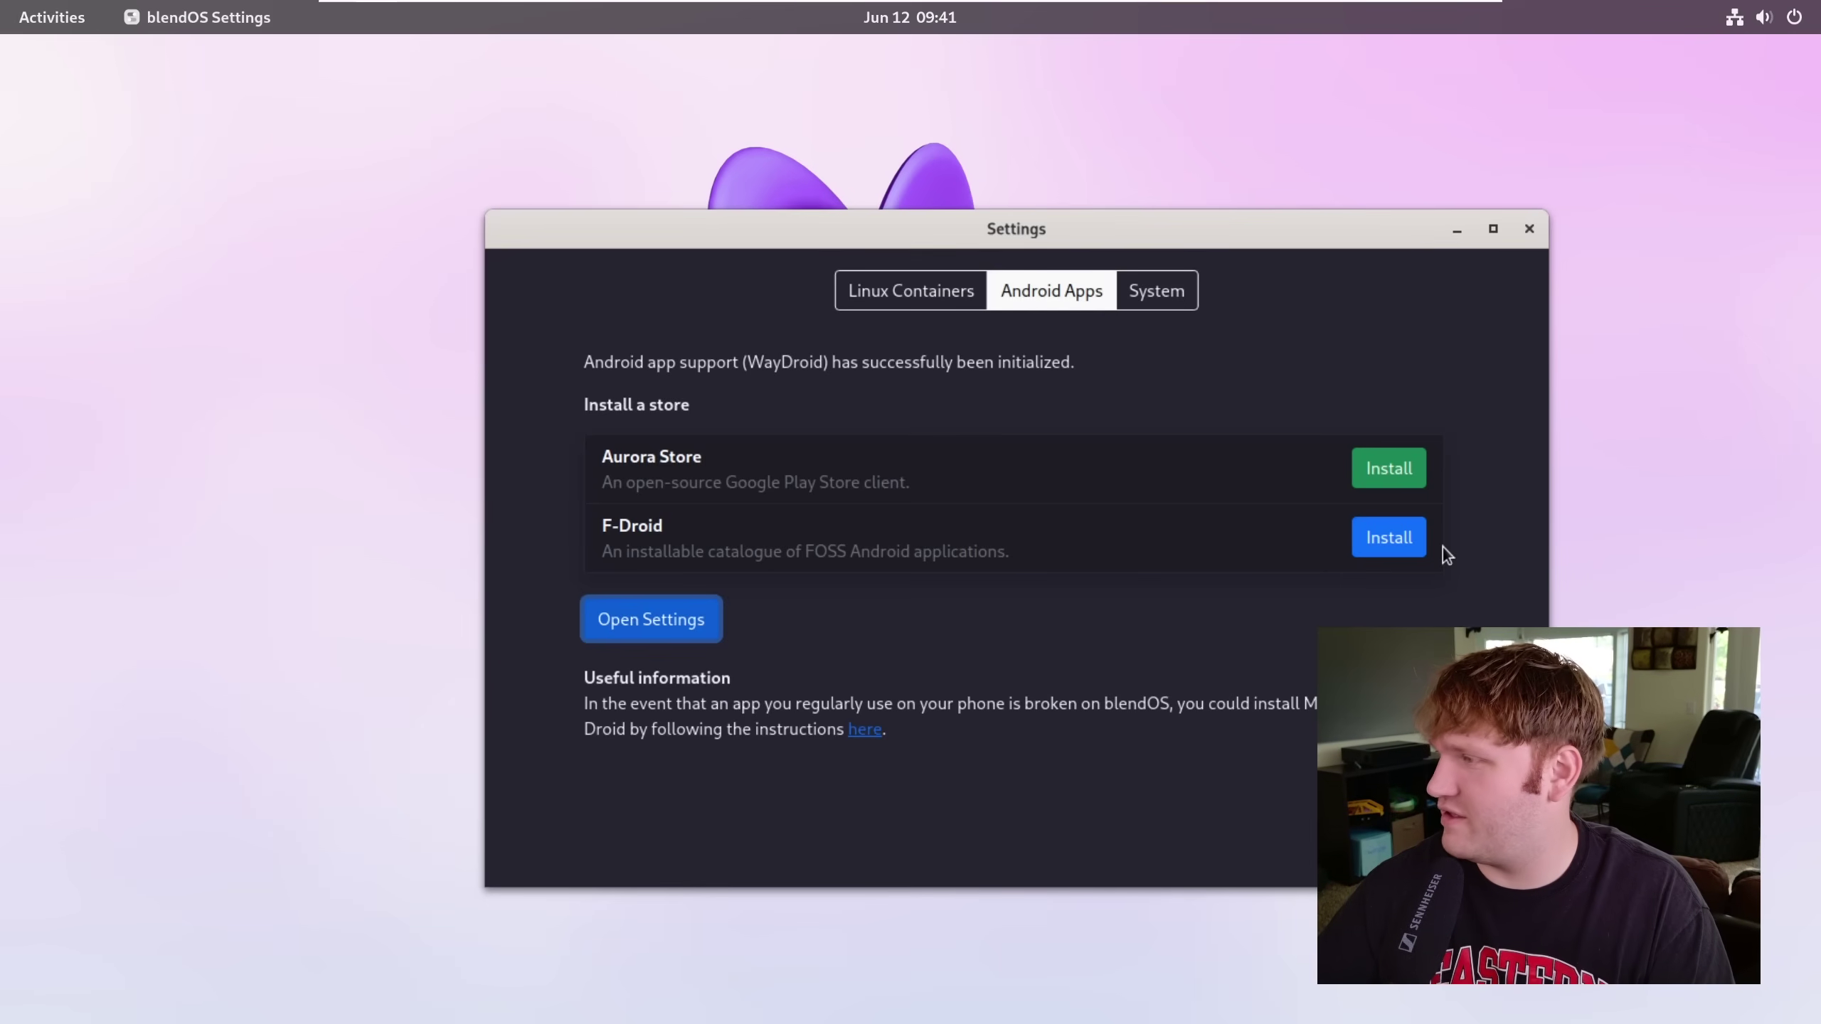
left_click(1407, 476)
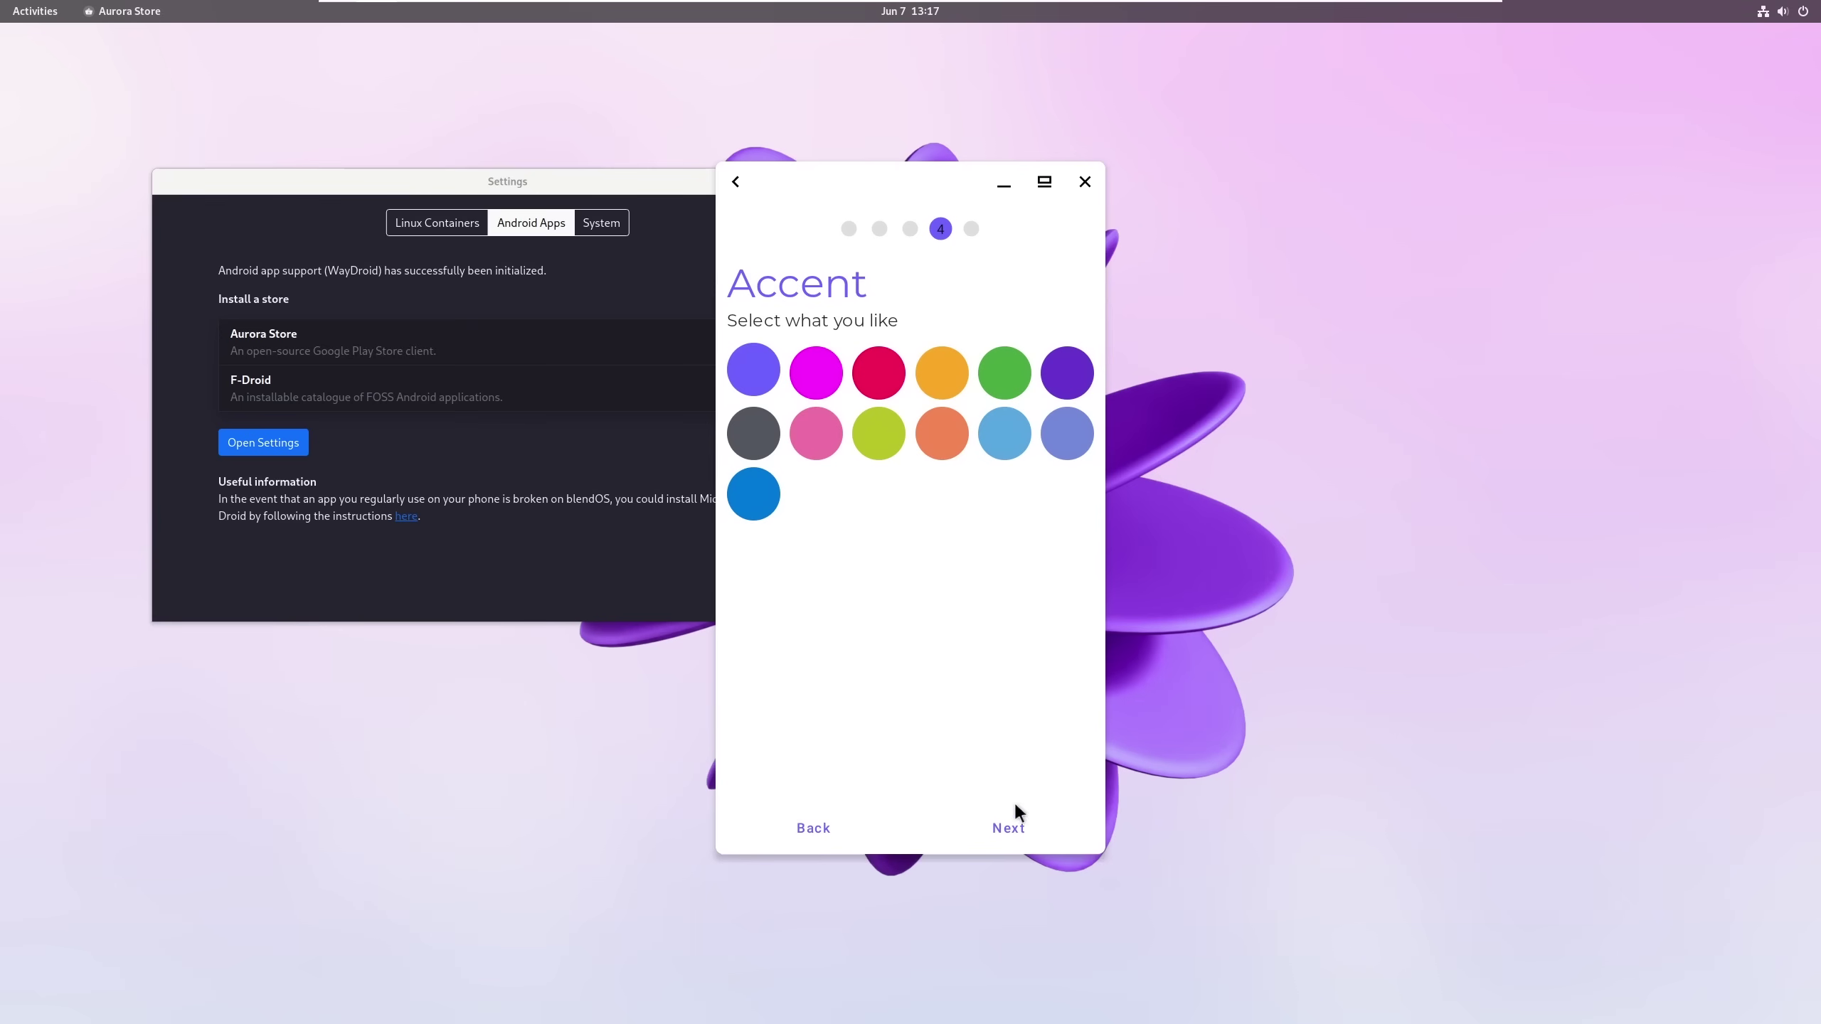
left_click(1015, 815)
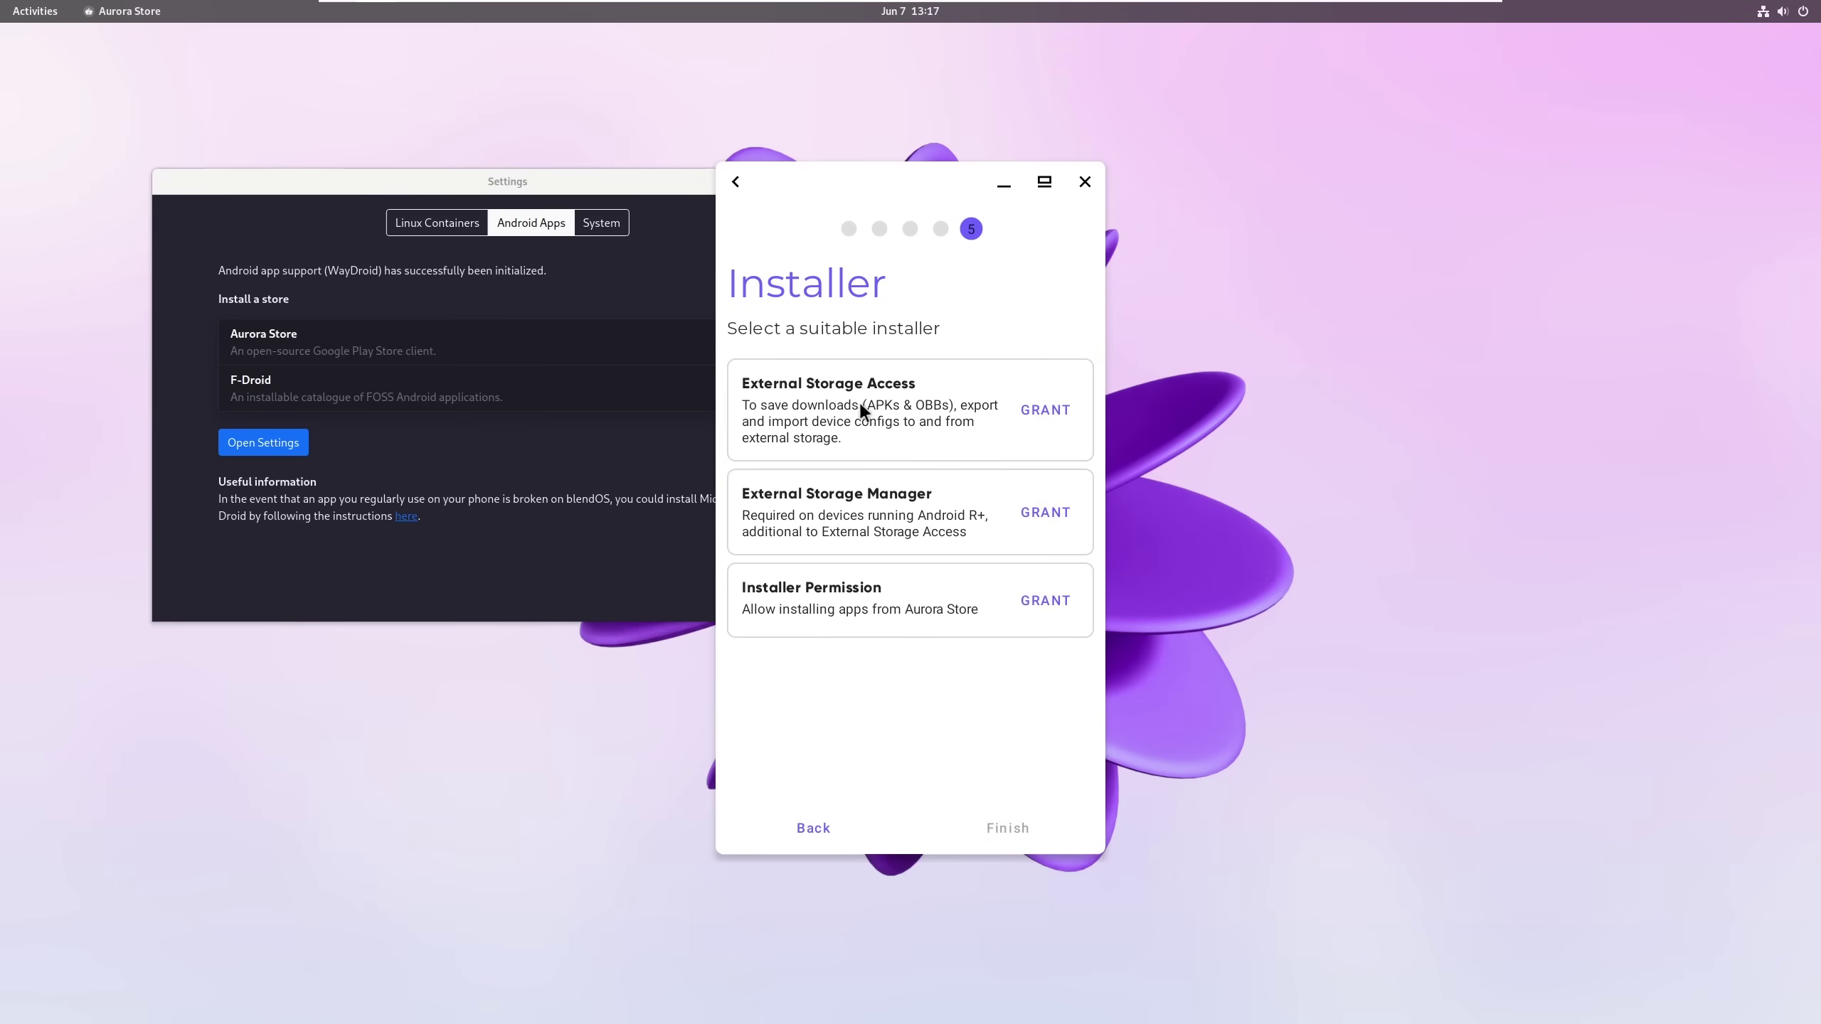
Grant Aurora Store storage, photos-and-media and all-files access, then return to Linux Containers
left_click(1045, 410)
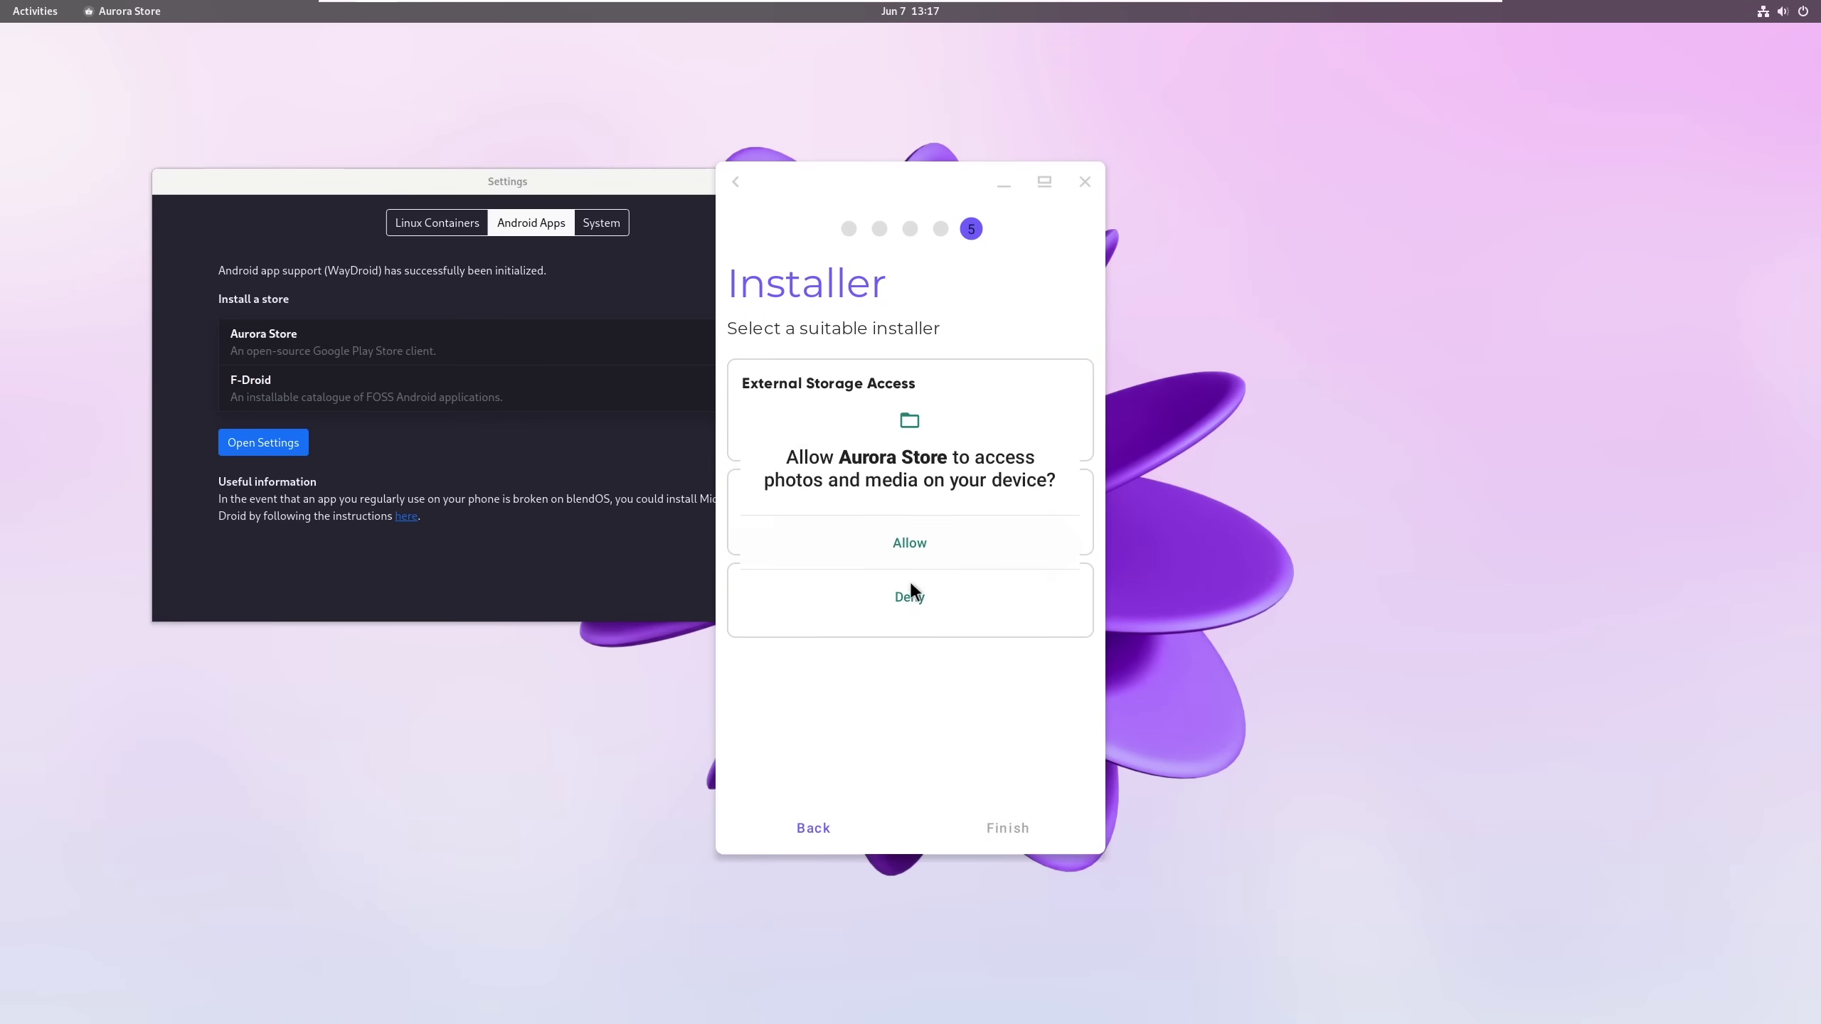
left_click(915, 544)
left_click(1043, 510)
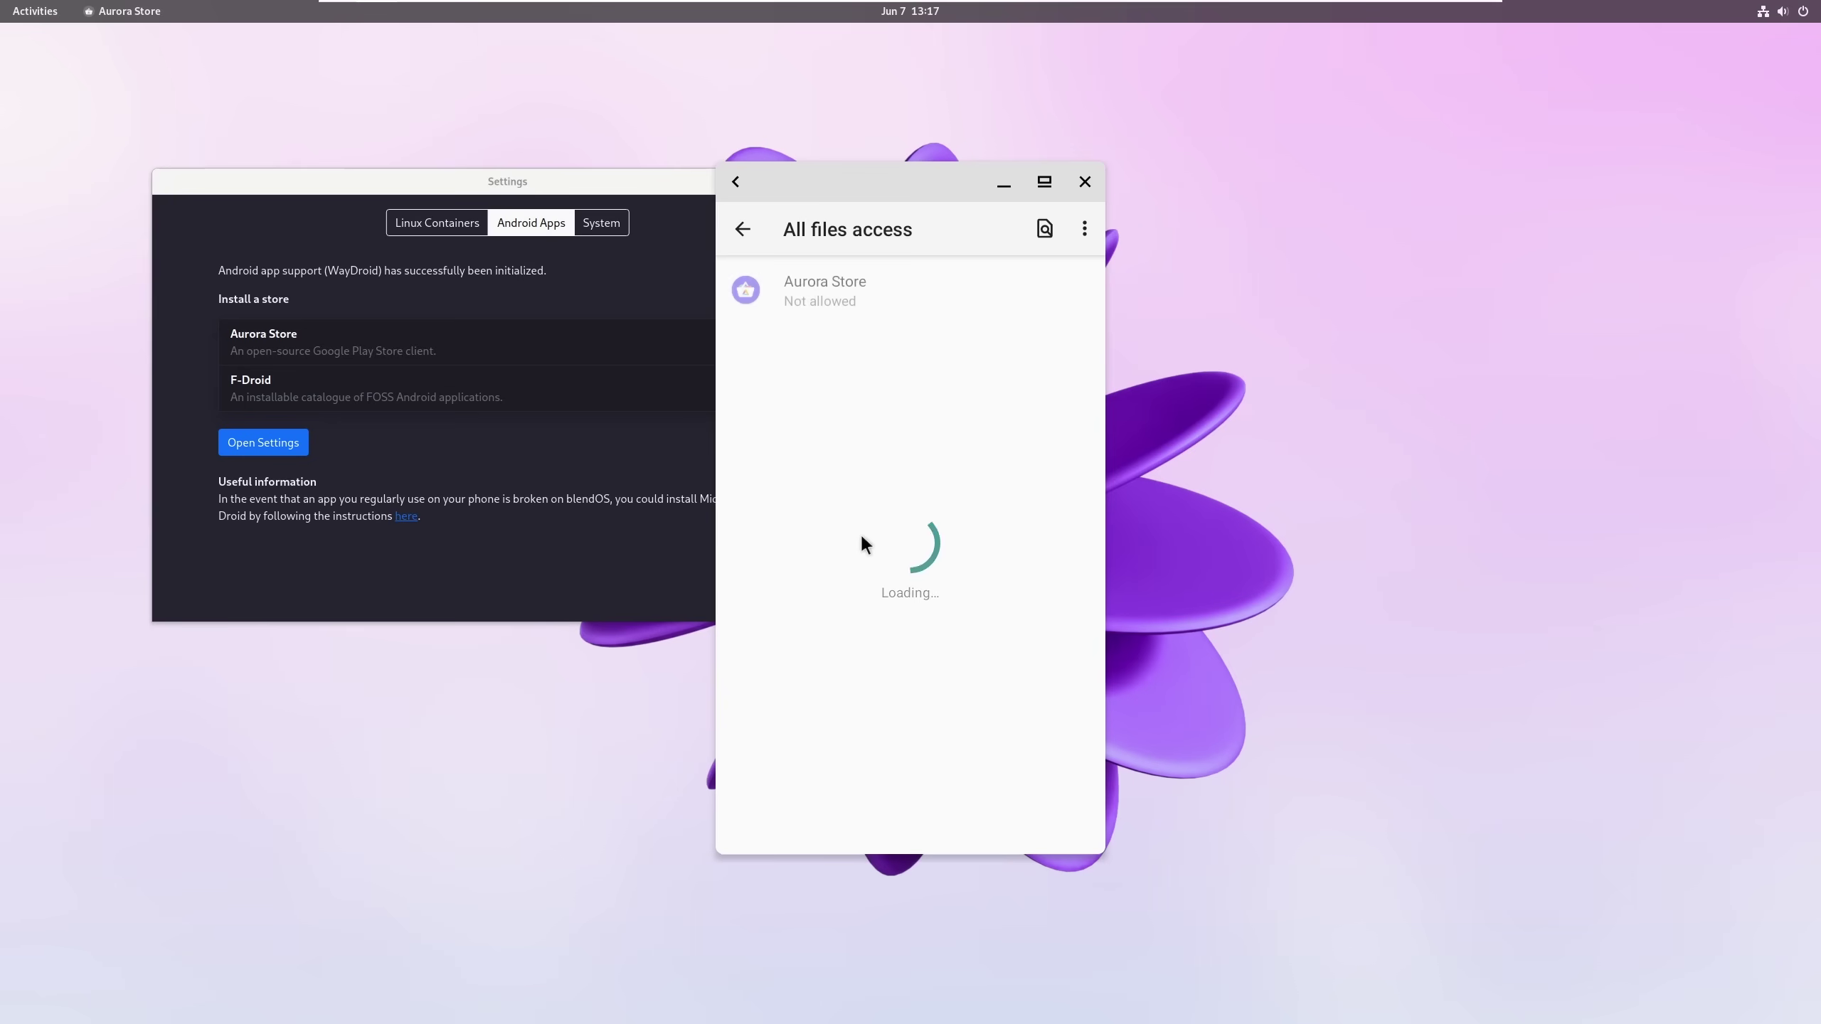
left_click(852, 290)
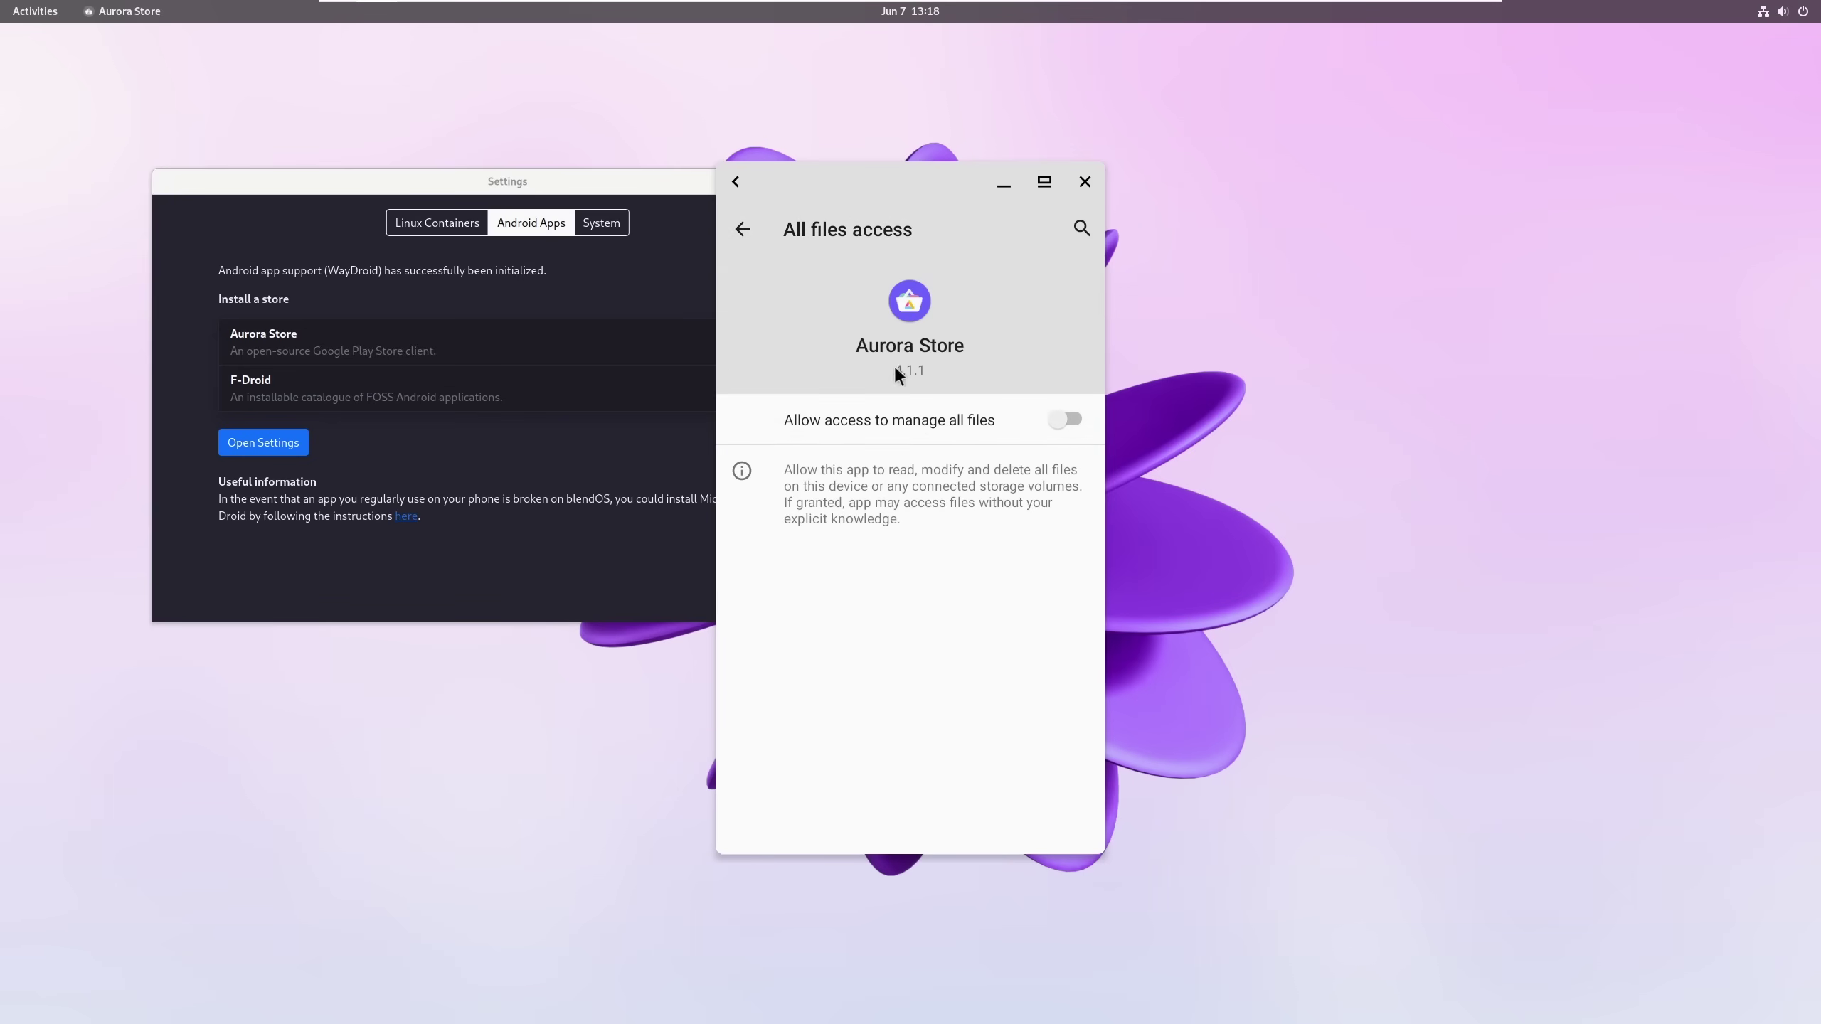
left_click(1045, 430)
left_click(744, 230)
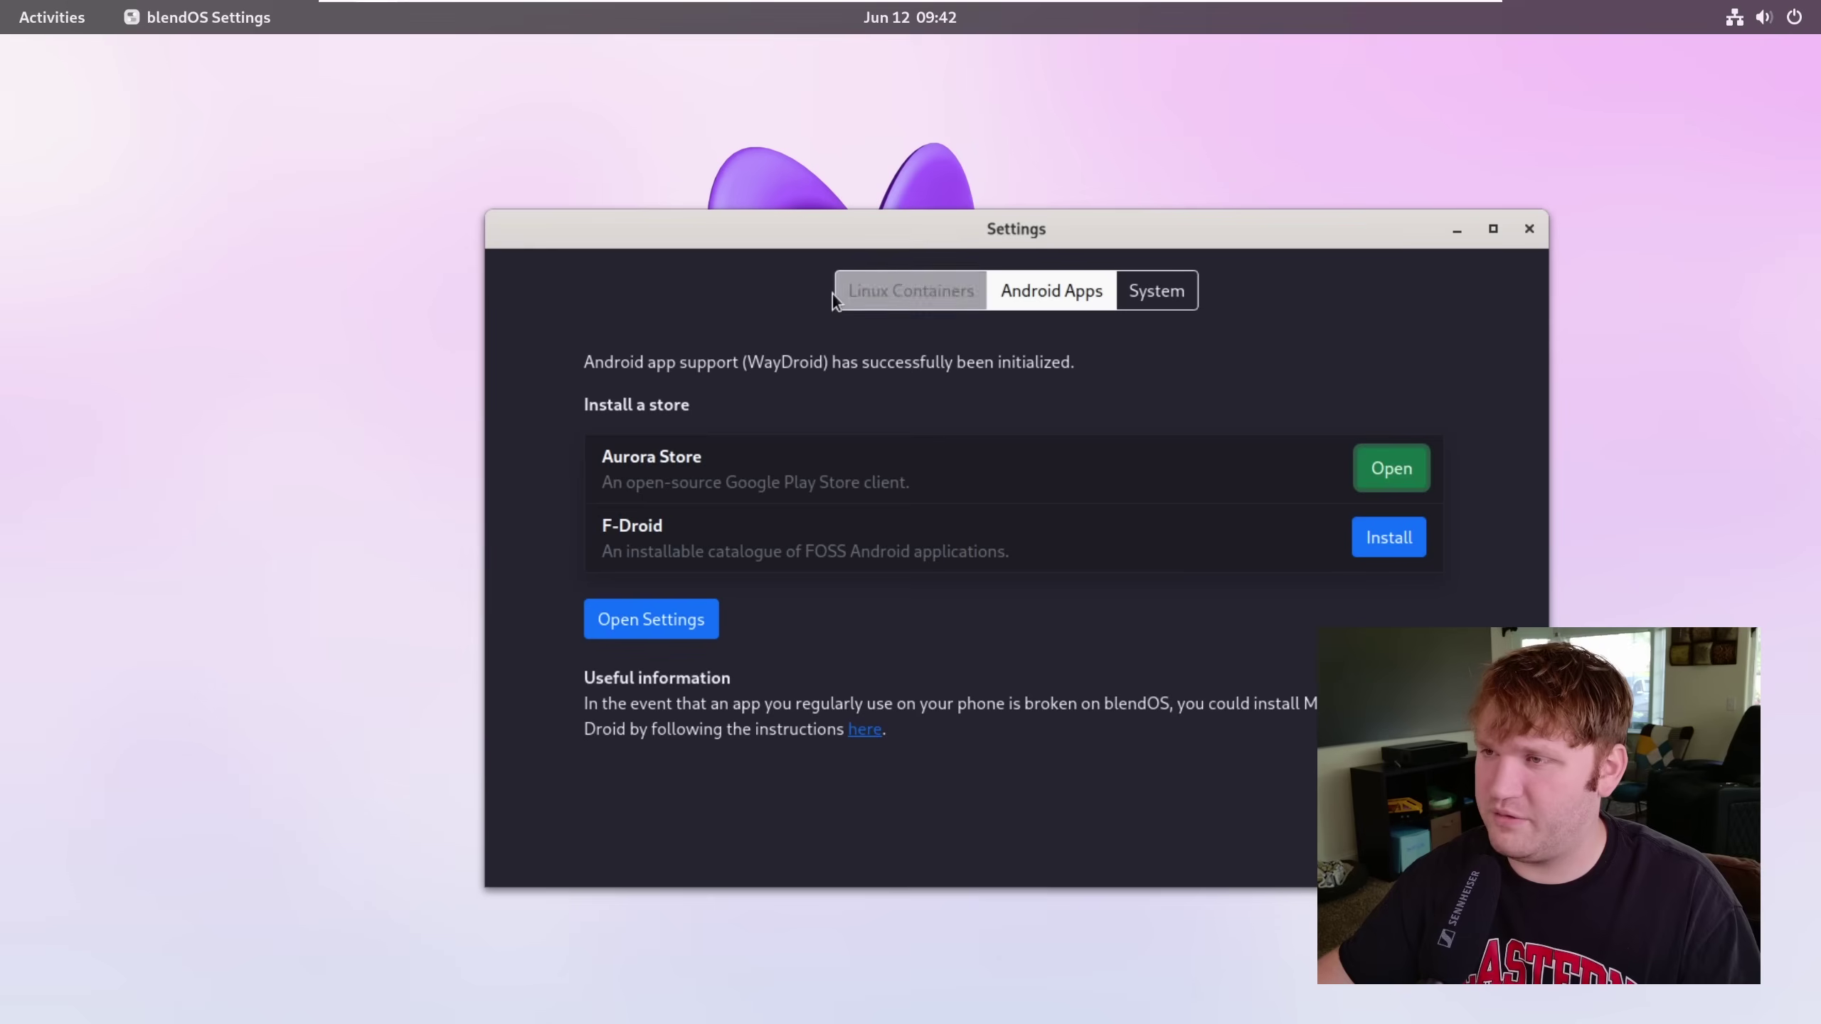
left_click(861, 294)
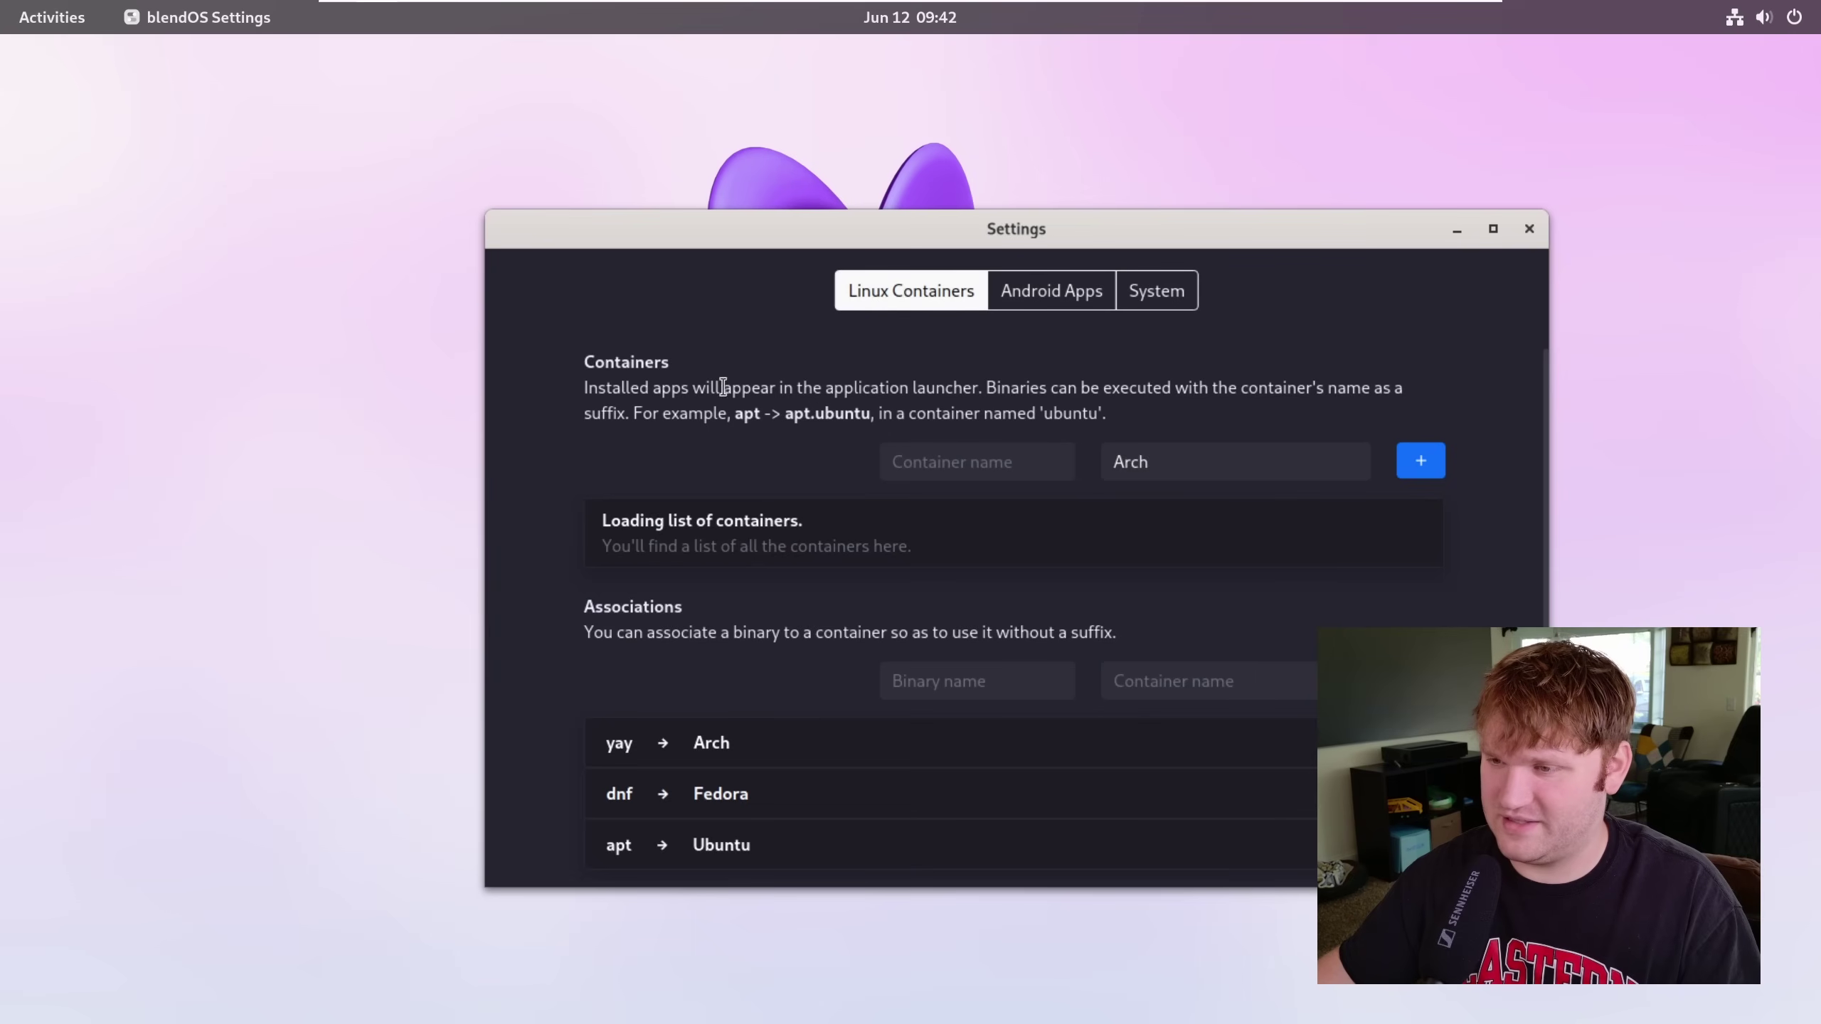
Close Settings and launch the containerized 0 A.D. from the Games folder
scroll(563, 716, "down", 1)
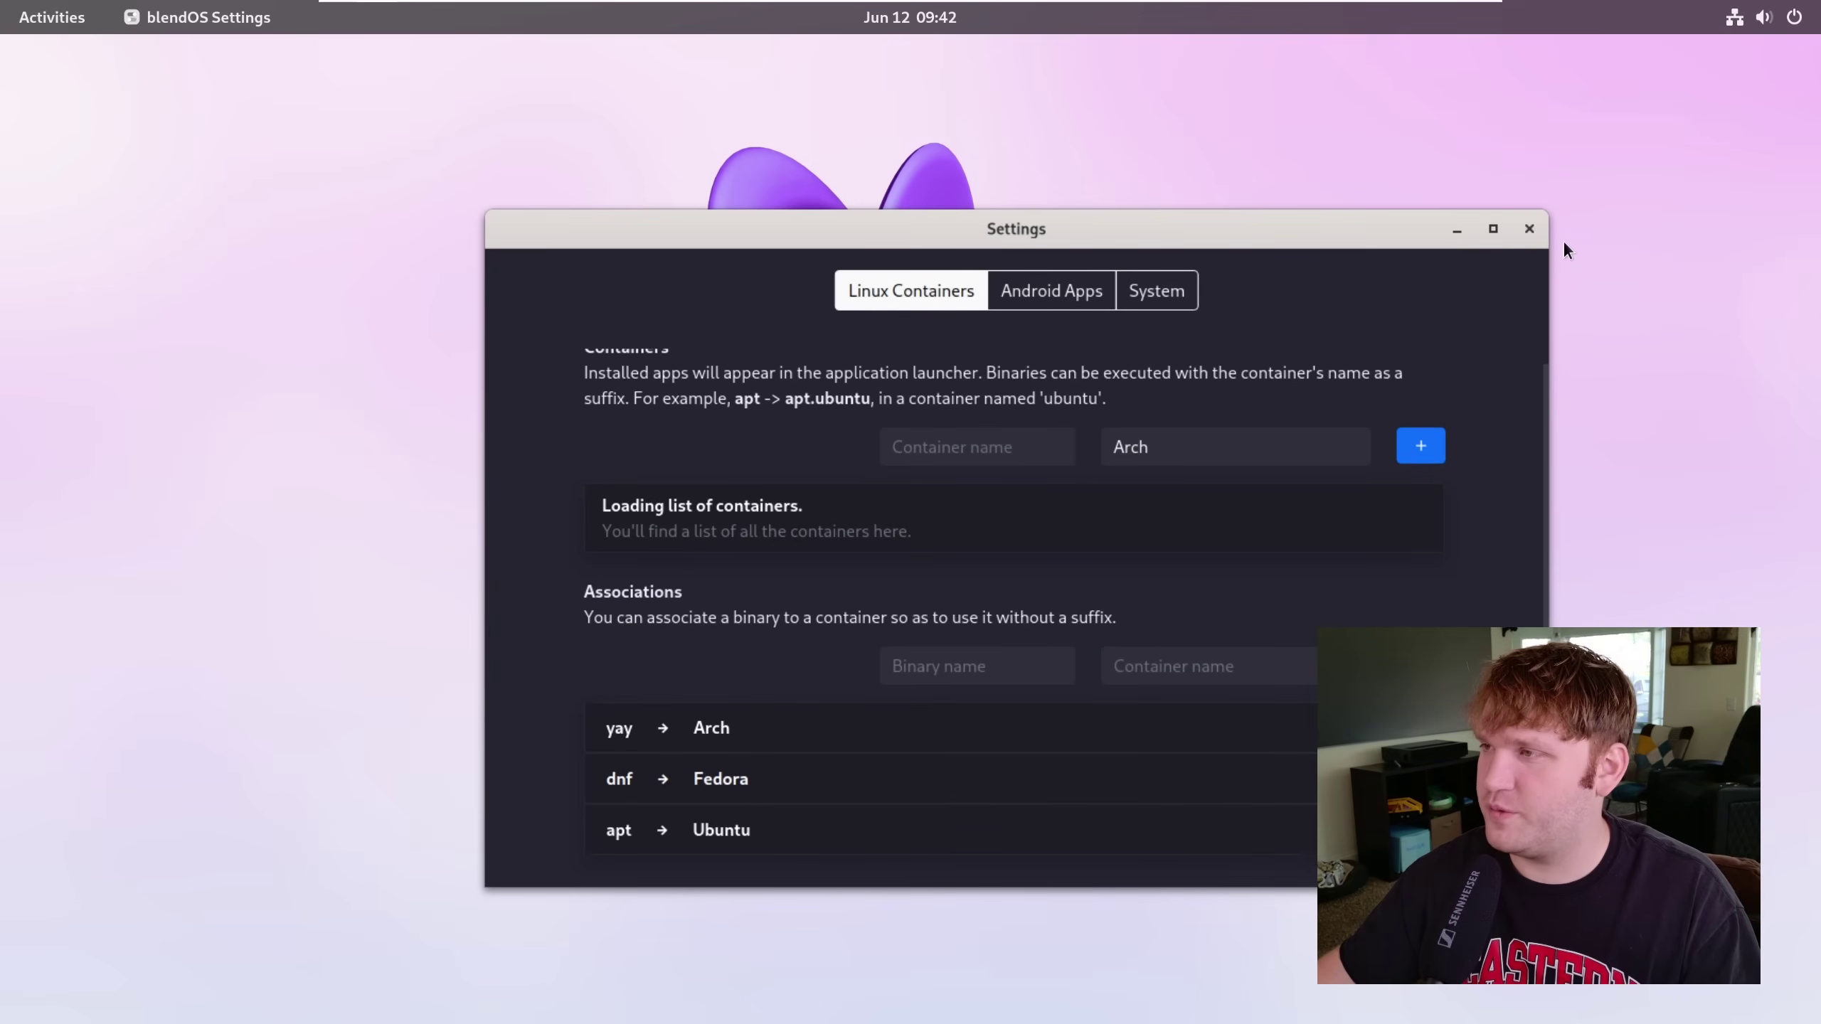
left_click(1539, 236)
left_click(43, 32)
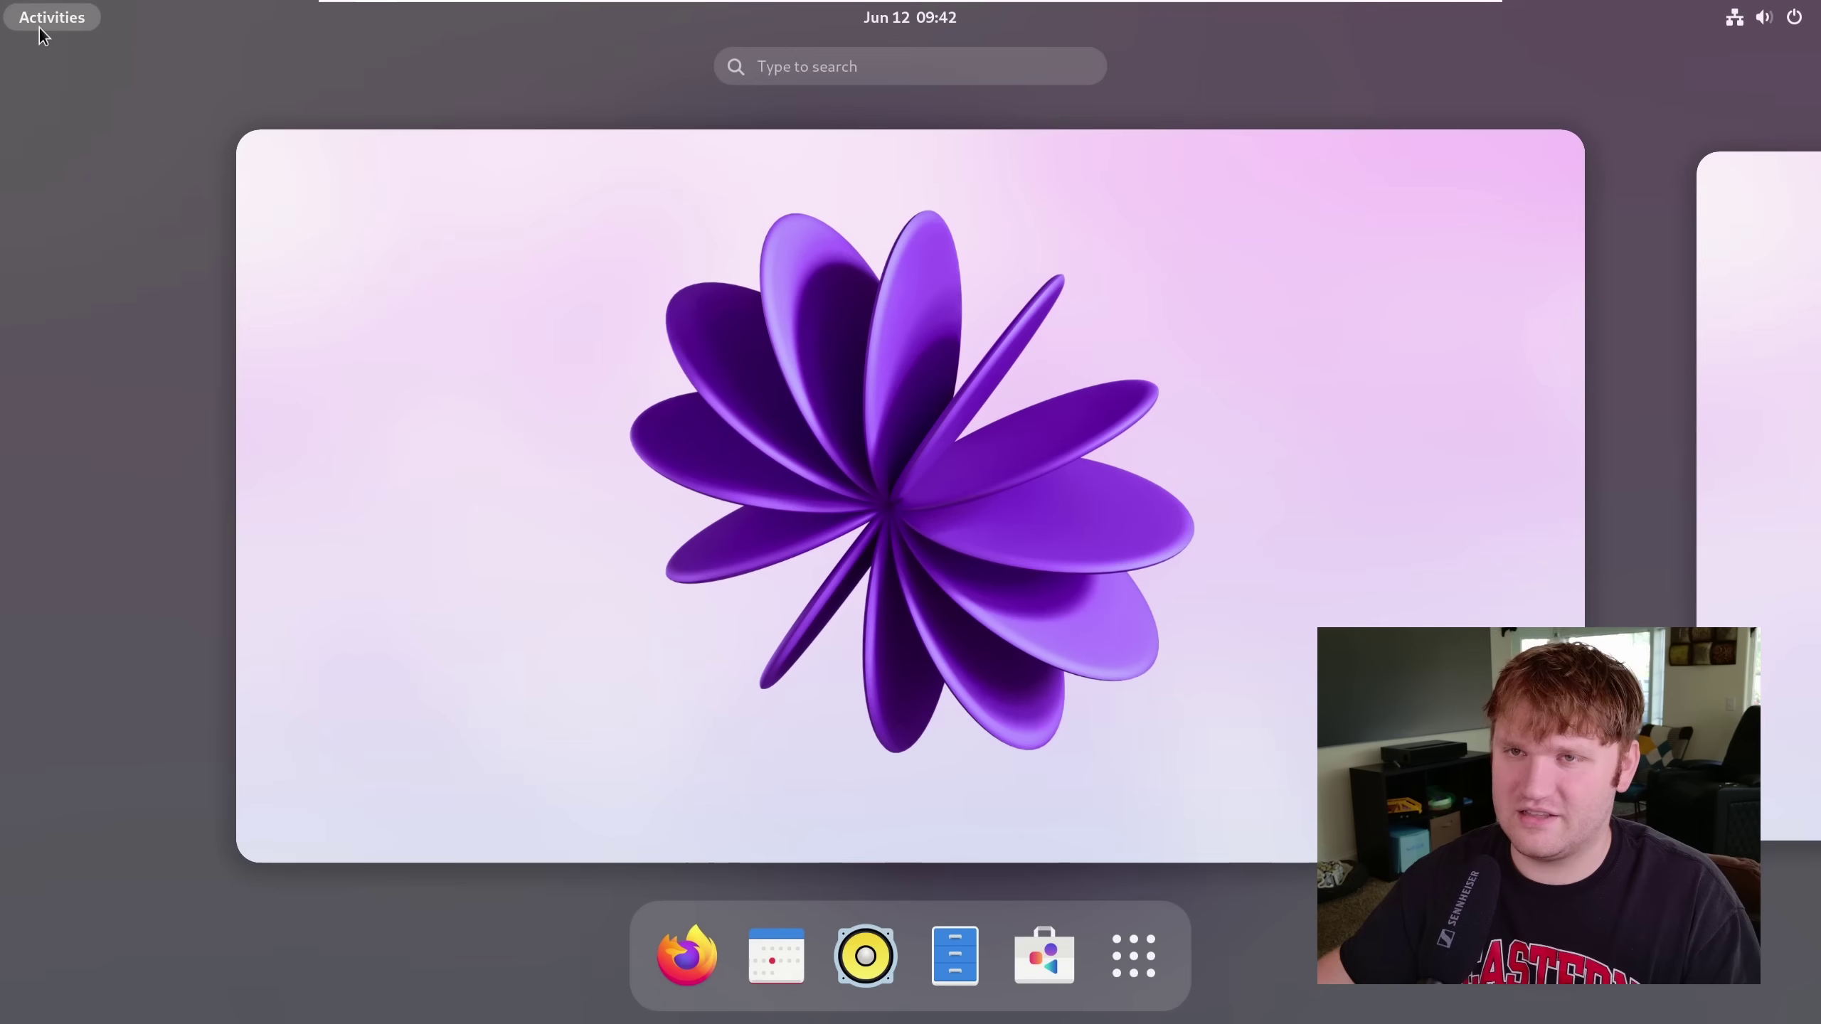
left_click(1132, 955)
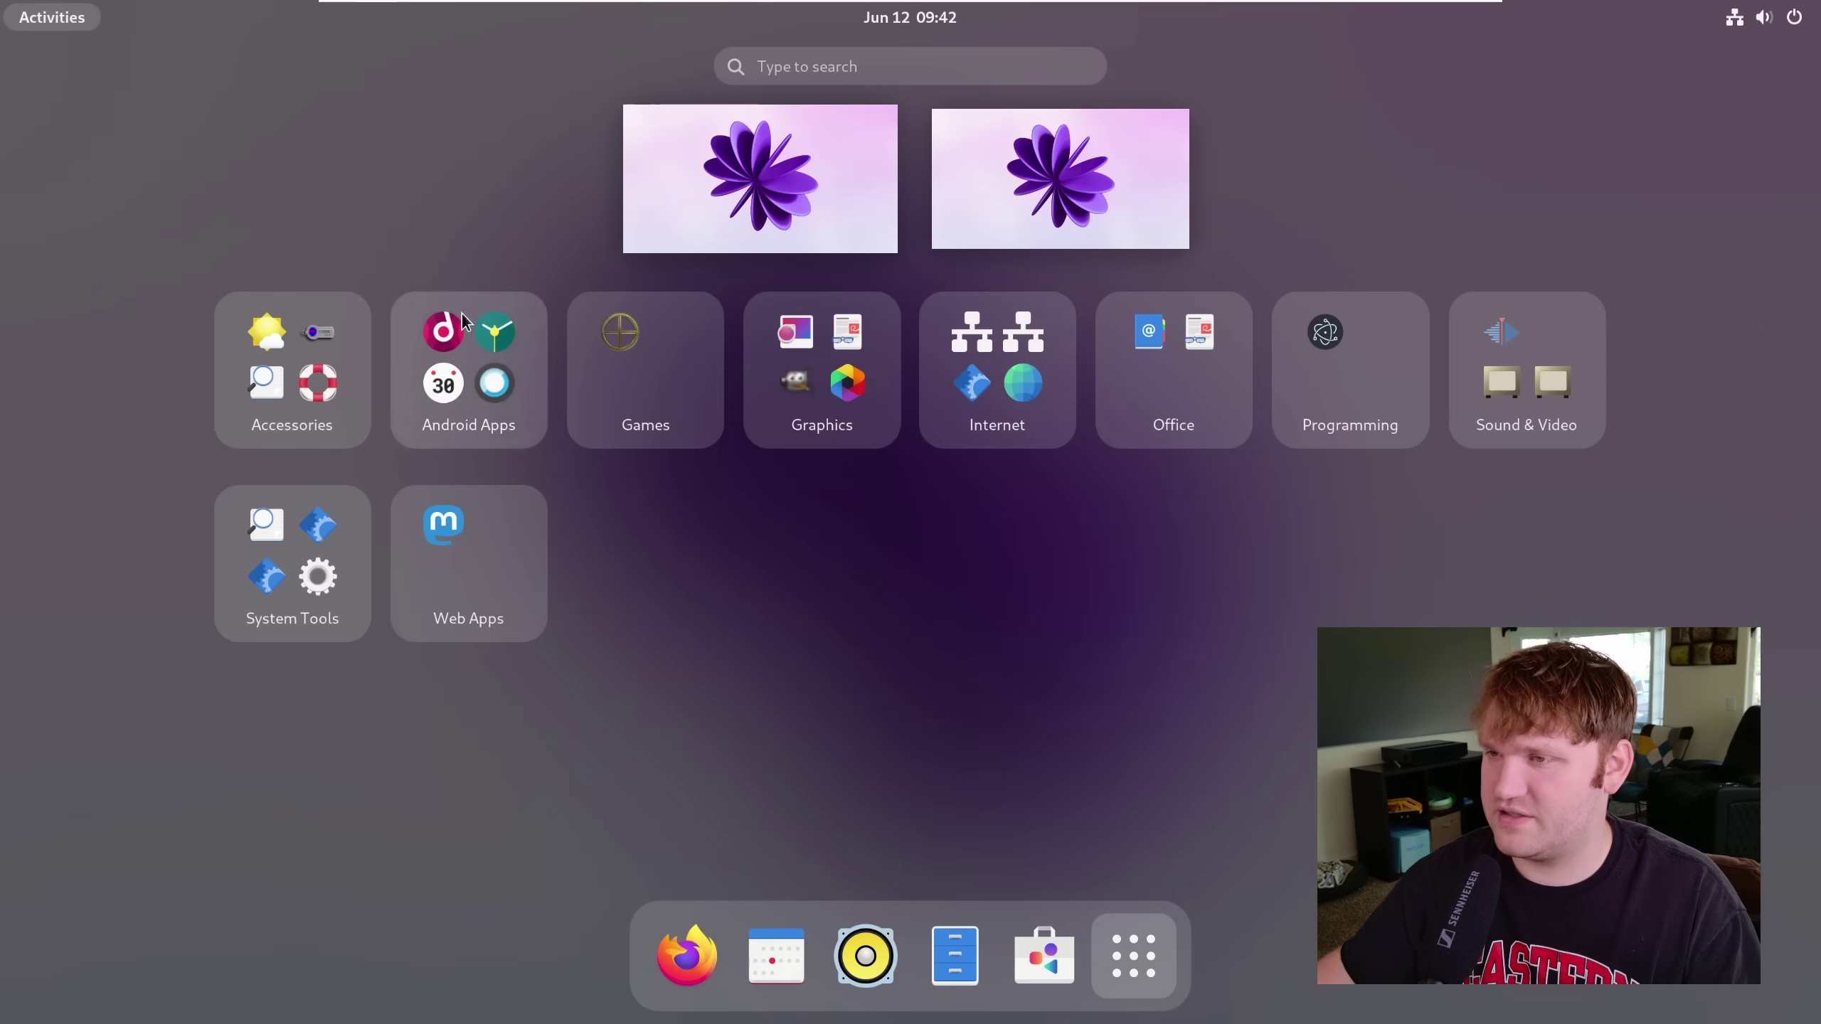
left_click(690, 382)
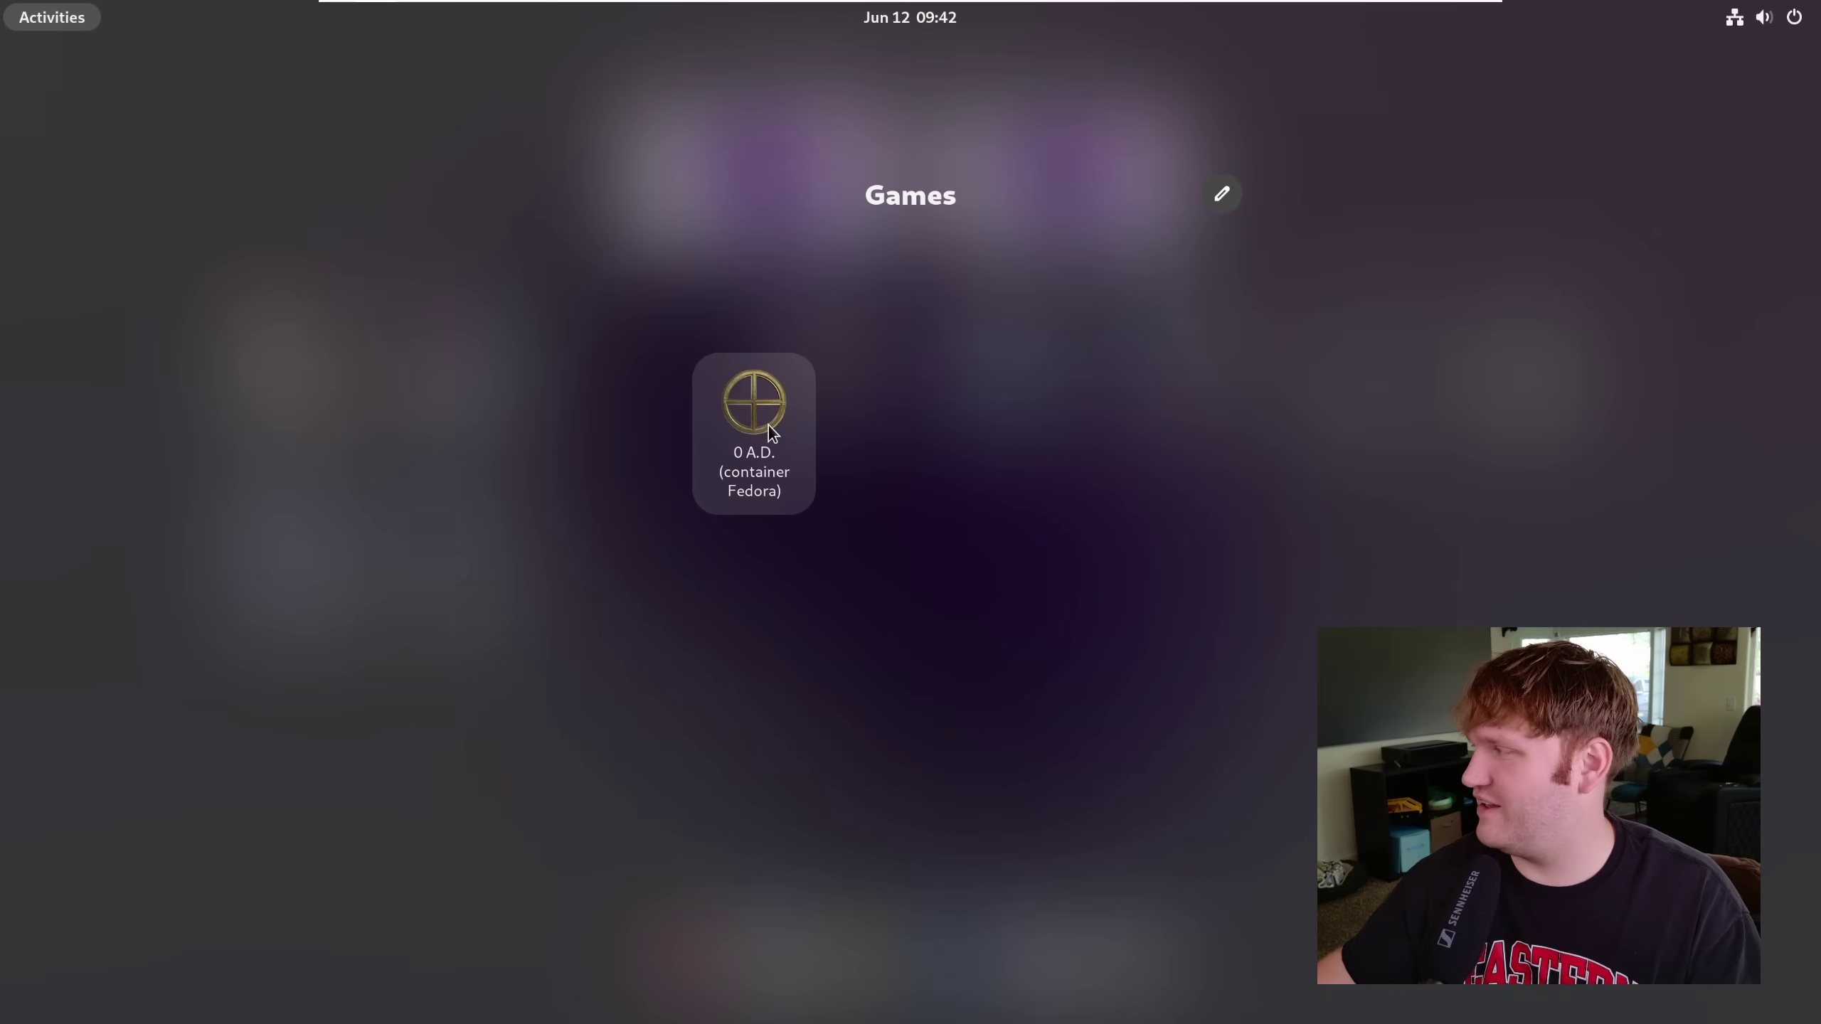
left_click(770, 430)
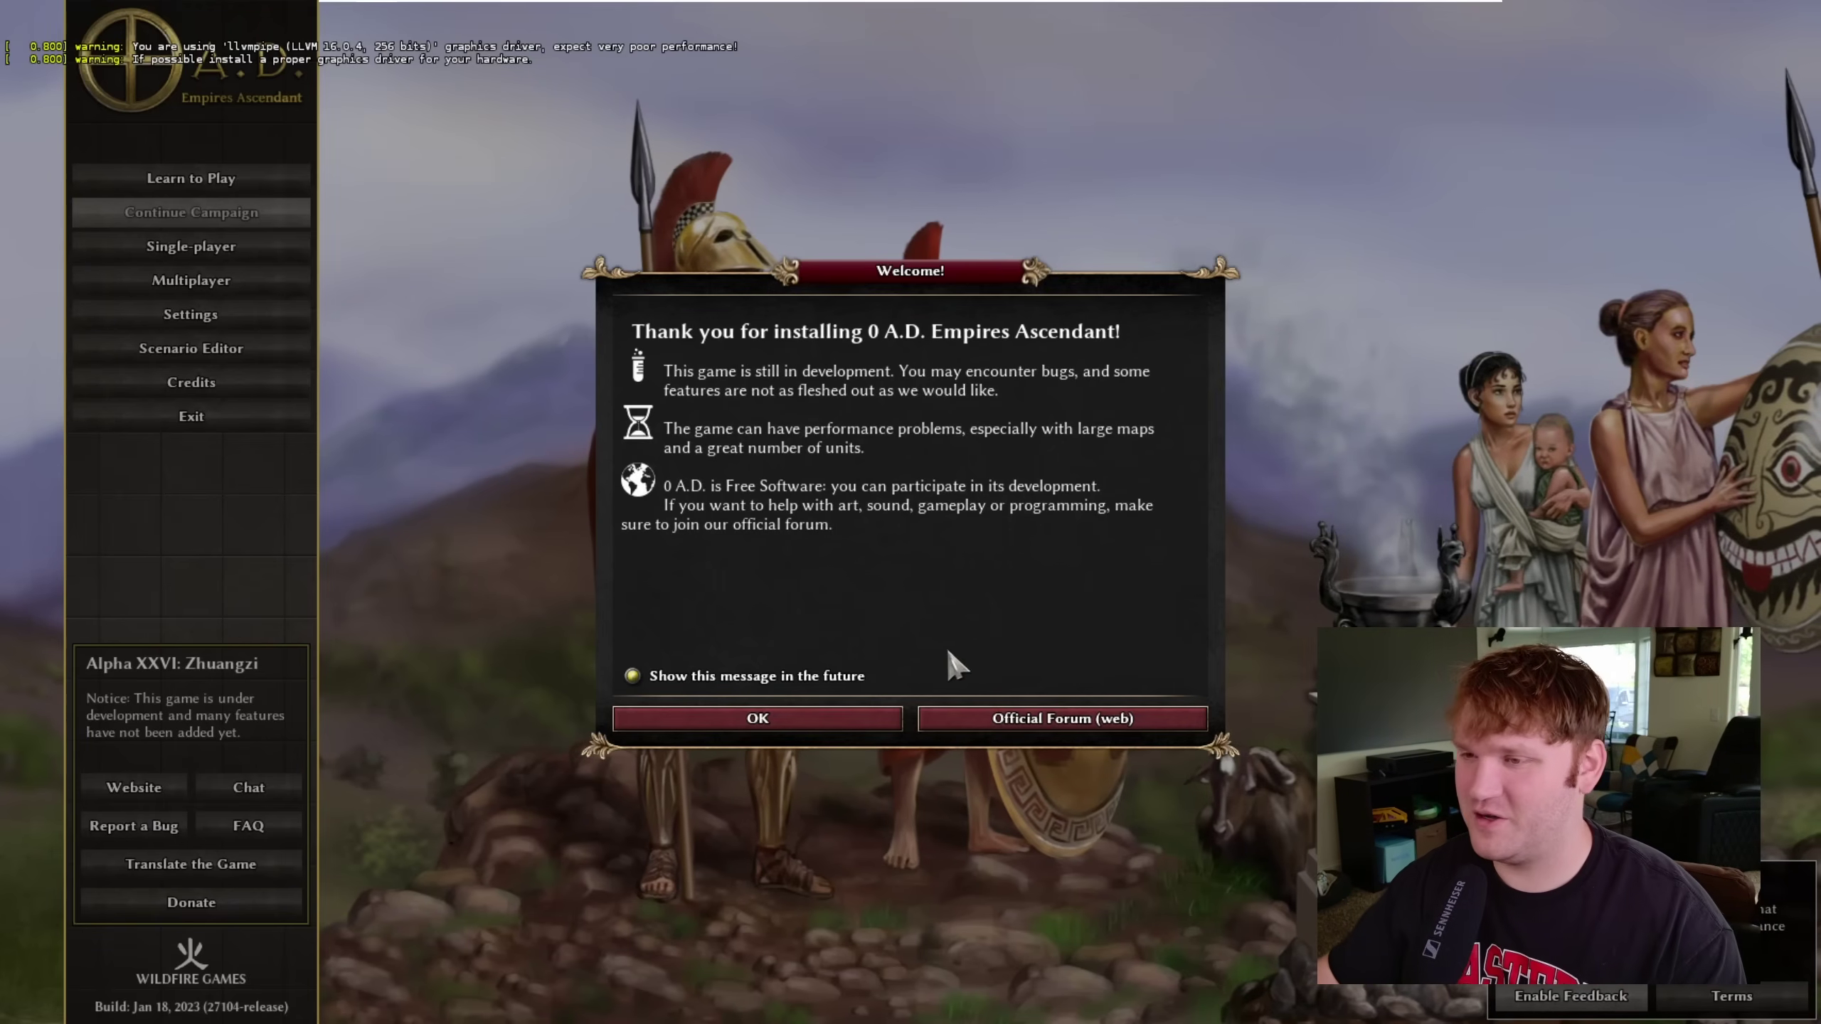
Dismiss the 0 A.D. welcome message and open a single-player match setup
left_click(816, 714)
left_click(191, 246)
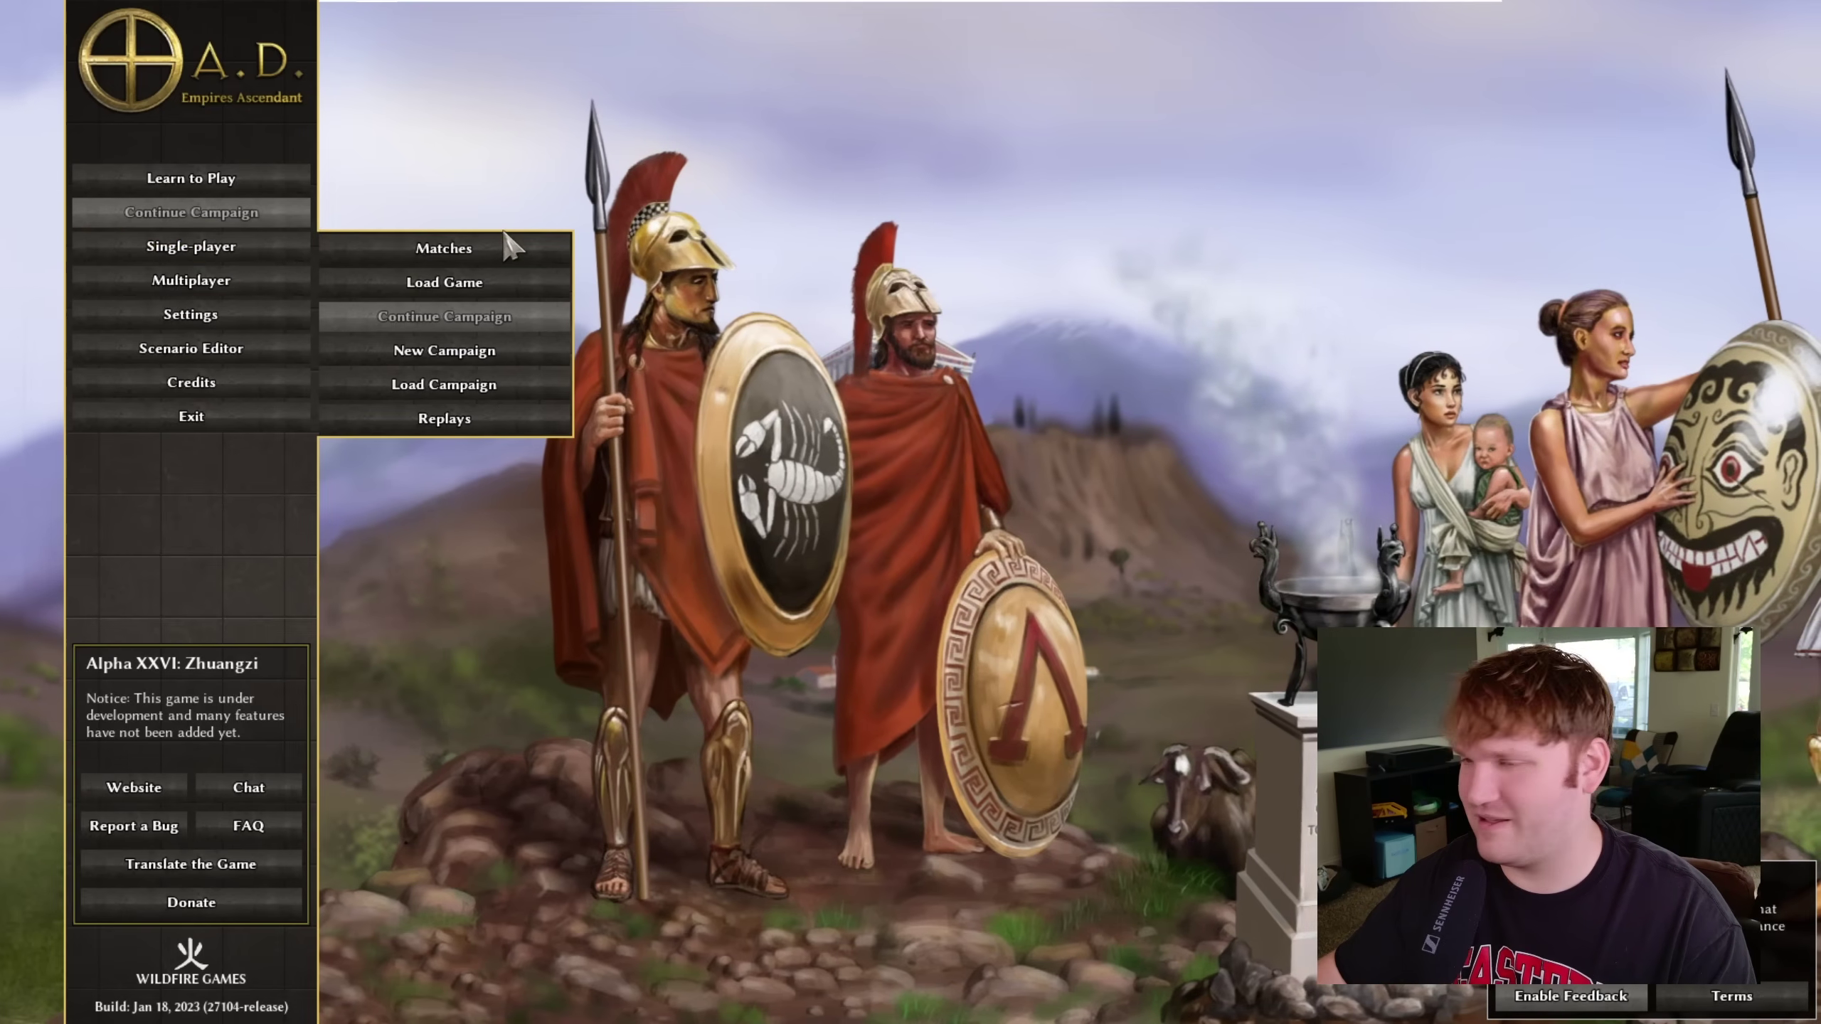
left_click(511, 248)
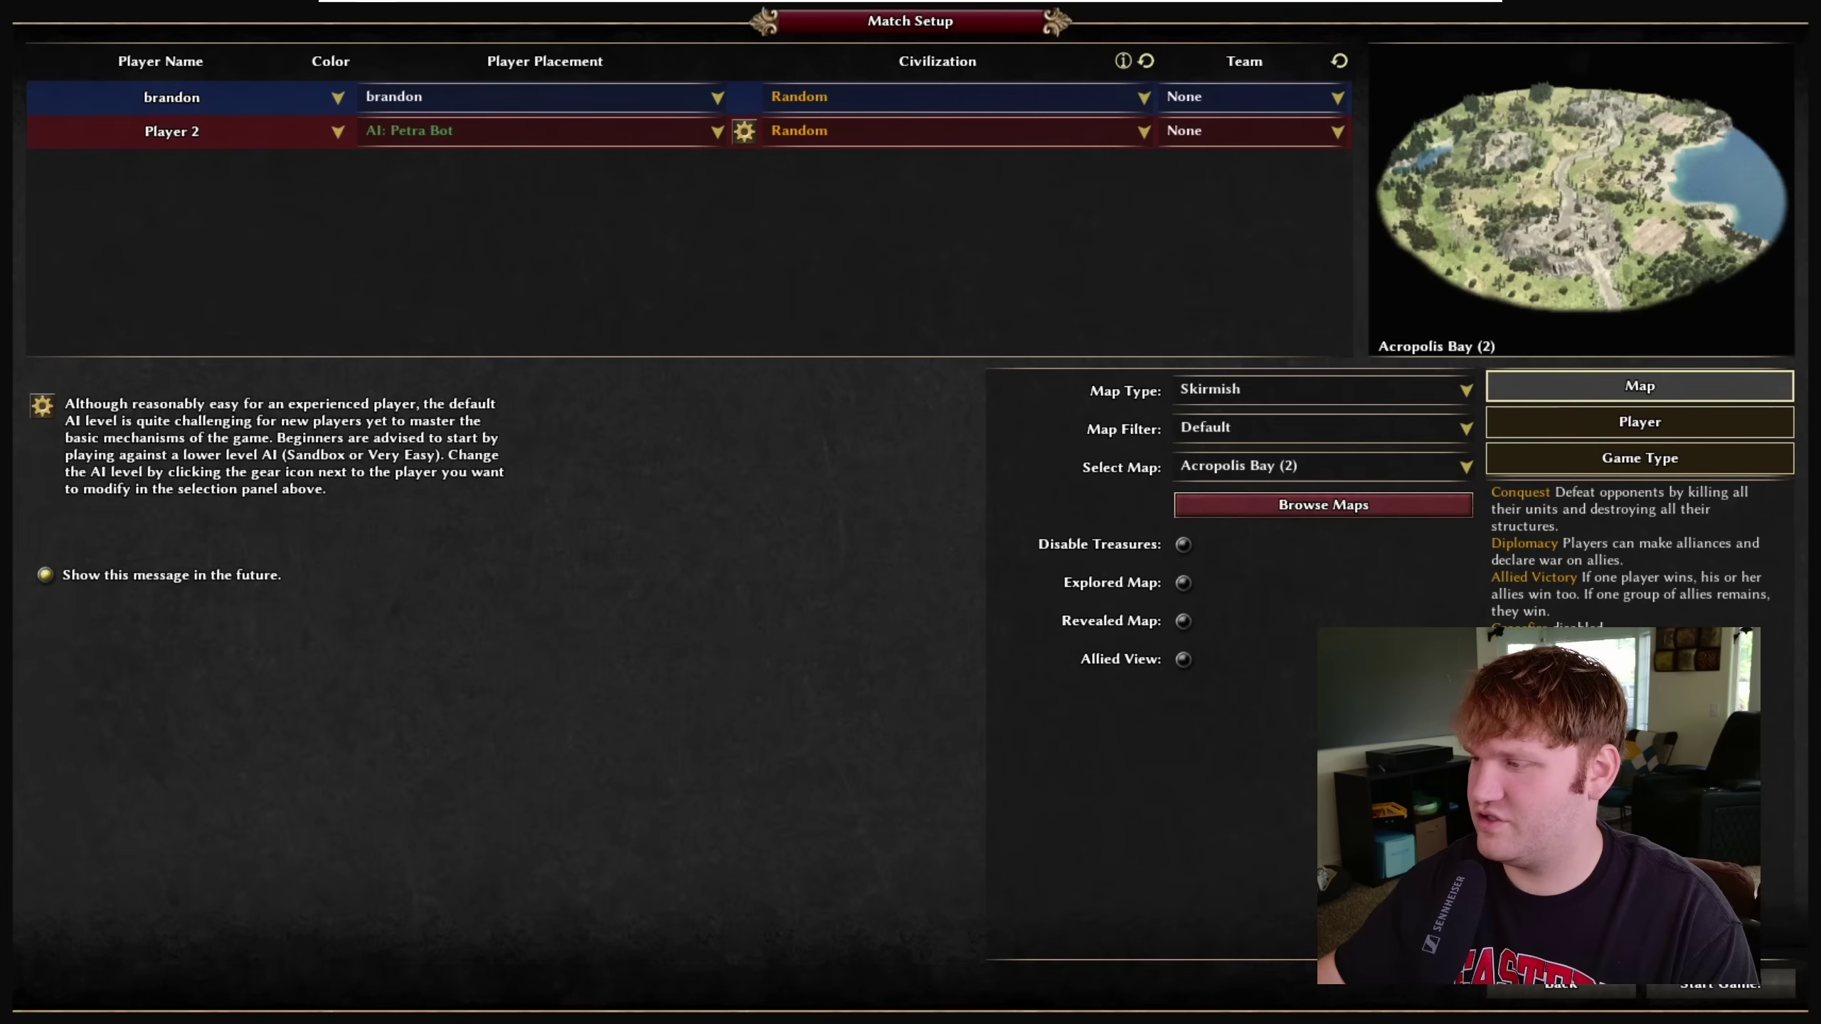
Start the Acropolis Bay (2) match and move the two soldiers below the civic centre to the upper right
left_click(1670, 989)
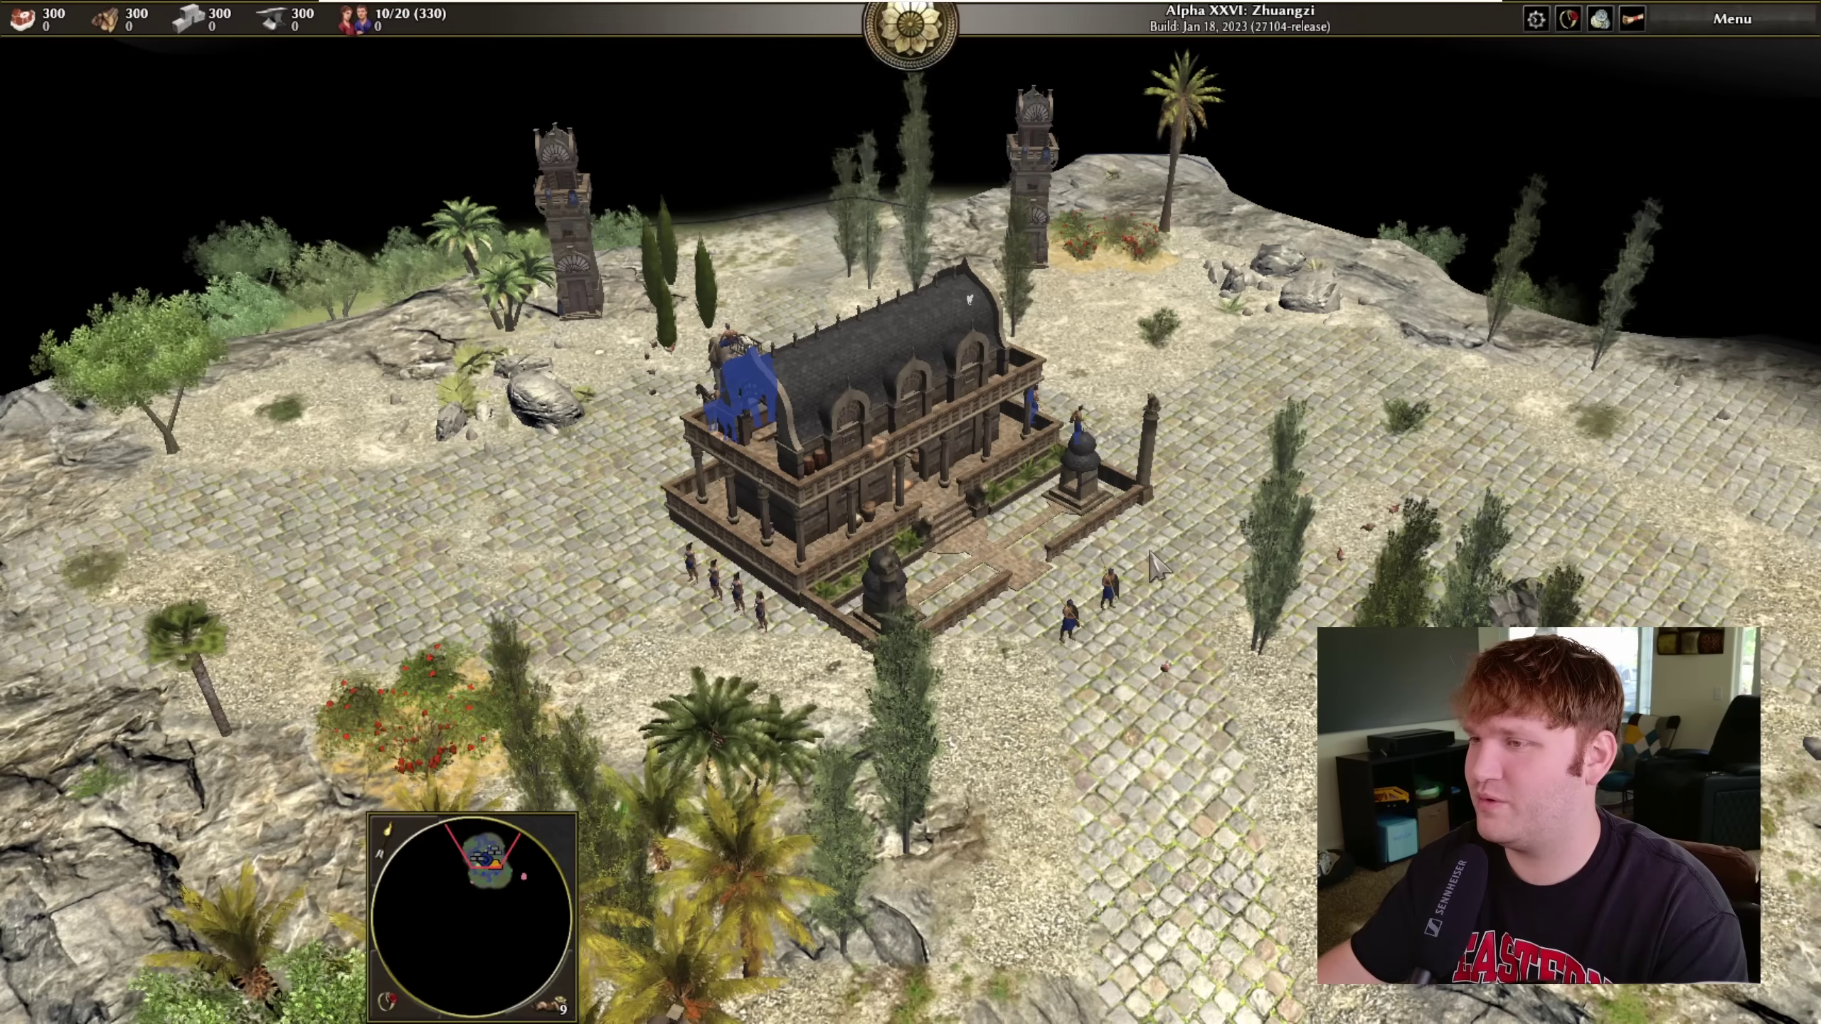
scroll(1167, 532, "down", 5)
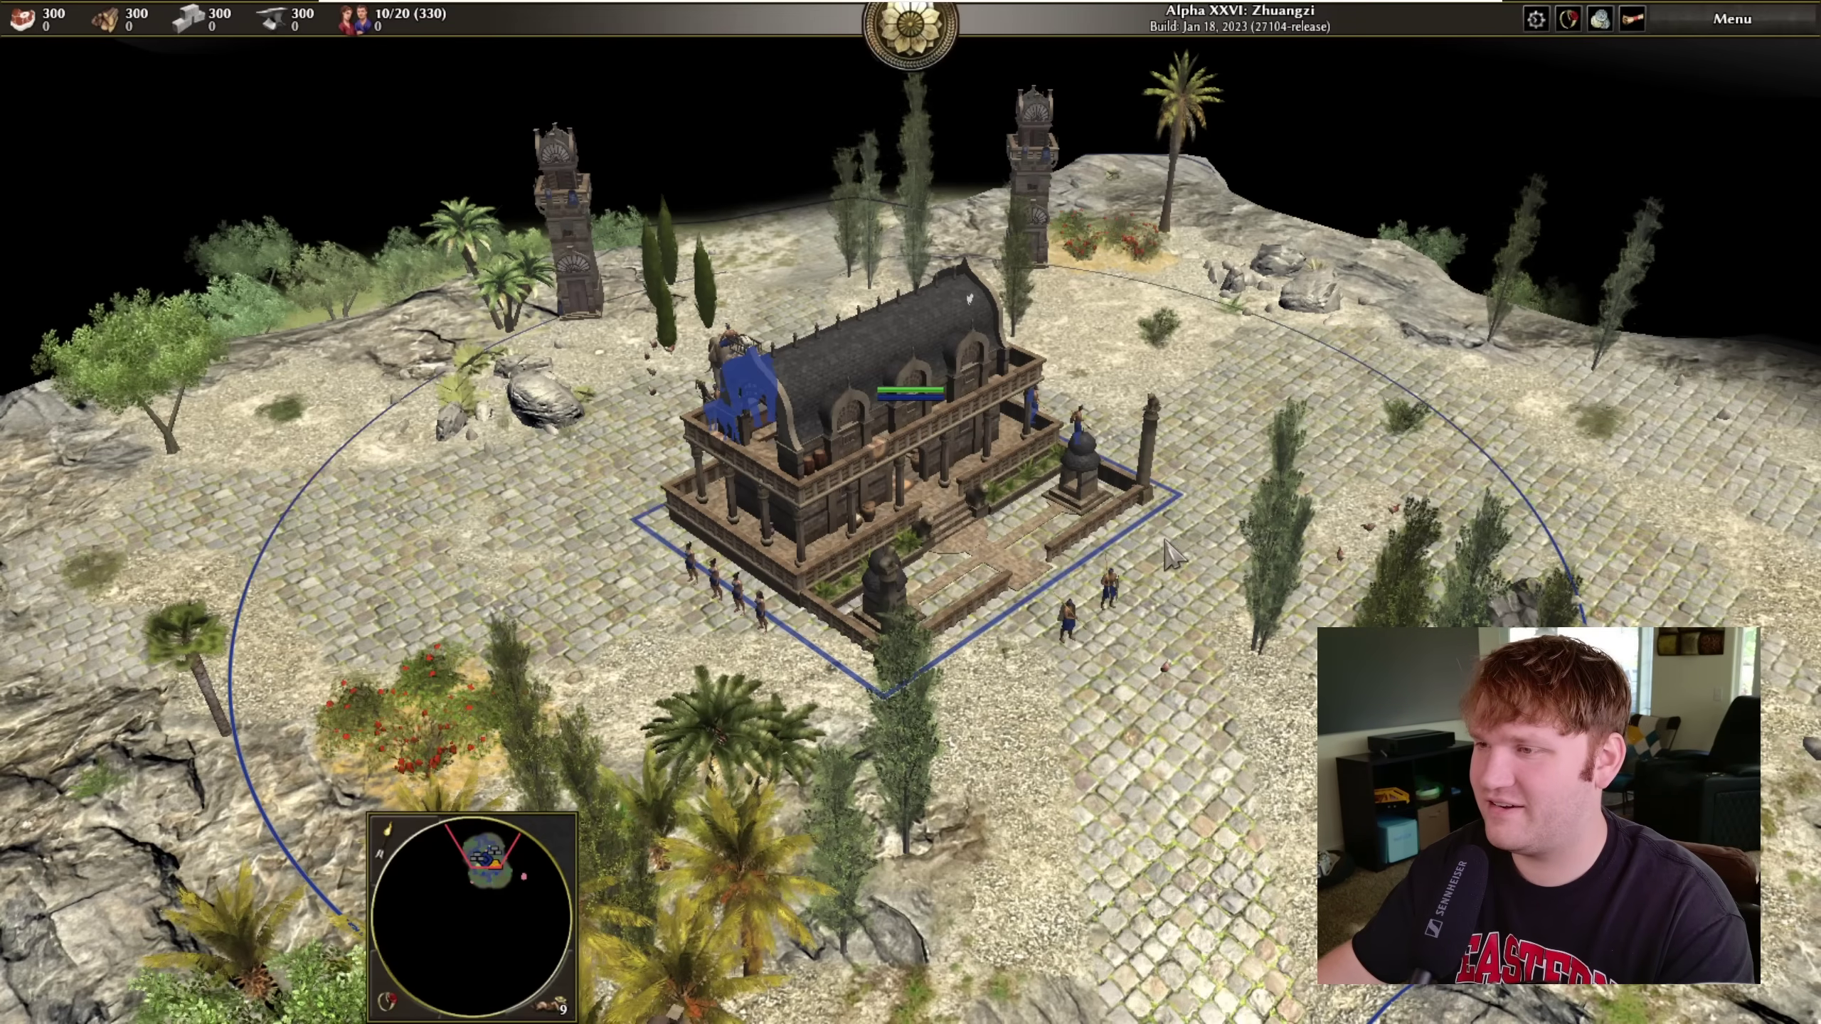
left_click(1162, 564)
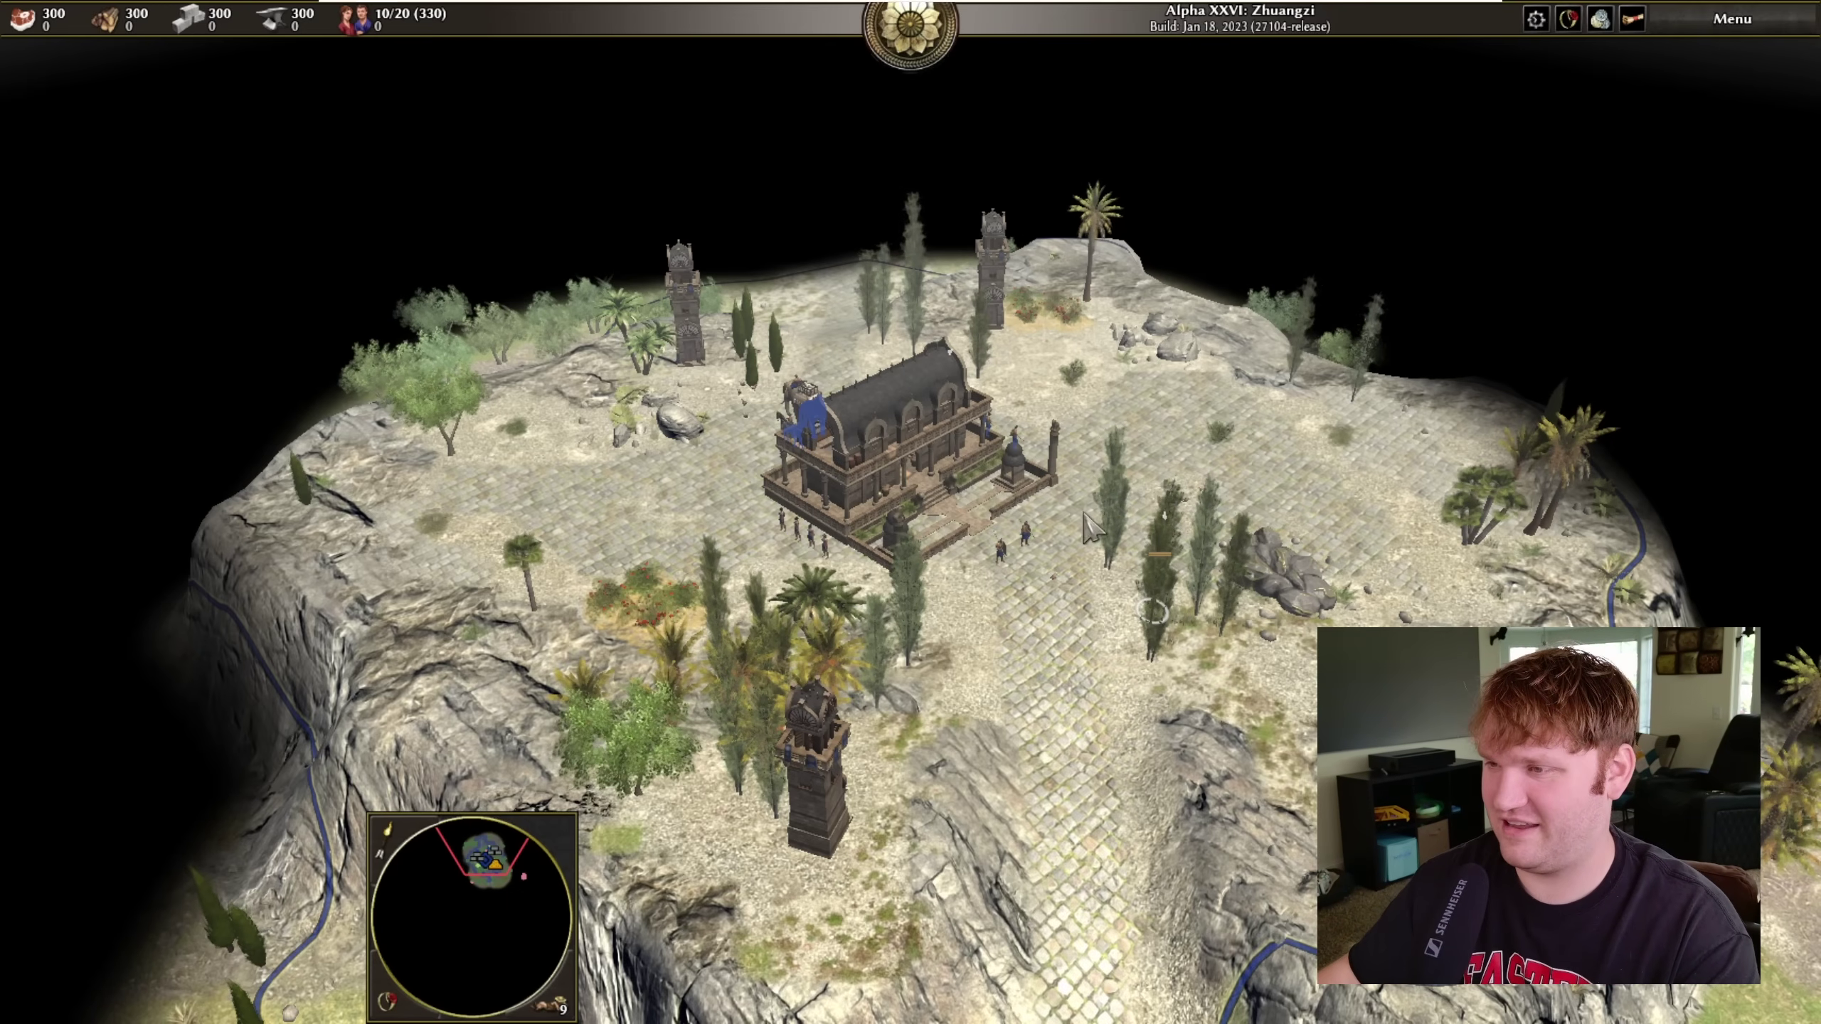
left_click_drag(899, 491, 1082, 636)
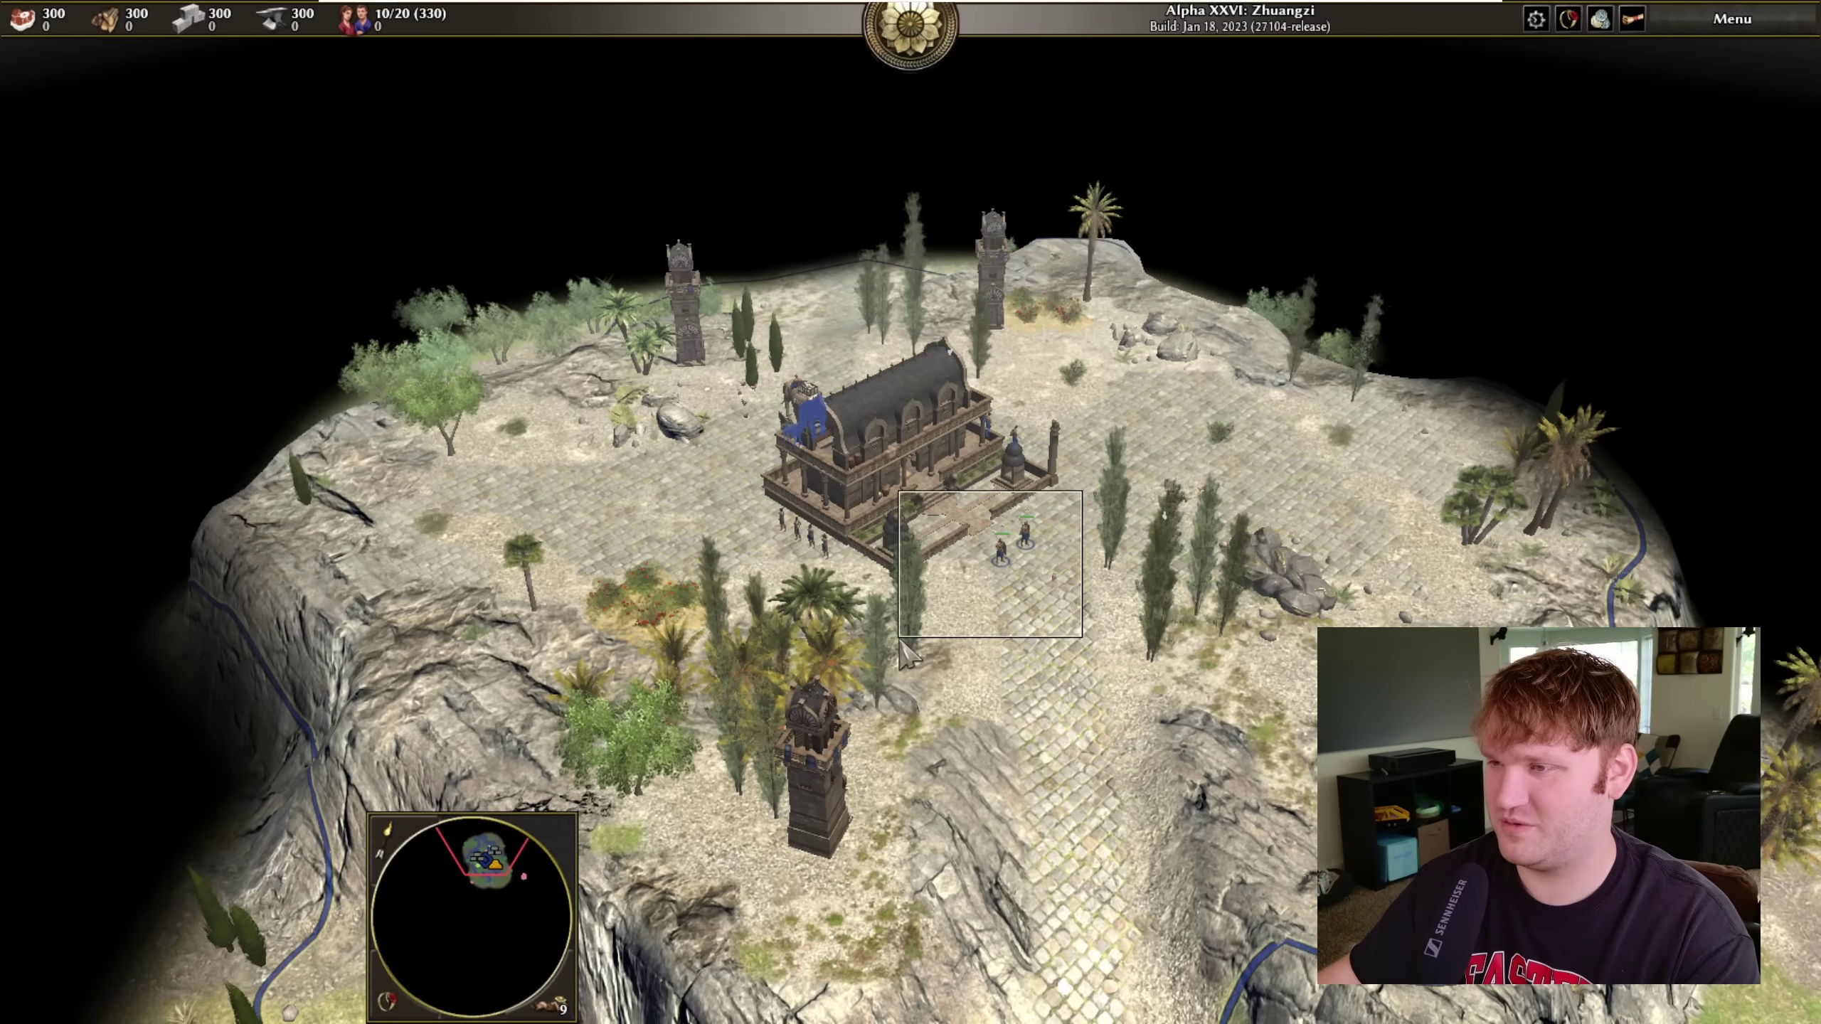
right_click(1251, 427)
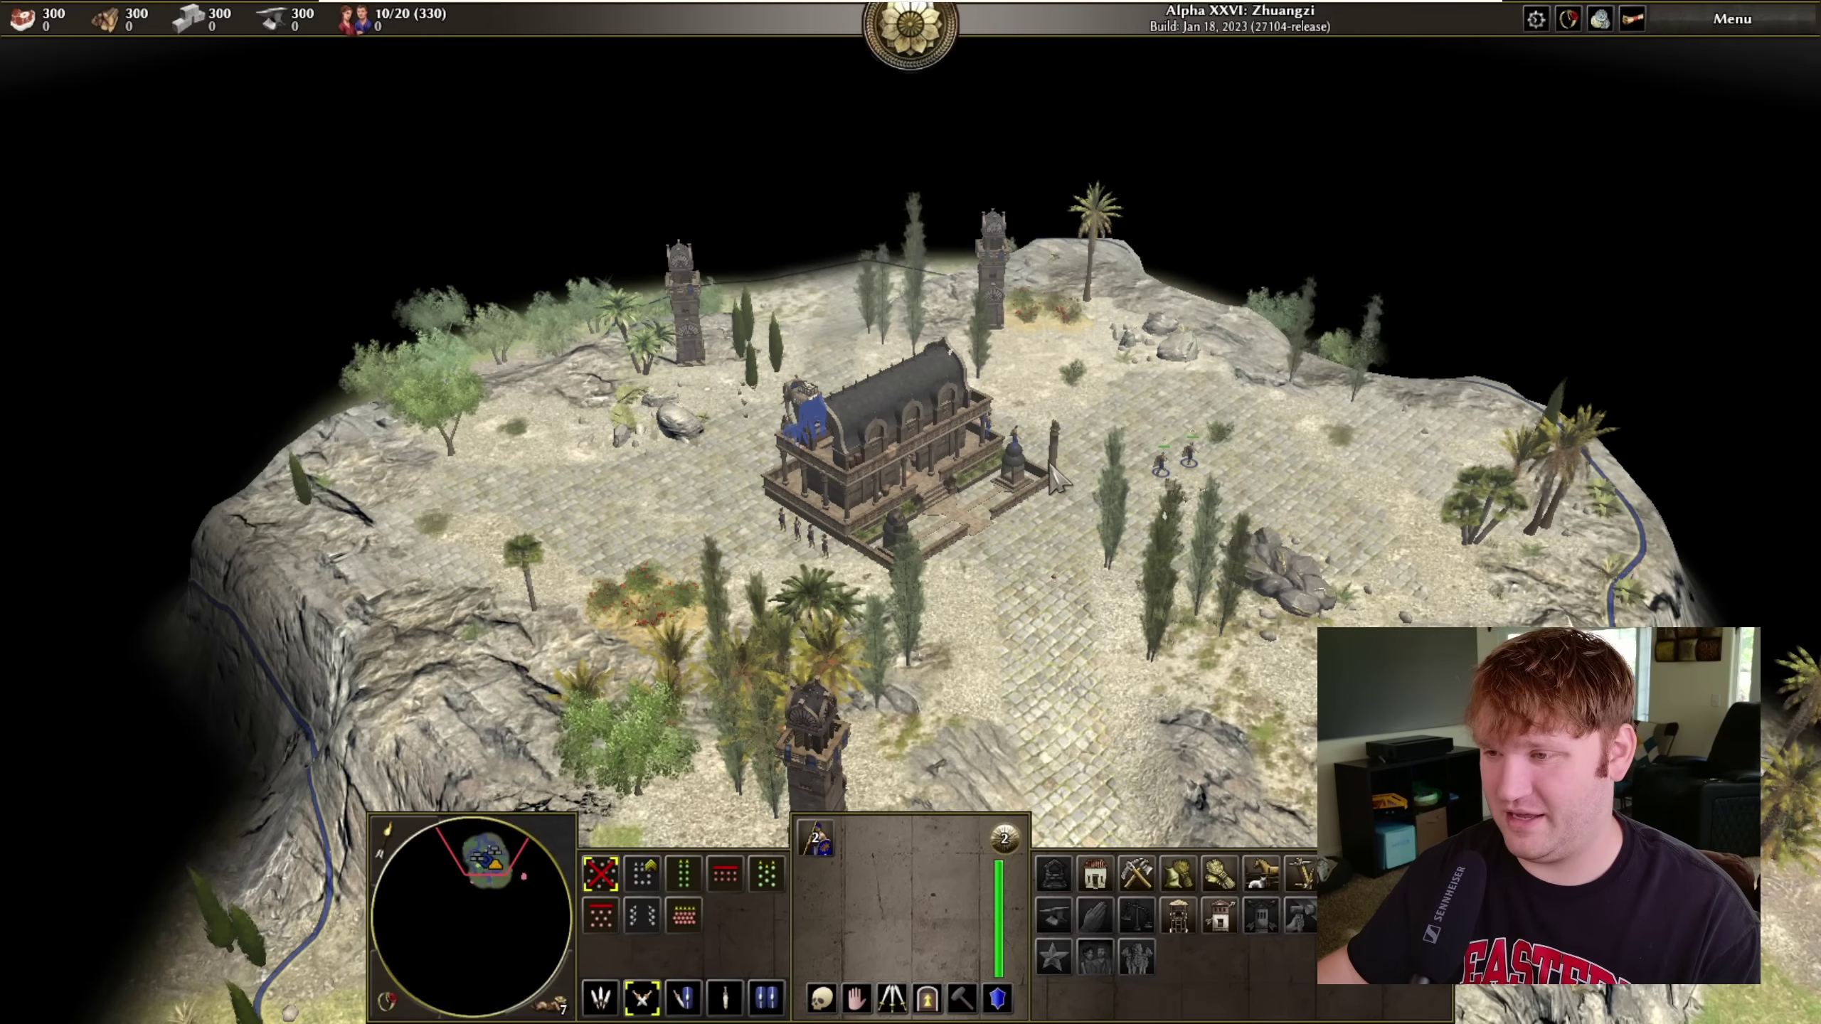
left_click(1129, 505)
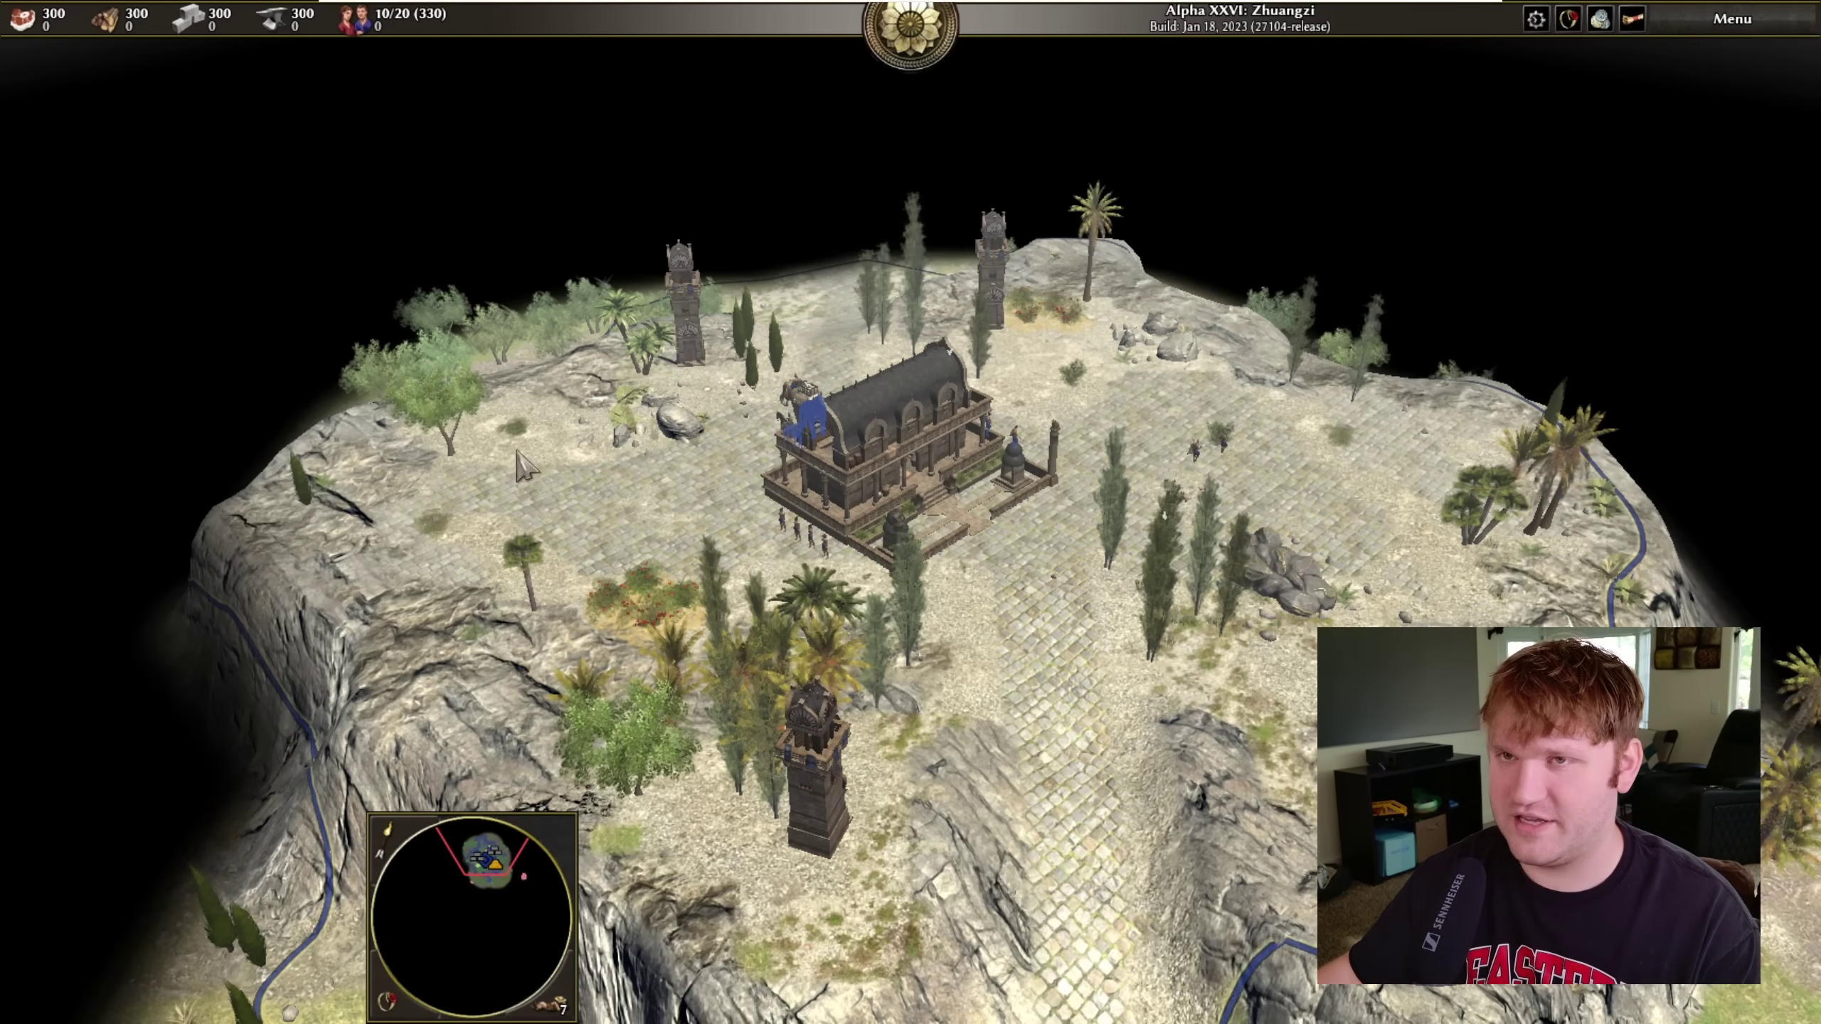